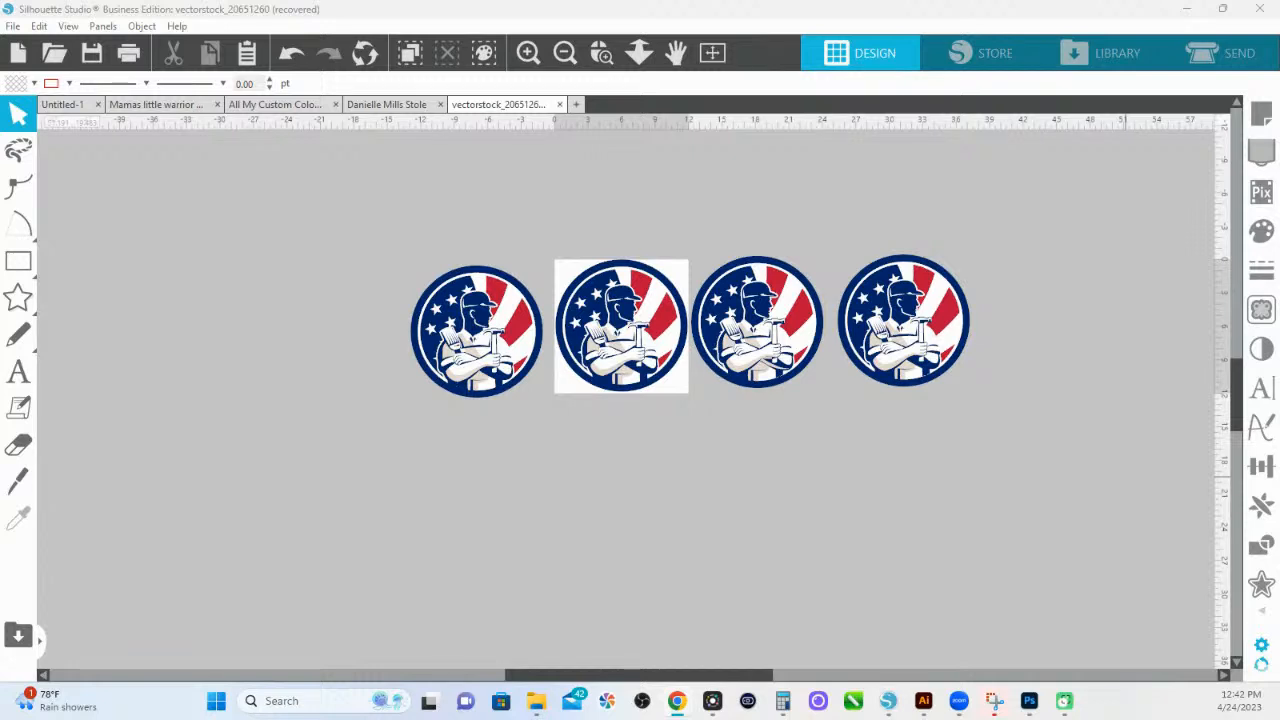
pyautogui.scroll(-1, 843, 444)
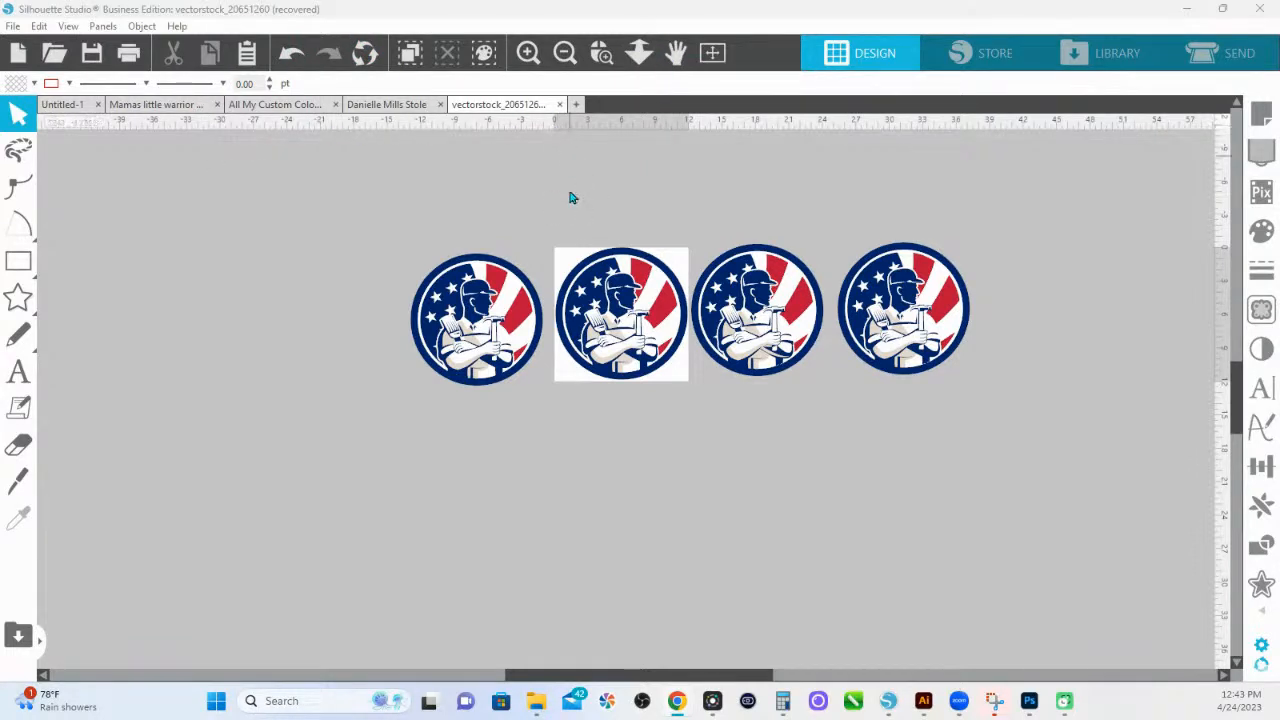
pyautogui.moveTo(406, 224); pyautogui.dragTo(1019, 420)
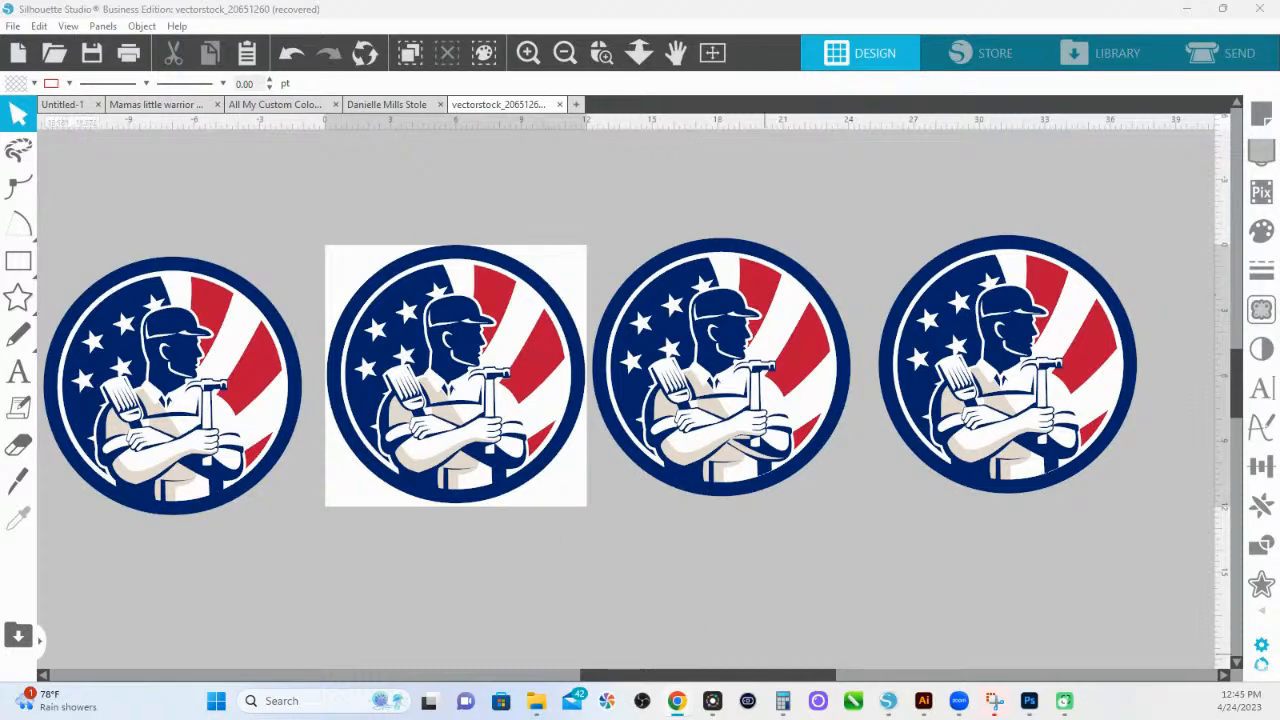
pyautogui.moveTo(818, 680)
pyautogui.mouseDown()
pyautogui.moveTo(762, 680)
pyautogui.moveTo(838, 681)
pyautogui.moveTo(801, 680)
pyautogui.mouseUp()
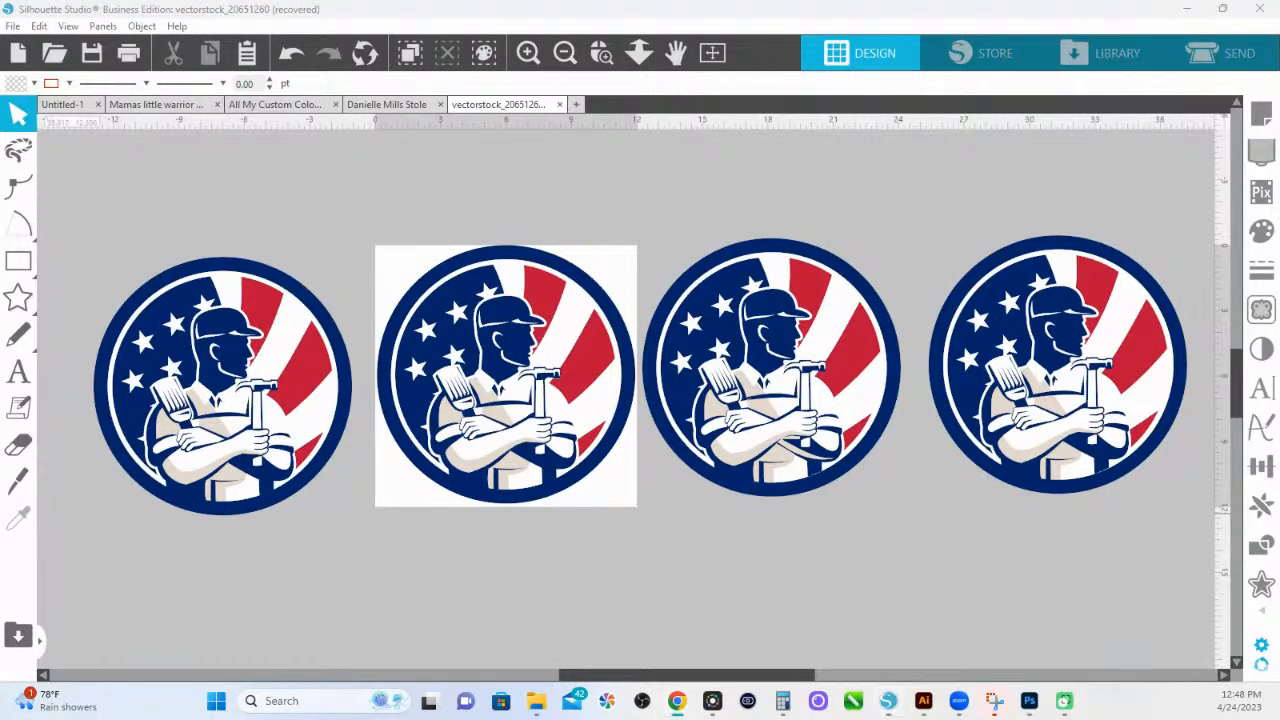
pyautogui.click(397, 265)
pyautogui.scroll(1, 297, 250)
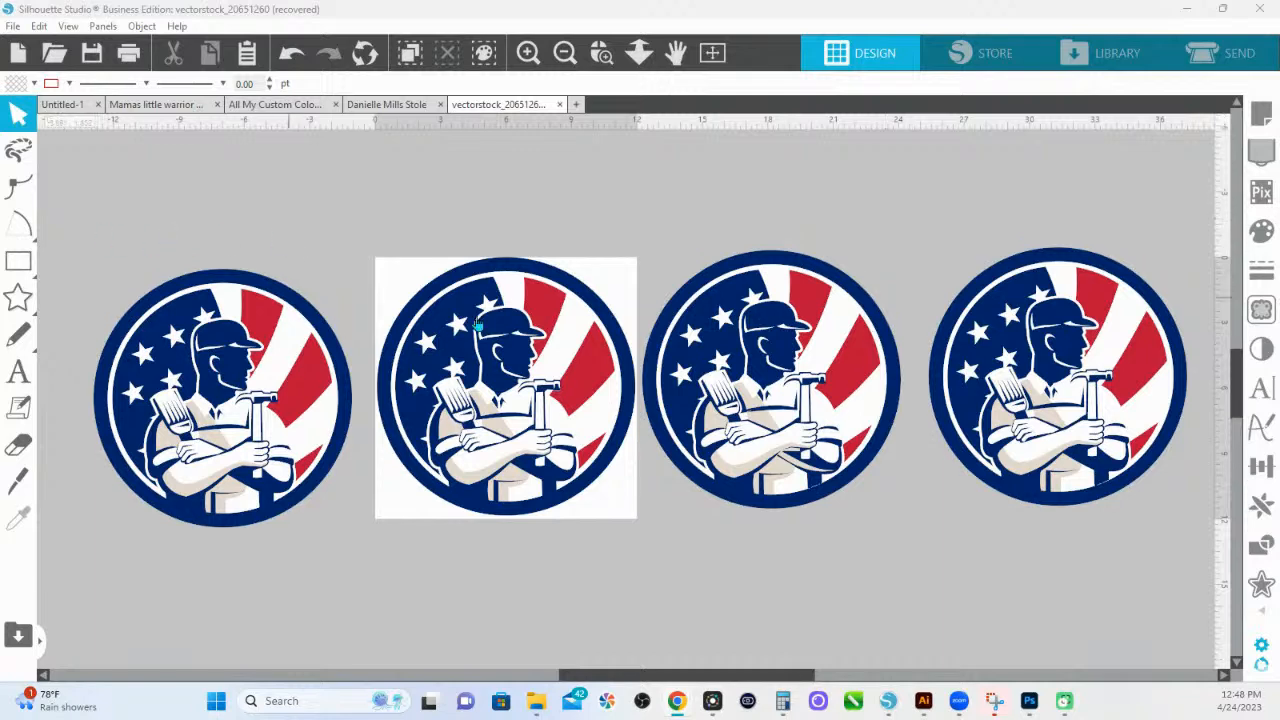
pyautogui.click(391, 269)
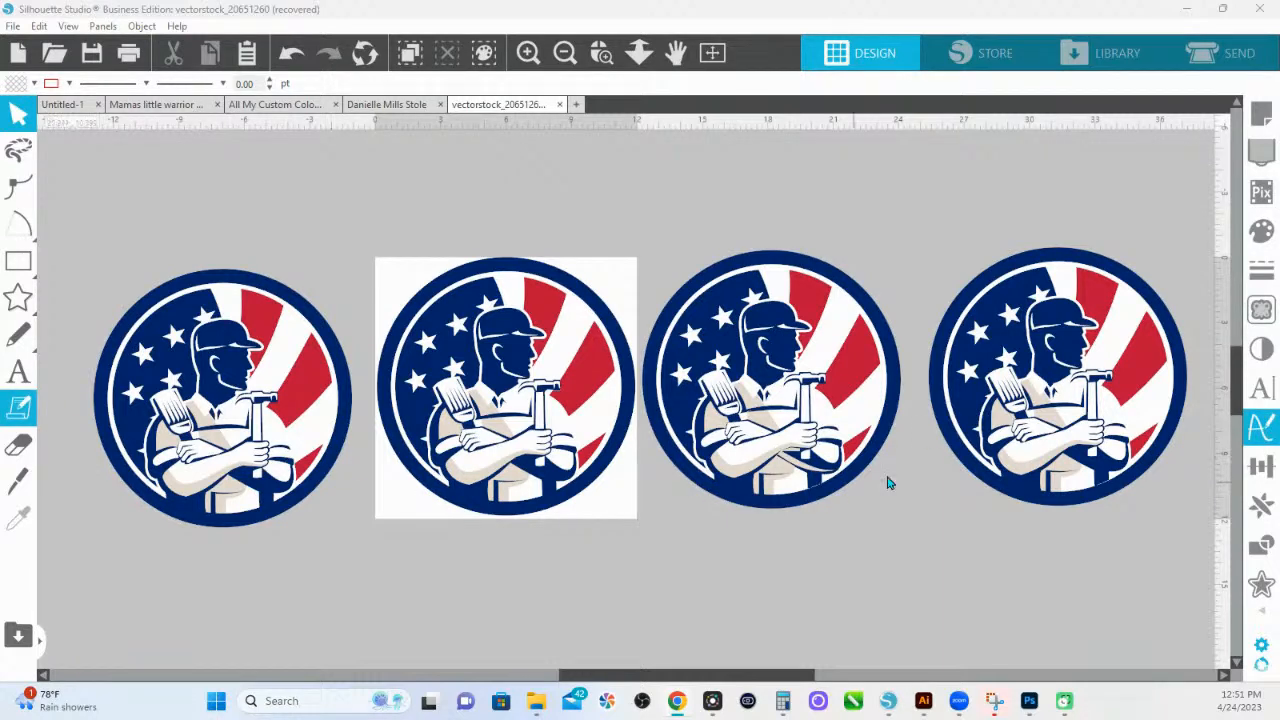
pyautogui.click(257, 492)
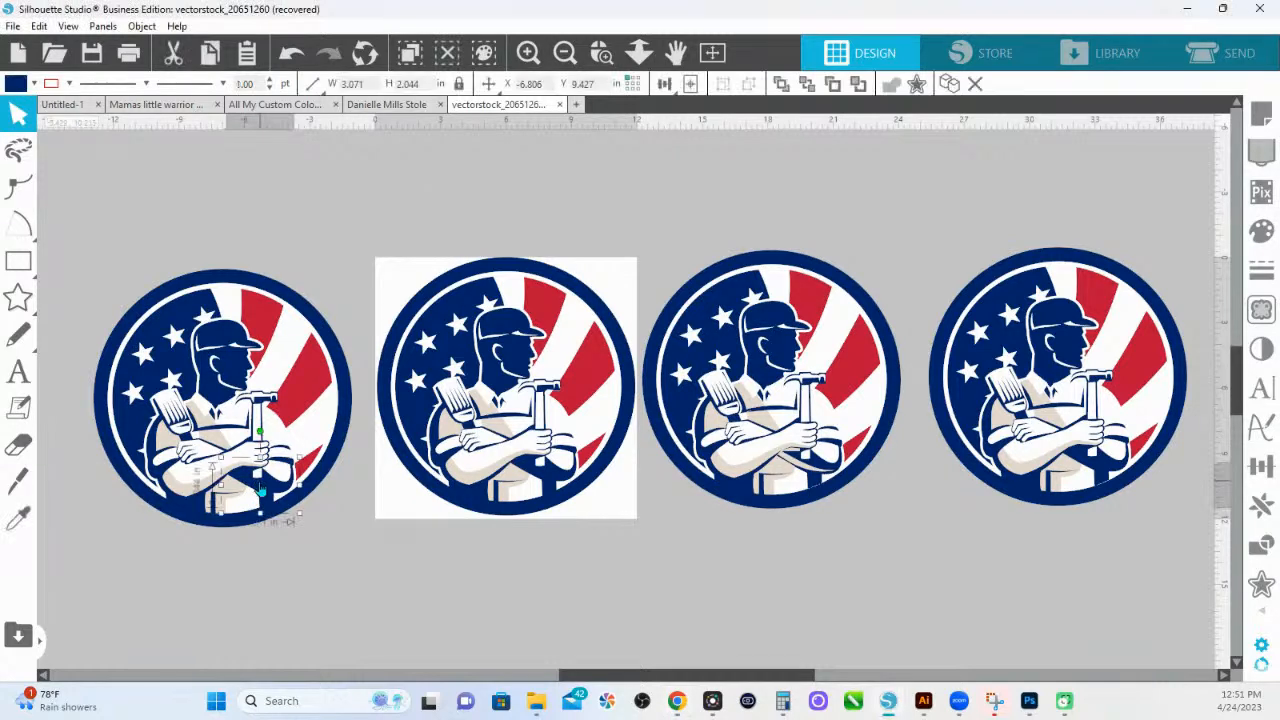
pyautogui.moveTo(267, 504); pyautogui.dragTo(268, 558)
pyautogui.moveTo(254, 493); pyautogui.dragTo(260, 501)
pyautogui.click(260, 501)
pyautogui.hotkey('ctrl', 'z')
pyautogui.hotkey('ctrl', 'z')
pyautogui.hotkey('ctrl', 'z')
# Adjust the stacking order of the small navy shape at the bottom of the first badge.
pyautogui.moveTo(270, 495)
pyautogui.mouseDown()
pyautogui.moveTo(274, 505)
pyautogui.moveTo(272, 492)
pyautogui.mouseUp()
pyautogui.rightClick(240, 487)
pyautogui.click(300, 392)
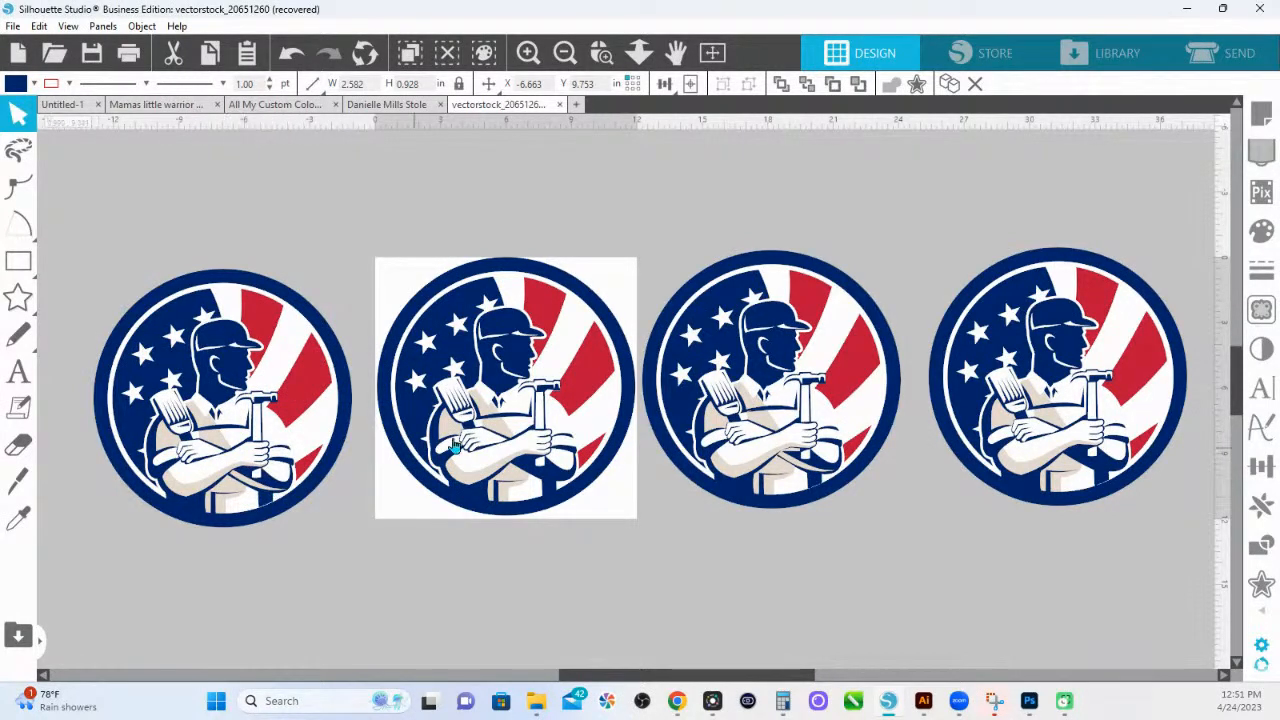
# Send the navy outer circle of the second badge to the back.
pyautogui.click(541, 485)
pyautogui.moveTo(543, 482)
pyautogui.mouseDown()
pyautogui.moveTo(526, 424)
pyautogui.moveTo(548, 483)
pyautogui.mouseUp()
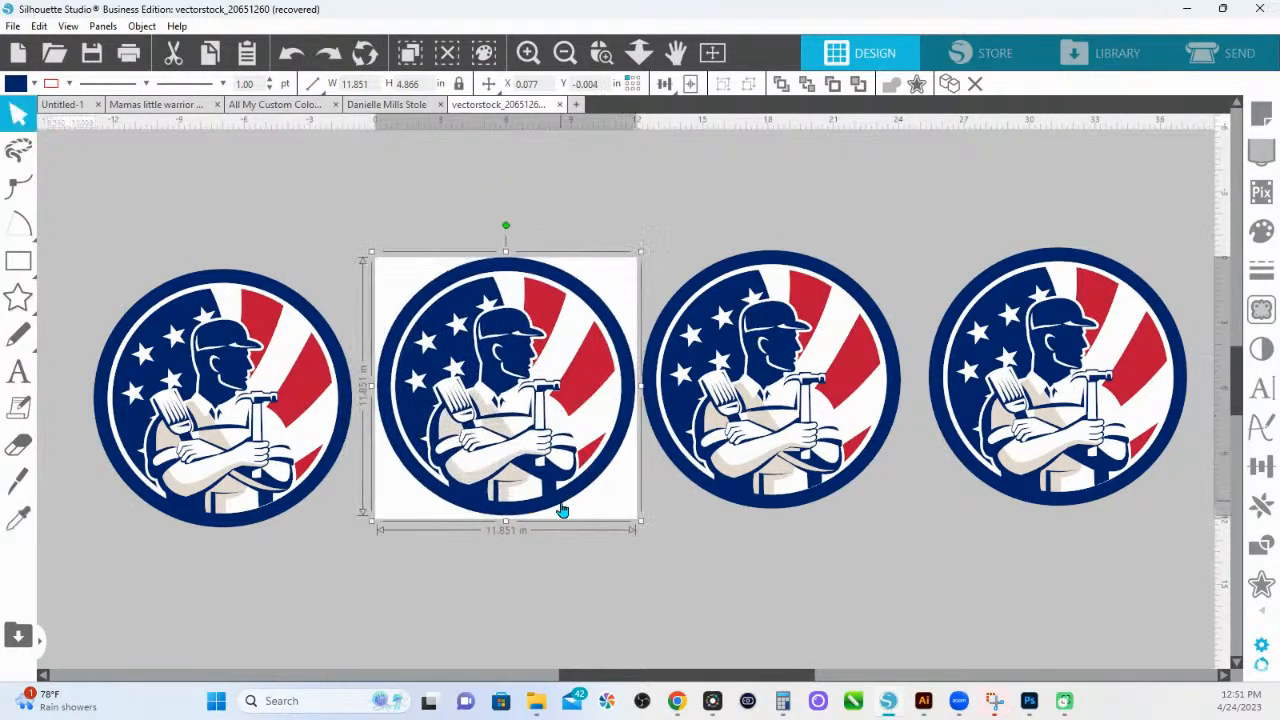
pyautogui.rightClick(549, 482)
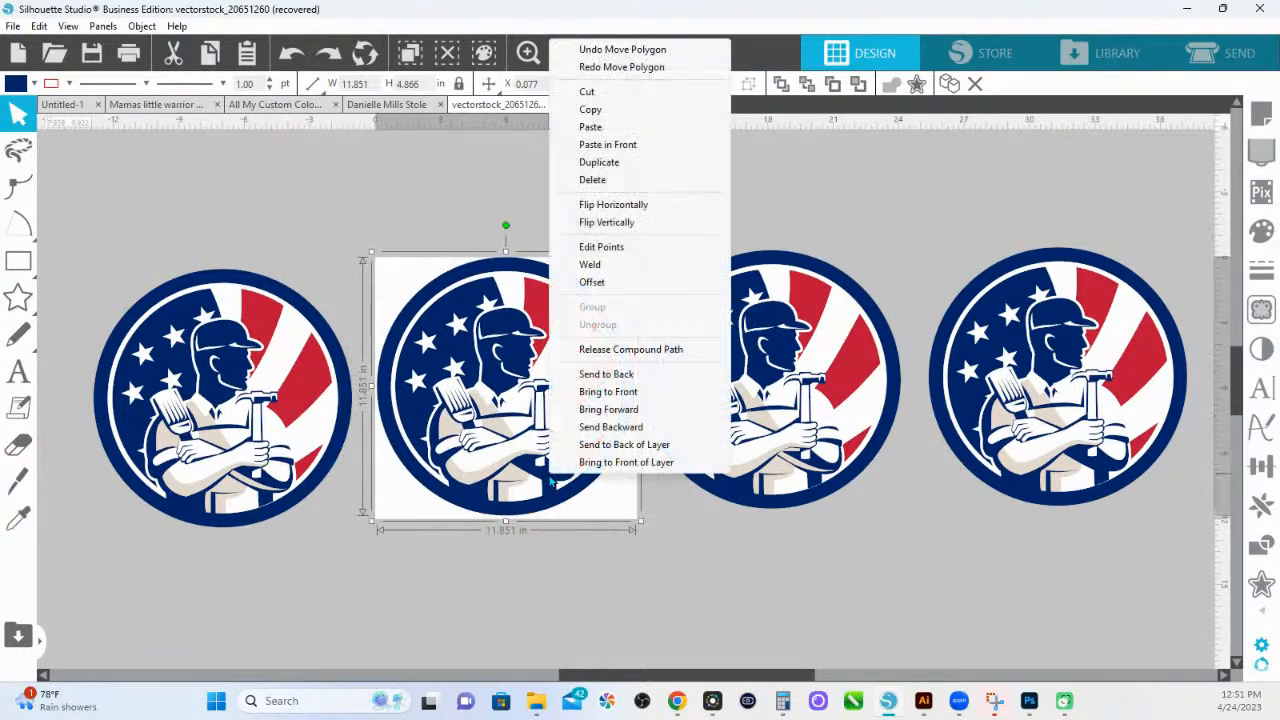
pyautogui.click(622, 374)
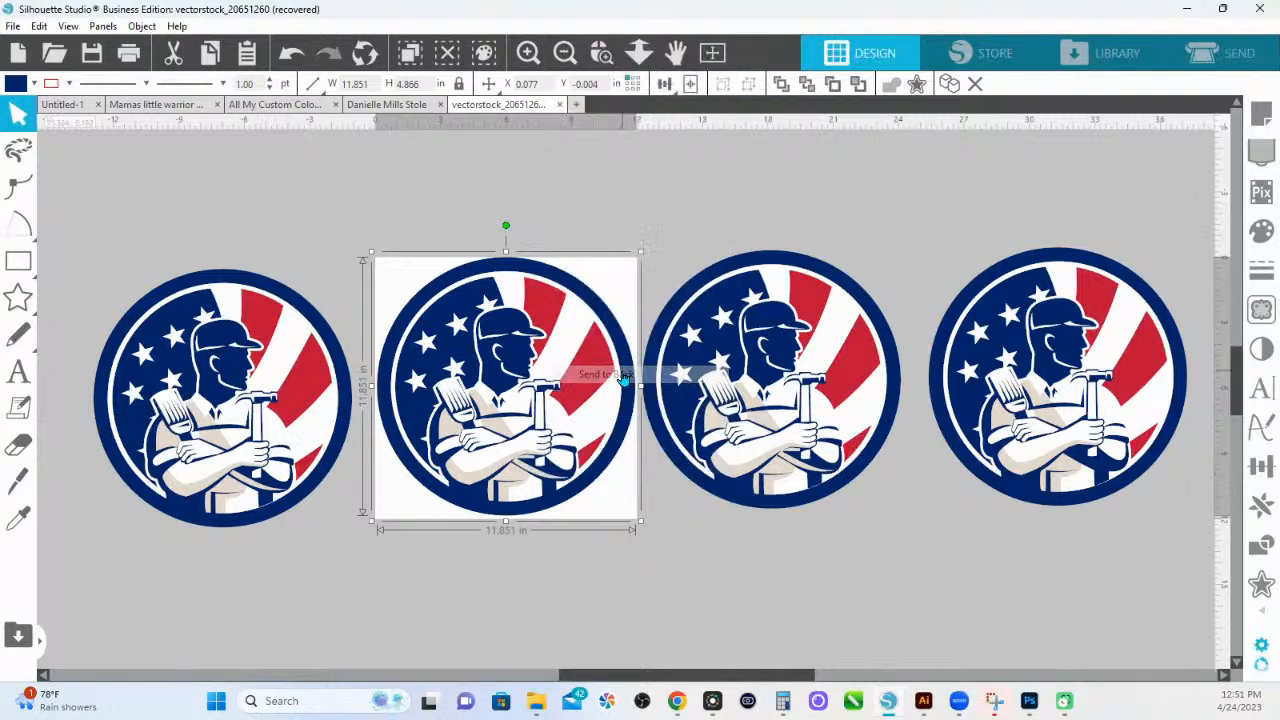
# Send the navy outer circle of the fourth badge to the back.
pyautogui.rightClick(1116, 498)
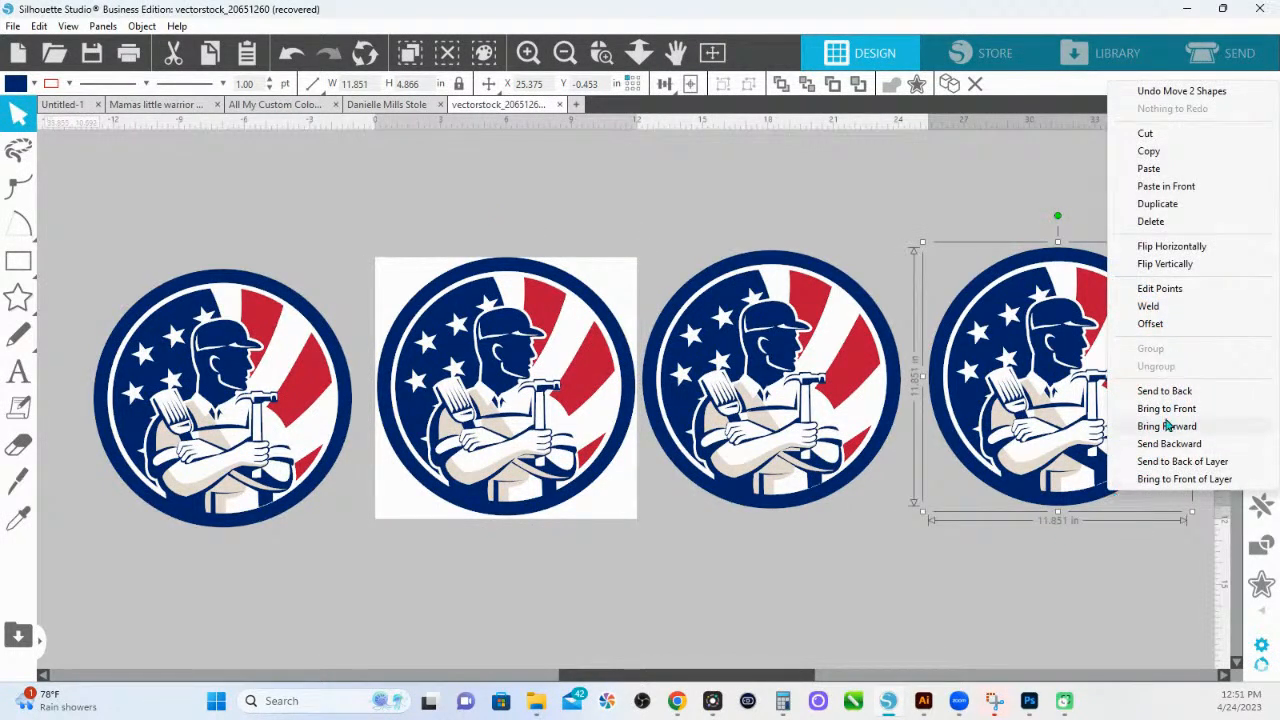
pyautogui.click(1172, 392)
pyautogui.rightClick(1102, 496)
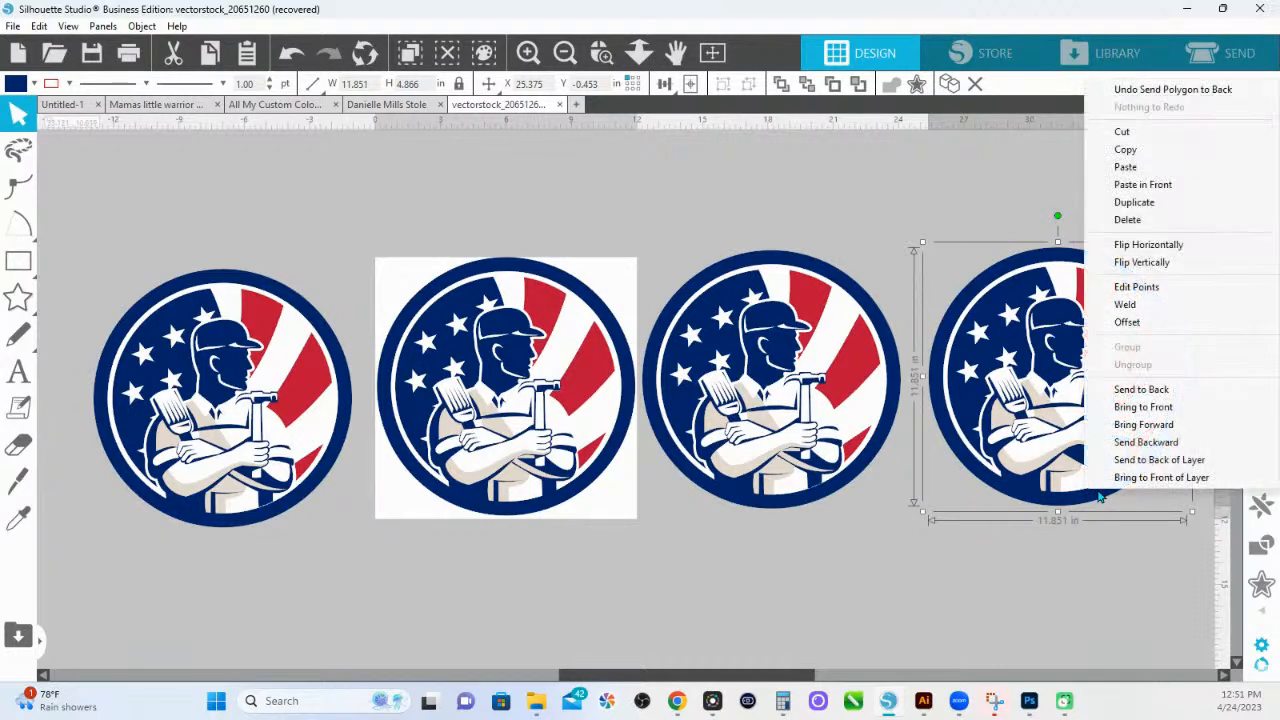
pyautogui.click(1036, 550)
# Send the navy detail shape of the worker in the fourth badge to the back.
pyautogui.click(1104, 476)
pyautogui.moveTo(1108, 475)
pyautogui.mouseDown()
pyautogui.moveTo(1121, 453)
pyautogui.moveTo(1106, 472)
pyautogui.mouseUp()
pyautogui.press('i')
pyautogui.rightClick(1105, 476)
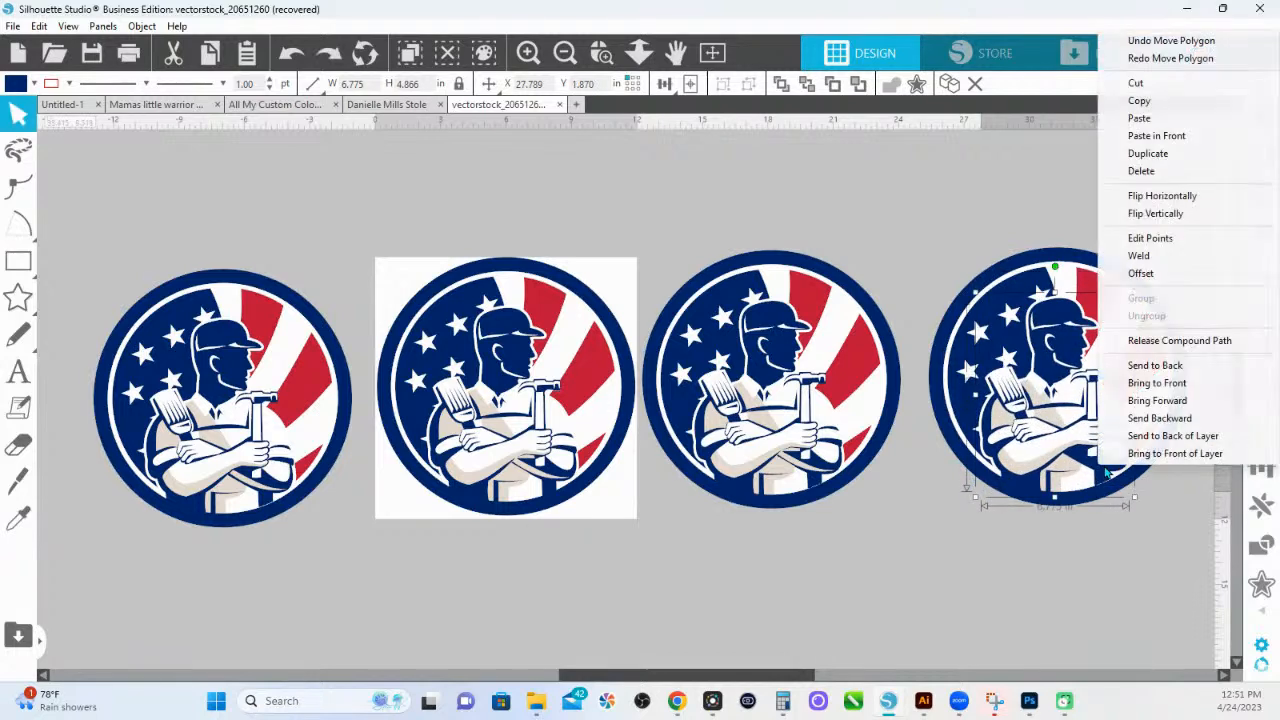
pyautogui.click(1155, 366)
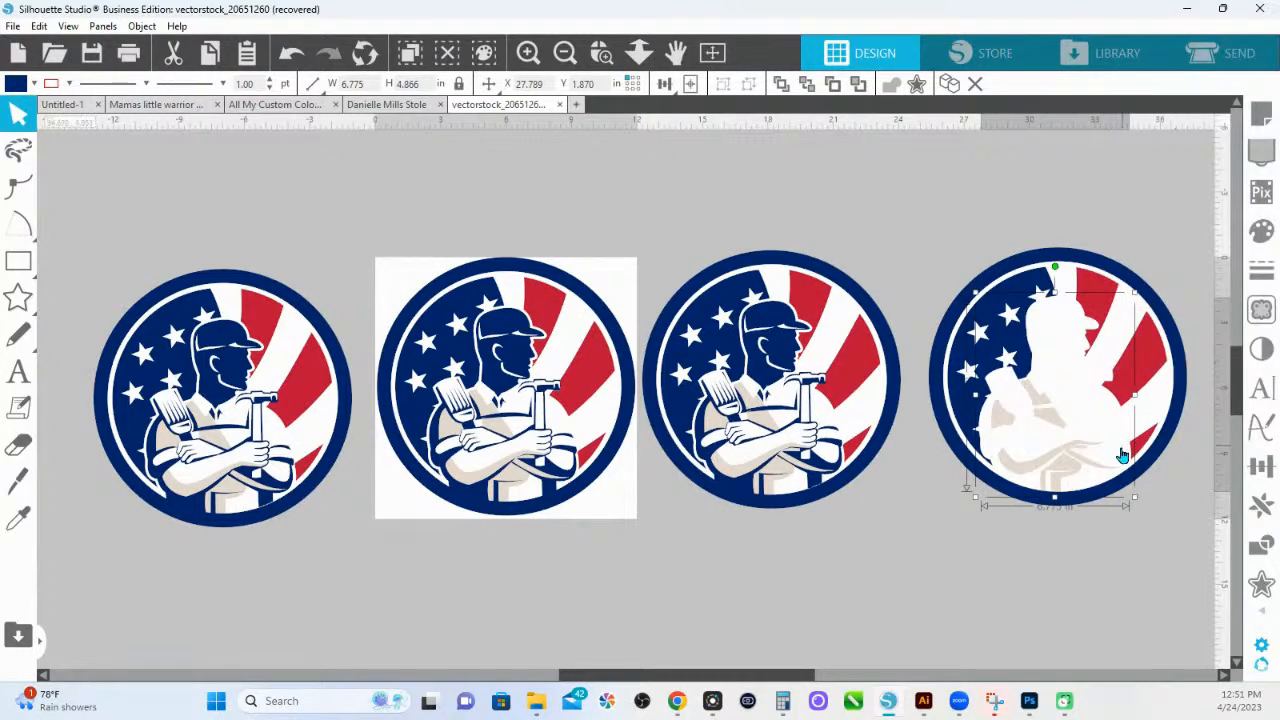
# Select the backing shapes of the fourth badge together and send them to the back behind the worker details.
pyautogui.click(1118, 418)
pyautogui.click(1128, 309)
pyautogui.rightClick(1105, 305)
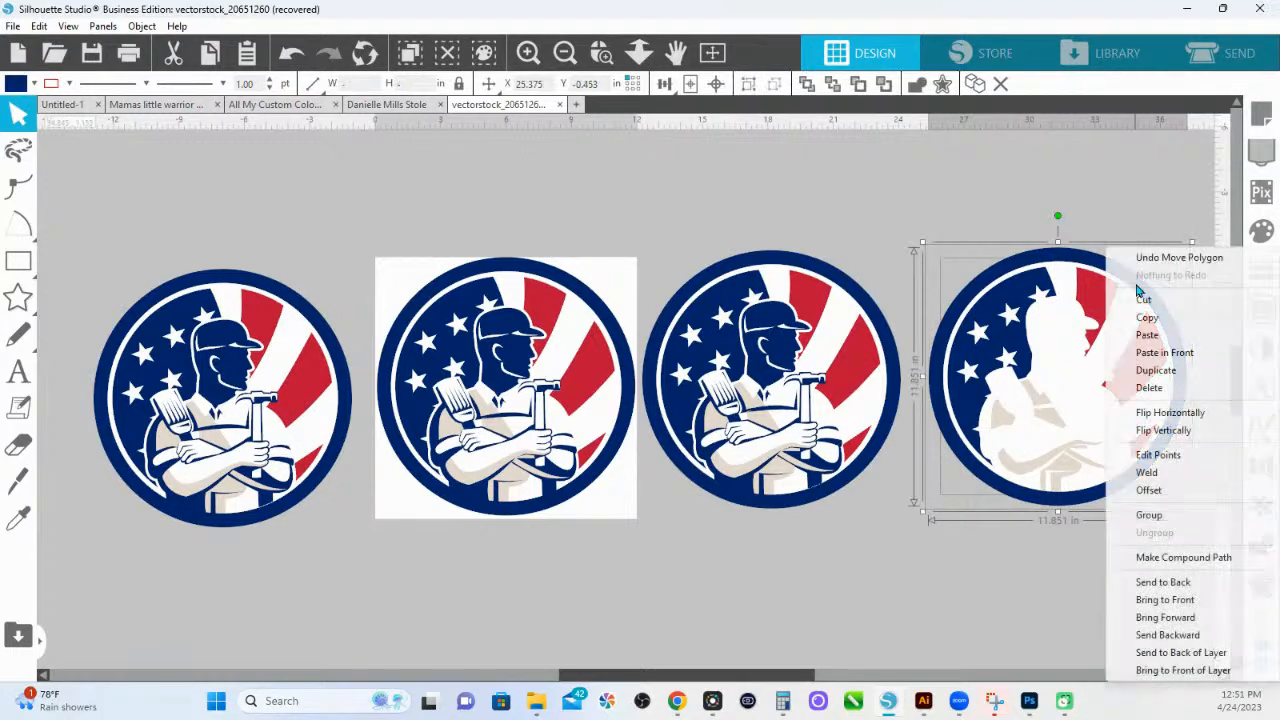
pyautogui.click(1168, 582)
pyautogui.click(1172, 585)
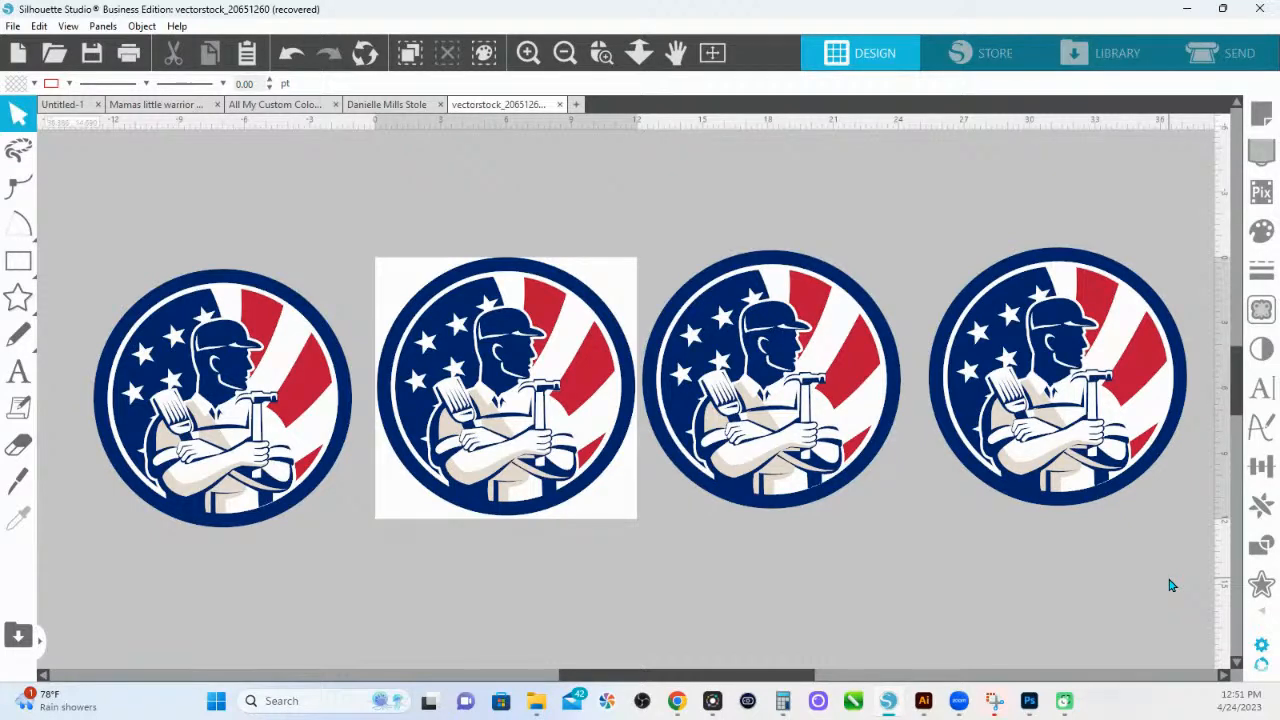
# Examine the first badge up close, from the outer ring and flag to the worker's brush and hammer.
pyautogui.click(640, 53)
pyautogui.moveTo(669, 160); pyautogui.dragTo(657, 138)
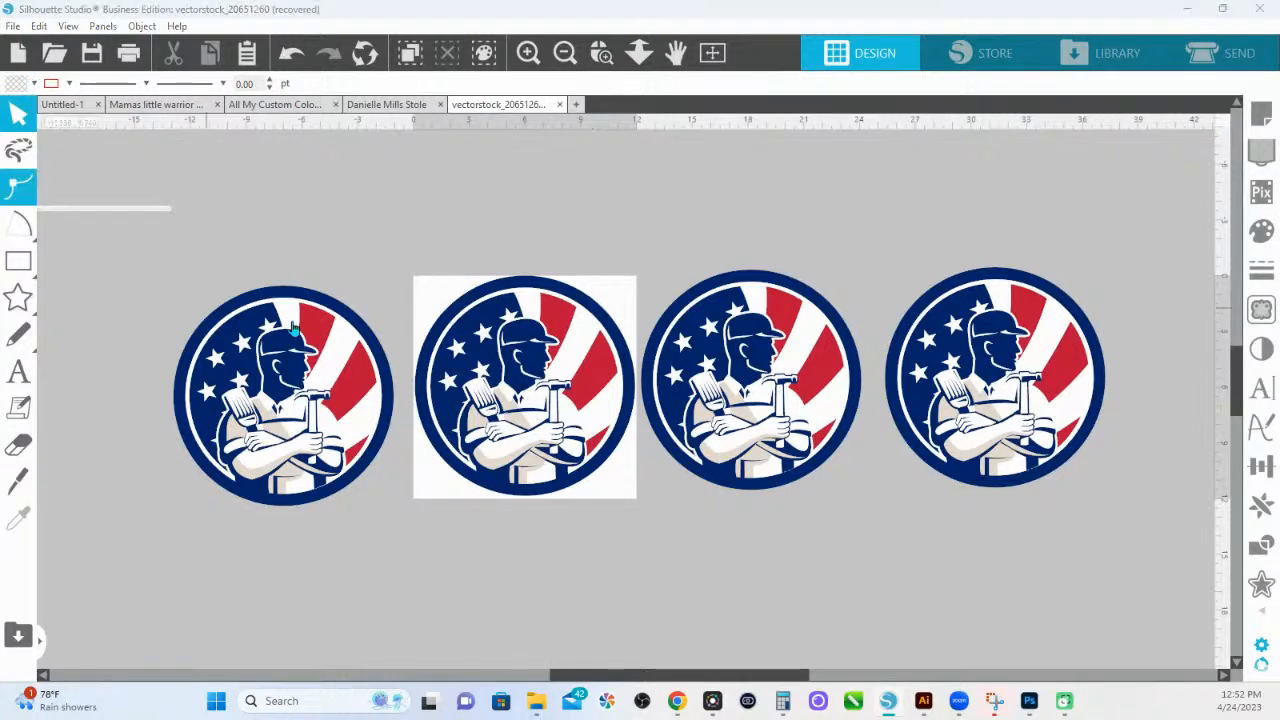
pyautogui.click(601, 52)
pyautogui.moveTo(122, 228); pyautogui.dragTo(366, 470)
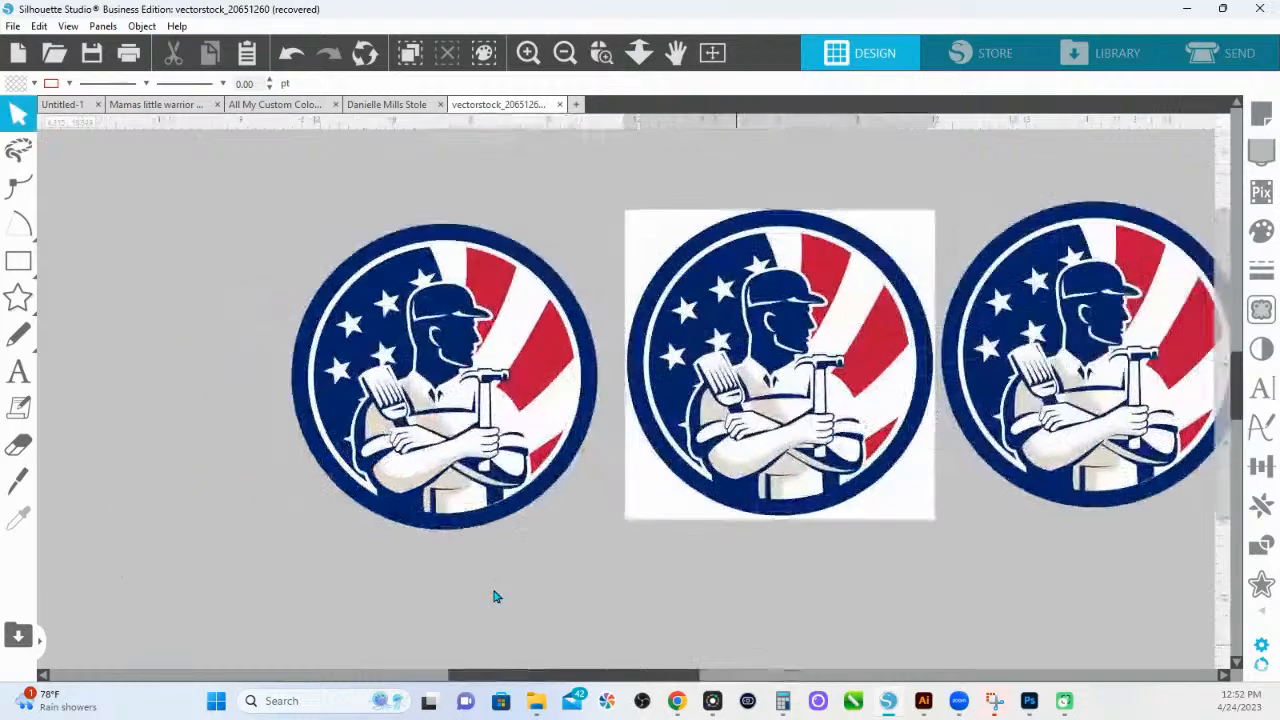
pyautogui.click(601, 52)
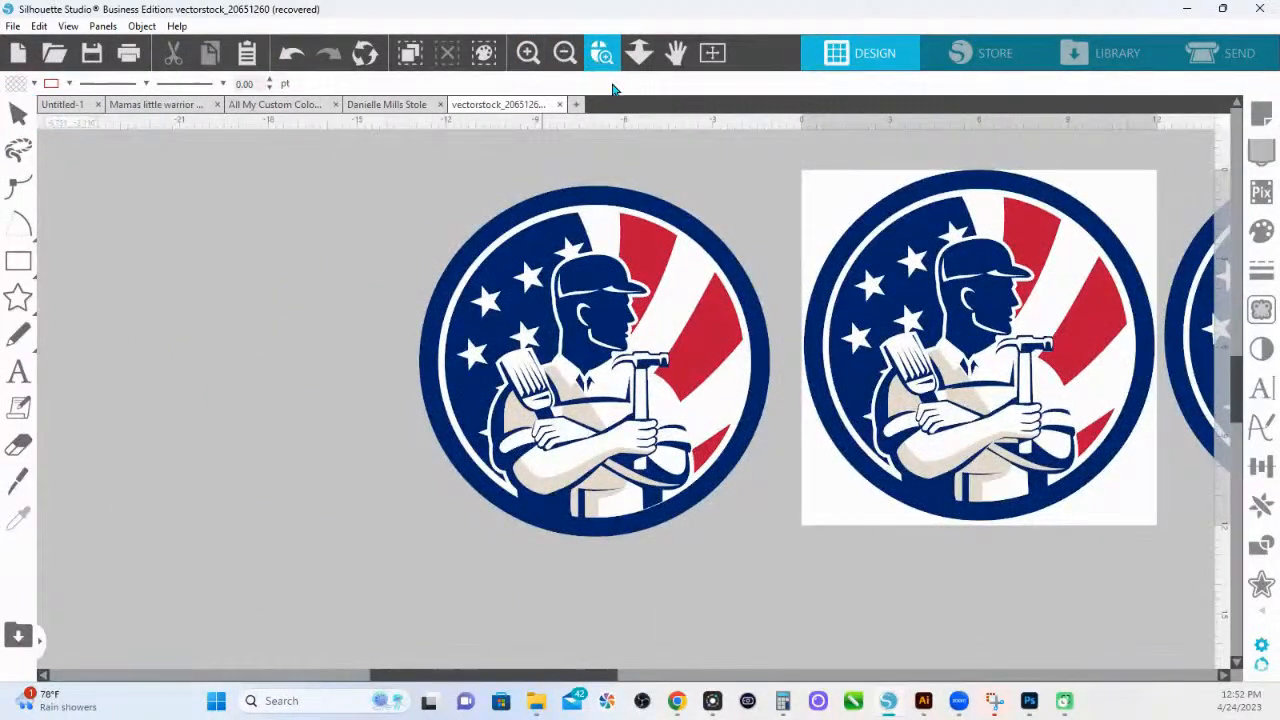
pyautogui.moveTo(338, 197); pyautogui.dragTo(769, 551)
pyautogui.scroll(1, 714, 476)
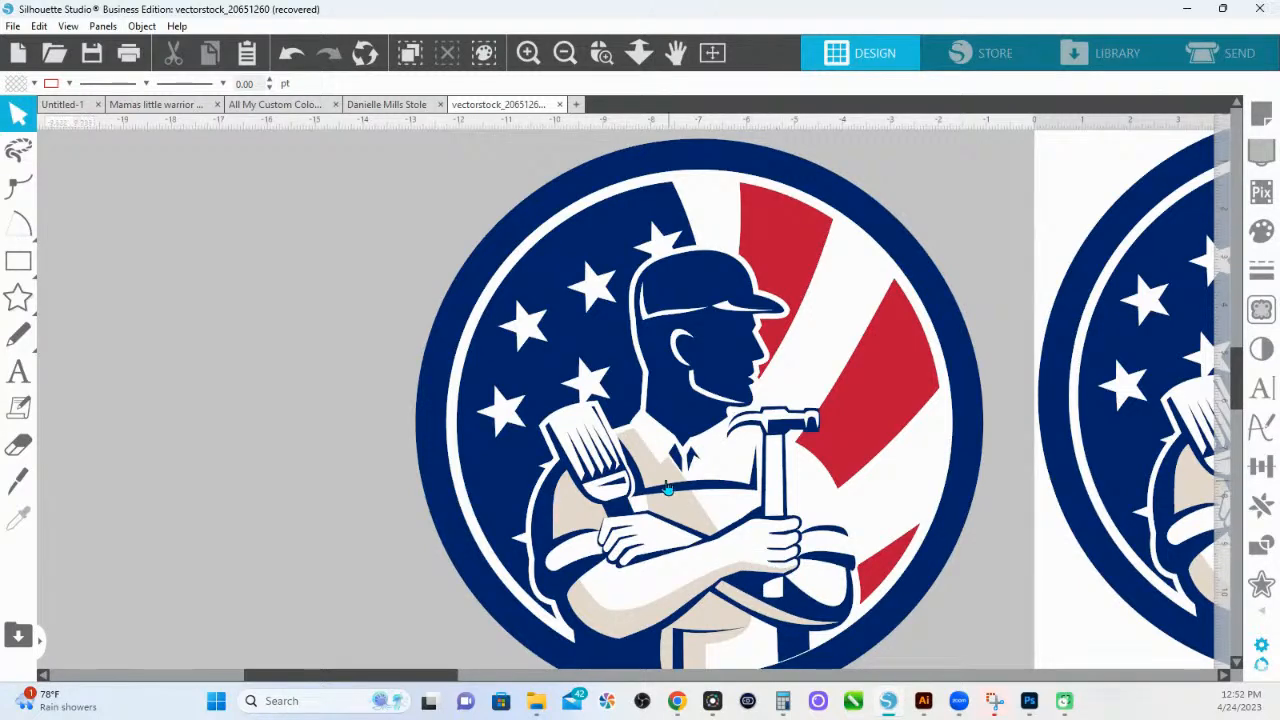
pyautogui.scroll(-3, 620, 476)
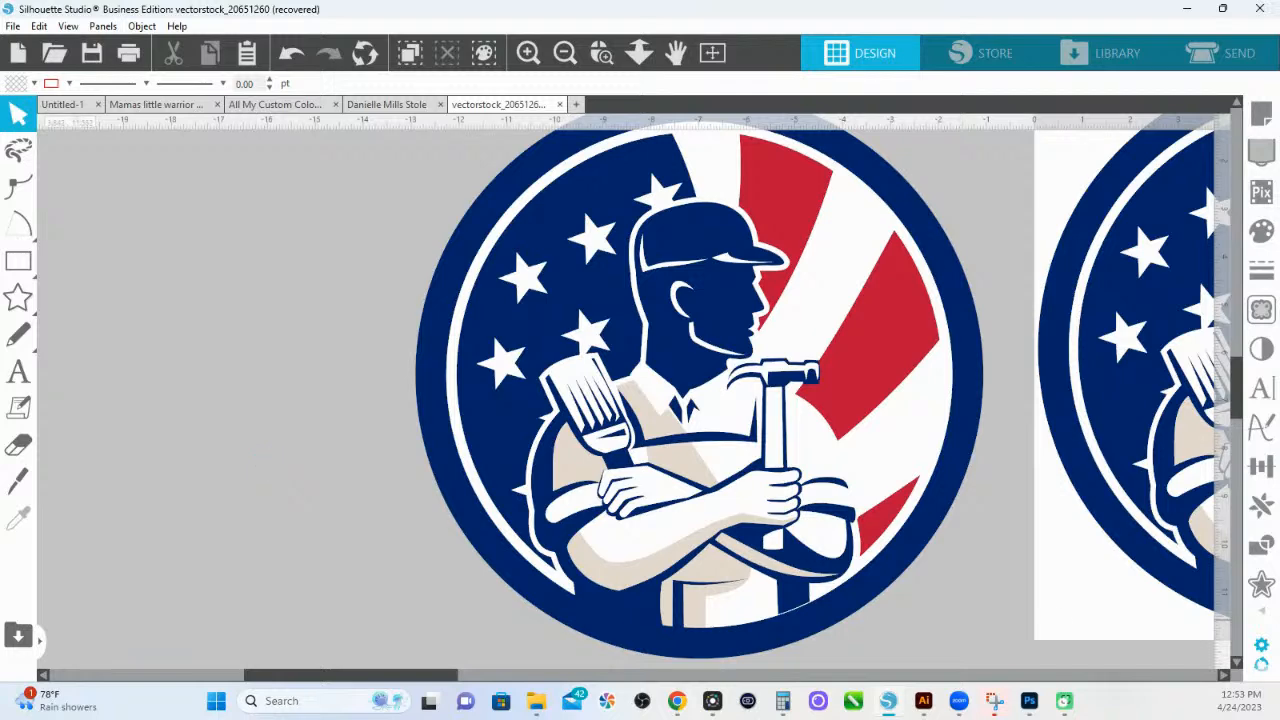
pyautogui.scroll(2, 725, 428)
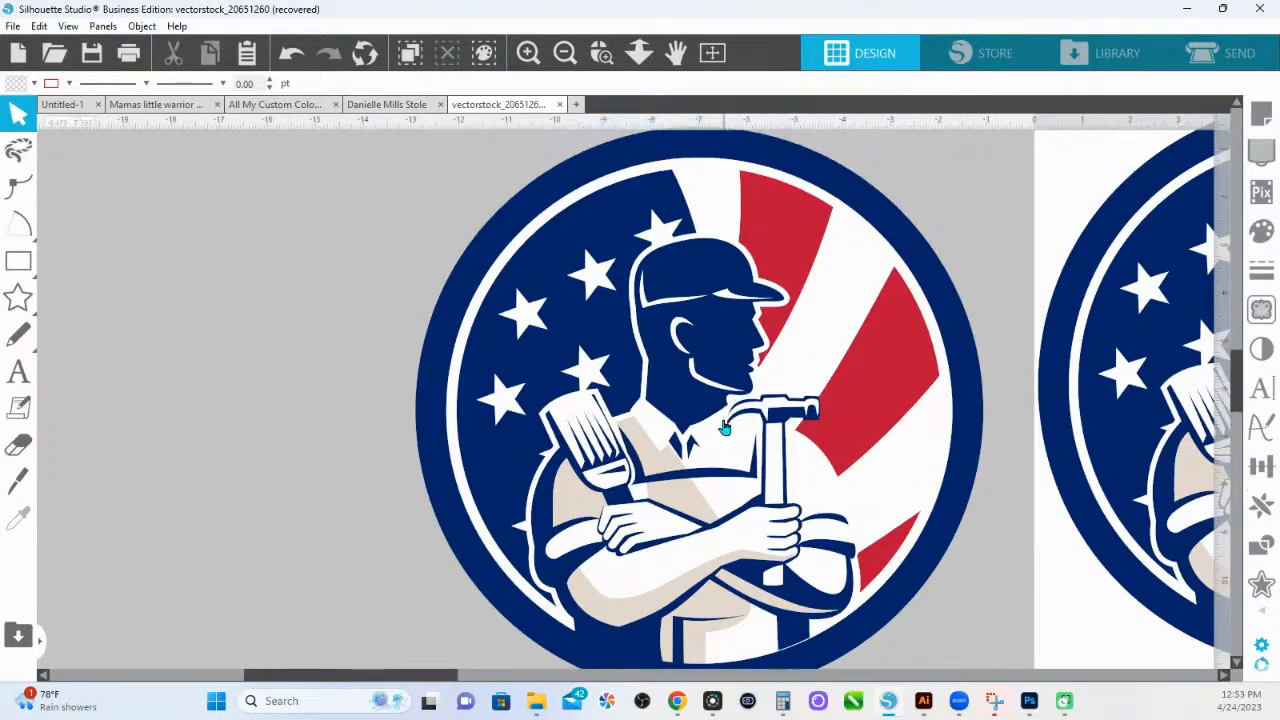
pyautogui.scroll(1, 725, 428)
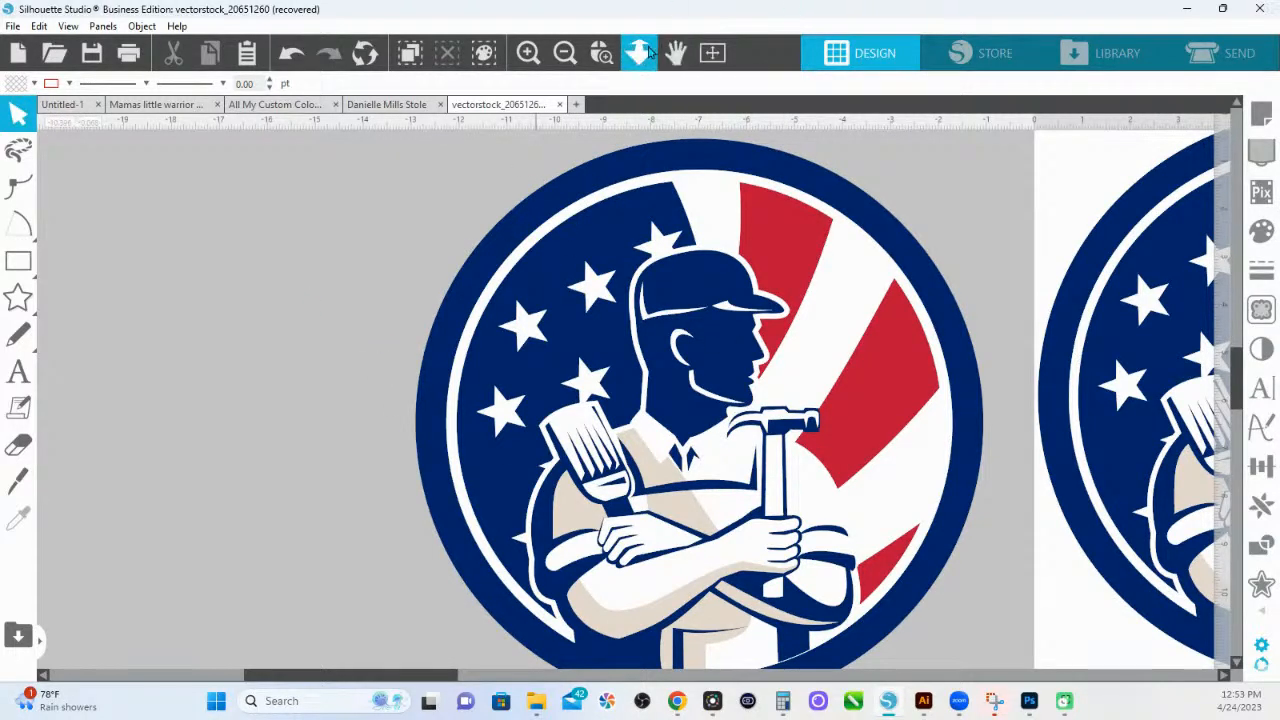
# Select all shapes of the first badge, place a copy of them above the original and group that copy.
pyautogui.click(638, 52)
pyautogui.click(797, 517)
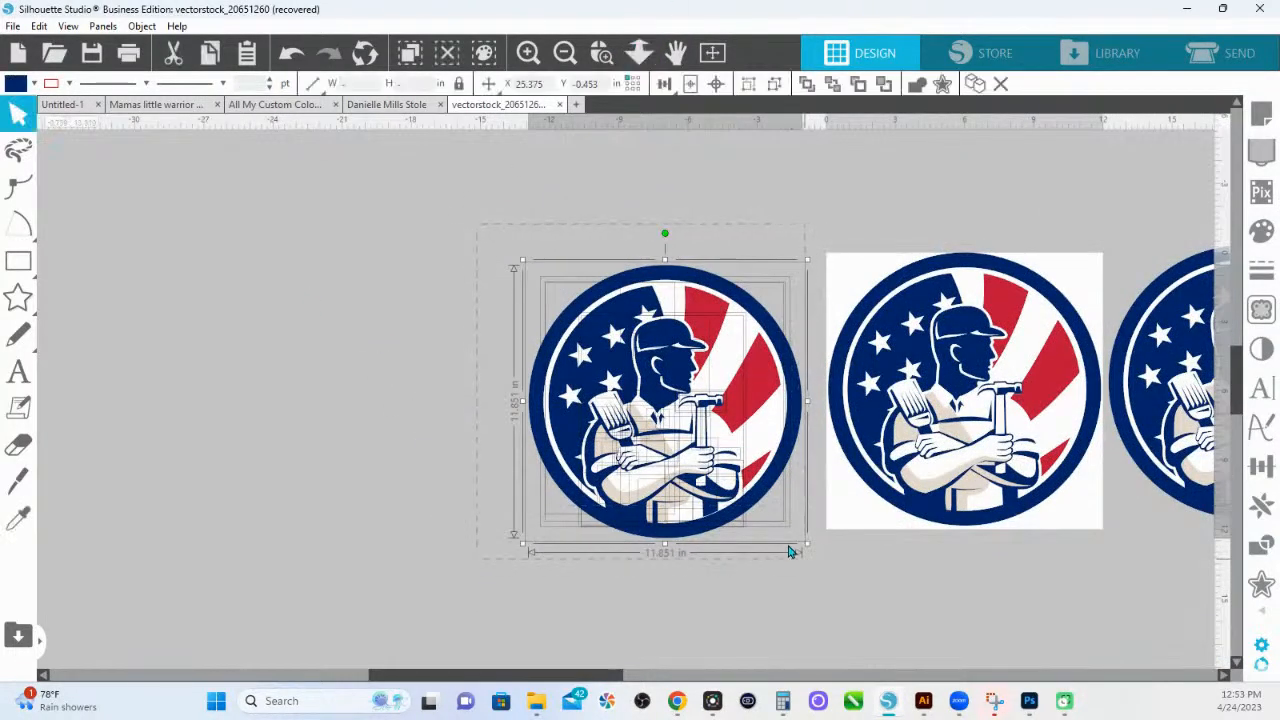
pyautogui.click(601, 52)
pyautogui.moveTo(443, 257); pyautogui.dragTo(516, 183)
pyautogui.scroll(2, 712, 428)
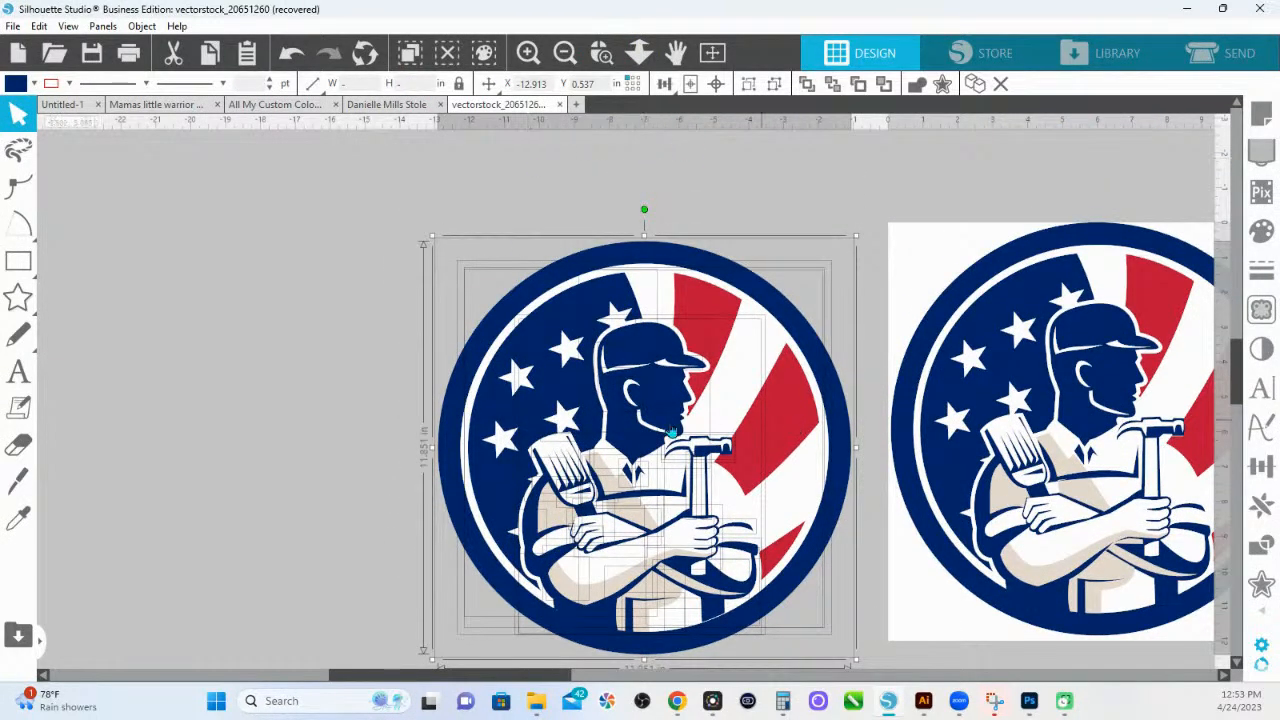
pyautogui.click(601, 52)
pyautogui.moveTo(519, 344); pyautogui.dragTo(882, 648)
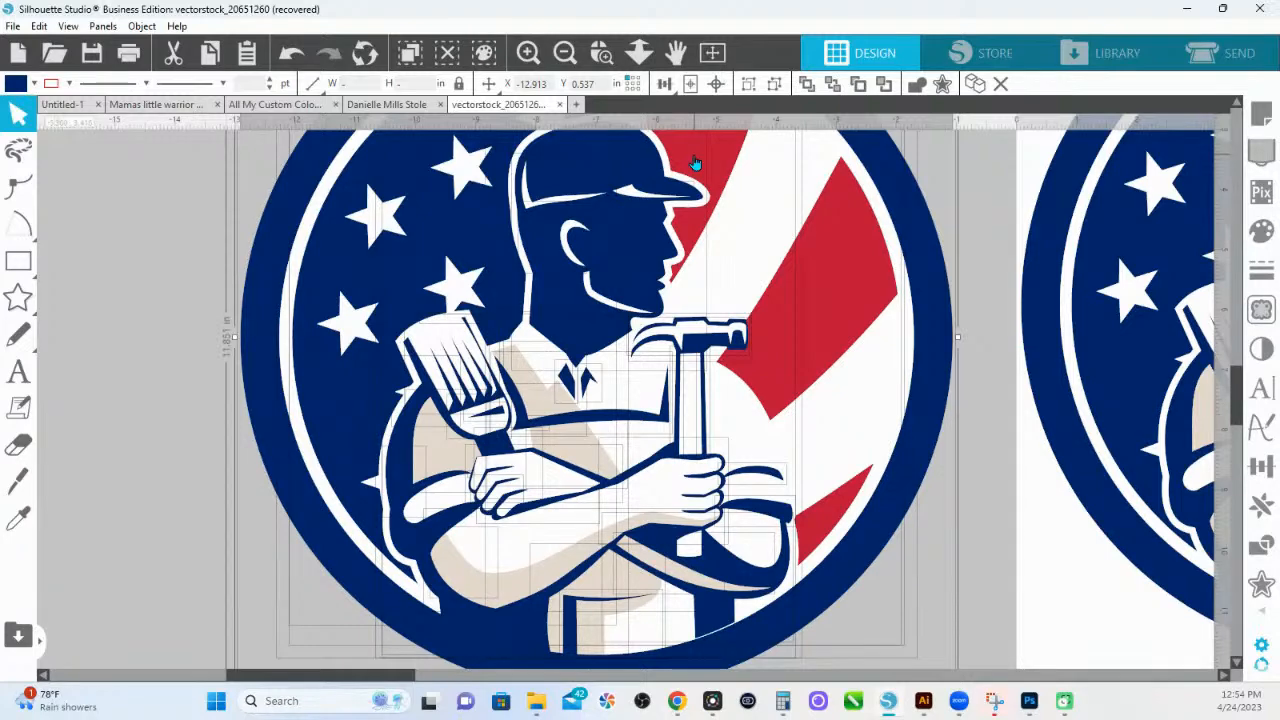
pyautogui.click(639, 52)
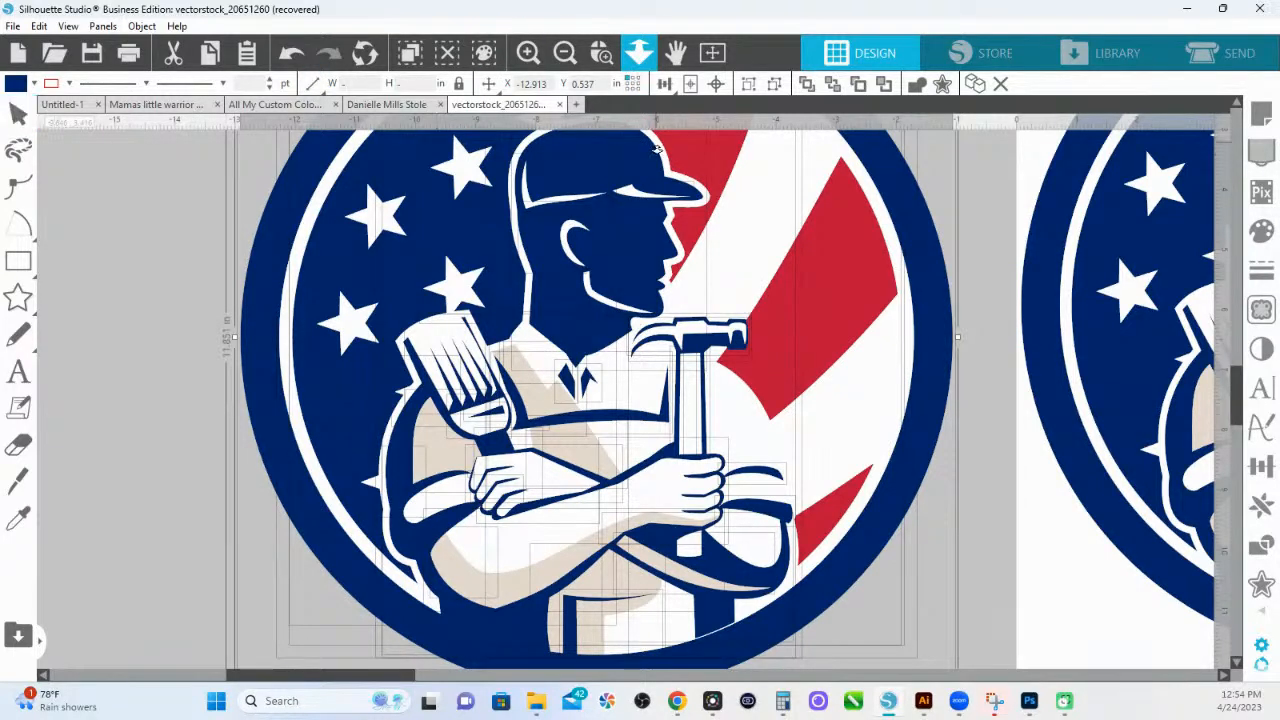
pyautogui.moveTo(620, 362); pyautogui.dragTo(572, 120)
pyautogui.rightClick(584, 154)
pyautogui.click(632, 440)
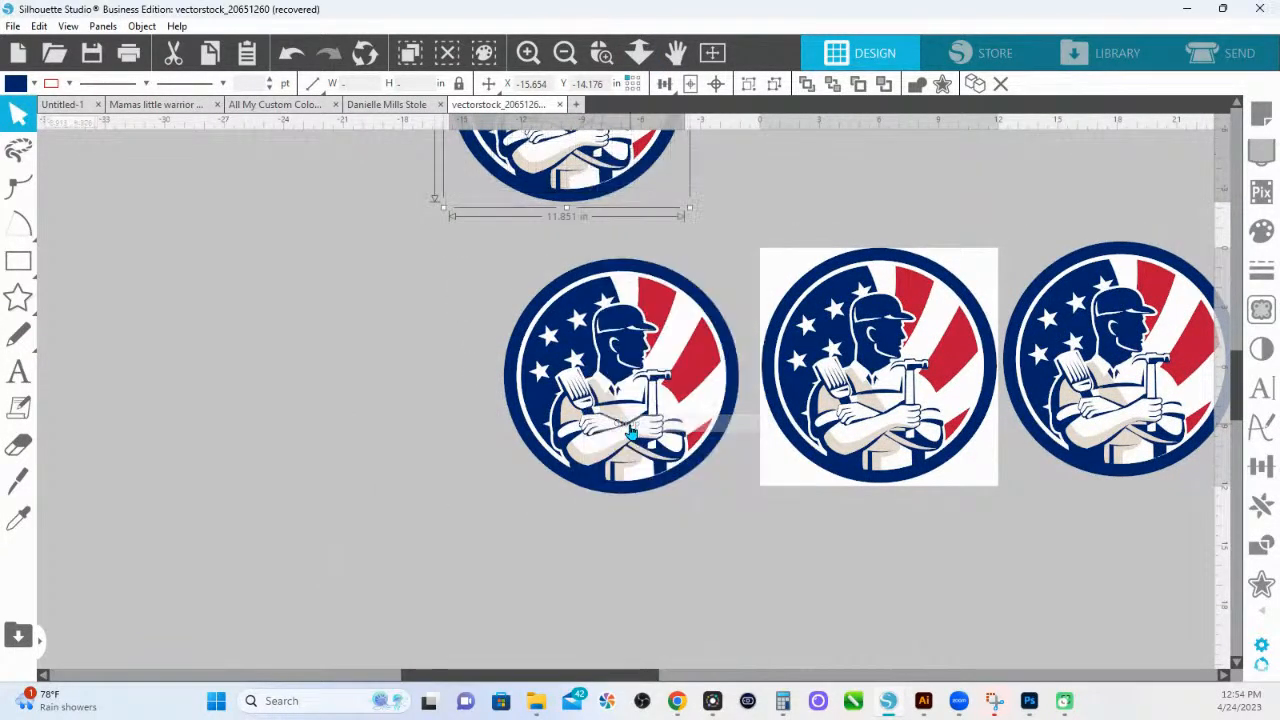
# Pull the navy backing circle and the two white circles out of the first badge and set them aside separately on the empty canvas.
pyautogui.click(629, 274)
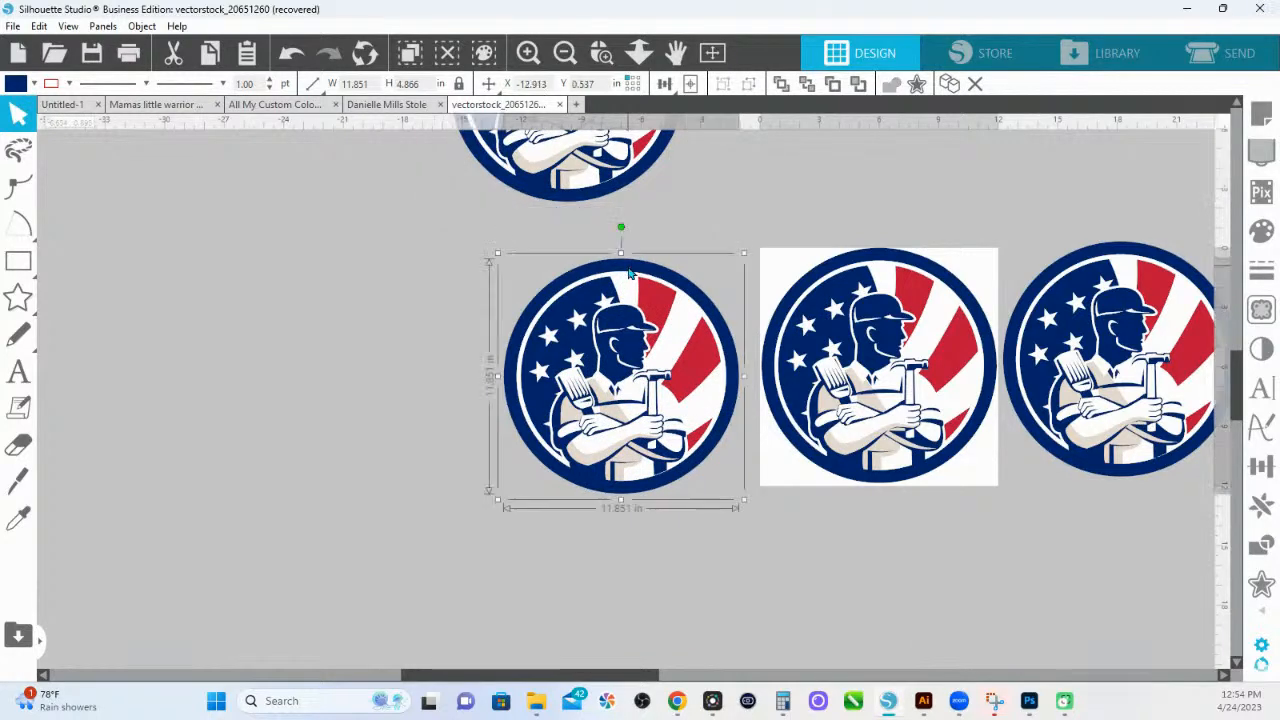
pyautogui.moveTo(629, 273); pyautogui.dragTo(270, 347)
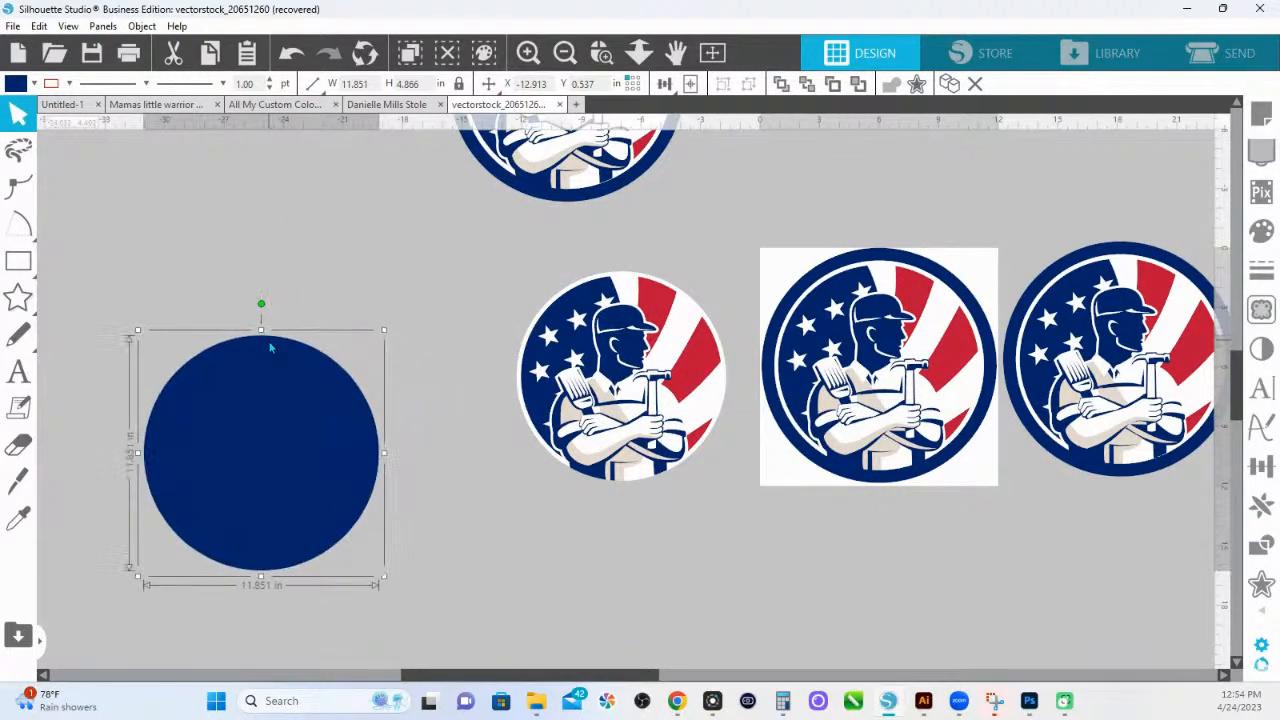
pyautogui.moveTo(629, 288); pyautogui.dragTo(476, 508)
pyautogui.moveTo(614, 277); pyautogui.dragTo(317, 295)
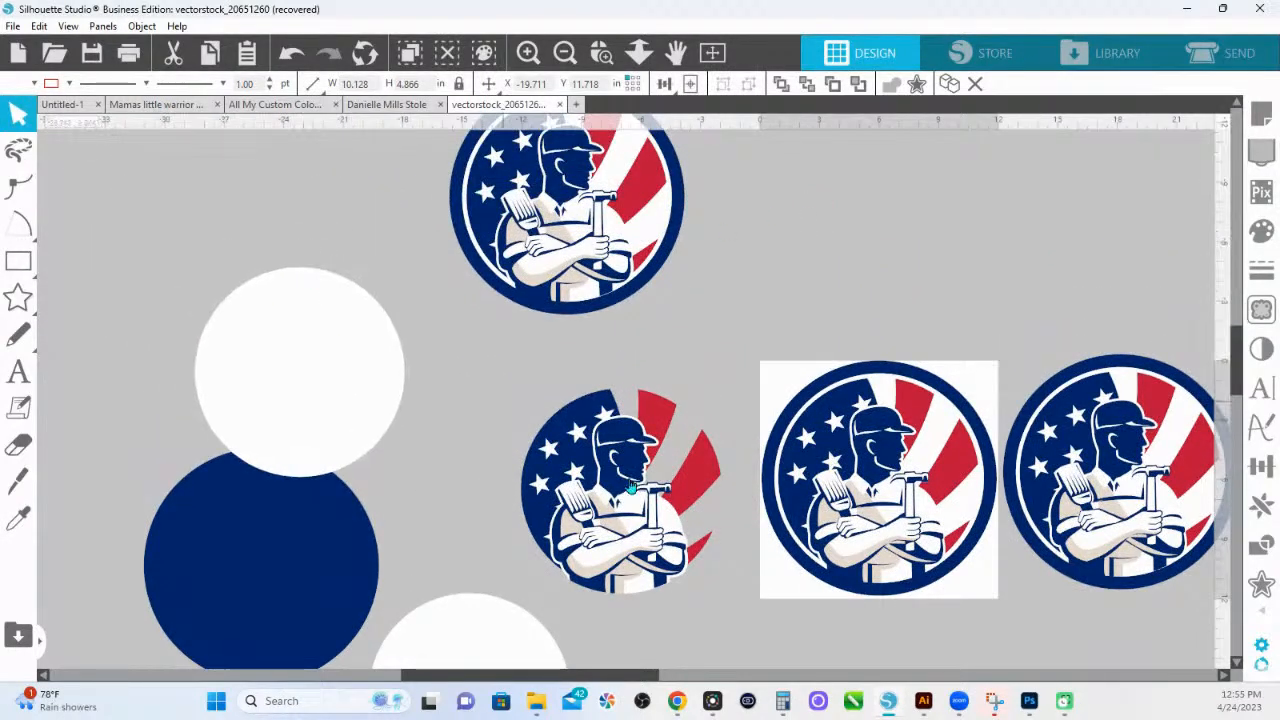
pyautogui.click(460, 400)
# Select the white stars of the first badge's flag together, from the one beside the cap down to the one by the worker's shoulder.
pyautogui.click(601, 54)
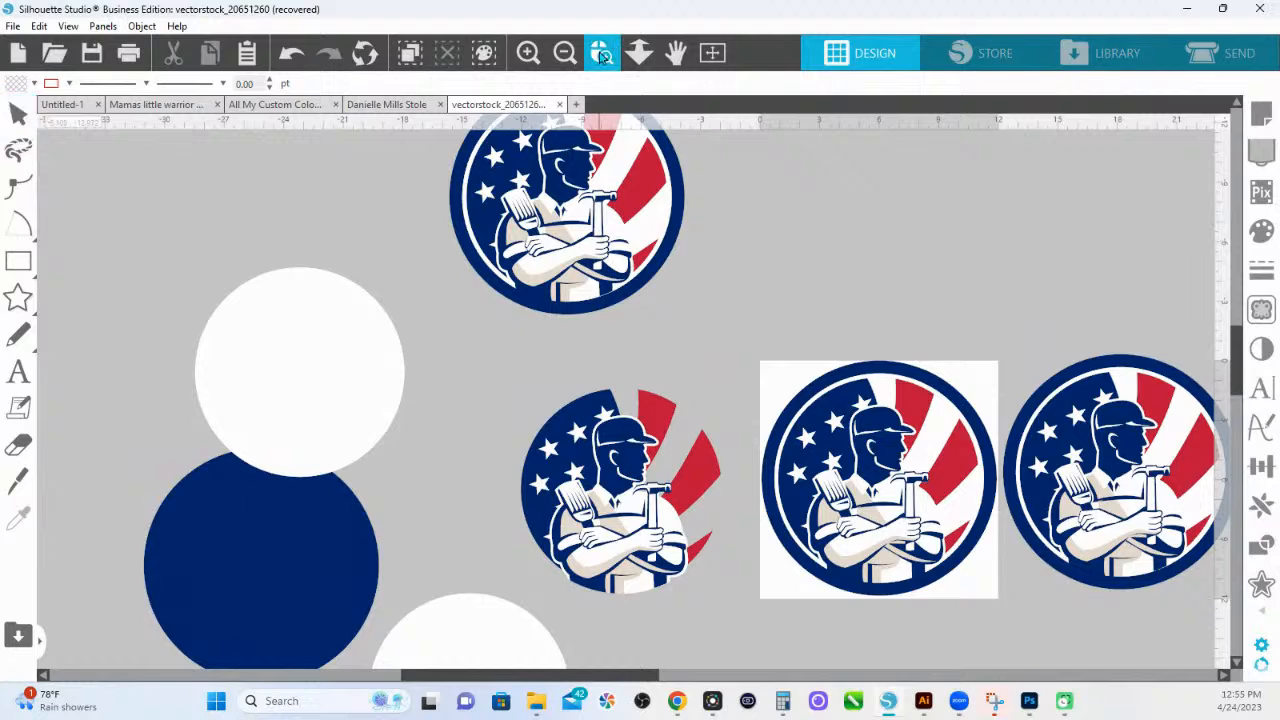
pyautogui.moveTo(526, 387); pyautogui.dragTo(850, 650)
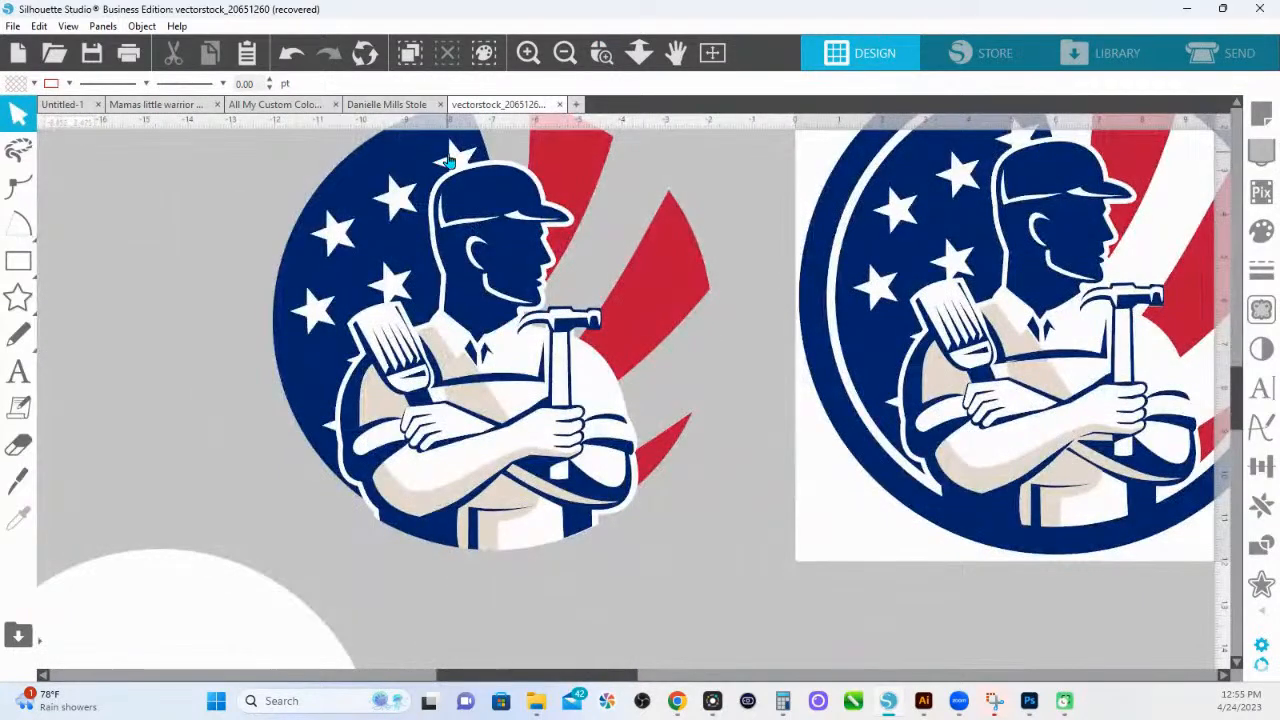
pyautogui.click(449, 159)
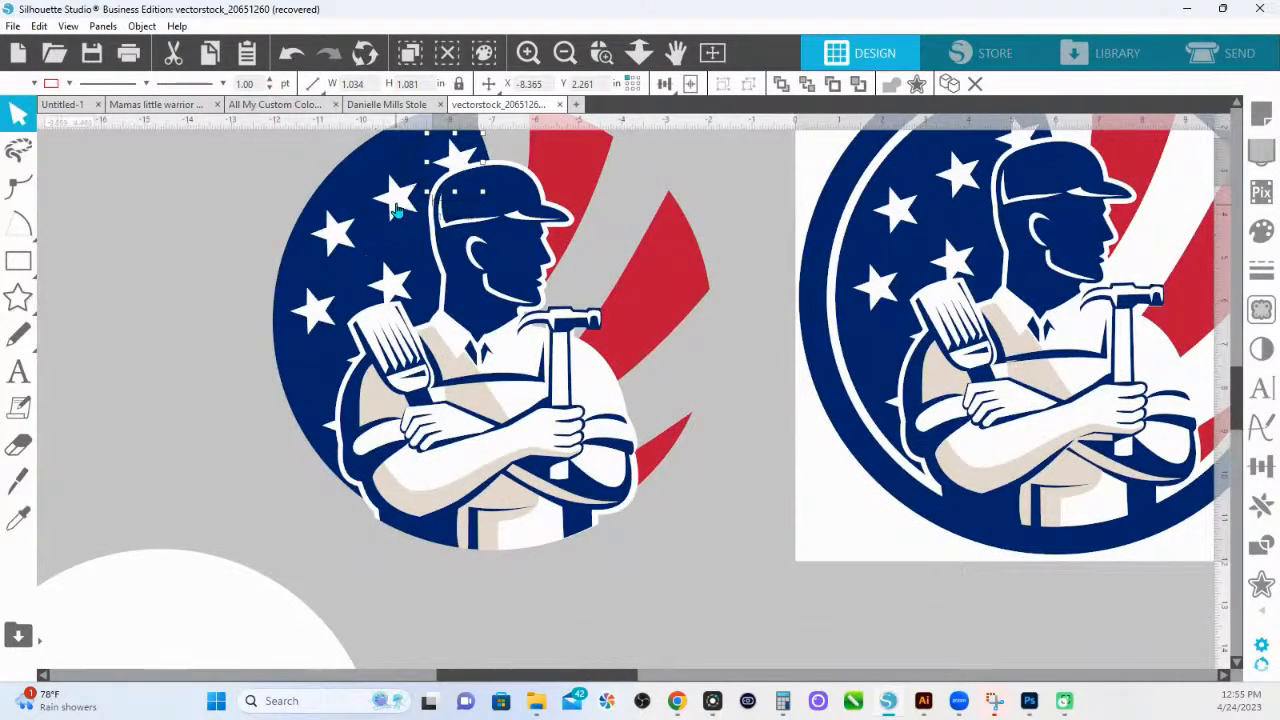
pyautogui.keyDown('shift'); pyautogui.click(398, 208); pyautogui.keyUp('shift')
pyautogui.keyDown('shift'); pyautogui.click(333, 238); pyautogui.keyUp('shift')
pyautogui.keyDown('shift'); pyautogui.click(387, 277); pyautogui.keyUp('shift')
pyautogui.keyDown('shift'); pyautogui.click(317, 308); pyautogui.keyUp('shift')
pyautogui.keyDown('shift'); pyautogui.click(355, 367); pyautogui.keyUp('shift')
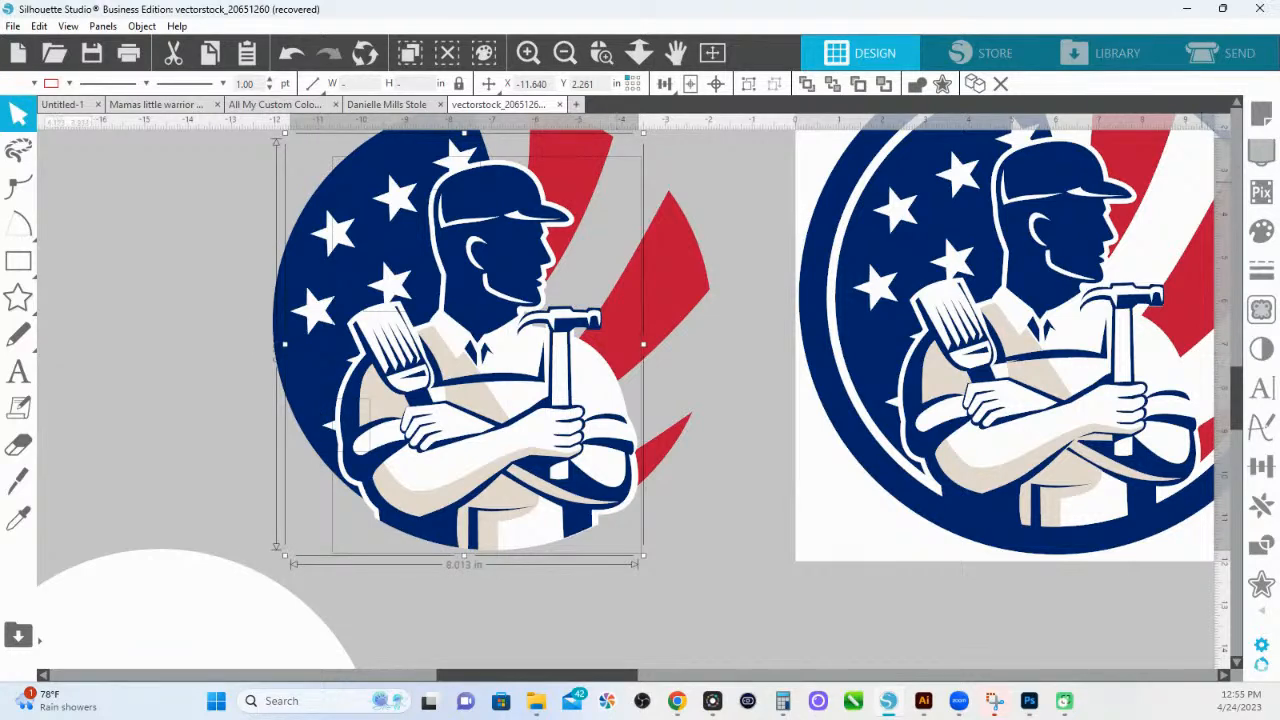
# Fill the selected stars with yellow F7EF28, keeping the worker's white body shape out of the selection.
pyautogui.click(1261, 231)
pyautogui.click(1140, 284)
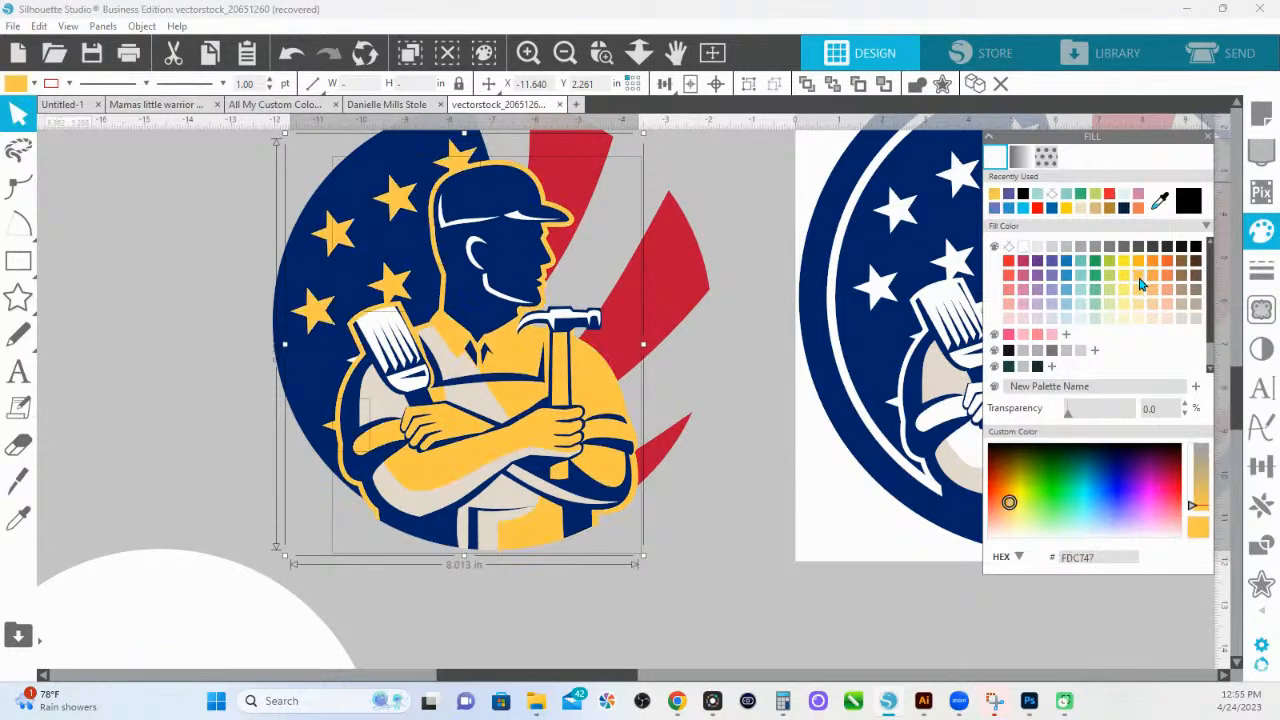
pyautogui.hotkey('ctrl', 'z')
pyautogui.click(454, 330)
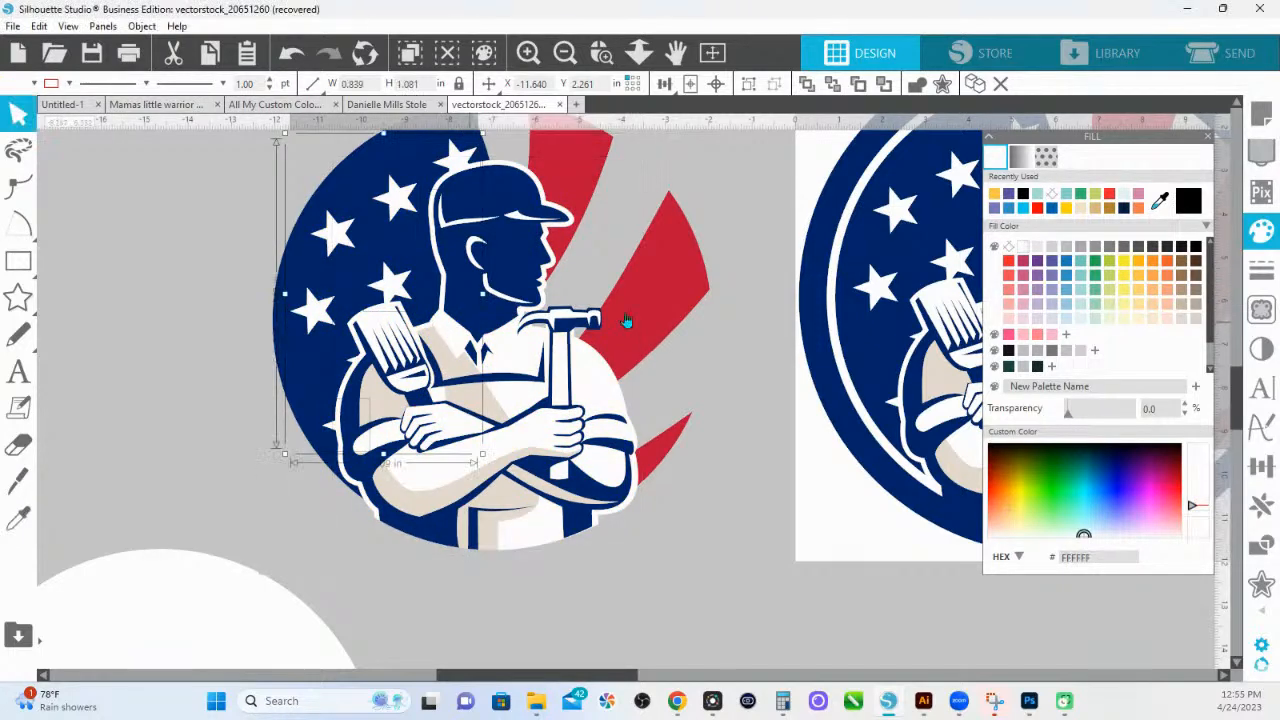
pyautogui.click(1136, 268)
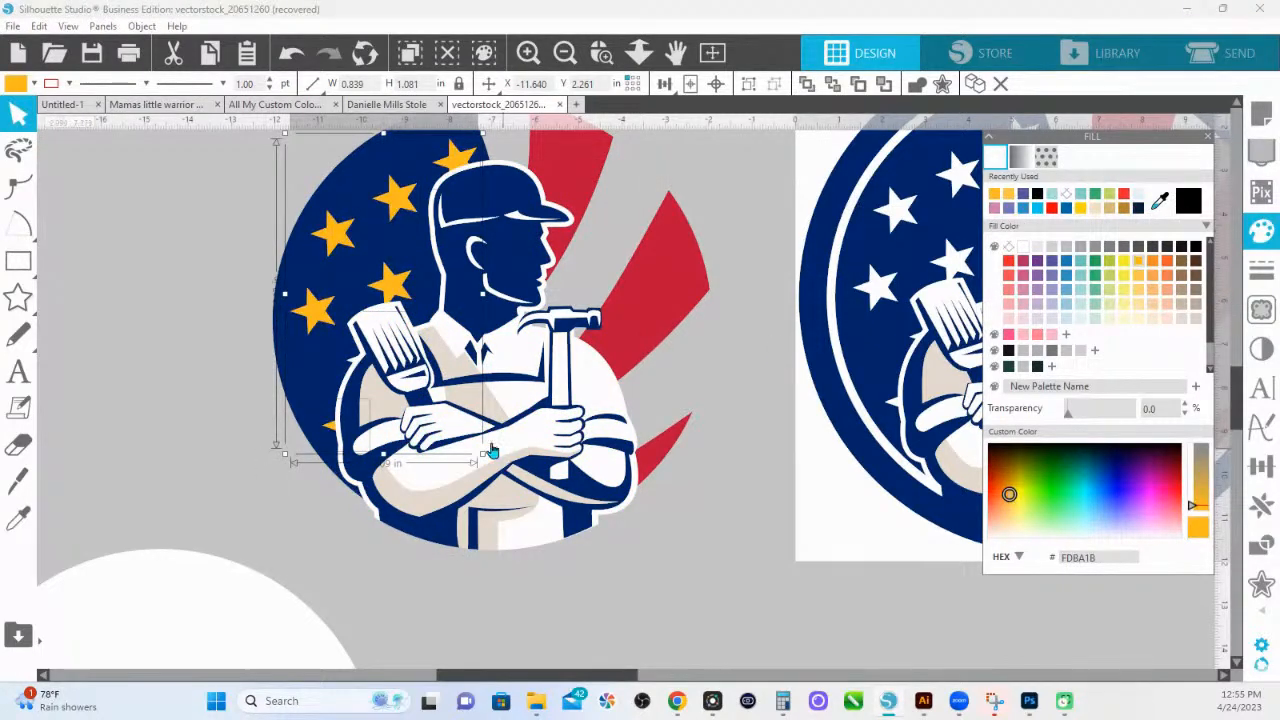
pyautogui.click(1124, 262)
# Group the yellow stars and move the group off the badge onto the empty canvas beside it.
pyautogui.rightClick(396, 200)
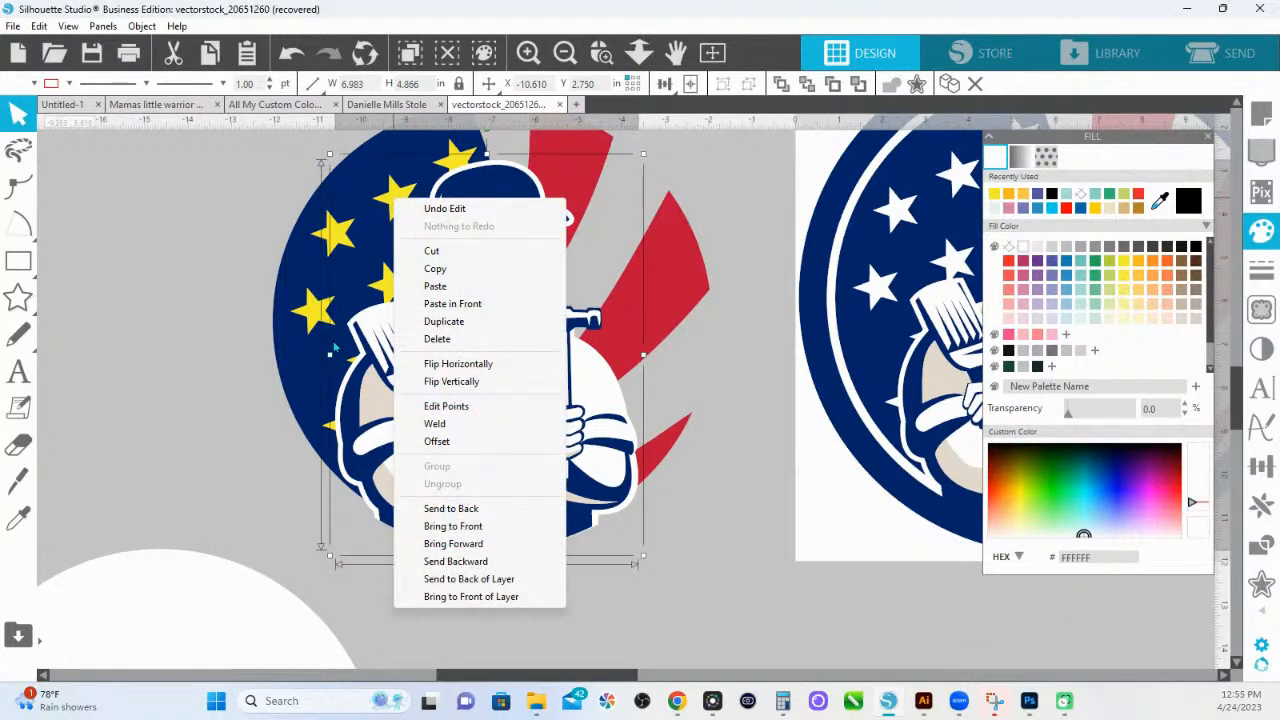
pyautogui.click(293, 58)
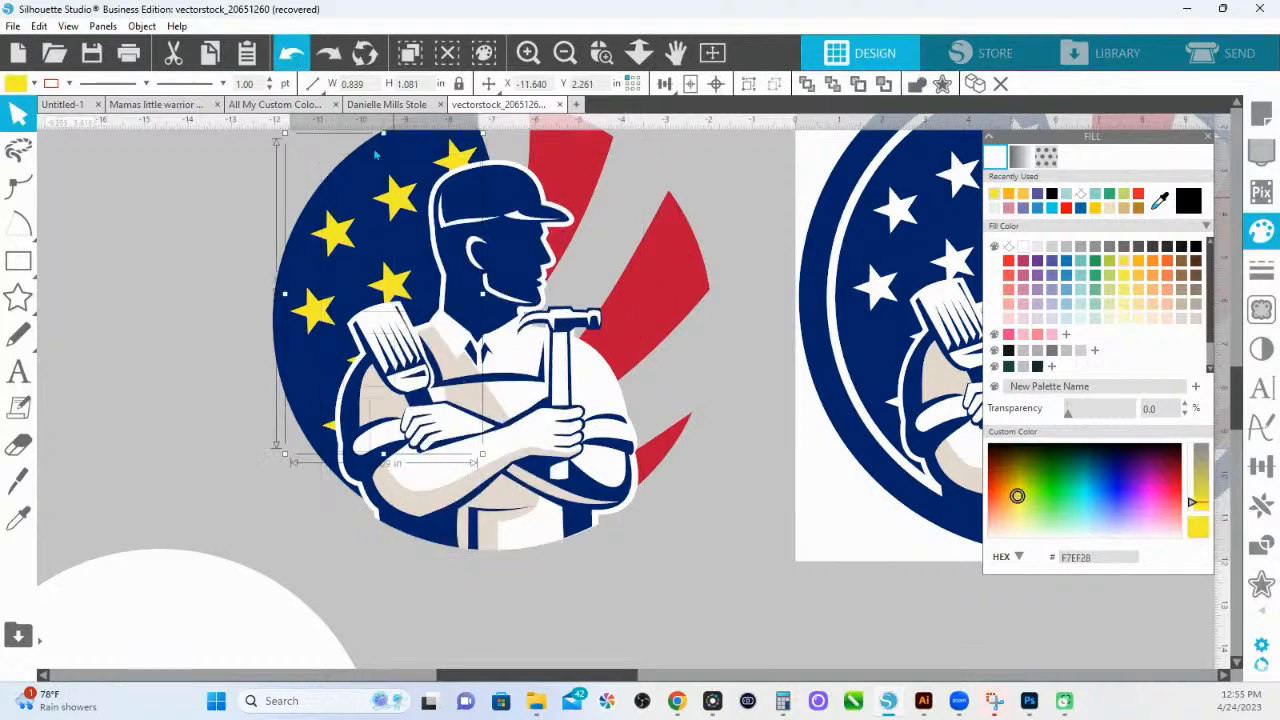
pyautogui.rightClick(389, 298)
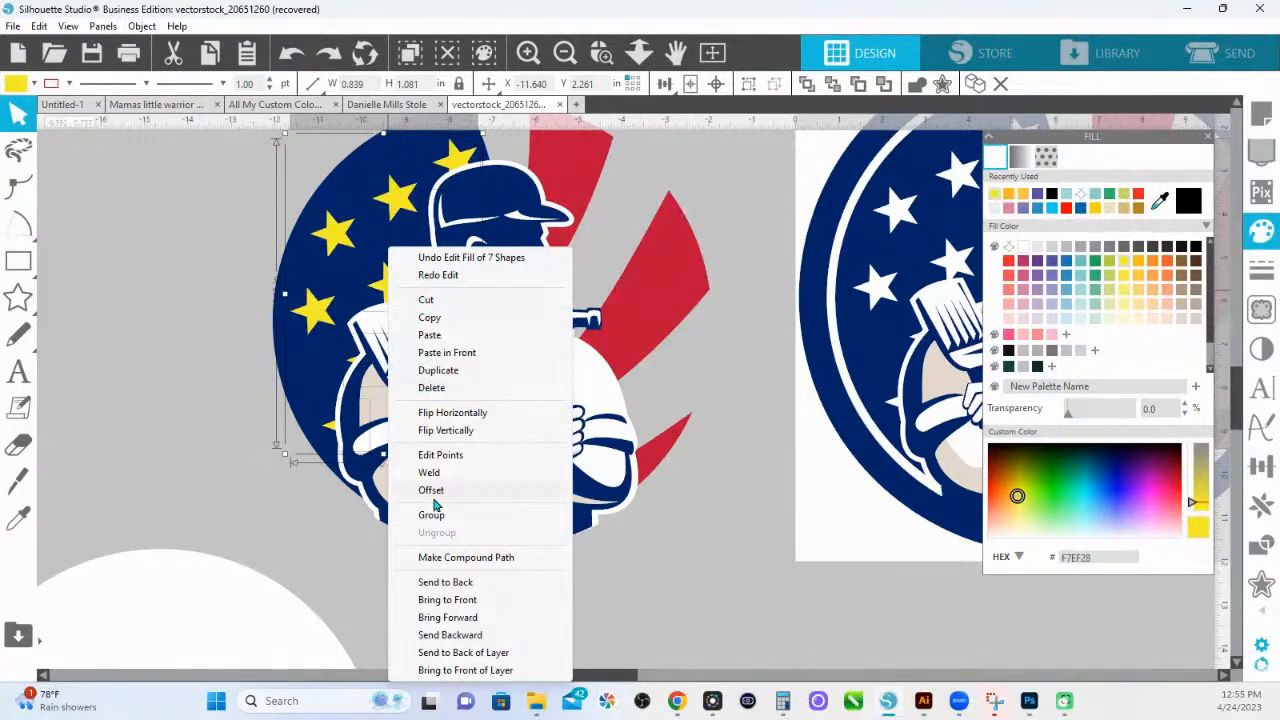
pyautogui.click(431, 515)
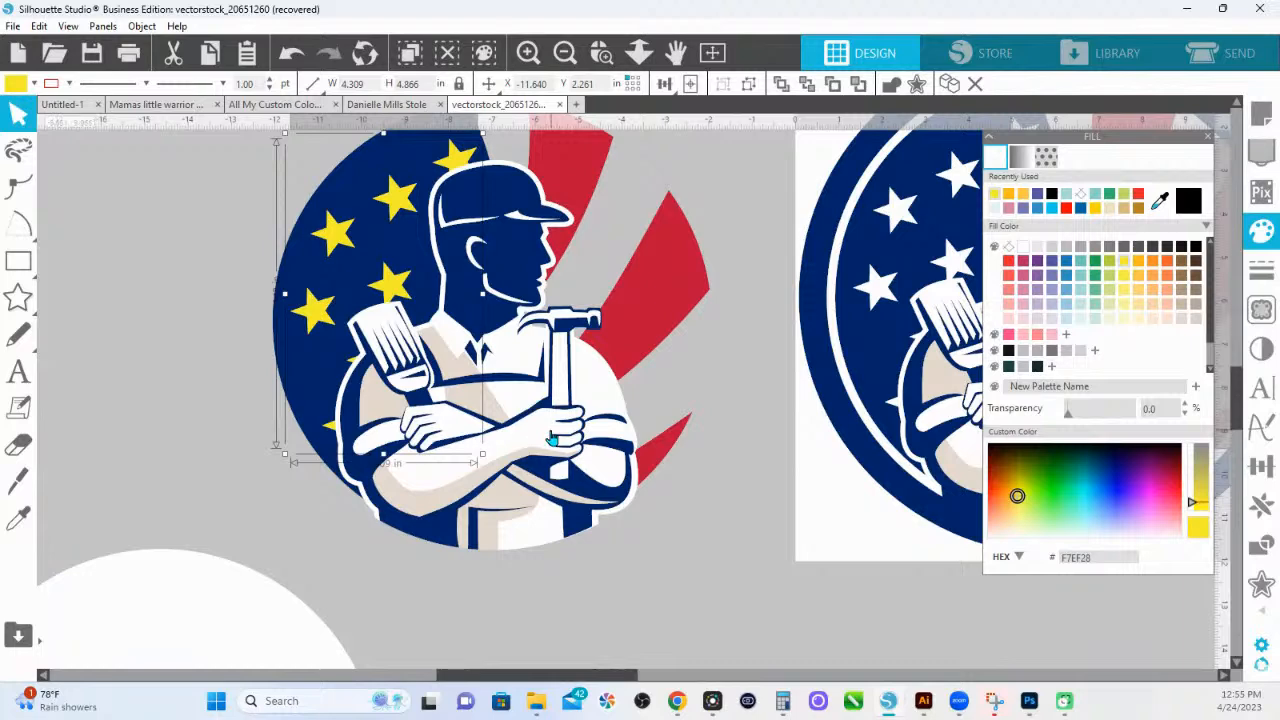
pyautogui.moveTo(347, 224); pyautogui.dragTo(180, 226)
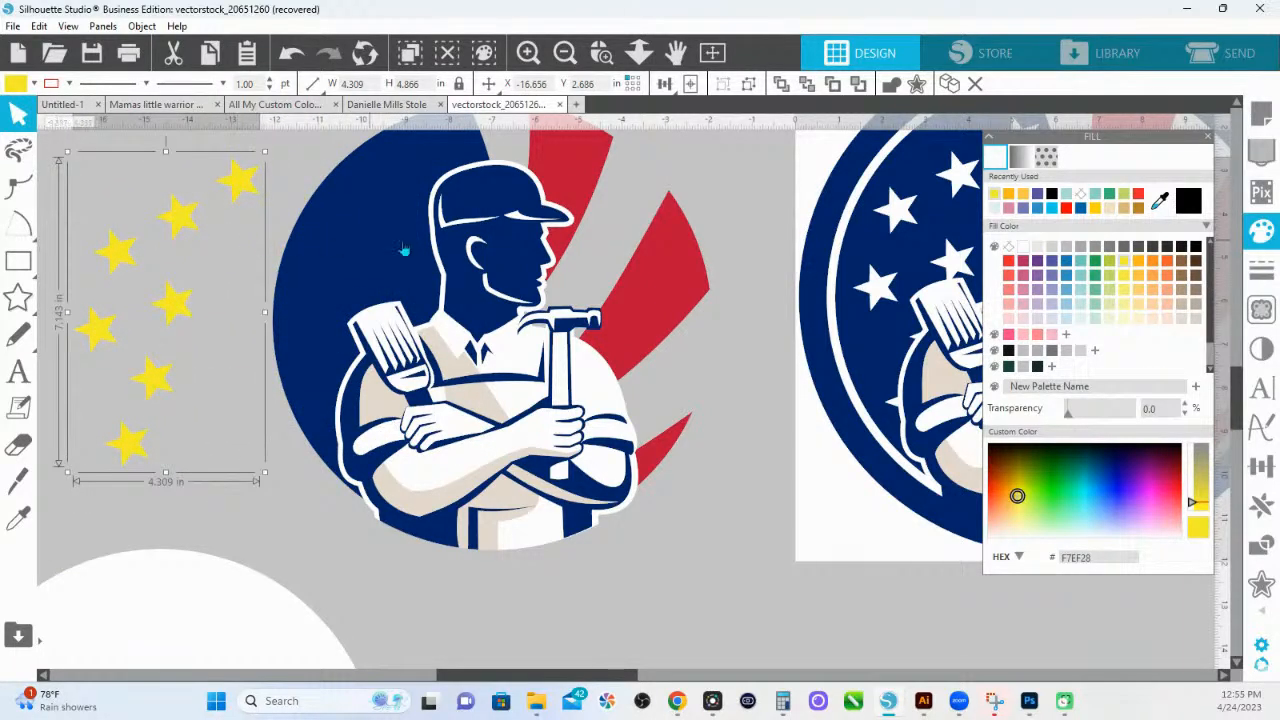
# Pull the navy star field and the red stripes away from the worker so the figure stands alone.
pyautogui.moveTo(389, 268); pyautogui.dragTo(160, 168)
pyautogui.moveTo(574, 266); pyautogui.dragTo(513, 212)
pyautogui.click(395, 298)
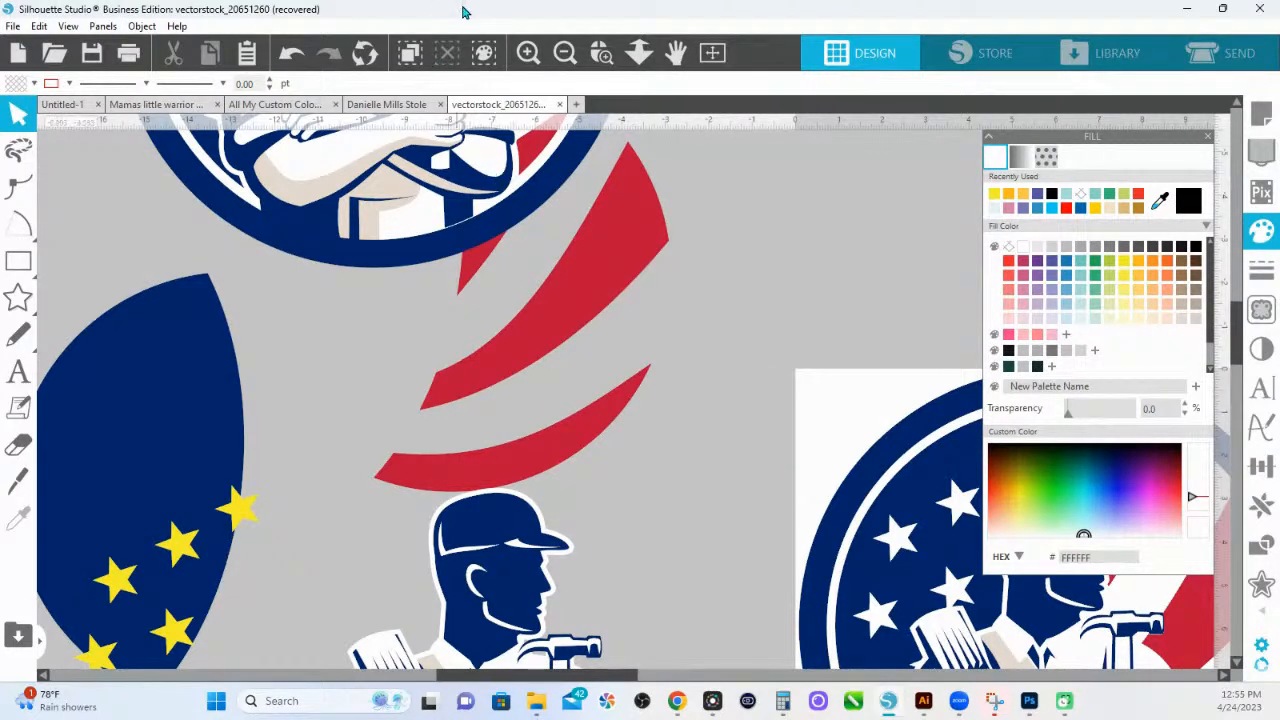
pyautogui.scroll(-5, 470, 390)
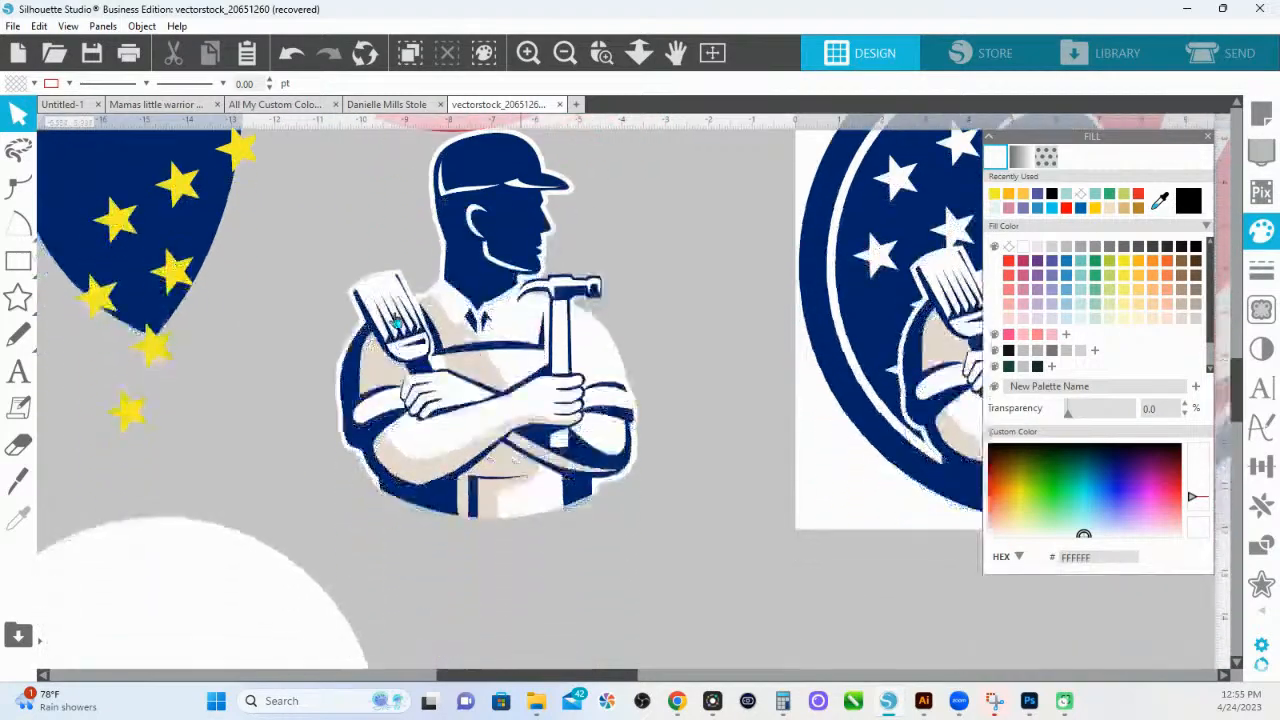
pyautogui.scroll(-2, 478, 362)
pyautogui.scroll(3, 515, 298)
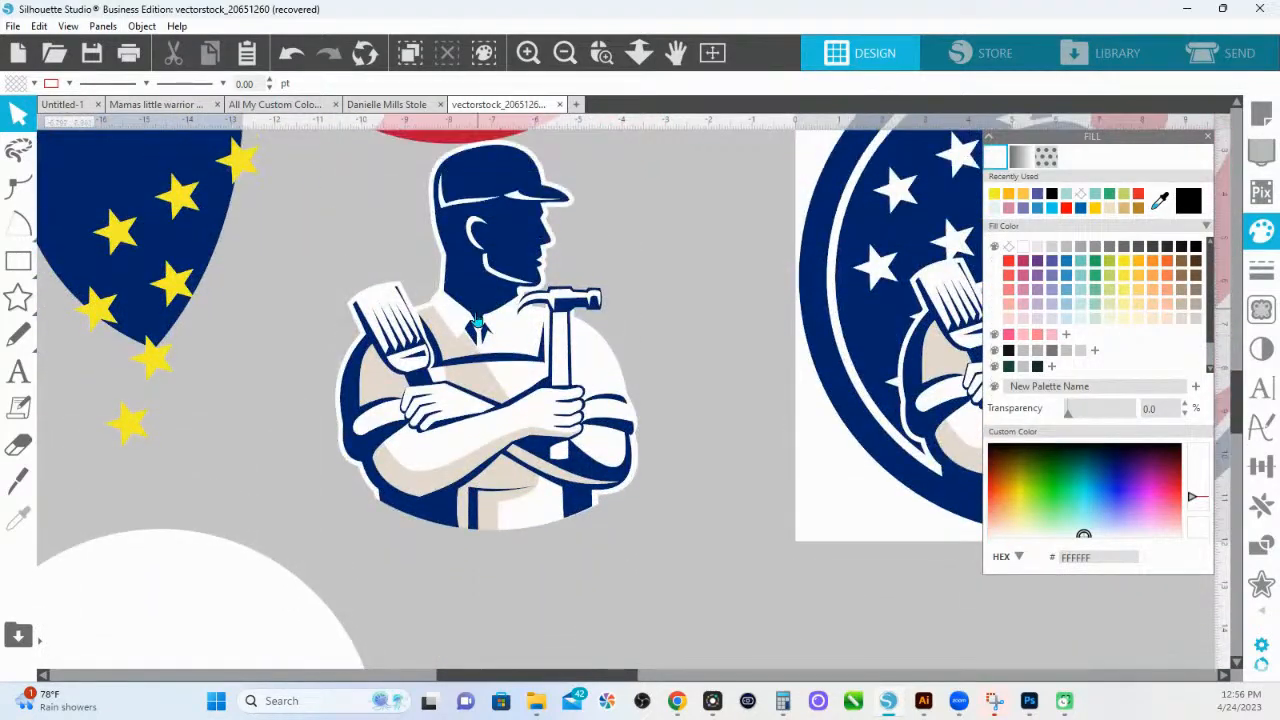
# Move the worker's white outline silhouette and white body shape off the figure onto the empty canvas below.
pyautogui.moveTo(446, 318); pyautogui.dragTo(757, 658)
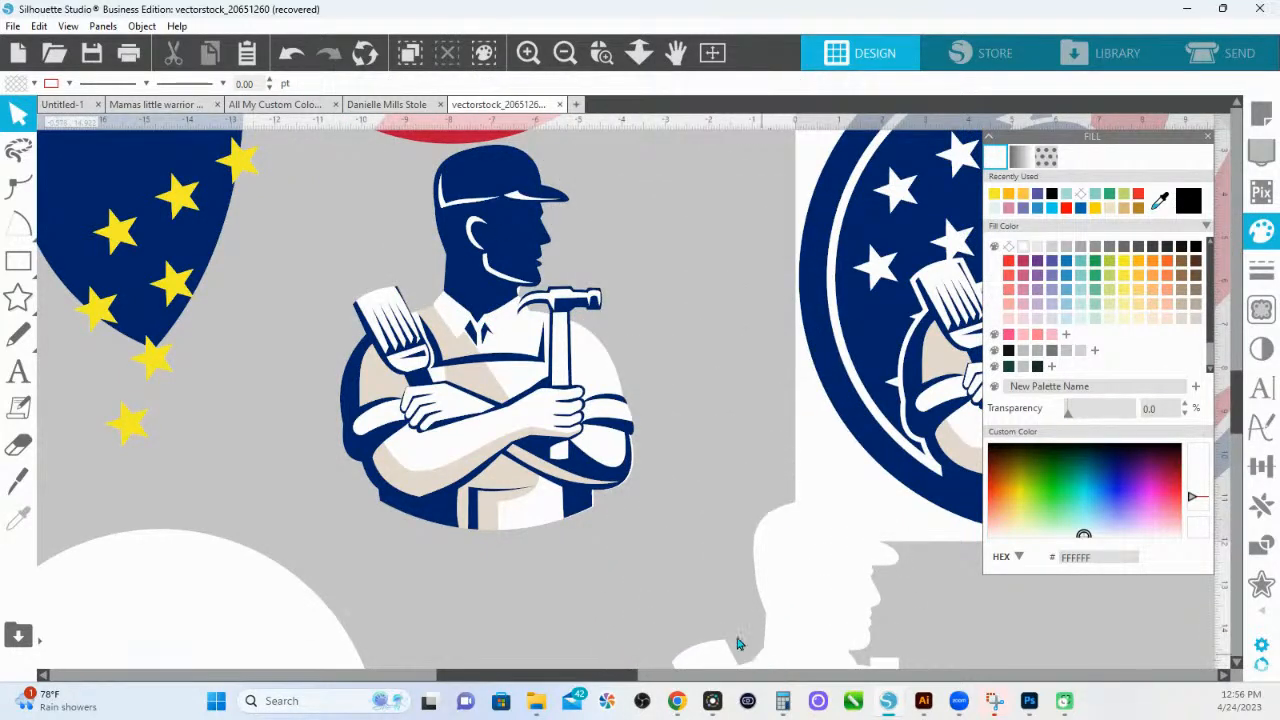
pyautogui.moveTo(577, 366); pyautogui.dragTo(975, 553)
pyautogui.scroll(-1, 975, 553)
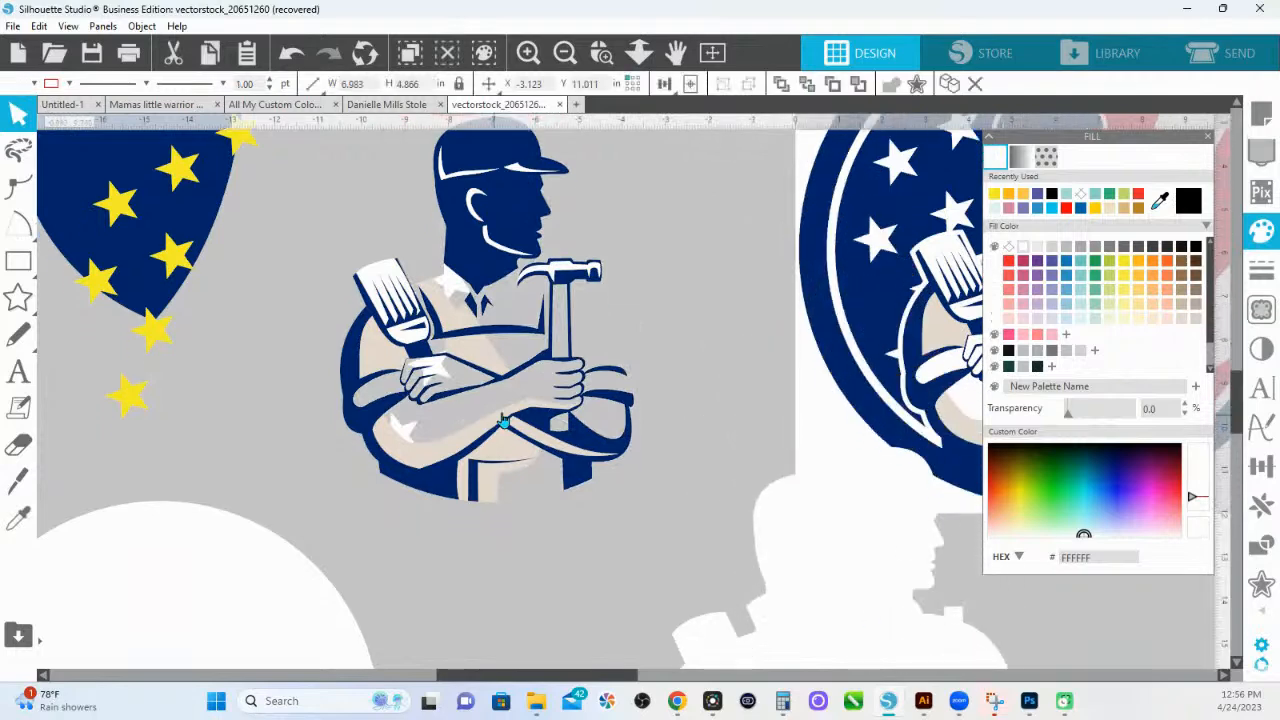
# Select the three white stars hidden in the worker's collar, hand and arm and move them out beside the figure.
pyautogui.click(441, 374)
pyautogui.click(410, 425)
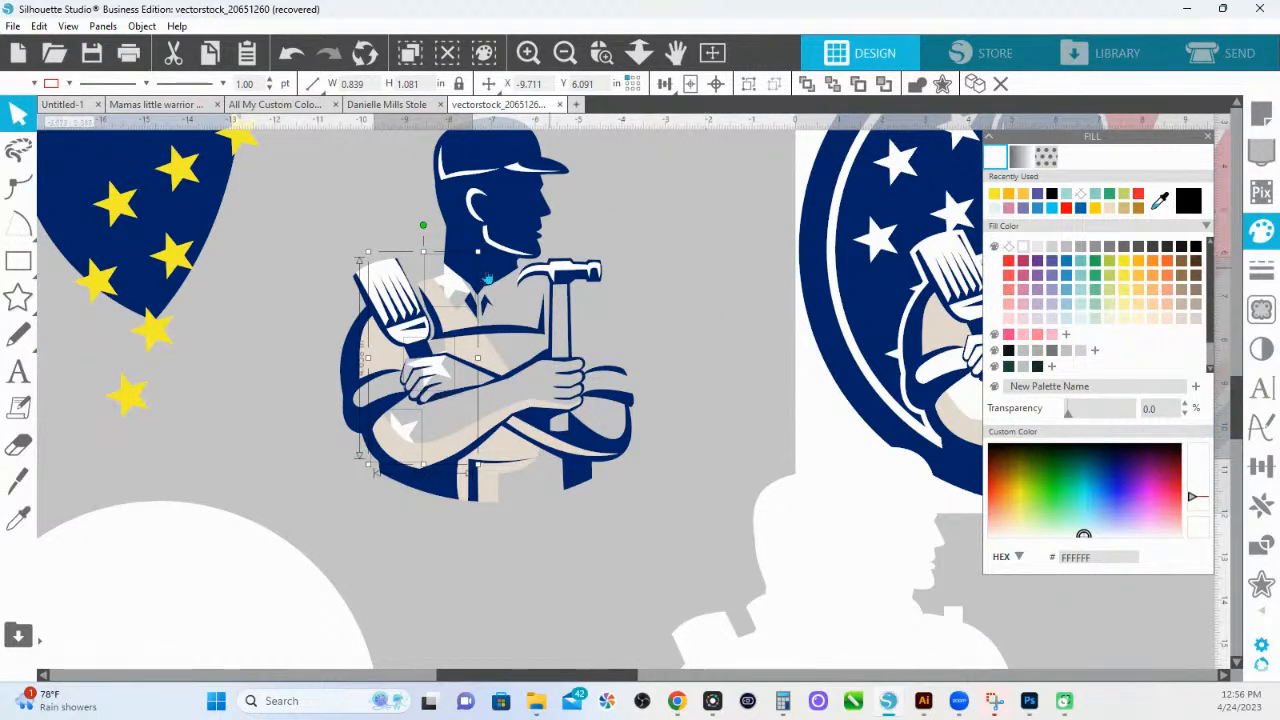
pyautogui.moveTo(455, 283); pyautogui.dragTo(350, 225)
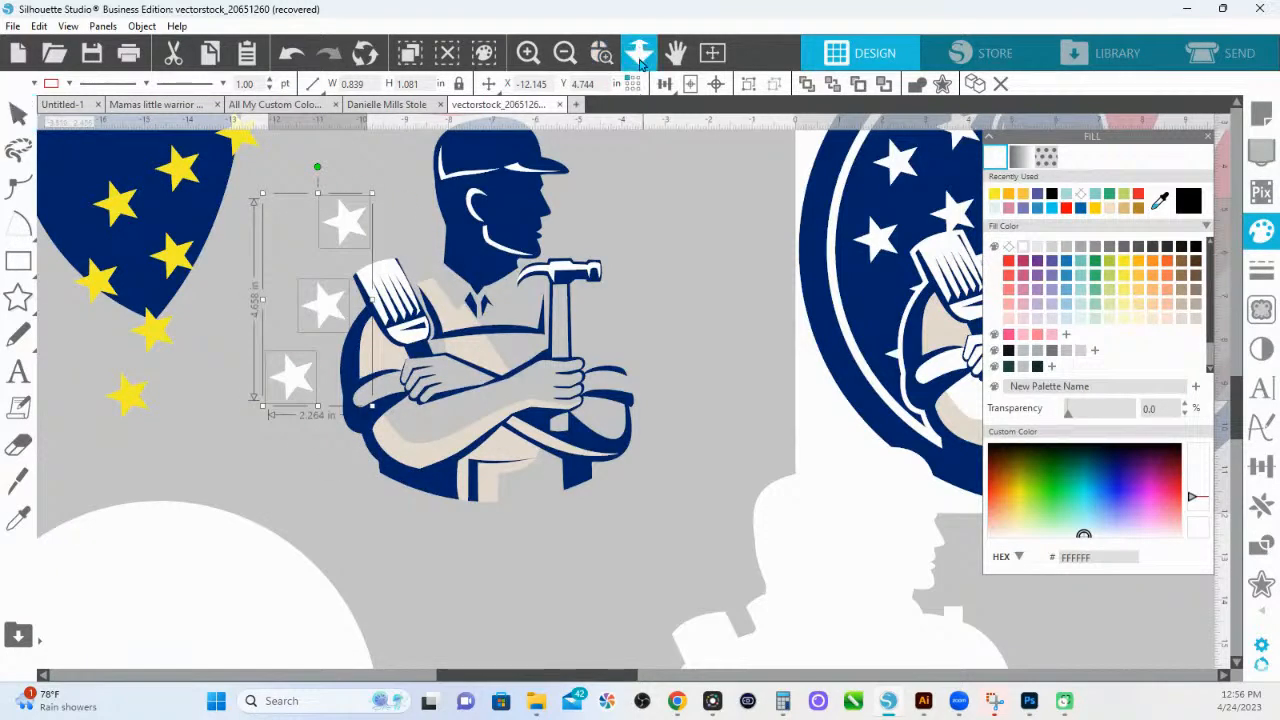
# Place the yellow star group and the three white stars on the separated navy star field.
pyautogui.click(640, 52)
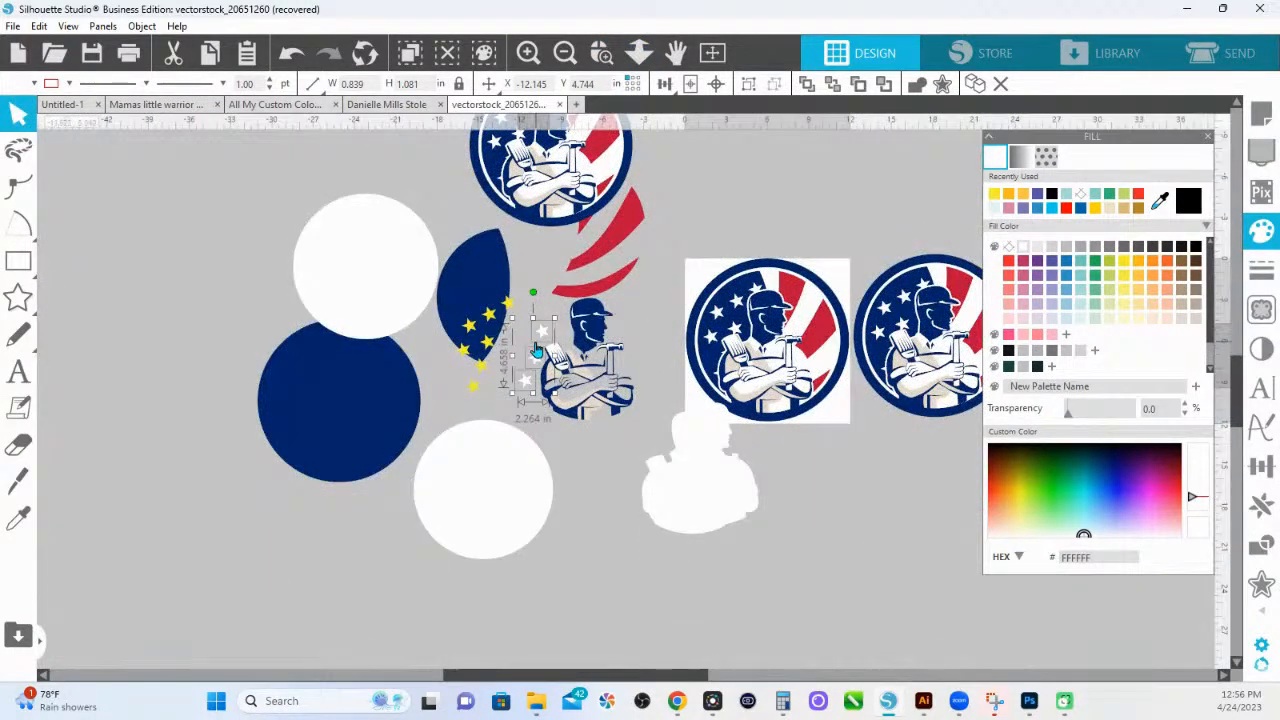
pyautogui.moveTo(508, 313); pyautogui.dragTo(493, 258)
pyautogui.click(543, 337)
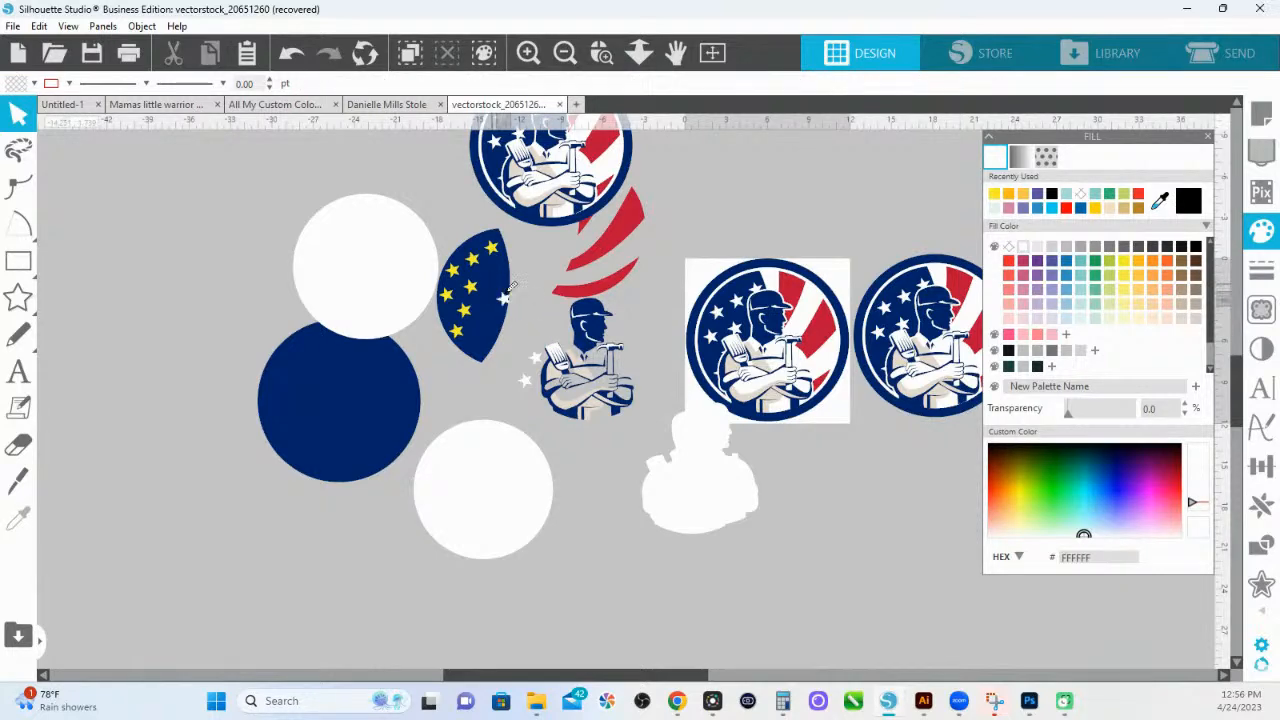
pyautogui.moveTo(540, 341); pyautogui.dragTo(484, 340)
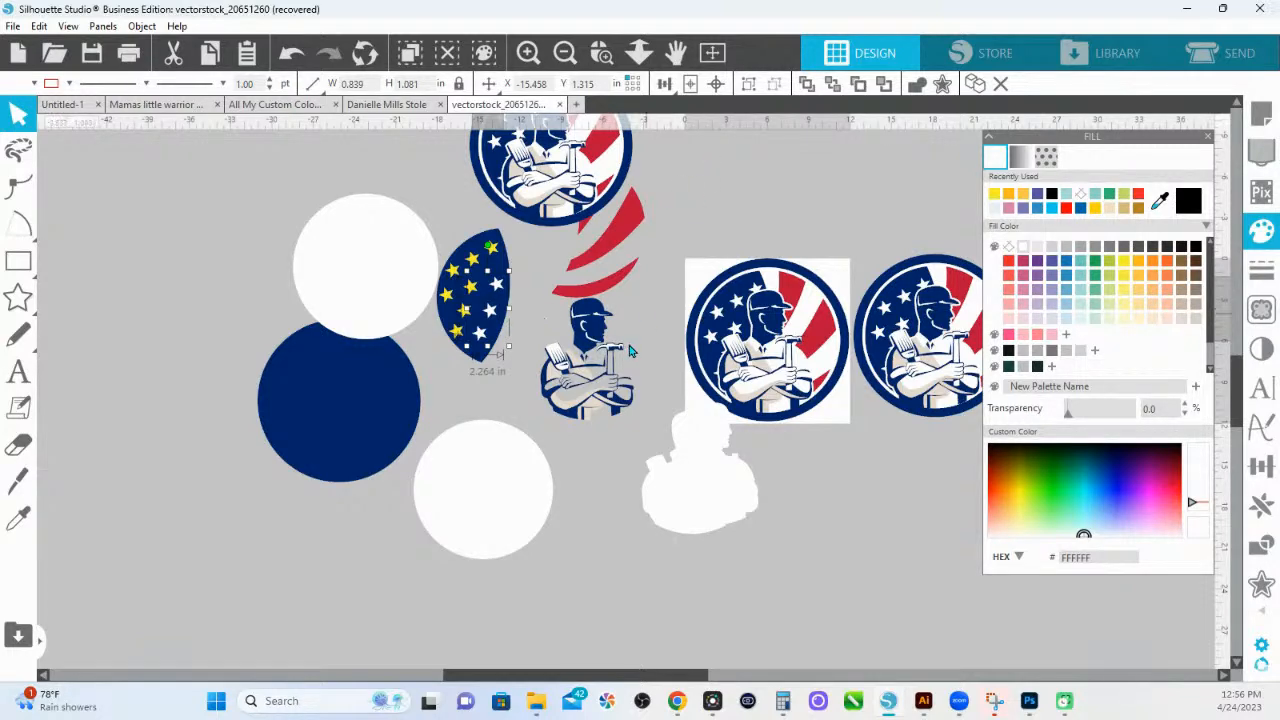
# Move the red stripes next to the navy star field and place a white circle behind them to rebuild the flag.
pyautogui.scroll(3, 631, 349)
pyautogui.rightClick(578, 283)
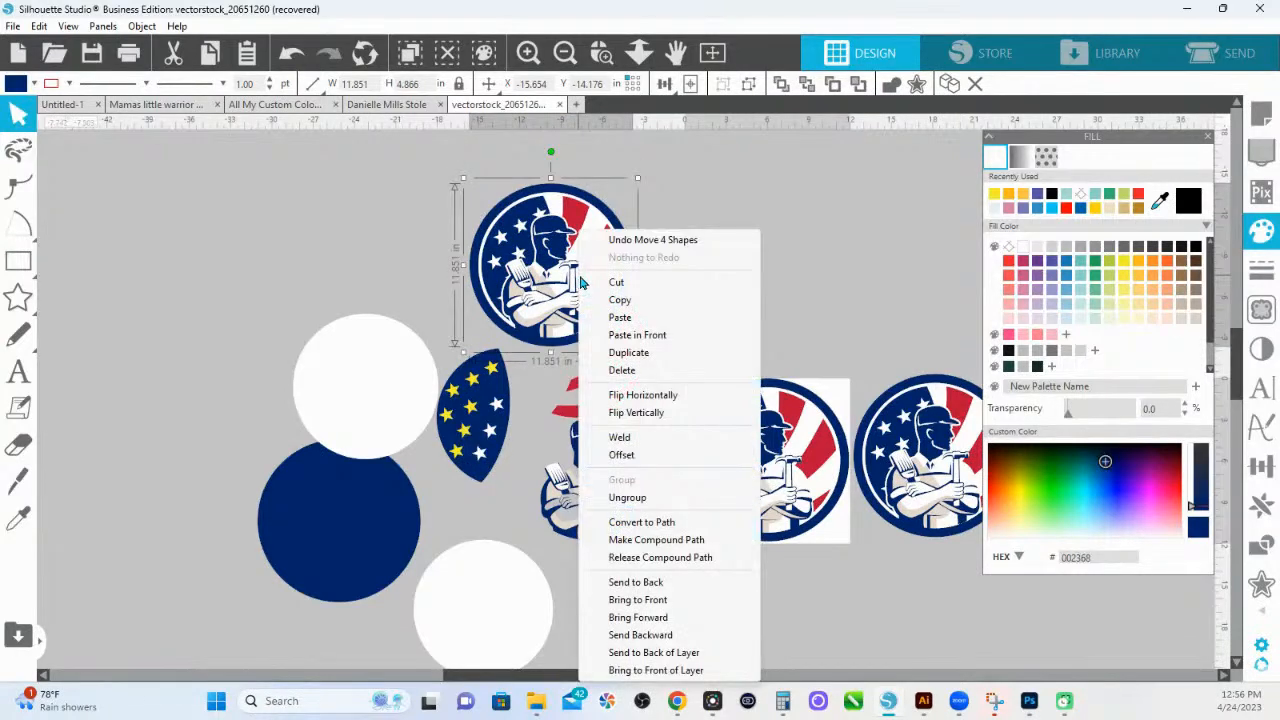
pyautogui.click(818, 240)
pyautogui.moveTo(602, 364); pyautogui.dragTo(549, 432)
pyautogui.moveTo(366, 392); pyautogui.dragTo(531, 389)
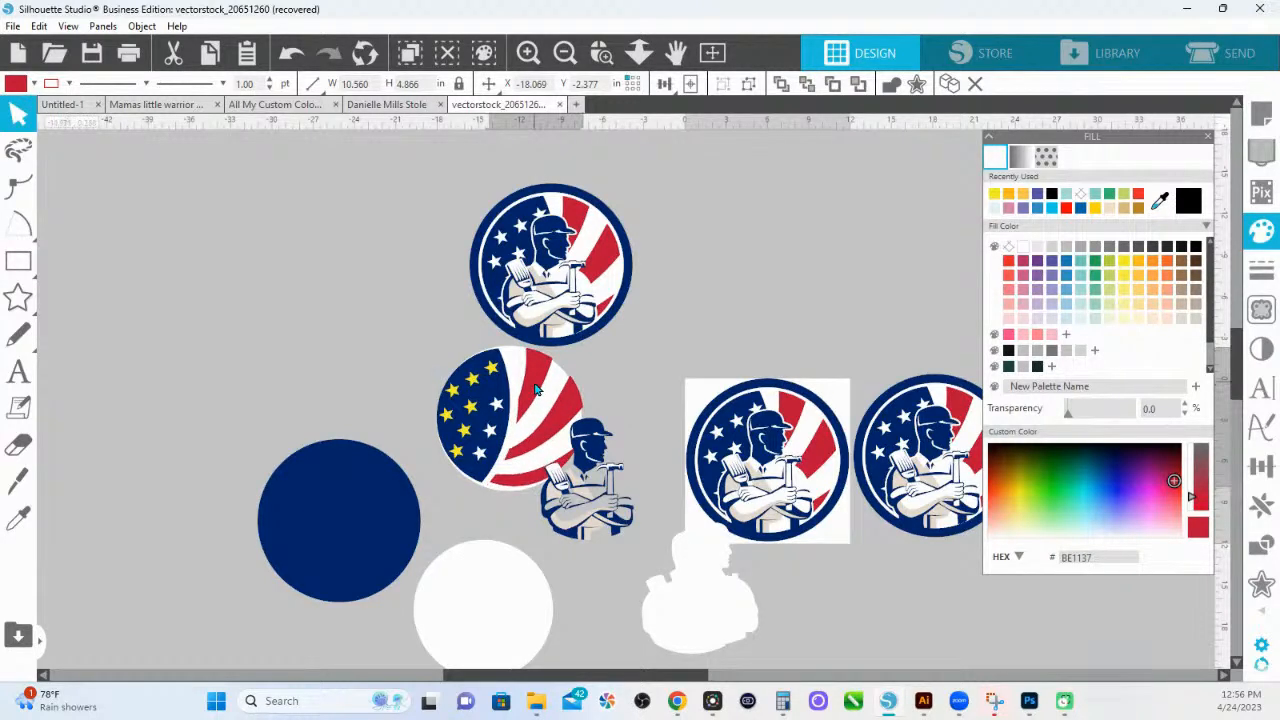
pyautogui.rightClick(533, 390)
pyautogui.click(500, 382)
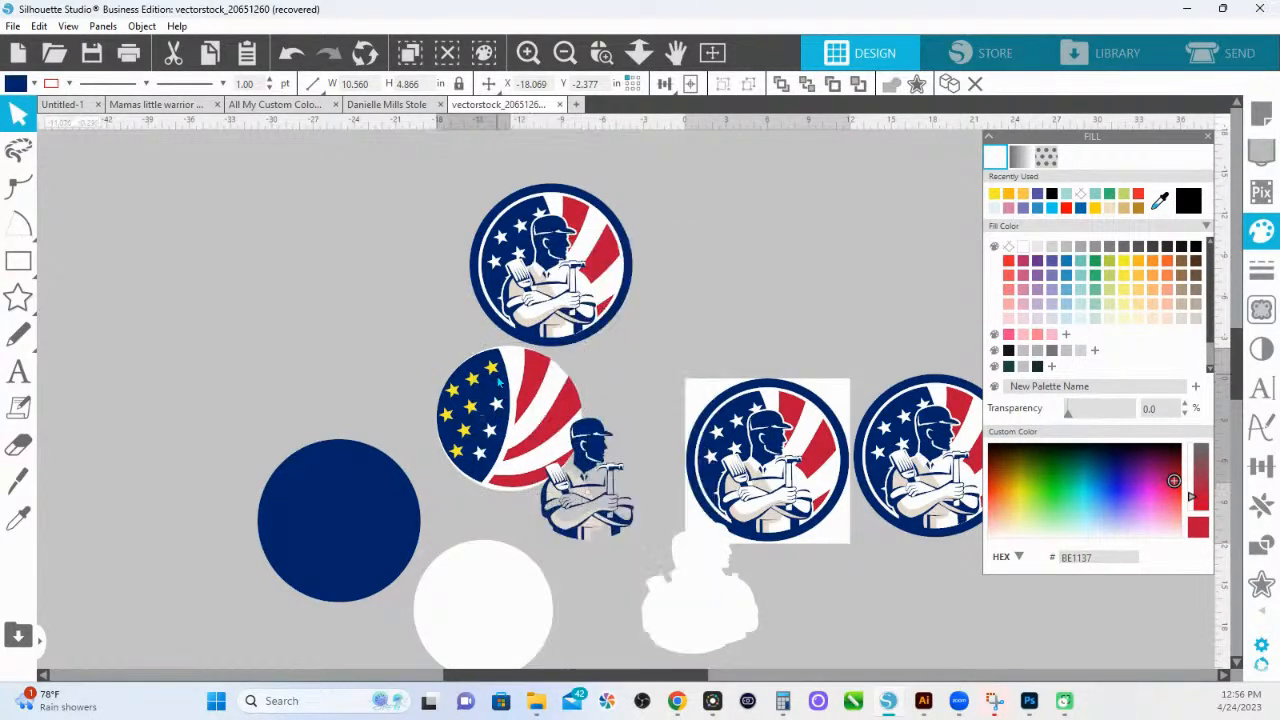
# Put the second white circle and the navy circle behind the flag as its ring, and move the assembled flag clear of the worker.
pyautogui.moveTo(517, 624); pyautogui.dragTo(540, 432)
pyautogui.click(248, 595)
pyautogui.moveTo(306, 558); pyautogui.dragTo(441, 476)
pyautogui.click(441, 476)
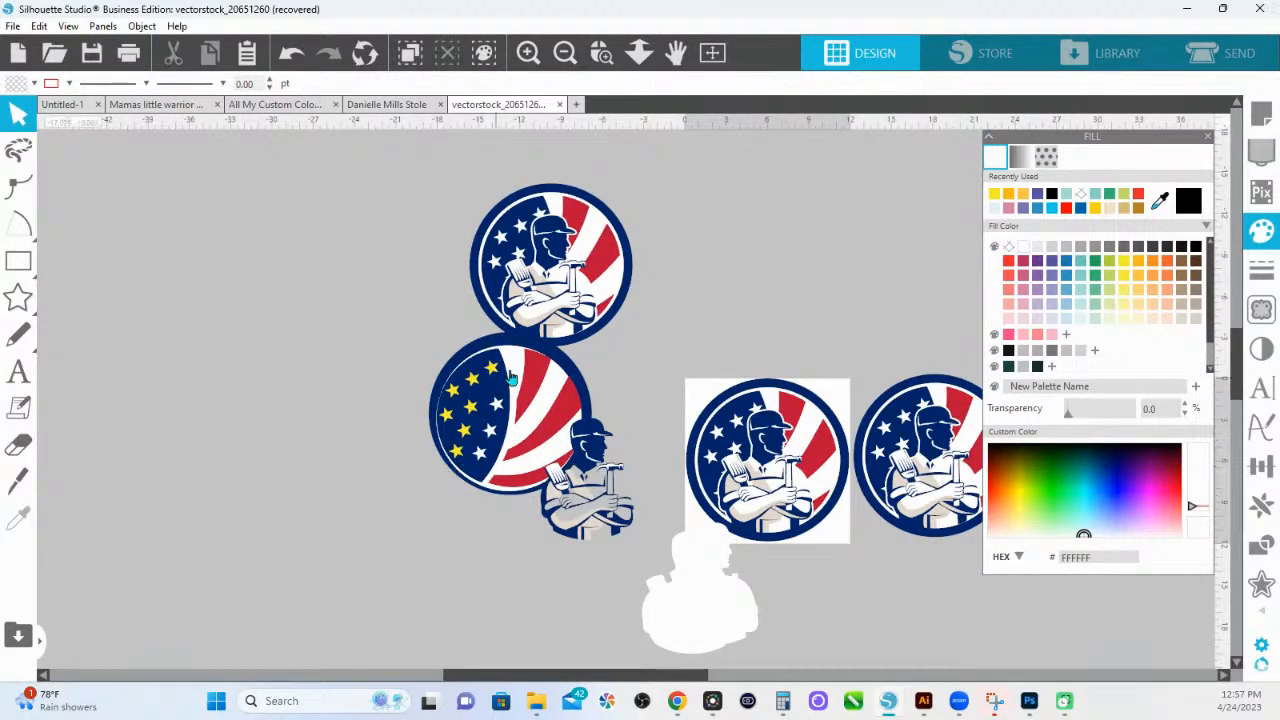
pyautogui.moveTo(560, 368); pyautogui.dragTo(567, 366)
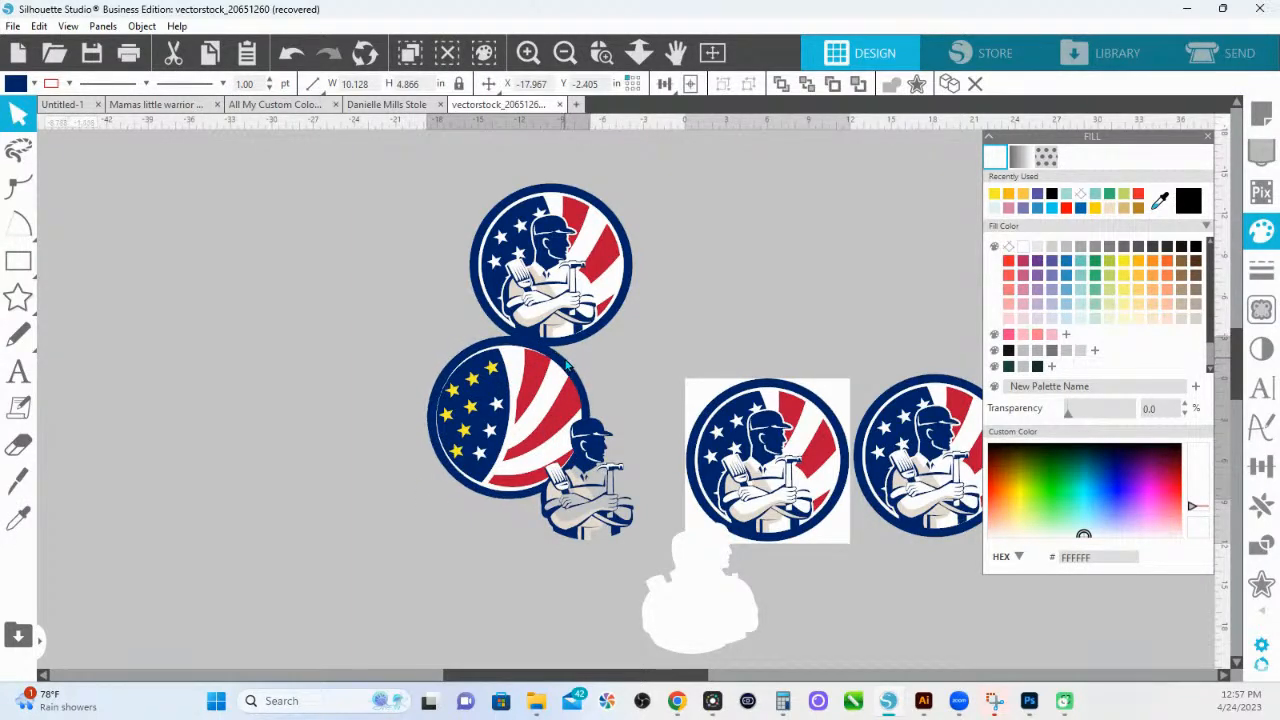
pyautogui.click(600, 385)
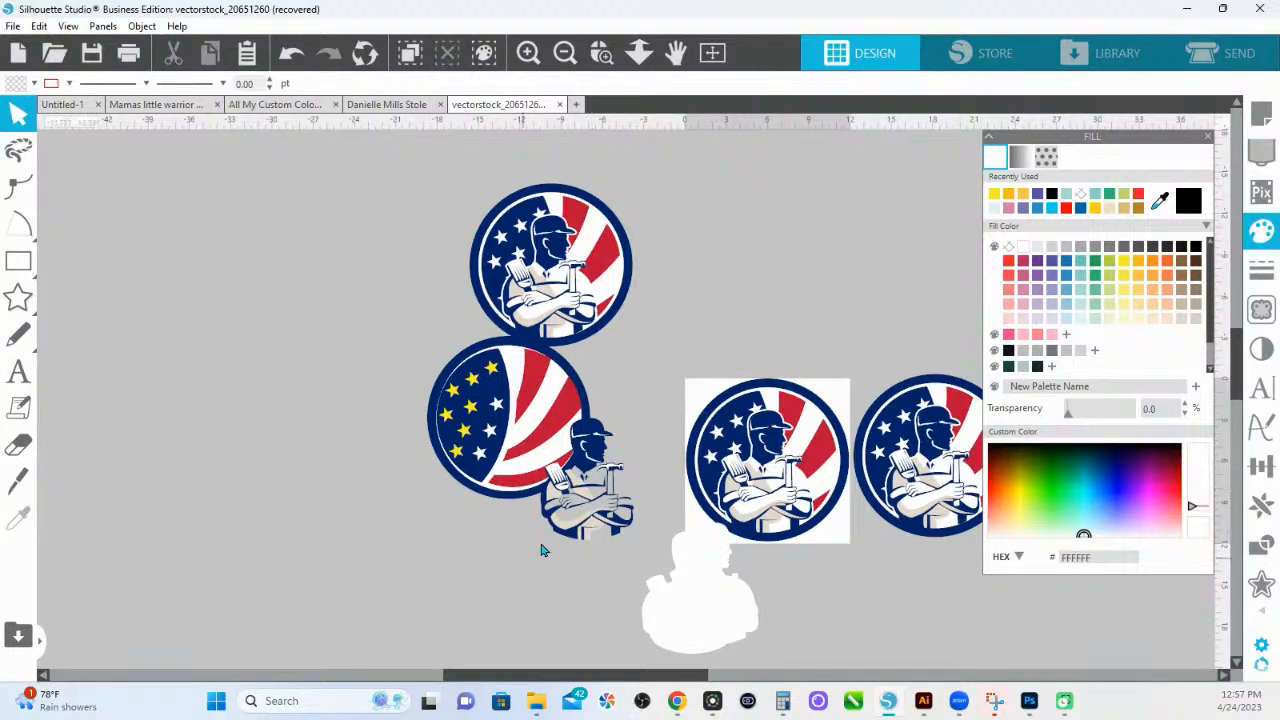
pyautogui.click(537, 430)
pyautogui.moveTo(537, 430); pyautogui.dragTo(386, 430)
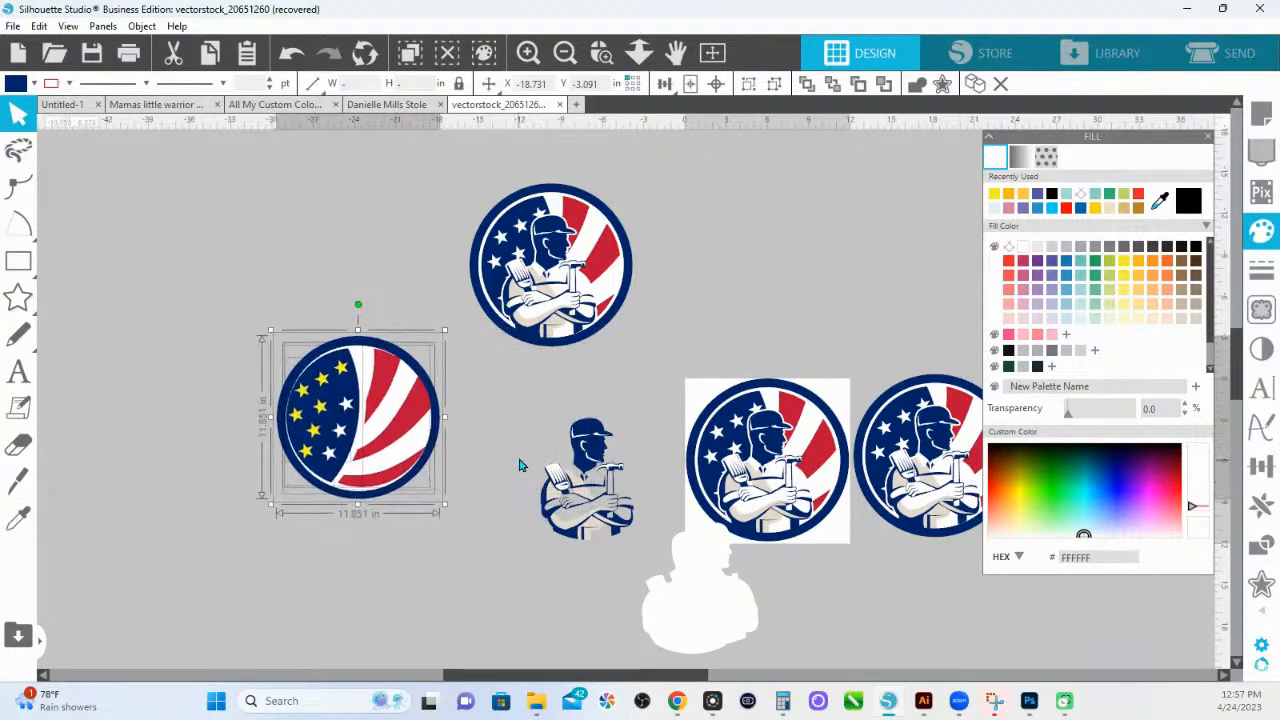
# Put the white body shape and outline silhouette back behind the worker, and group all of the figure's shapes.
pyautogui.moveTo(714, 605); pyautogui.dragTo(614, 493)
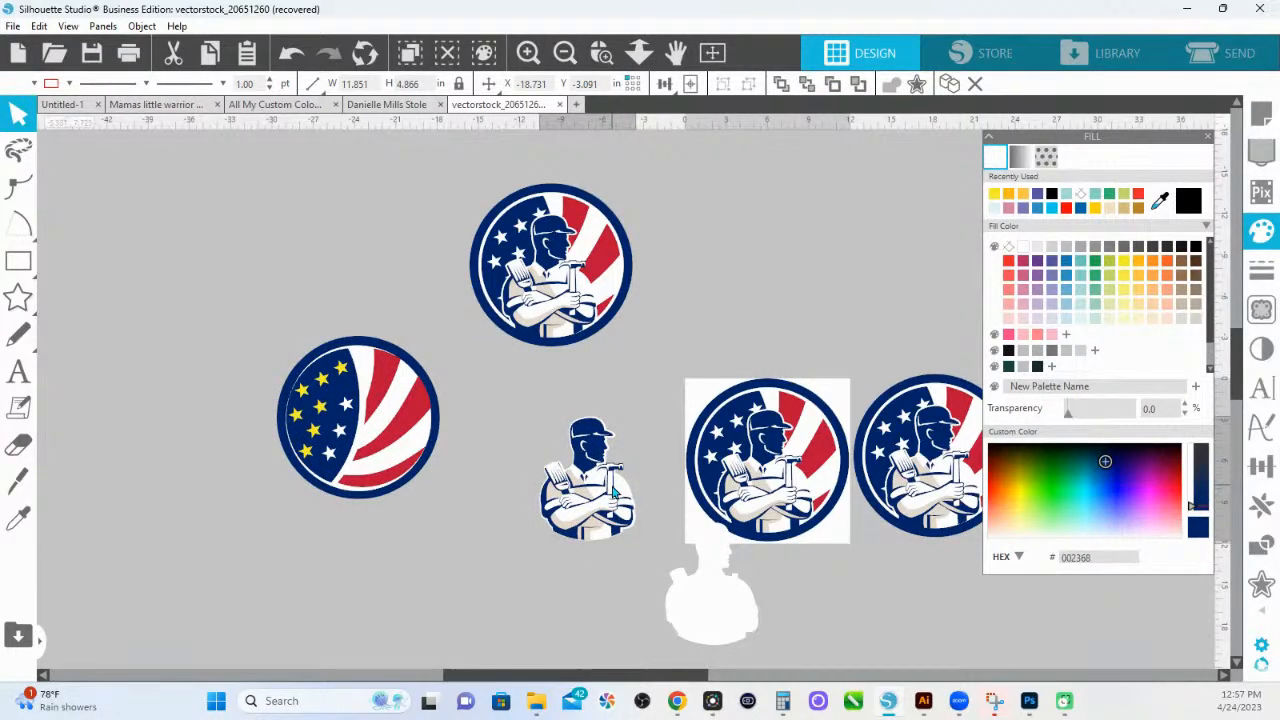
pyautogui.moveTo(743, 608); pyautogui.dragTo(618, 505)
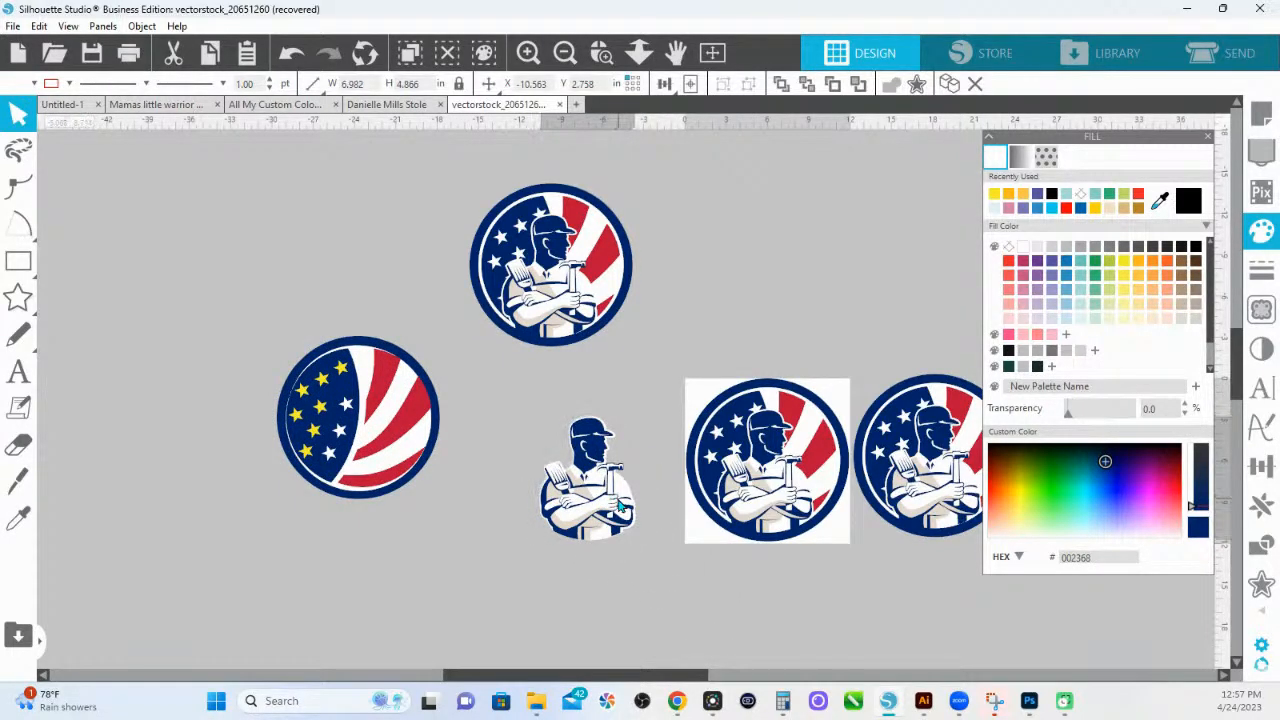
pyautogui.moveTo(545, 430); pyautogui.dragTo(655, 550)
pyautogui.rightClick(588, 505)
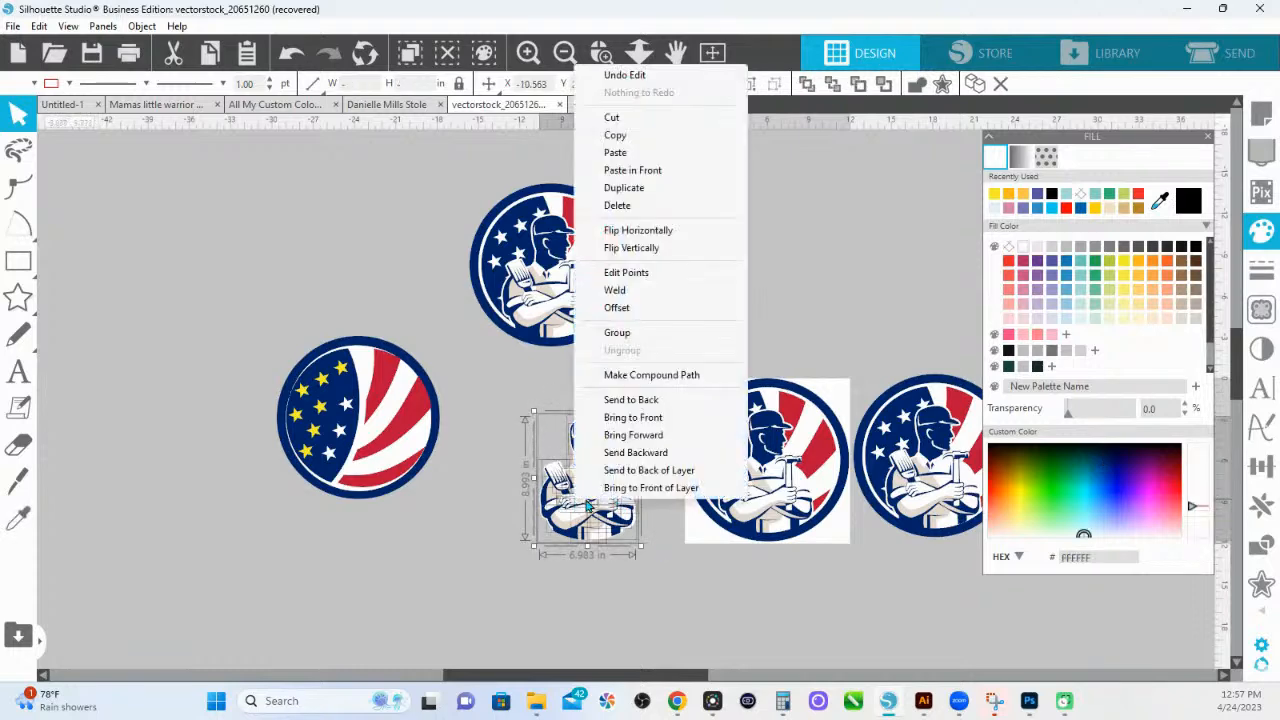
pyautogui.click(617, 332)
# Place the grouped worker on the assembled flag circle, and move it back off to sit beside the circle.
pyautogui.moveTo(615, 523); pyautogui.dragTo(385, 473)
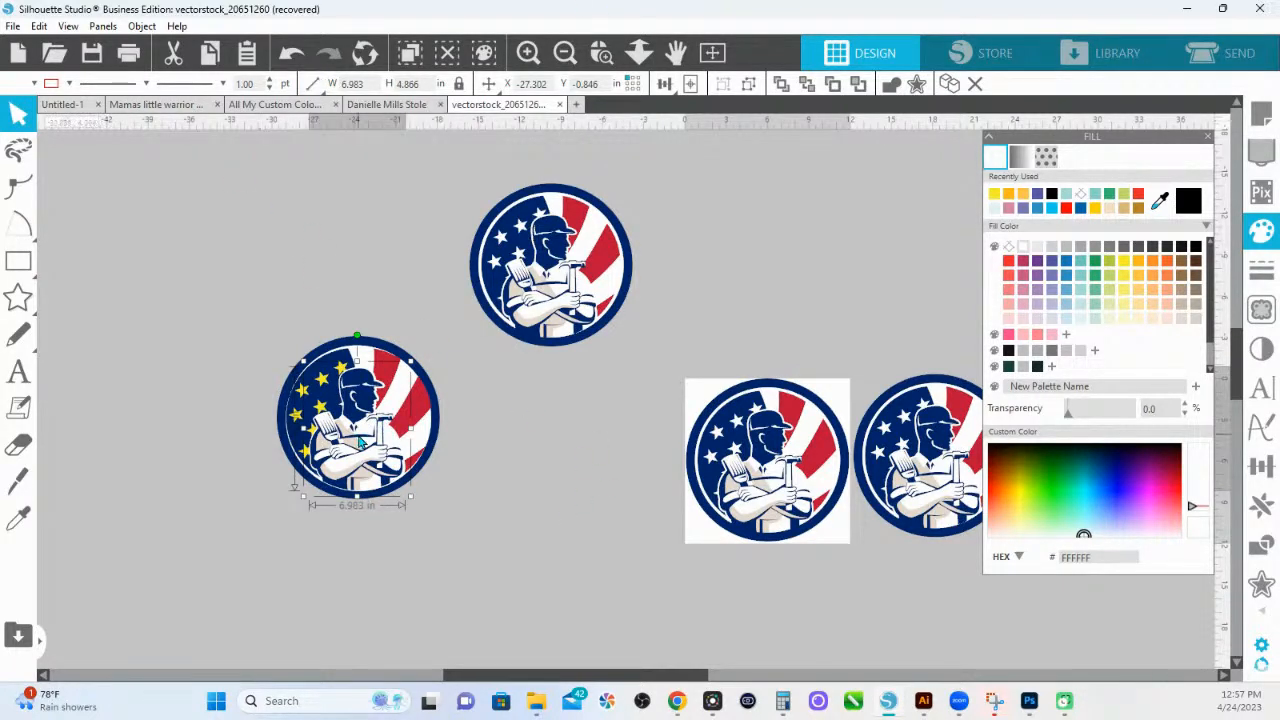
pyautogui.moveTo(355, 440); pyautogui.dragTo(486, 471)
pyautogui.click(601, 52)
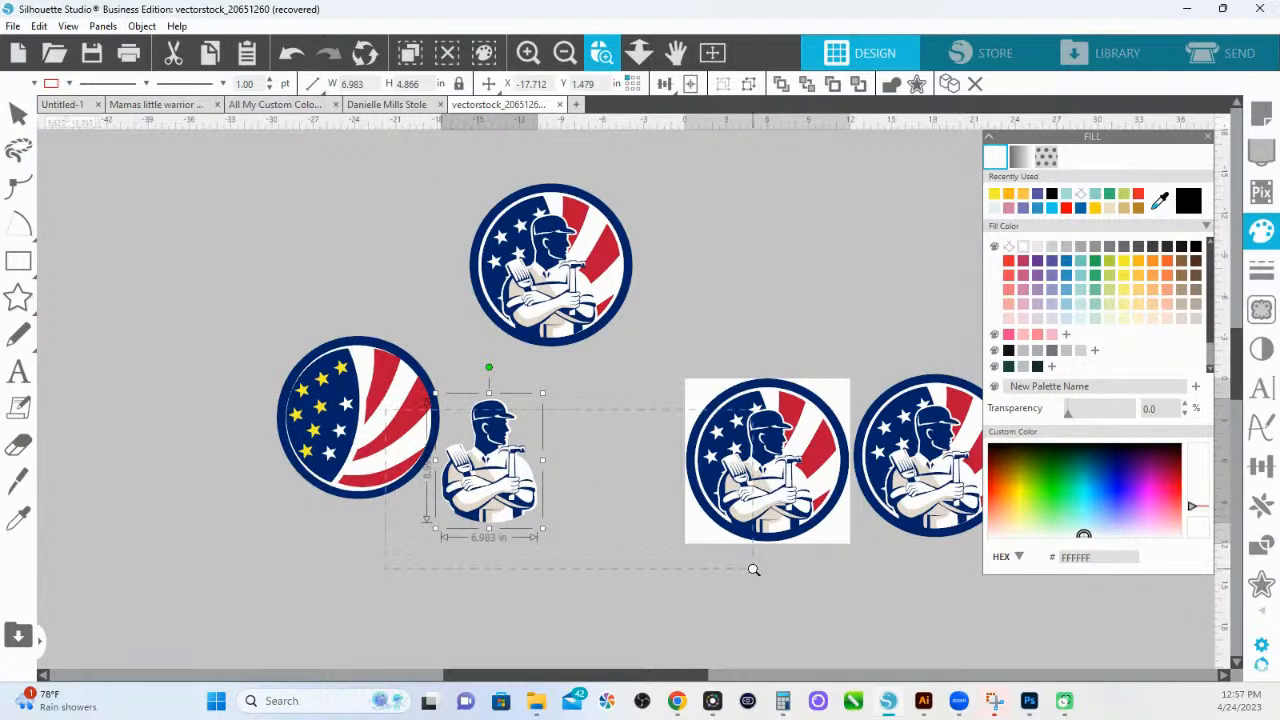
pyautogui.moveTo(385, 407); pyautogui.dragTo(754, 569)
pyautogui.scroll(-2, 274, 366)
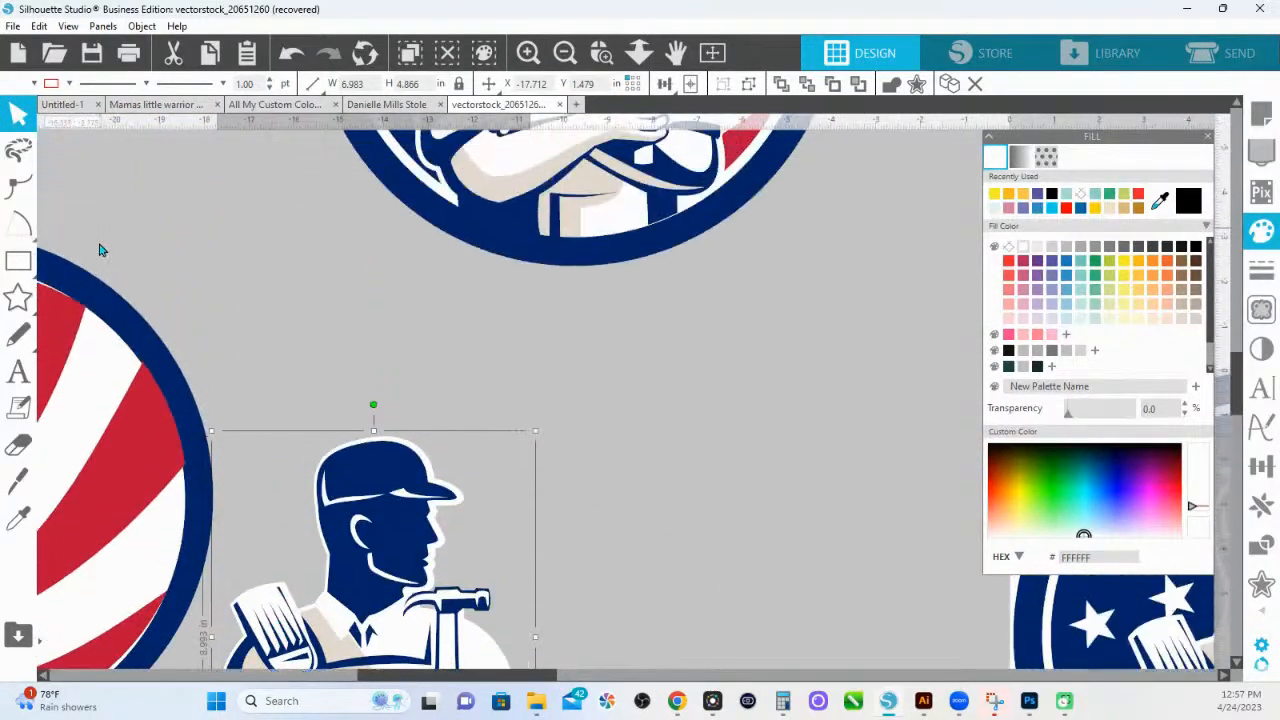
# Take the rebuilt flag apart by moving the navy ring circle and the navy star field off it.
pyautogui.scroll(2, 100, 236)
pyautogui.click(639, 53)
pyautogui.moveTo(669, 180); pyautogui.dragTo(678, 400)
pyautogui.moveTo(311, 342); pyautogui.dragTo(40, 313)
pyautogui.click(193, 361)
pyautogui.moveTo(309, 400); pyautogui.dragTo(148, 214)
# Move the white circles clear of the flag and shift the red stripes over beside the worker.
pyautogui.click(207, 297)
pyautogui.moveTo(306, 378); pyautogui.dragTo(238, 213)
pyautogui.click(293, 327)
pyautogui.moveTo(291, 438); pyautogui.dragTo(243, 205)
pyautogui.click(304, 338)
pyautogui.moveTo(320, 365); pyautogui.dragTo(407, 371)
pyautogui.click(389, 419)
pyautogui.click(452, 392)
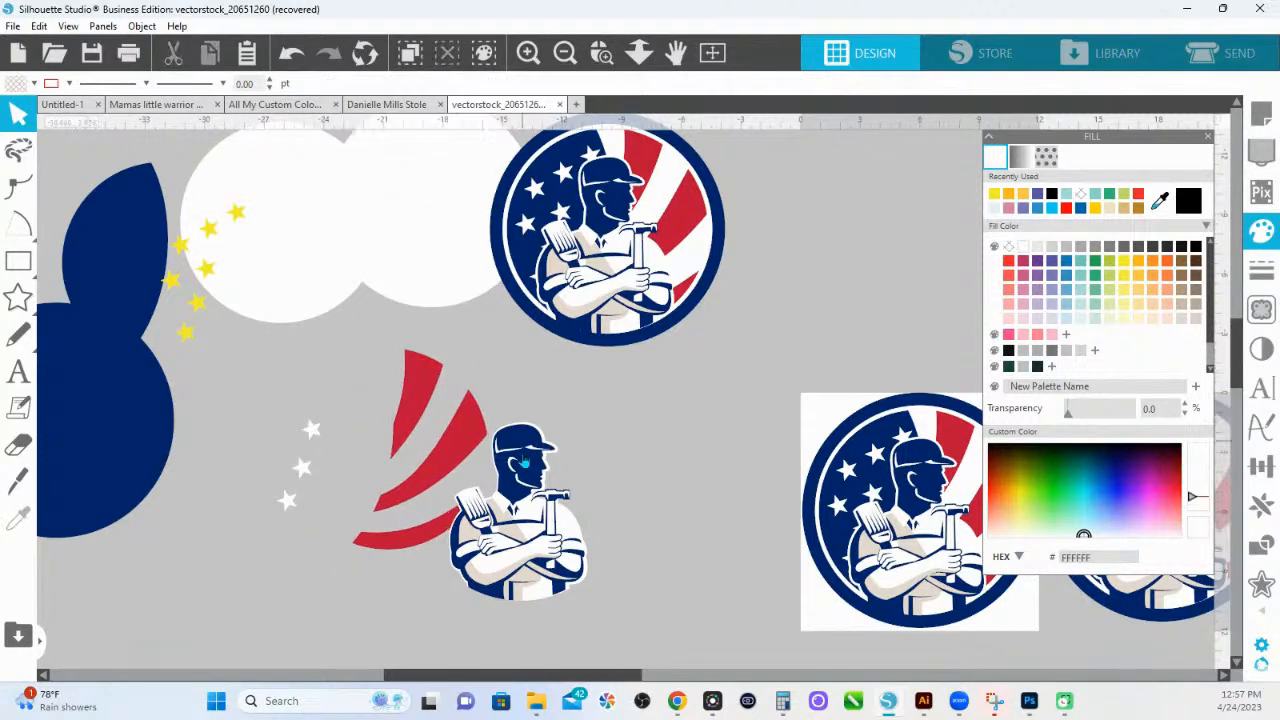
# Ungroup the worker and pull both white silhouettes out from behind the figure.
pyautogui.moveTo(566, 532); pyautogui.dragTo(752, 541)
pyautogui.rightClick(597, 510)
pyautogui.click(640, 344)
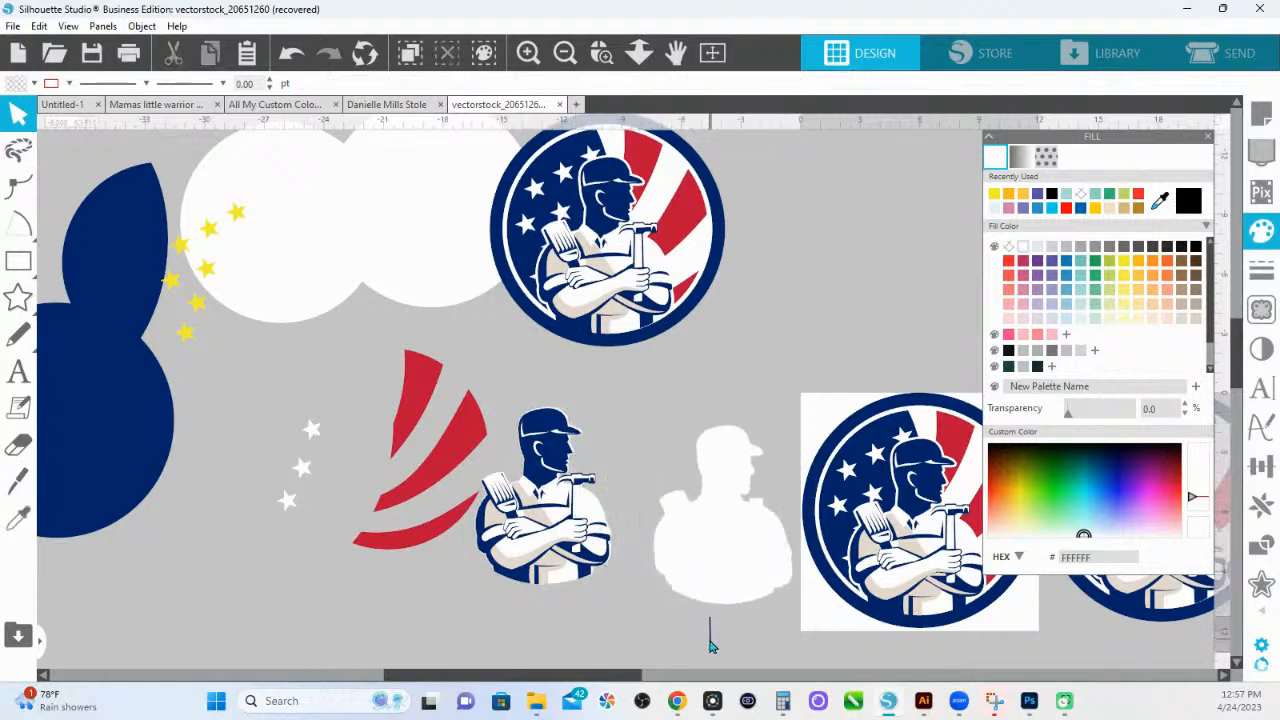
pyautogui.moveTo(595, 508); pyautogui.dragTo(800, 688)
pyautogui.click(636, 560)
# Try moving the white bristles and the navy brush-and-arm outline separately, undoing the trial moves.
pyautogui.click(599, 54)
pyautogui.moveTo(488, 356); pyautogui.dragTo(713, 508)
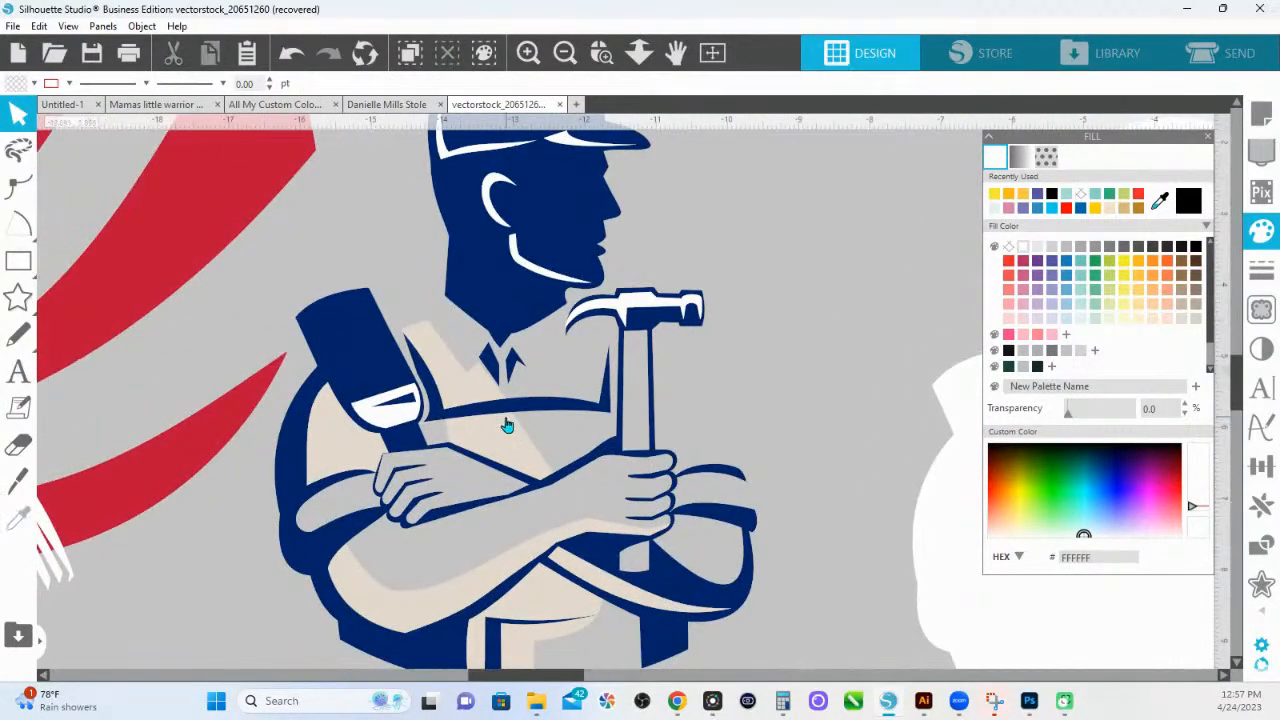
pyautogui.hotkey('ctrl', 'z')
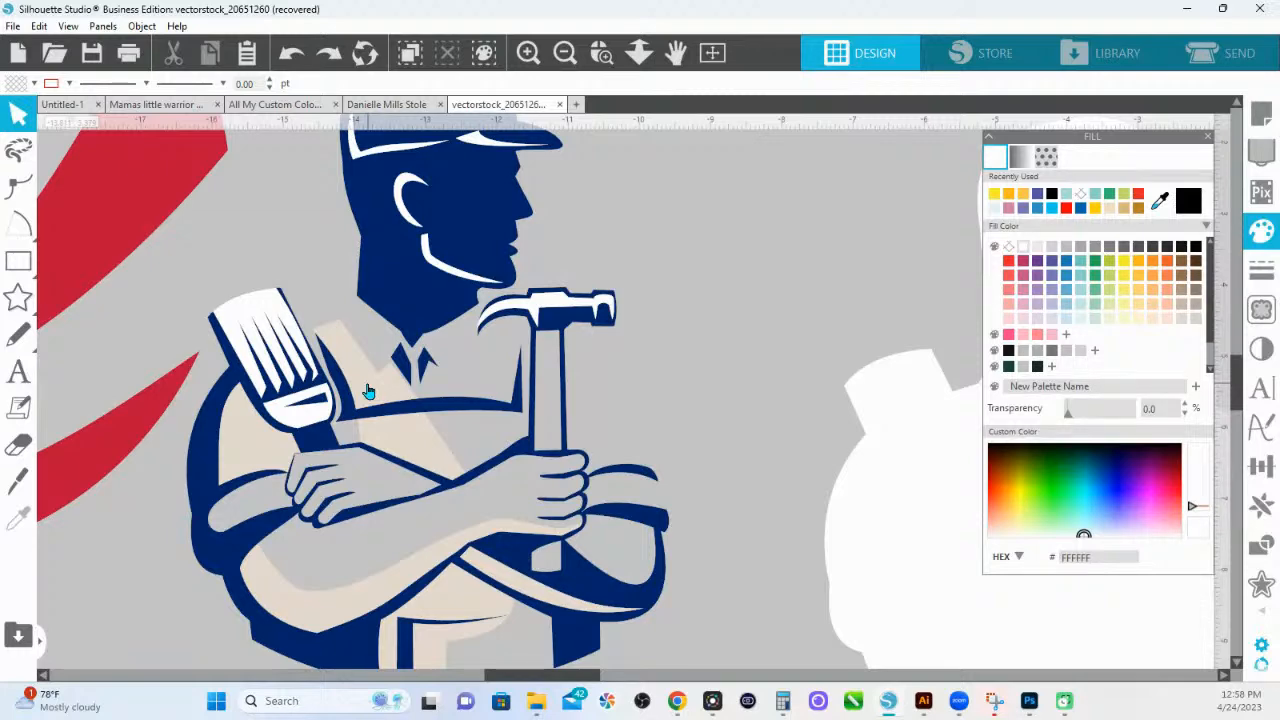
pyautogui.moveTo(263, 338)
pyautogui.mouseDown()
pyautogui.moveTo(168, 257)
pyautogui.moveTo(83, 250)
pyautogui.mouseUp()
pyautogui.moveTo(252, 365); pyautogui.dragTo(243, 323)
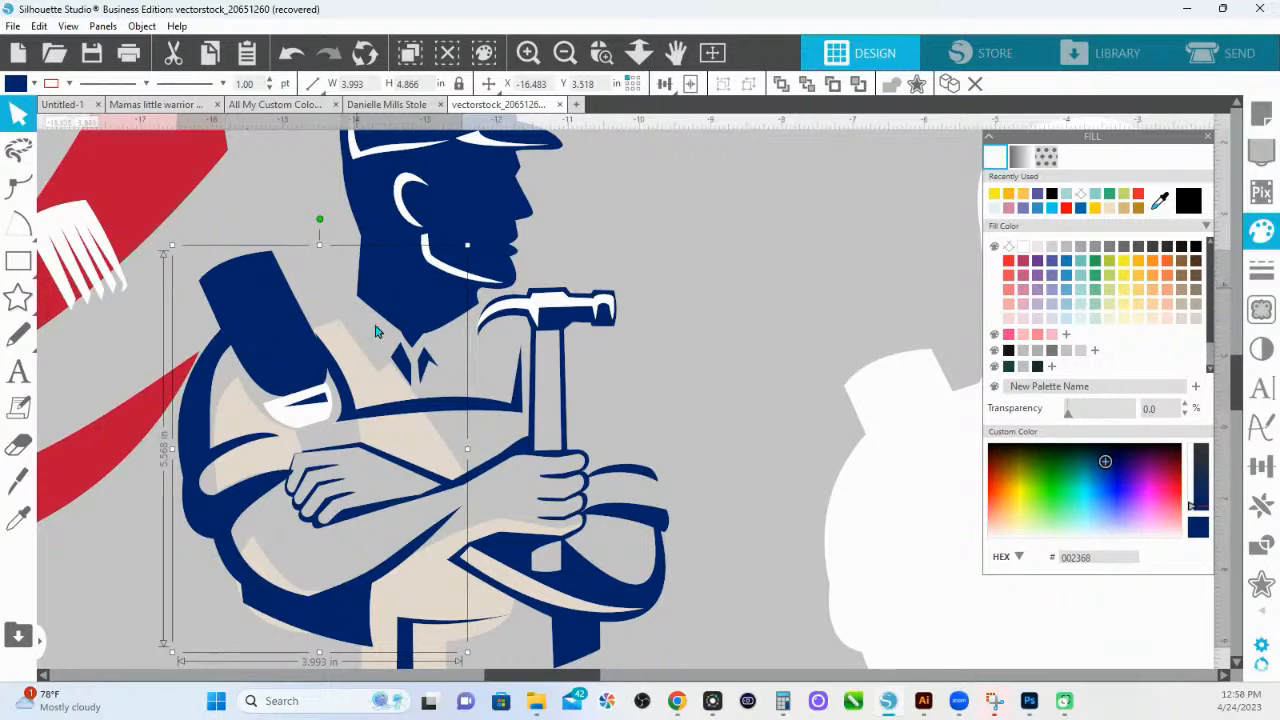
pyautogui.moveTo(90, 235)
pyautogui.mouseDown()
pyautogui.moveTo(185, 232)
pyautogui.moveTo(263, 285)
pyautogui.mouseUp()
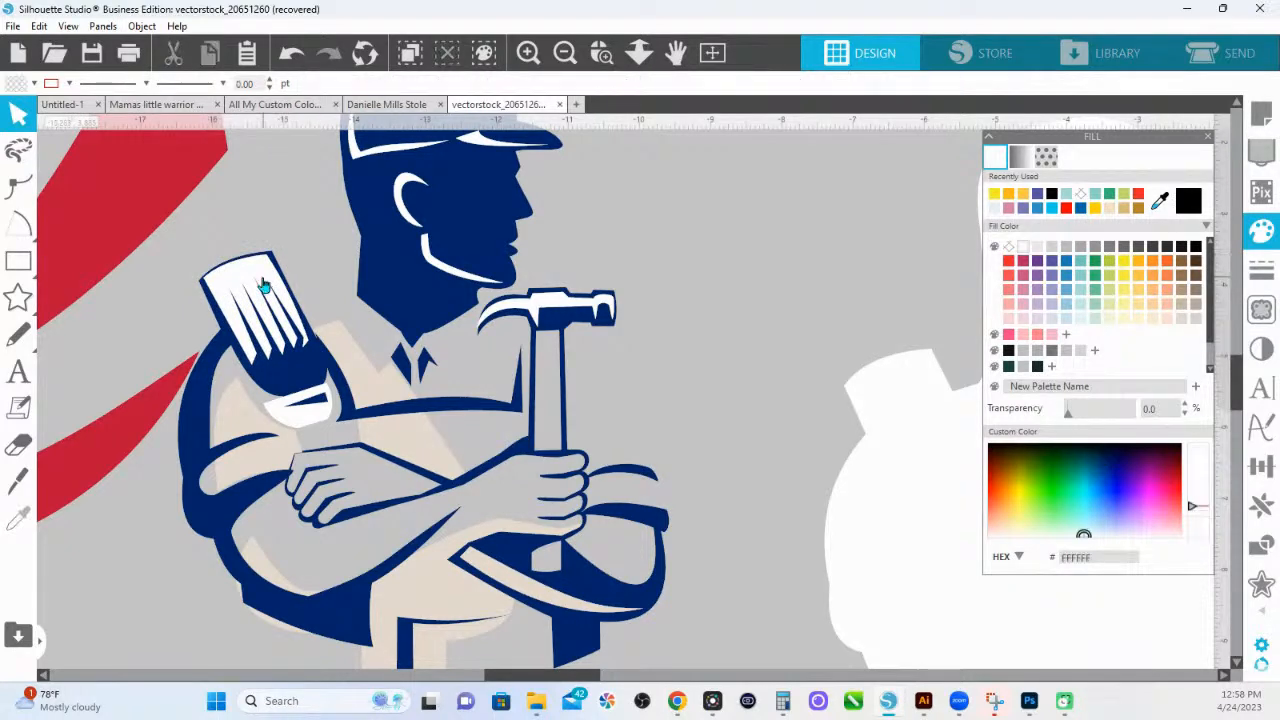
pyautogui.hotkey('ctrl', 'z')
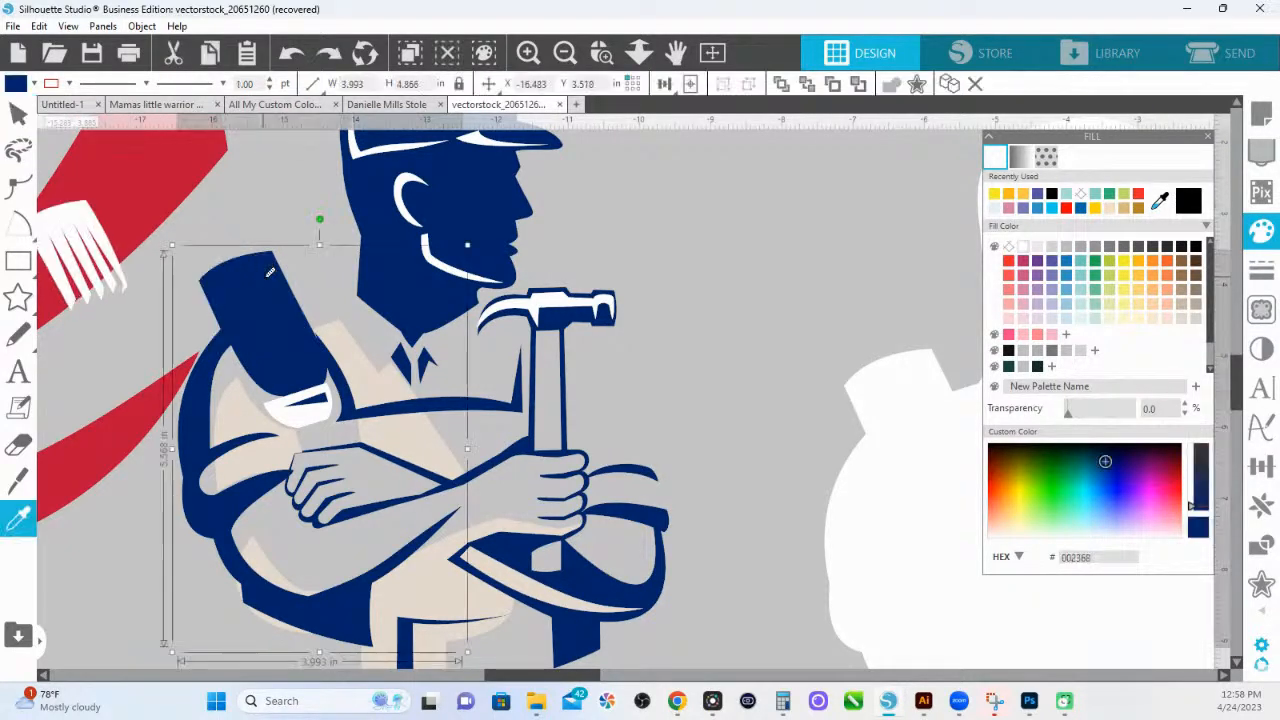
# Move the paintbrush's white bristles and white ferrule piece off the brush into the clear area beside the worker.
pyautogui.moveTo(126, 231); pyautogui.dragTo(763, 176)
pyautogui.moveTo(251, 409); pyautogui.dragTo(672, 395)
pyautogui.moveTo(806, 381); pyautogui.dragTo(980, 322)
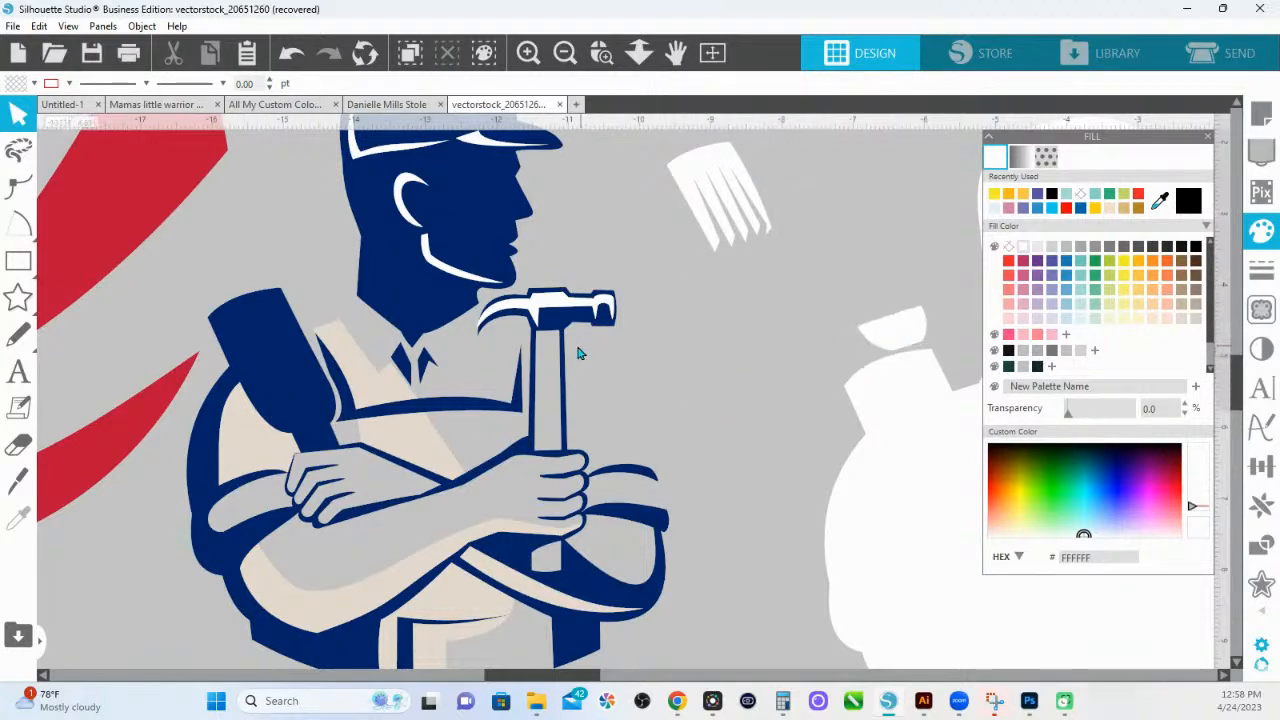
# Pull the white jaw highlight and the navy head shape away from the worker's body.
pyautogui.scroll(4, 498, 355)
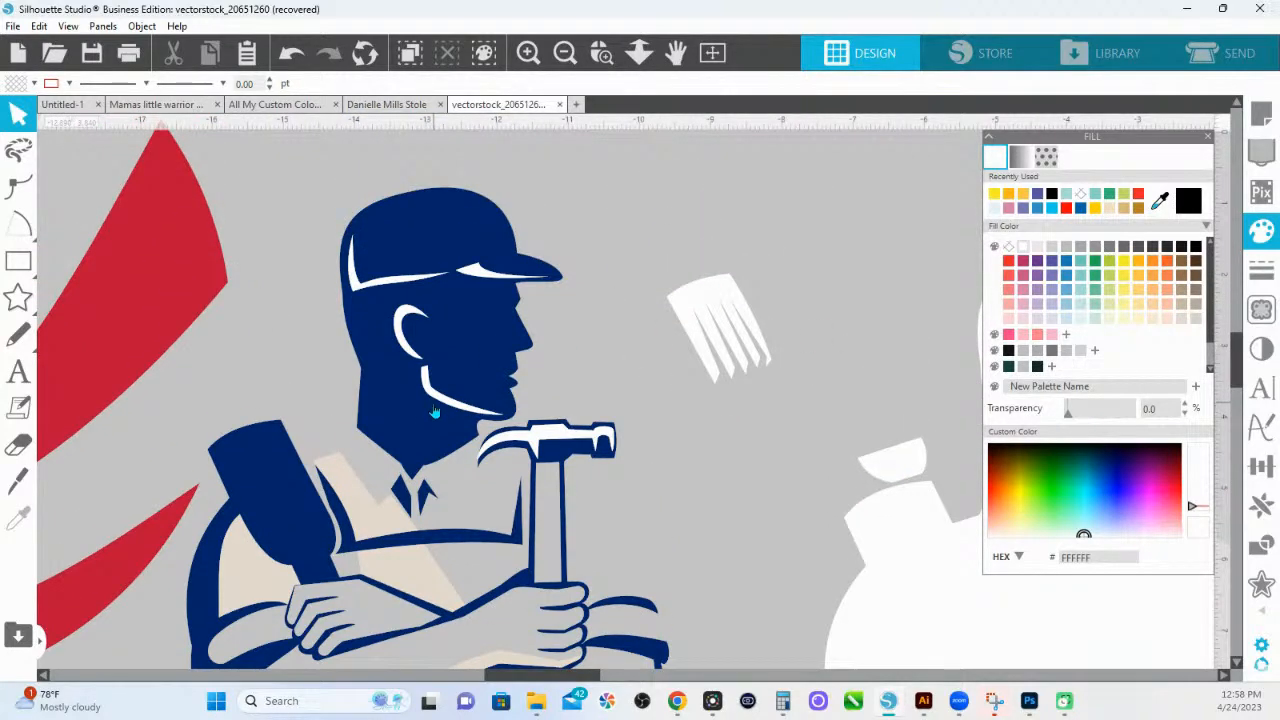
pyautogui.moveTo(441, 398); pyautogui.dragTo(655, 138)
pyautogui.moveTo(473, 253); pyautogui.dragTo(596, 156)
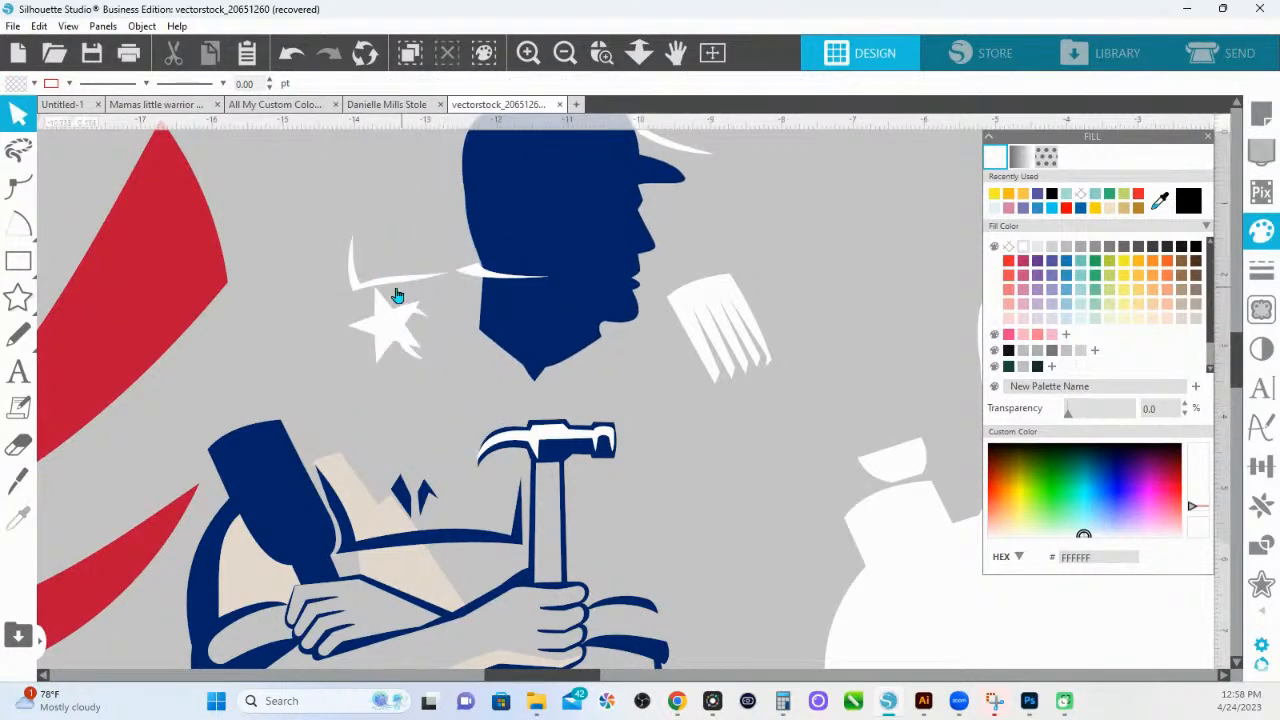
# Move the white cap highlight and the star from behind the head to separate spots beside the head.
pyautogui.moveTo(403, 291); pyautogui.dragTo(360, 251)
pyautogui.moveTo(378, 318); pyautogui.dragTo(327, 300)
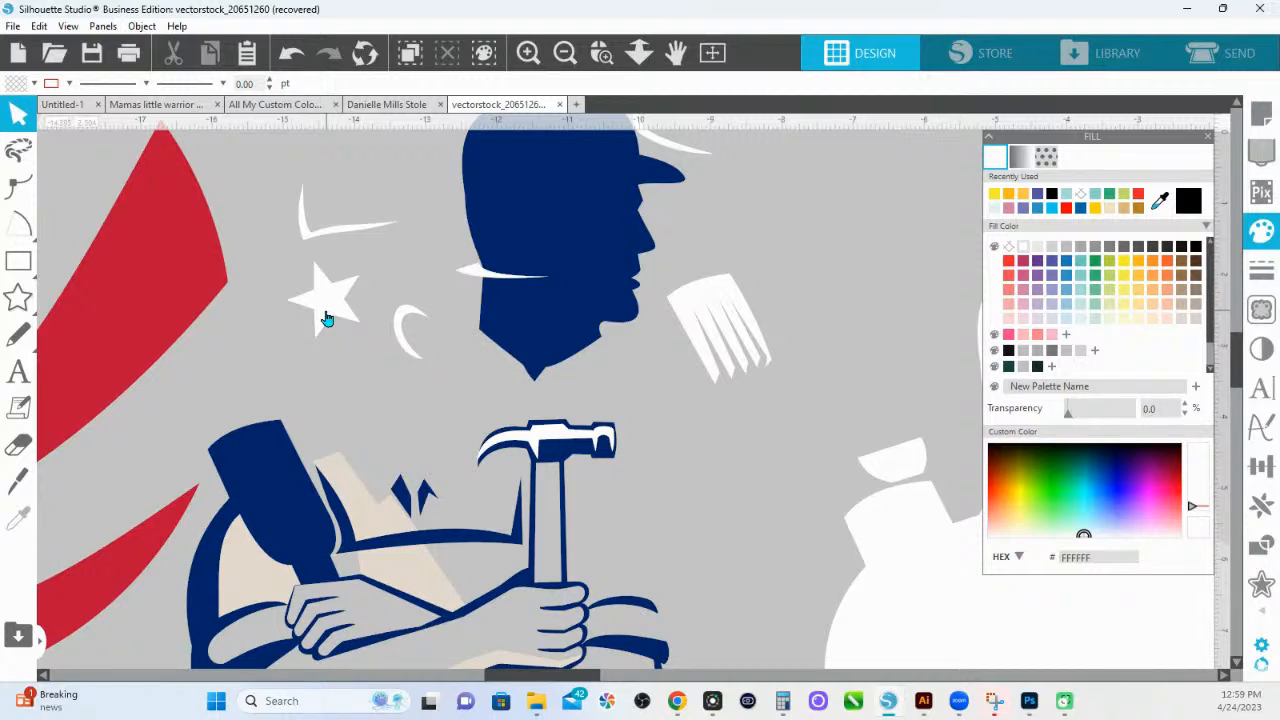
pyautogui.moveTo(326, 318); pyautogui.dragTo(356, 302)
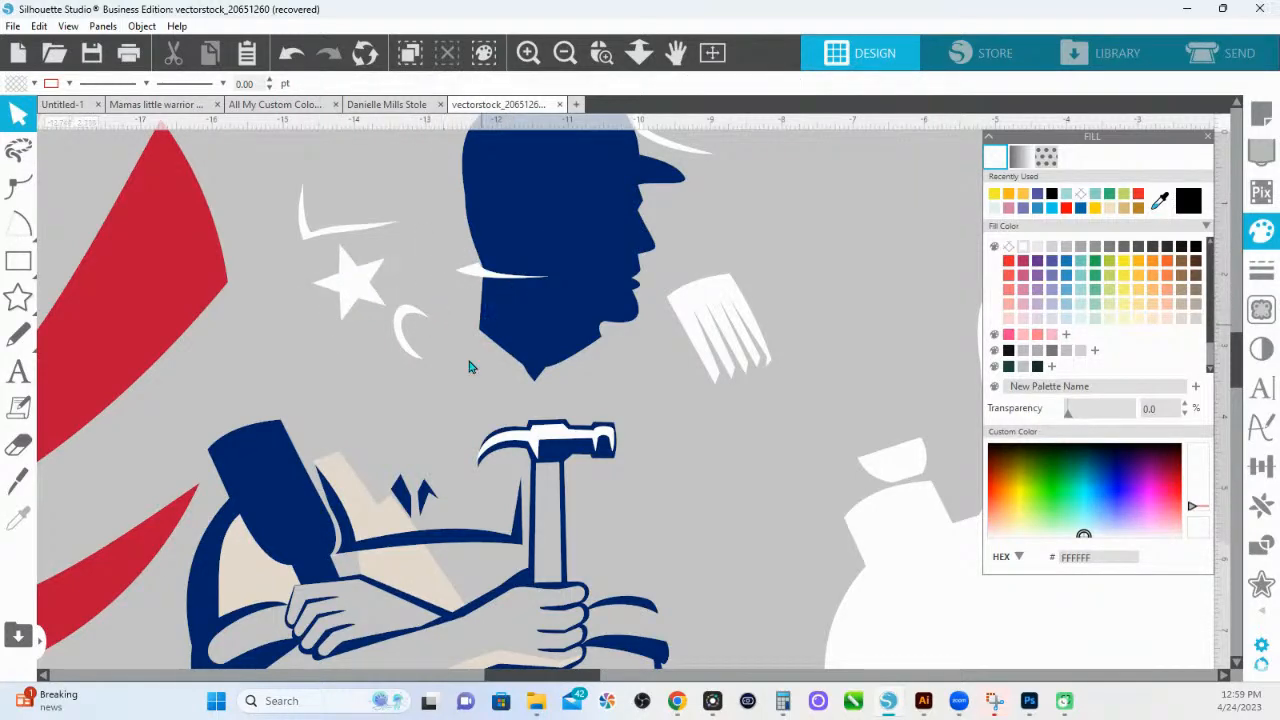
# Shift the navy brush-and-arm outline away from the body, and try lifting the upper beige strap piece.
pyautogui.scroll(-3, 370, 480)
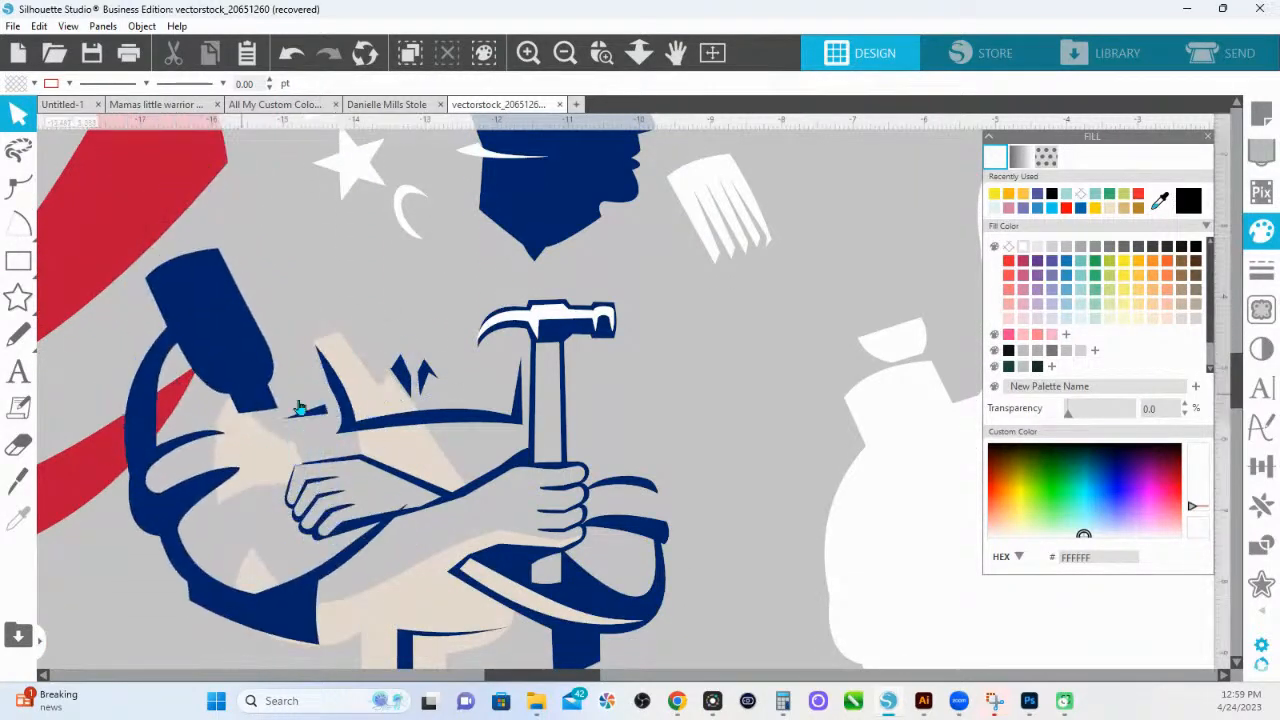
pyautogui.moveTo(392, 408); pyautogui.dragTo(388, 362)
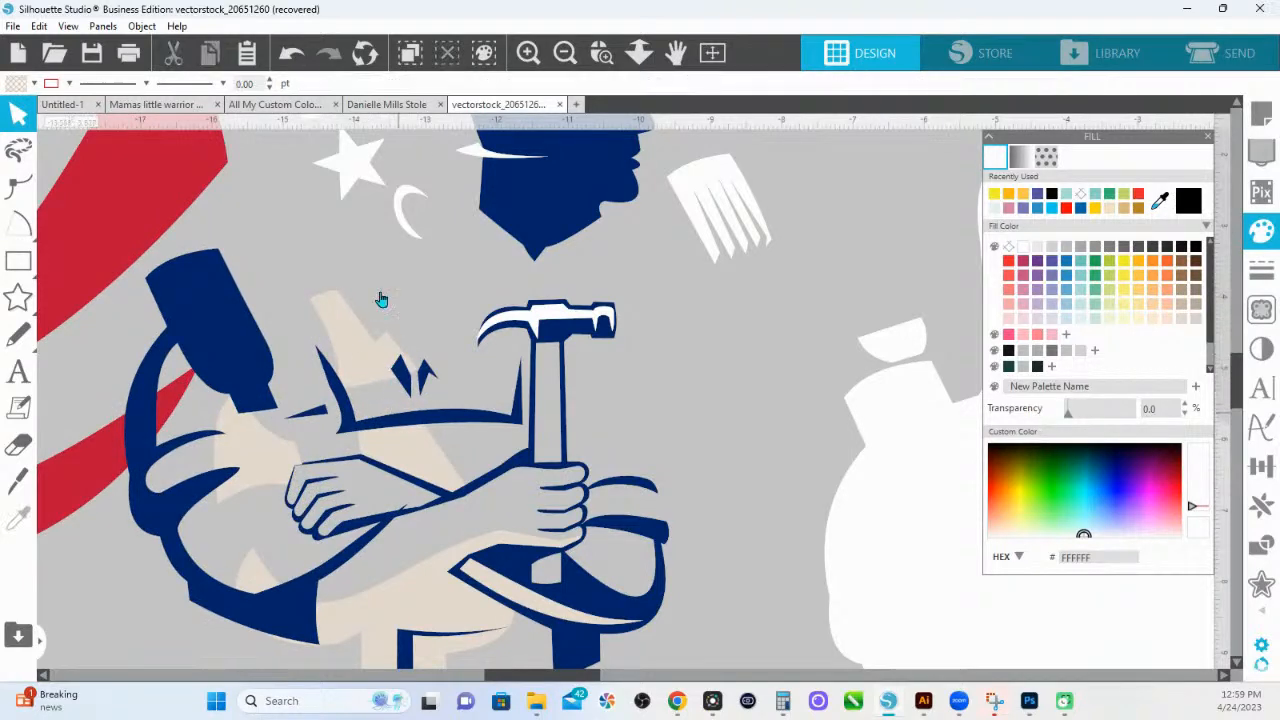
pyautogui.click(291, 53)
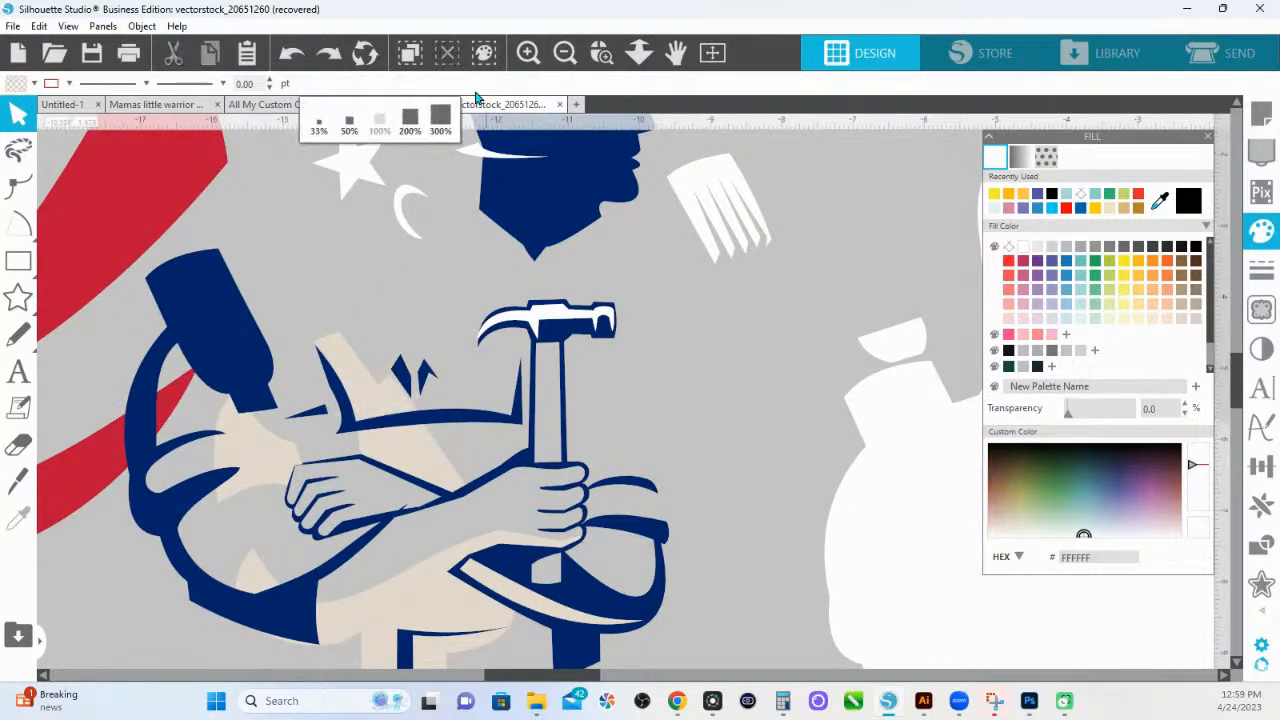
# Set the fill transparency of the navy bib outline to 59% to expose the overlapping shapes underneath.
pyautogui.click(601, 54)
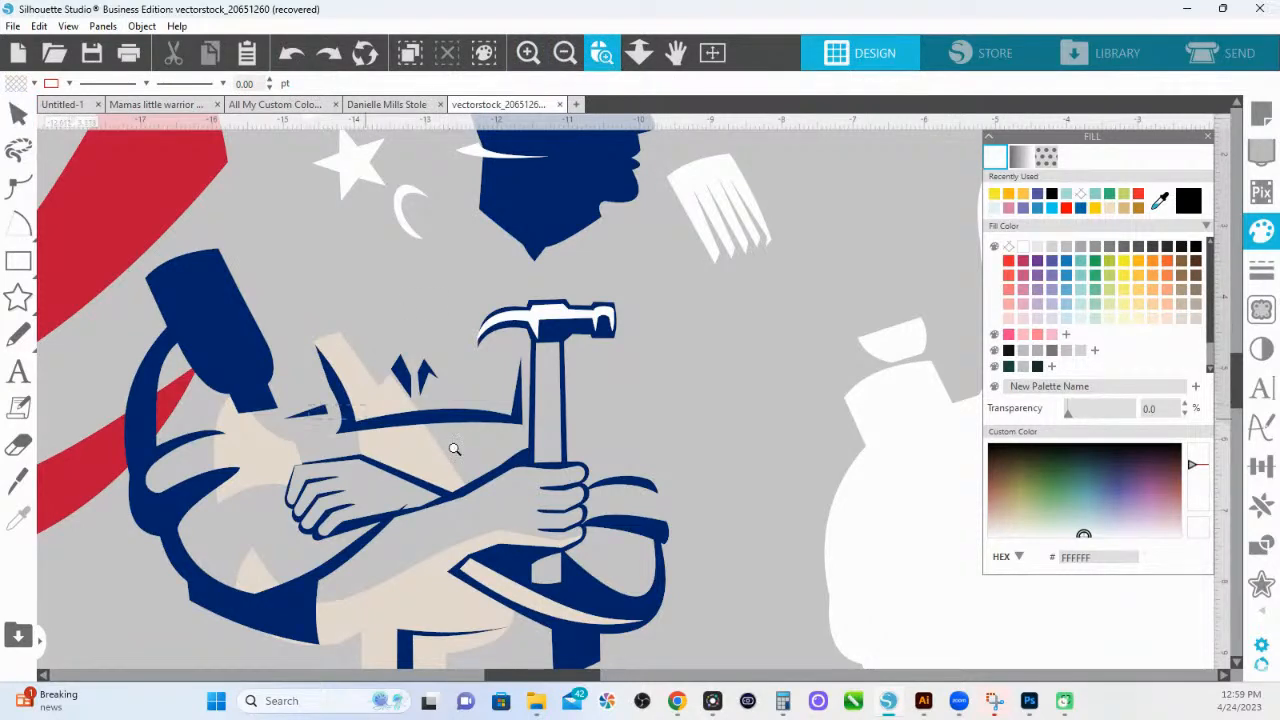
pyautogui.moveTo(317, 405); pyautogui.dragTo(552, 485)
pyautogui.click(441, 308)
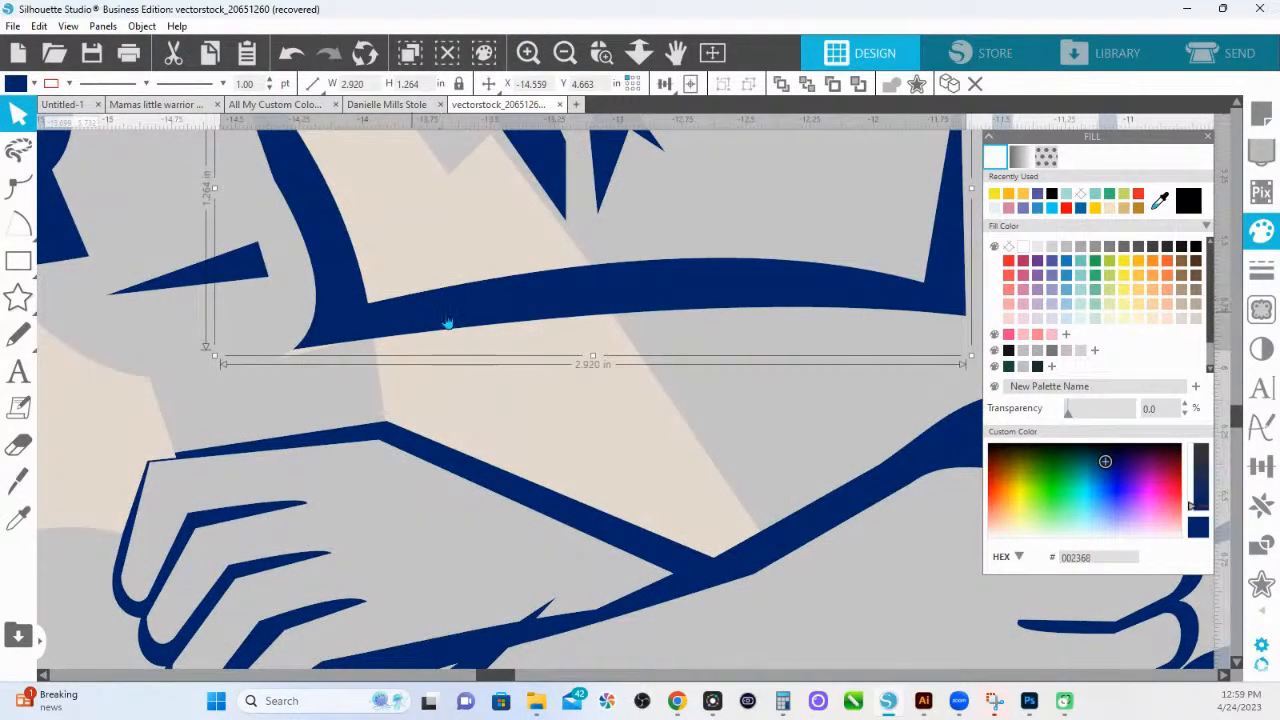
pyautogui.moveTo(1067, 418); pyautogui.dragTo(1106, 412)
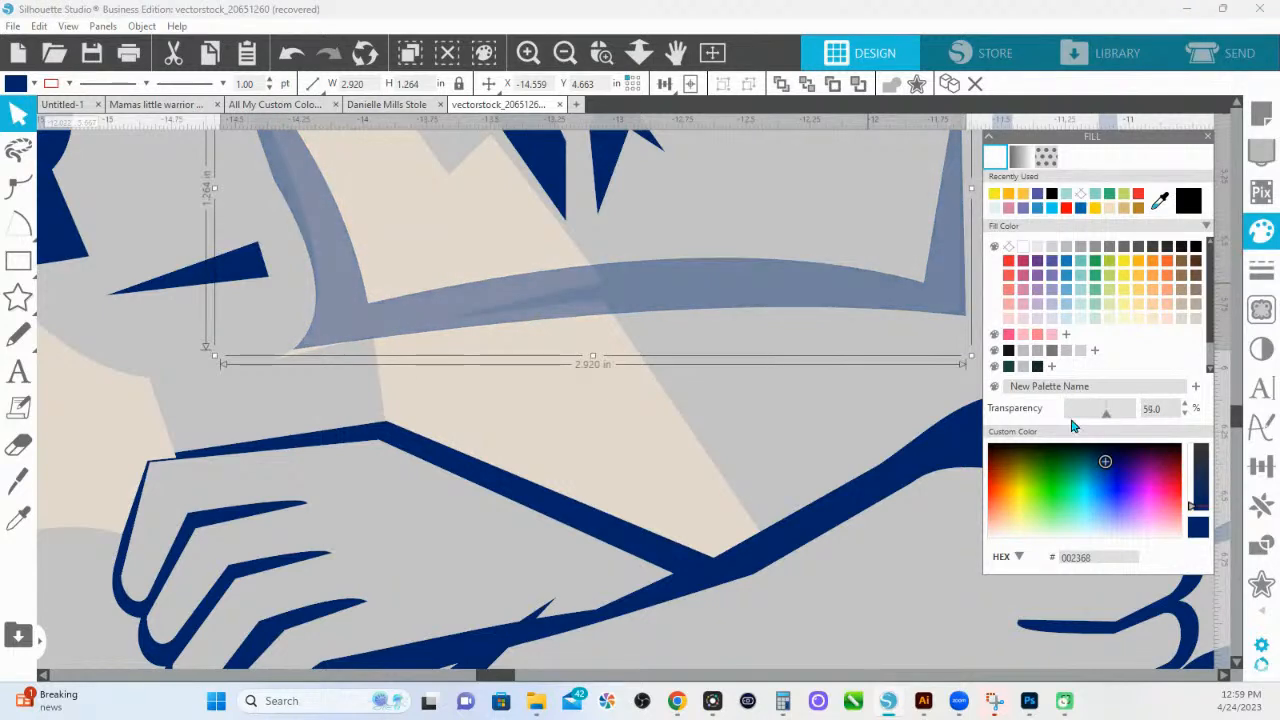
pyautogui.click(618, 220)
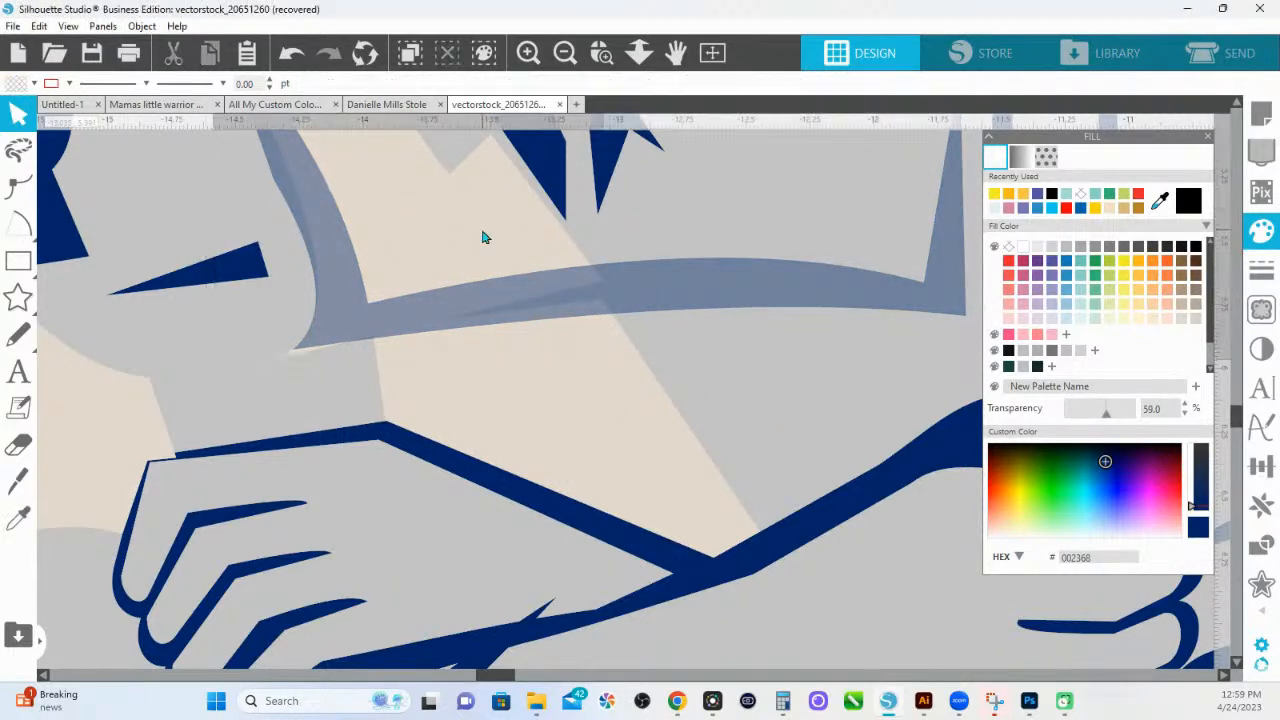
# Recolour the upper beige strap piece dark grey (6A6A6A) after trying black.
pyautogui.click(483, 236)
pyautogui.click(1196, 247)
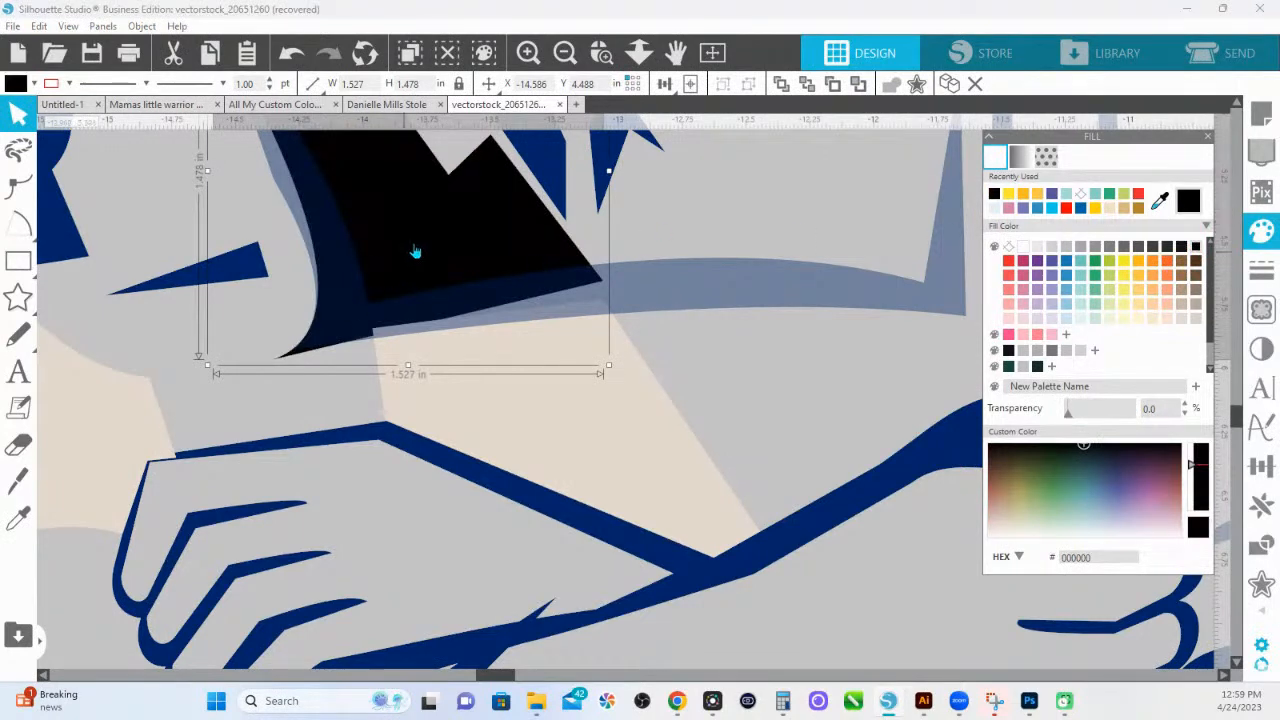
pyautogui.click(1124, 247)
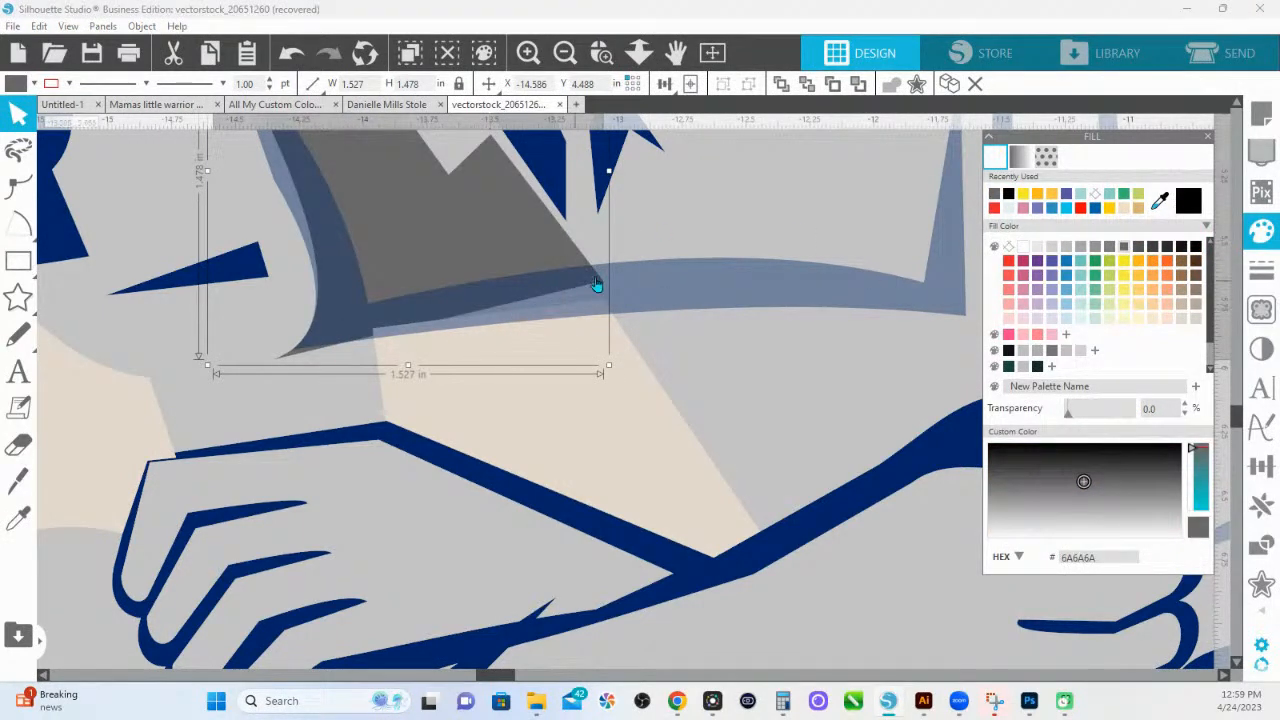
# Fill the lower beige strap piece with green and return the navy bib outline's transparency to 0%.
pyautogui.click(574, 397)
pyautogui.click(1097, 278)
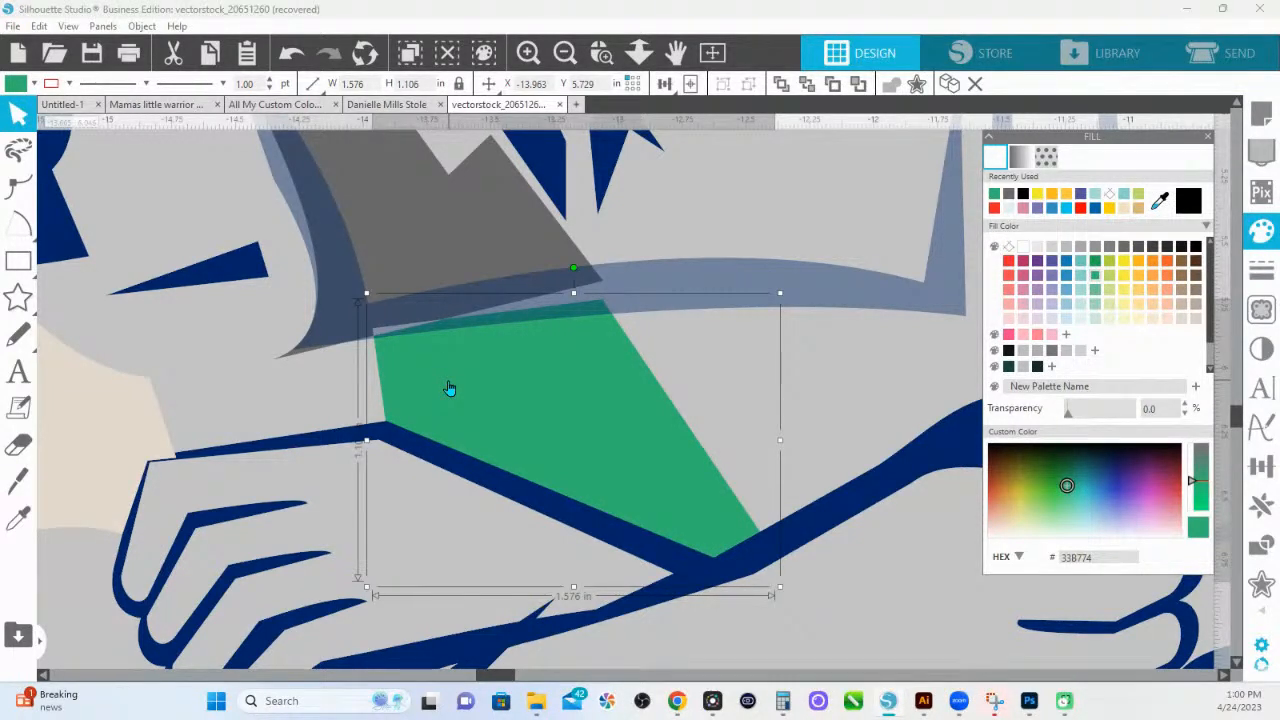
pyautogui.click(712, 266)
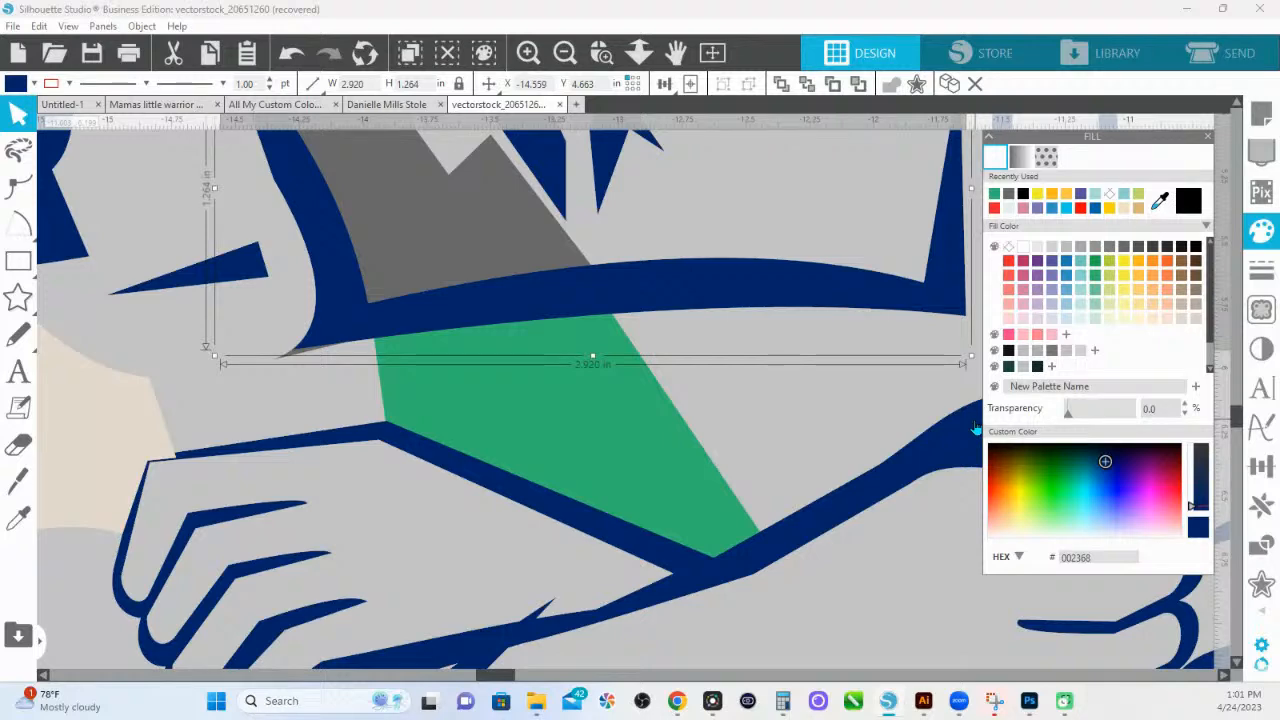
# Select all the loose flag and worker pieces, centre them on each other, group them, and move the group out of the way.
pyautogui.click(639, 52)
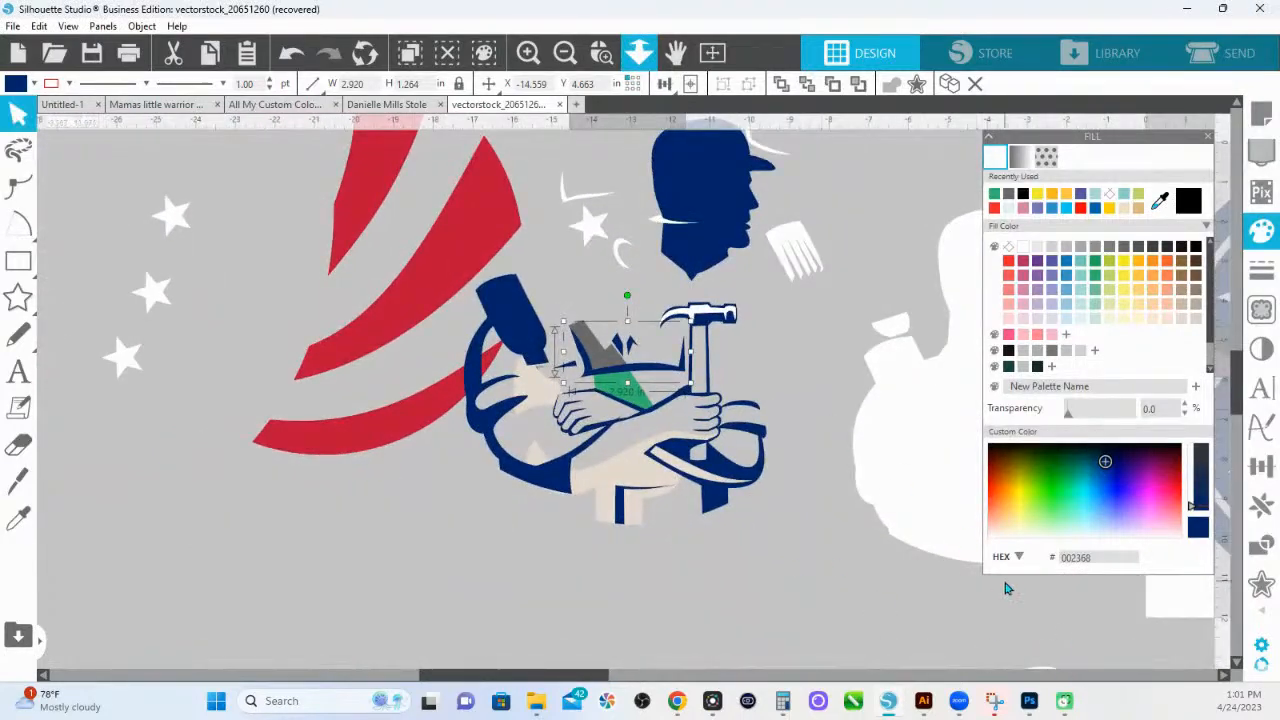
pyautogui.click(639, 52)
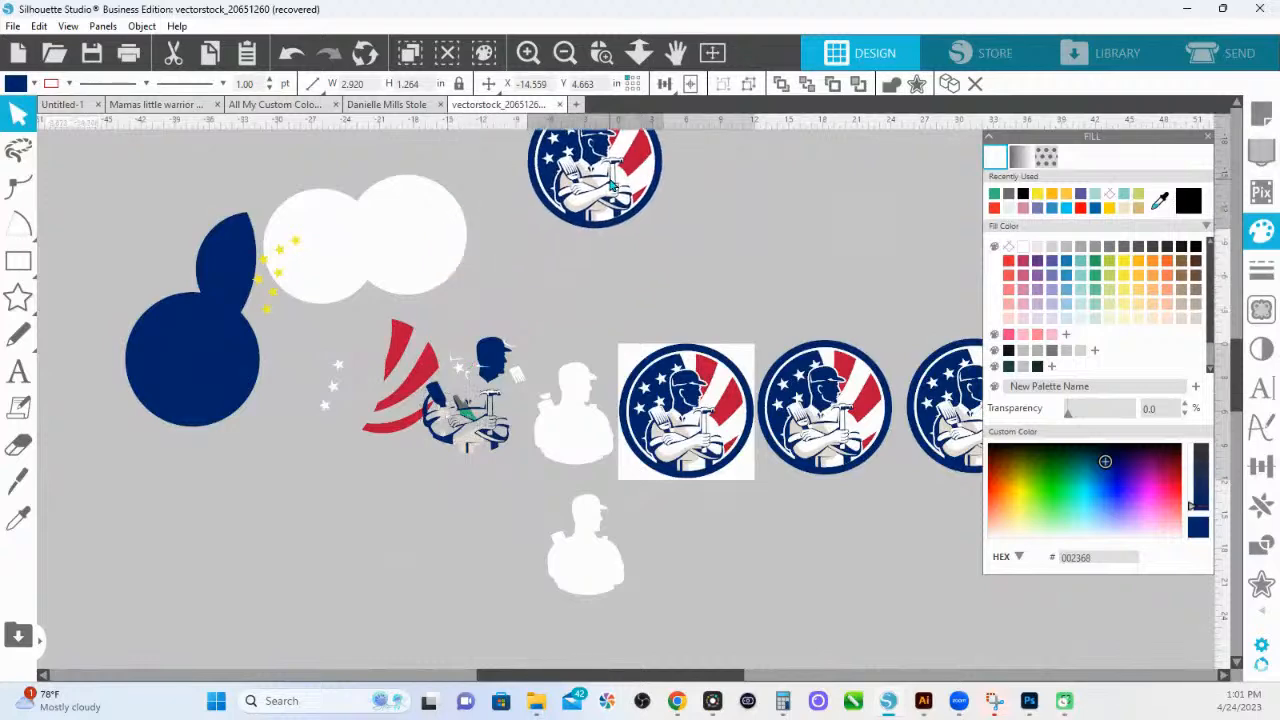
pyautogui.moveTo(146, 190); pyautogui.dragTo(426, 441)
pyautogui.moveTo(577, 576); pyautogui.dragTo(175, 252)
pyautogui.click(716, 83)
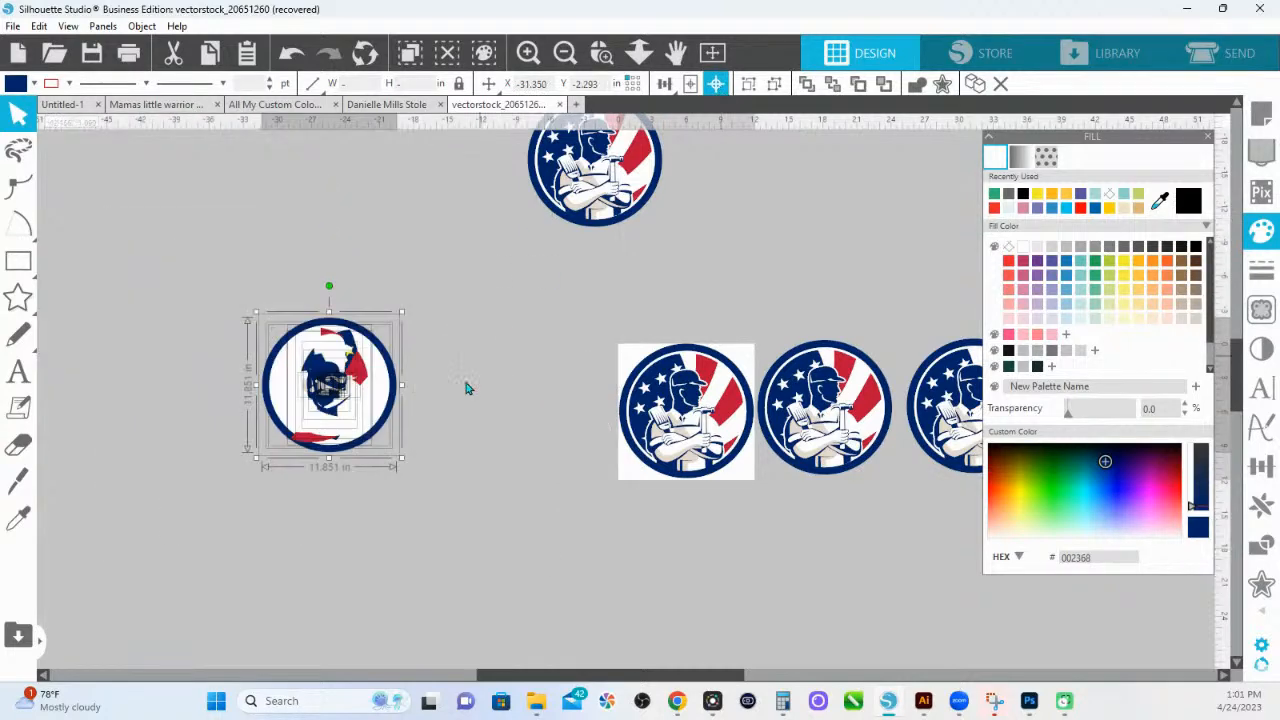
pyautogui.hotkey('ctrl', 'g')
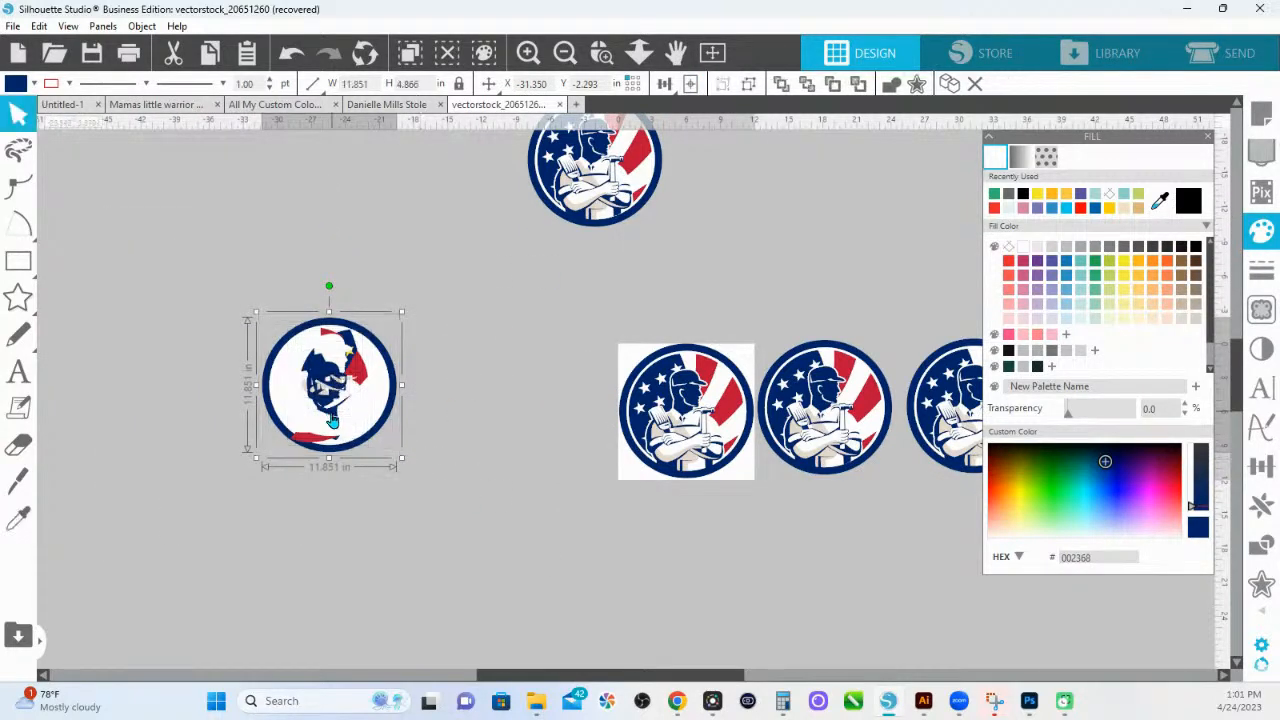
pyautogui.moveTo(343, 420); pyautogui.dragTo(230, 253)
pyautogui.click(688, 441)
pyautogui.moveTo(688, 441); pyautogui.dragTo(630, 520)
pyautogui.press('i')
pyautogui.hotkey('ctrl', 'z')
# Place a copy of the badge from the white page in the empty area beside it, and group its shapes.
pyautogui.moveTo(569, 300); pyautogui.dragTo(752, 512)
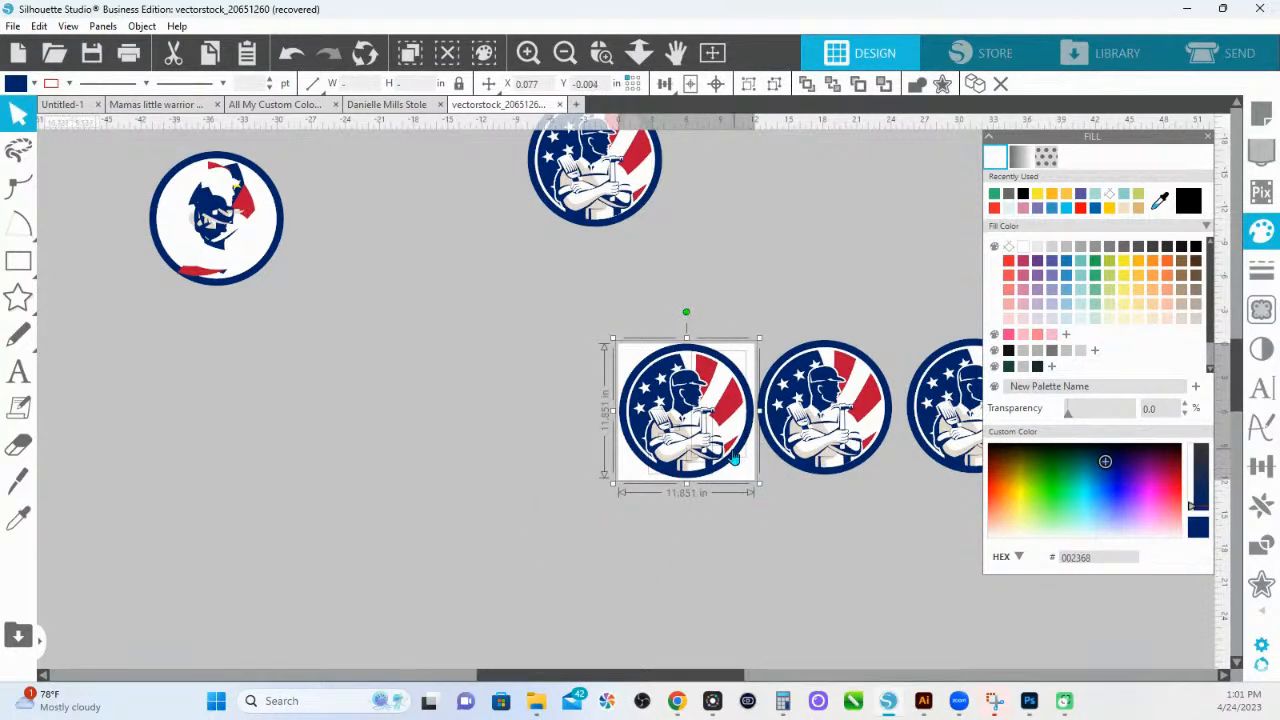
pyautogui.moveTo(736, 456); pyautogui.dragTo(499, 487)
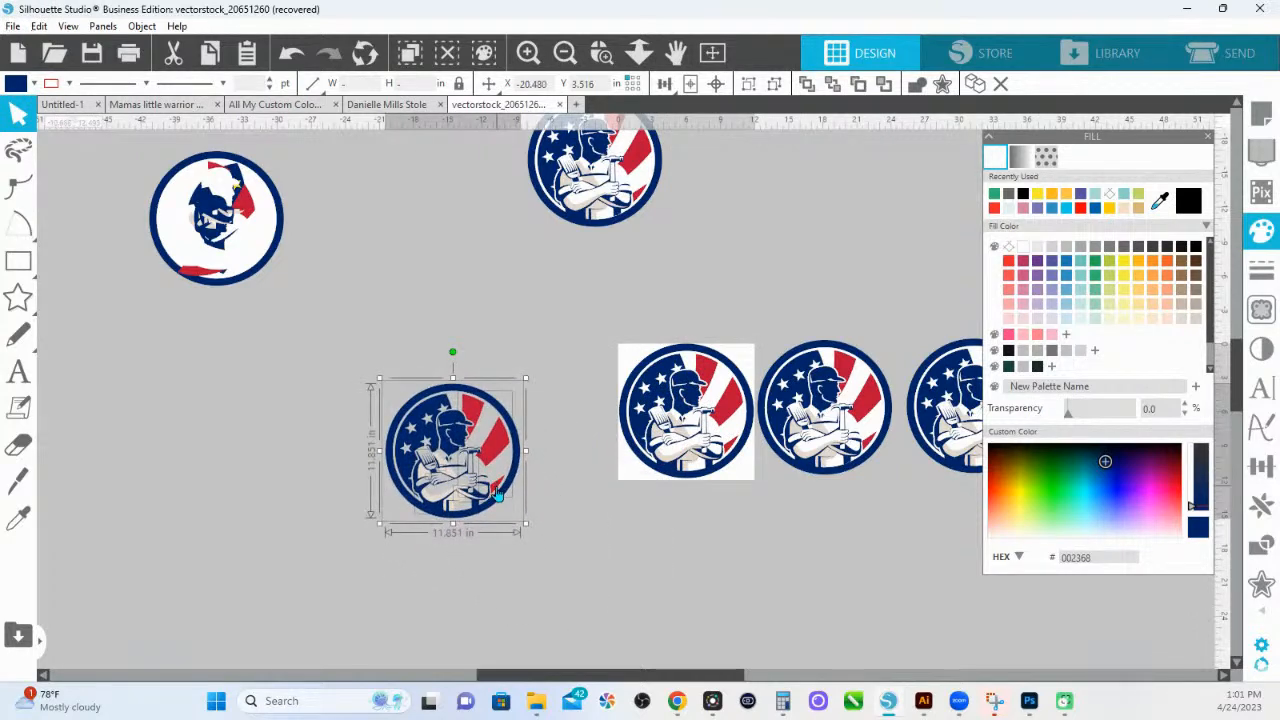
pyautogui.press('i')
pyautogui.press('v')
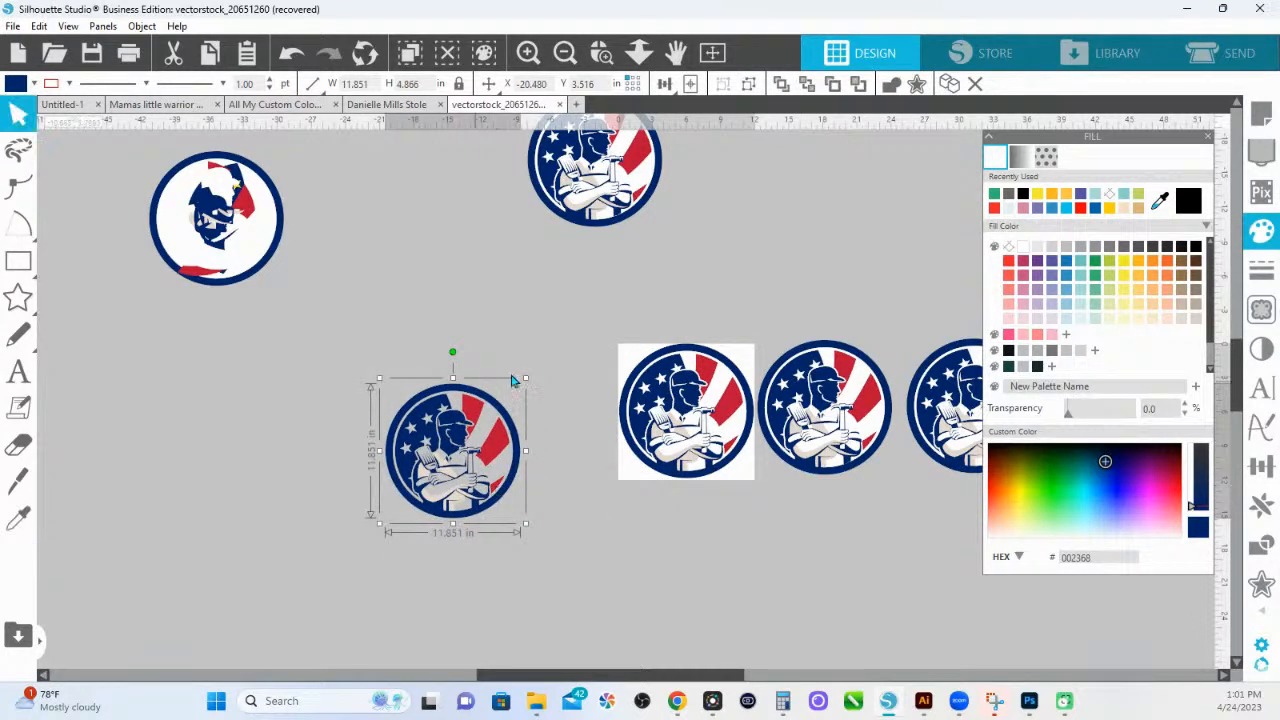
# Draw a rectangle about 16.8 in wide and 16.2 in high around the copied badge.
pyautogui.click(741, 363)
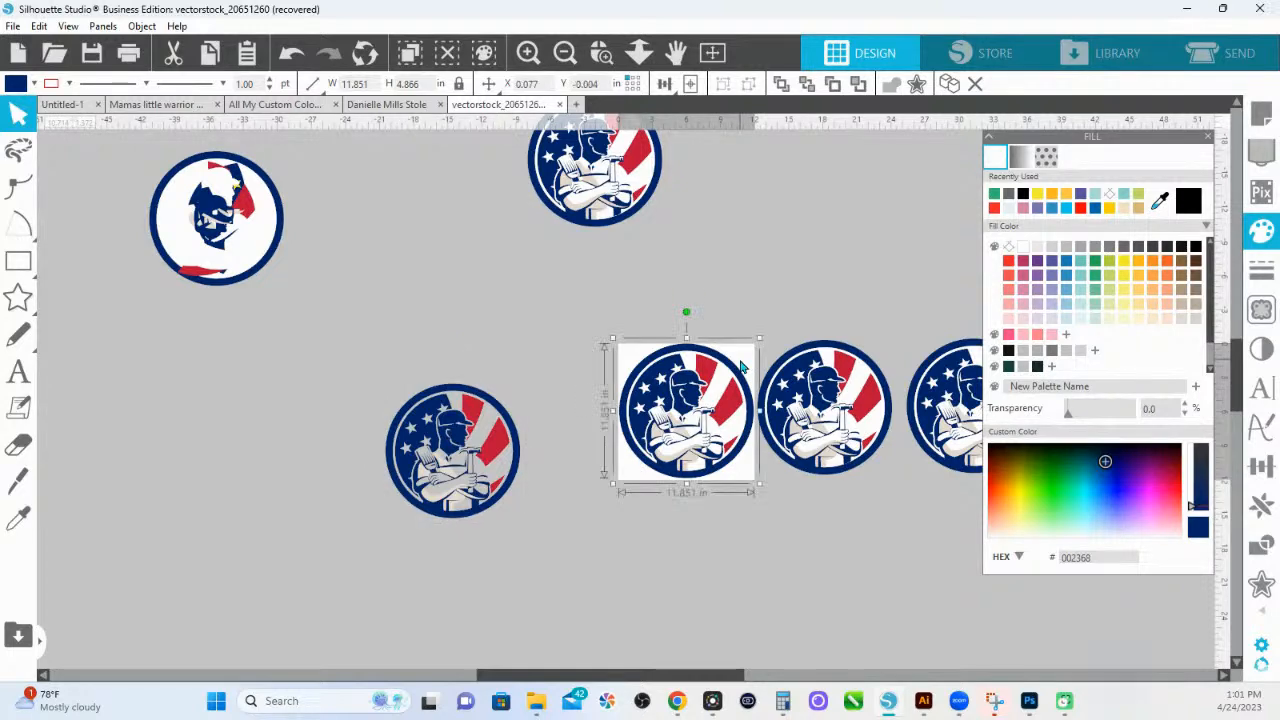
pyautogui.click(400, 455)
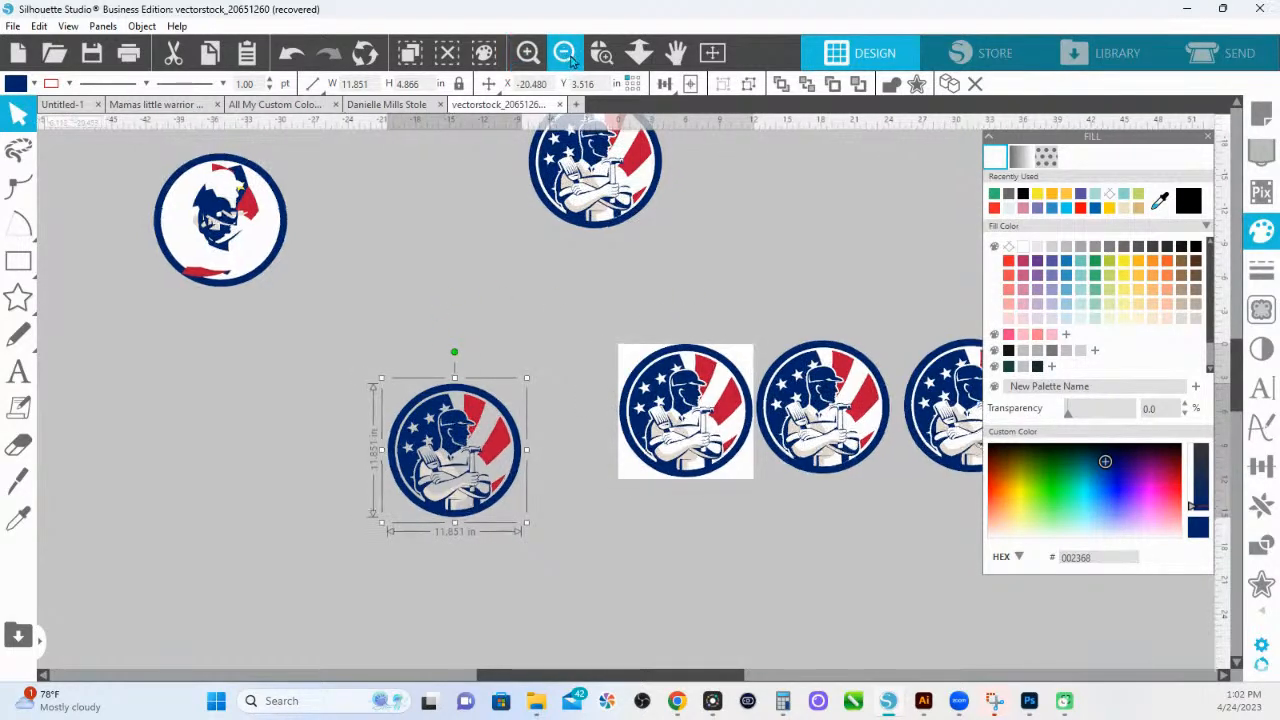
pyautogui.click(565, 53)
pyautogui.click(602, 53)
pyautogui.moveTo(456, 395); pyautogui.dragTo(614, 523)
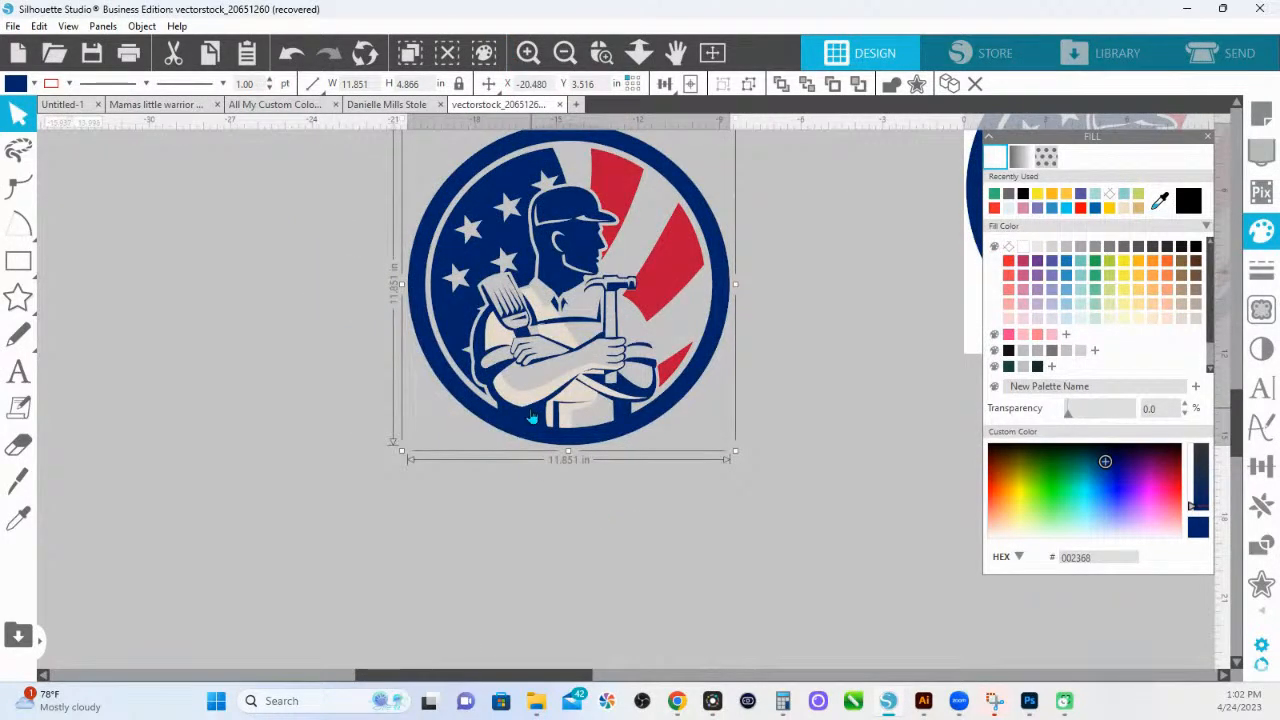
pyautogui.press('r')
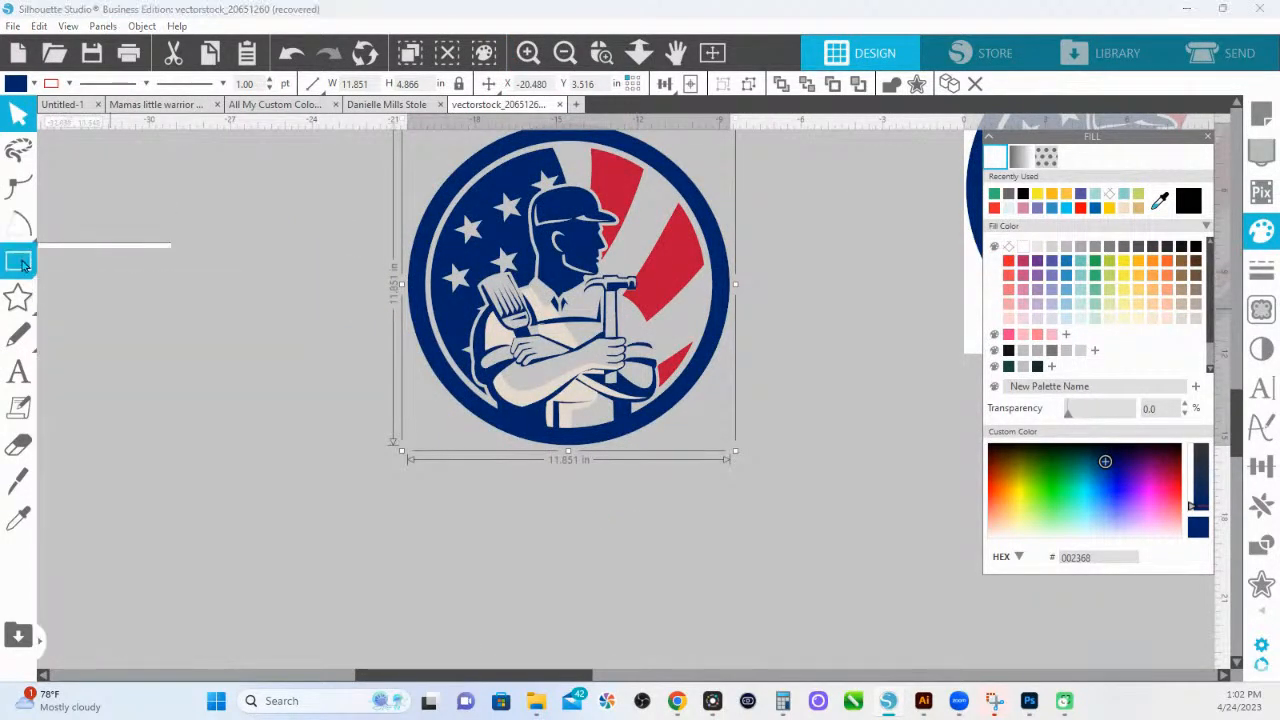
pyautogui.moveTo(770, 548)
pyautogui.mouseDown()
pyautogui.moveTo(291, 149)
pyautogui.moveTo(307, 135)
pyautogui.mouseUp()
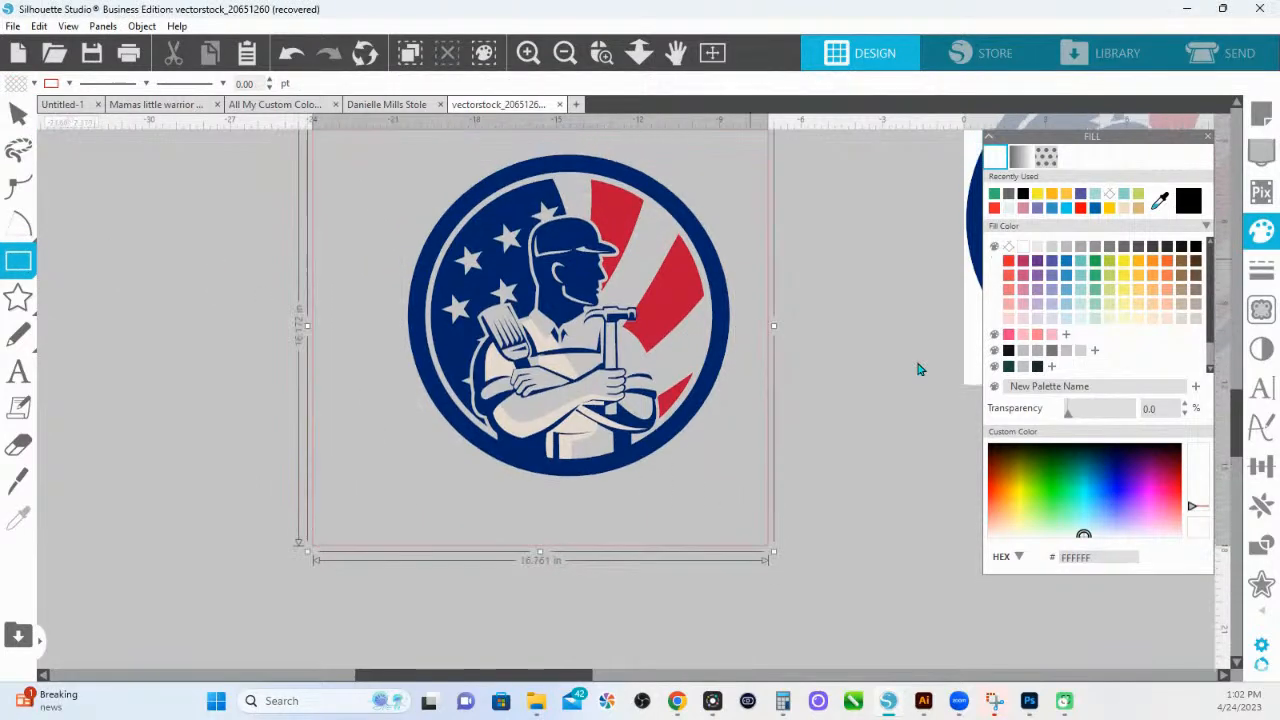
# Fill the rectangle around the copied badge with dark red 3F0000 and send it behind the badge.
pyautogui.click(1058, 494)
pyautogui.rightClick(514, 369)
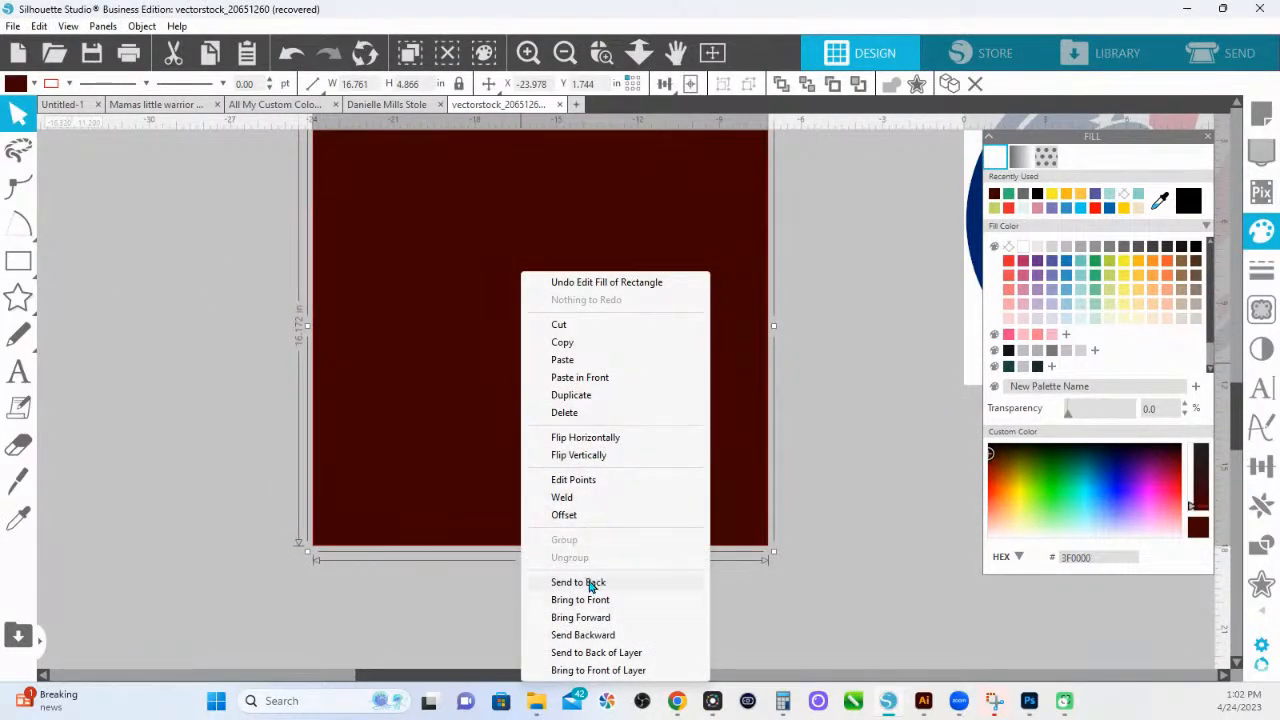
pyautogui.click(589, 660)
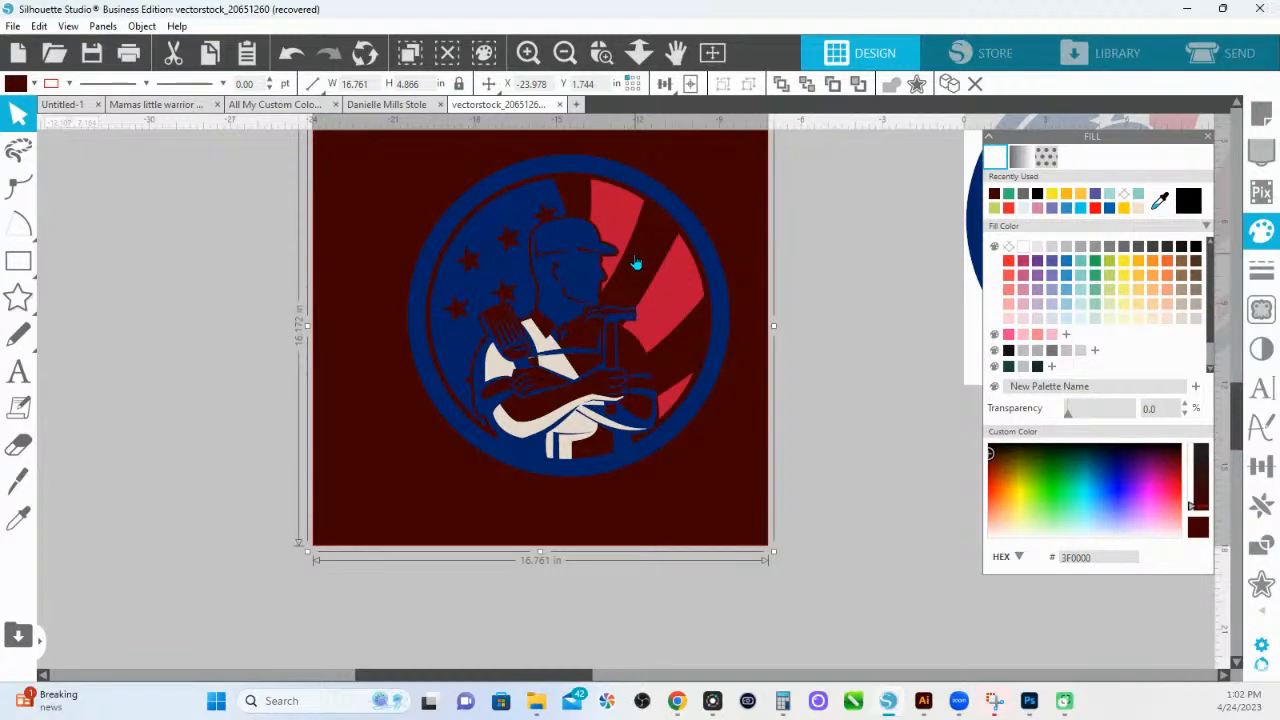
# Fill the background rectangle with white and move it clear of the copied badge.
pyautogui.click(1024, 250)
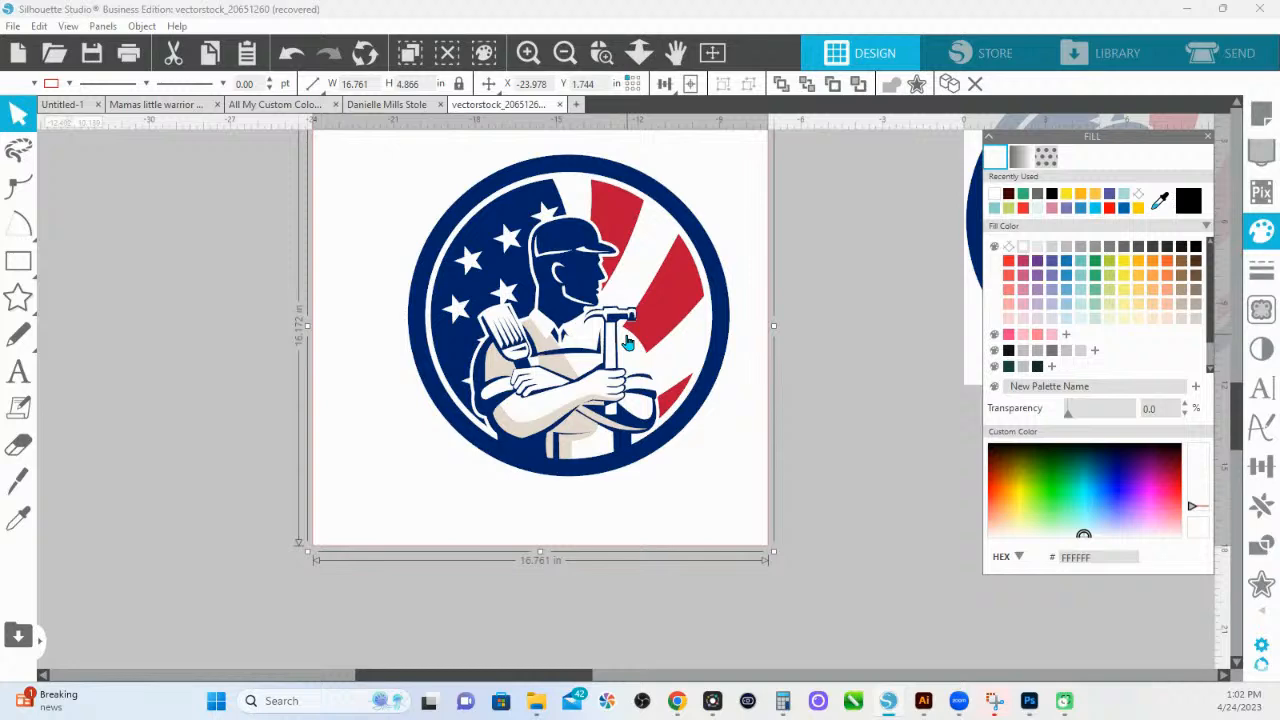
pyautogui.moveTo(706, 183); pyautogui.dragTo(50, 292)
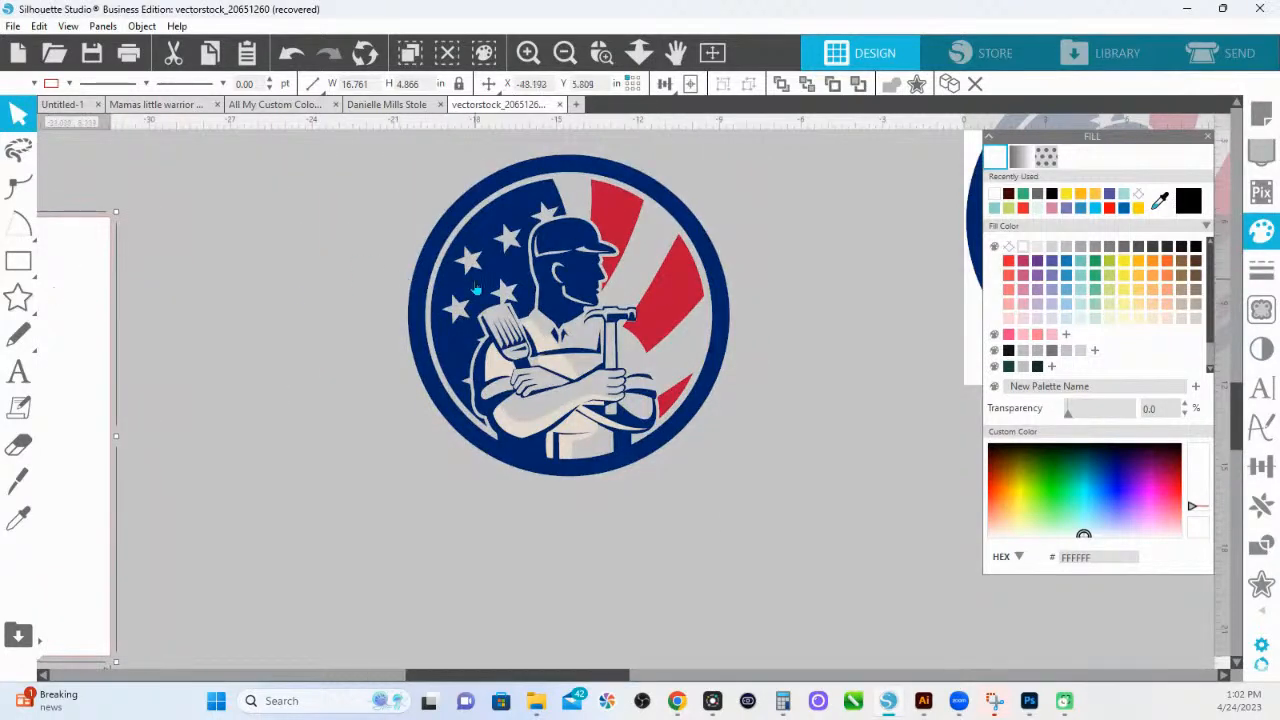
# Ungroup the copied badge and move the navy layer away from the red stripes and beige pieces.
pyautogui.click(476, 289)
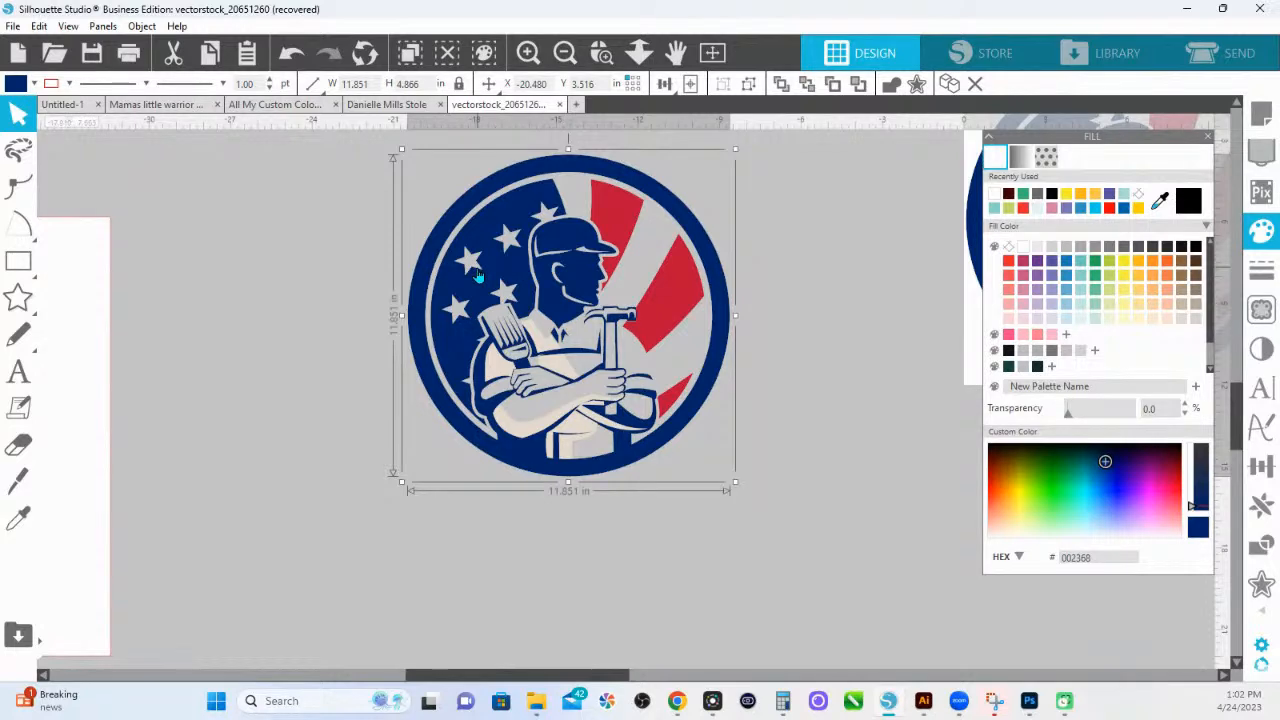
pyautogui.moveTo(510, 283); pyautogui.dragTo(326, 306)
pyautogui.rightClick(506, 281)
pyautogui.click(553, 497)
pyautogui.doubleClick(334, 293)
pyautogui.click(547, 158)
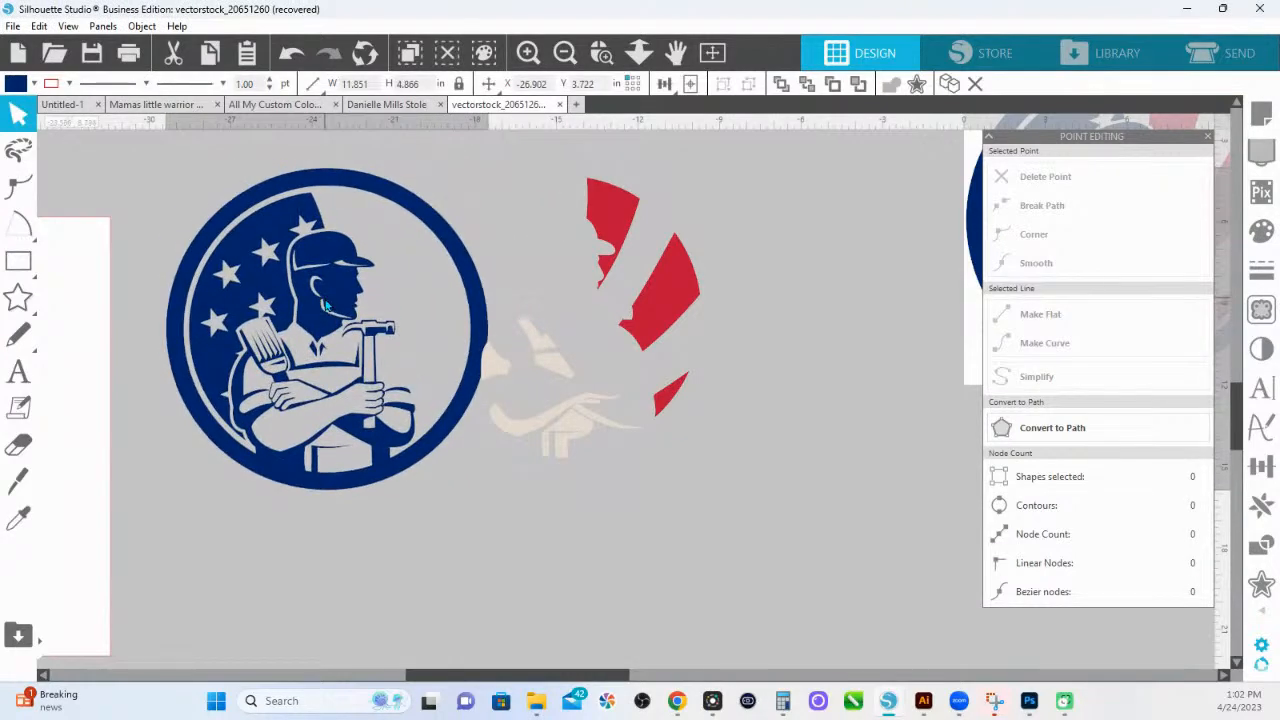
pyautogui.click(326, 306)
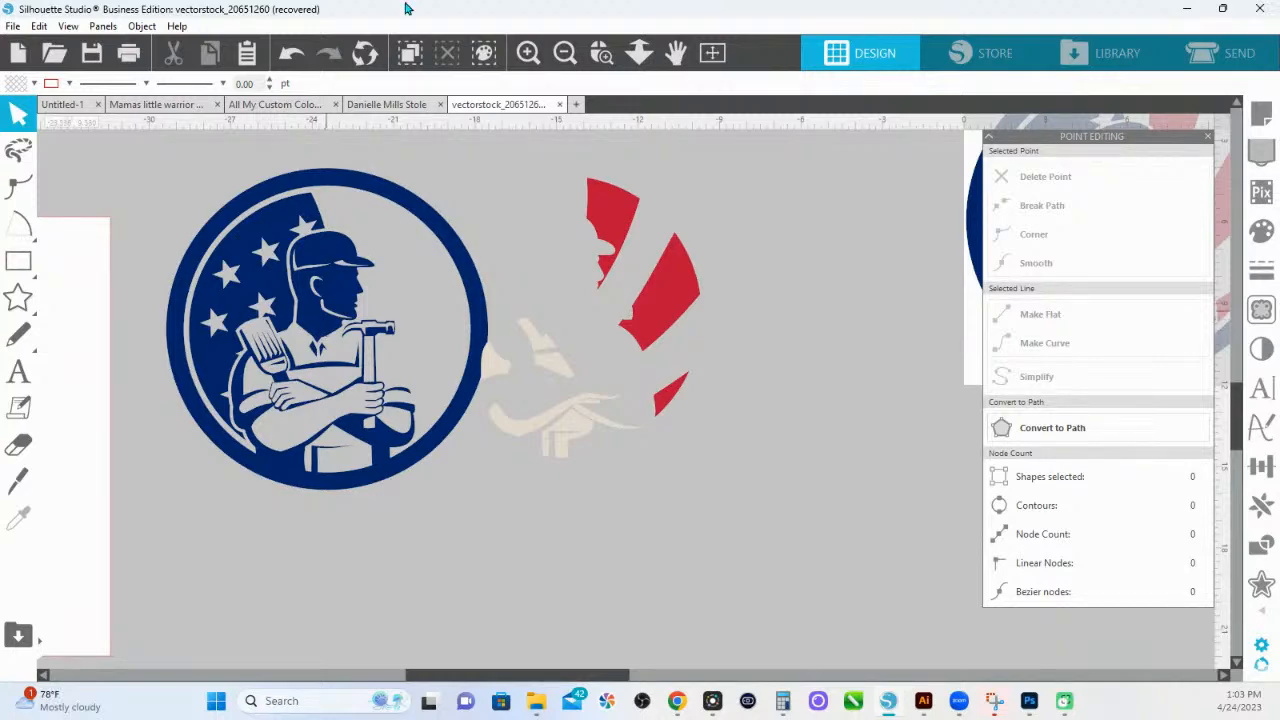
# Return the navy layer to its place over the beige pieces and select the red stripes.
pyautogui.hotkey('ctrl', 'z')
pyautogui.hotkey('ctrl', 'z')
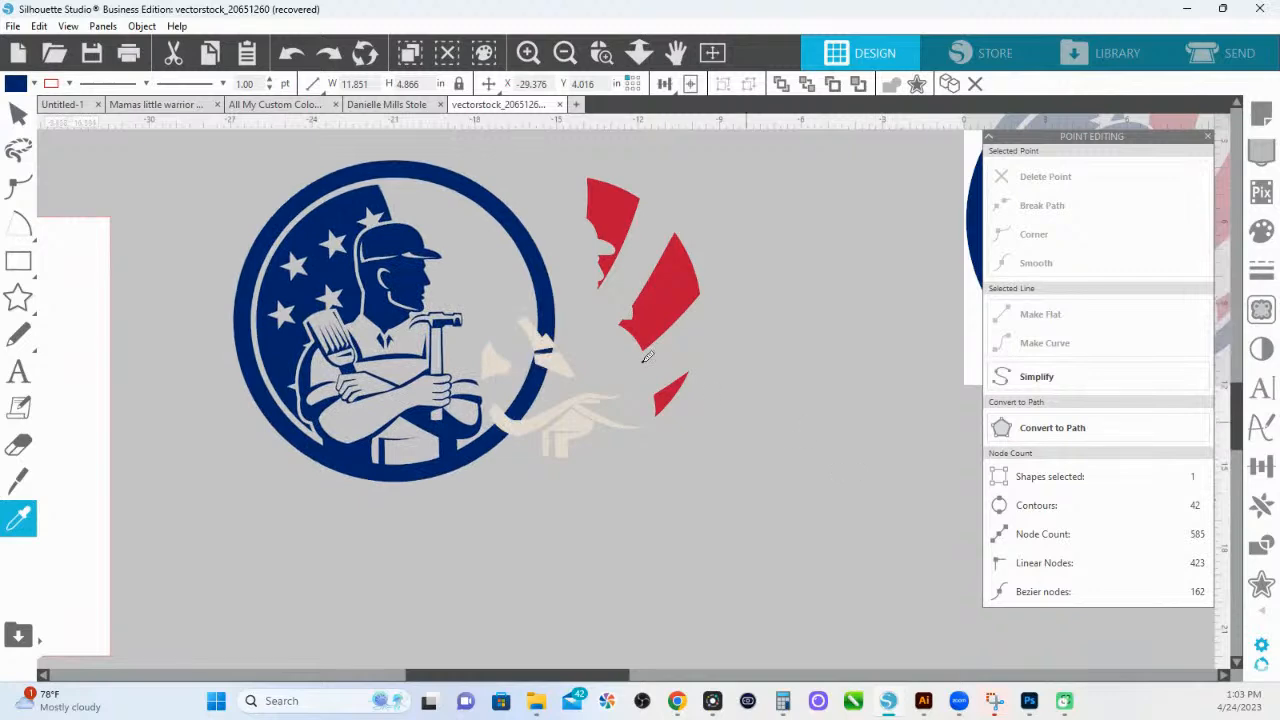
pyautogui.press('Escape')
pyautogui.press('Escape')
pyautogui.press('Escape')
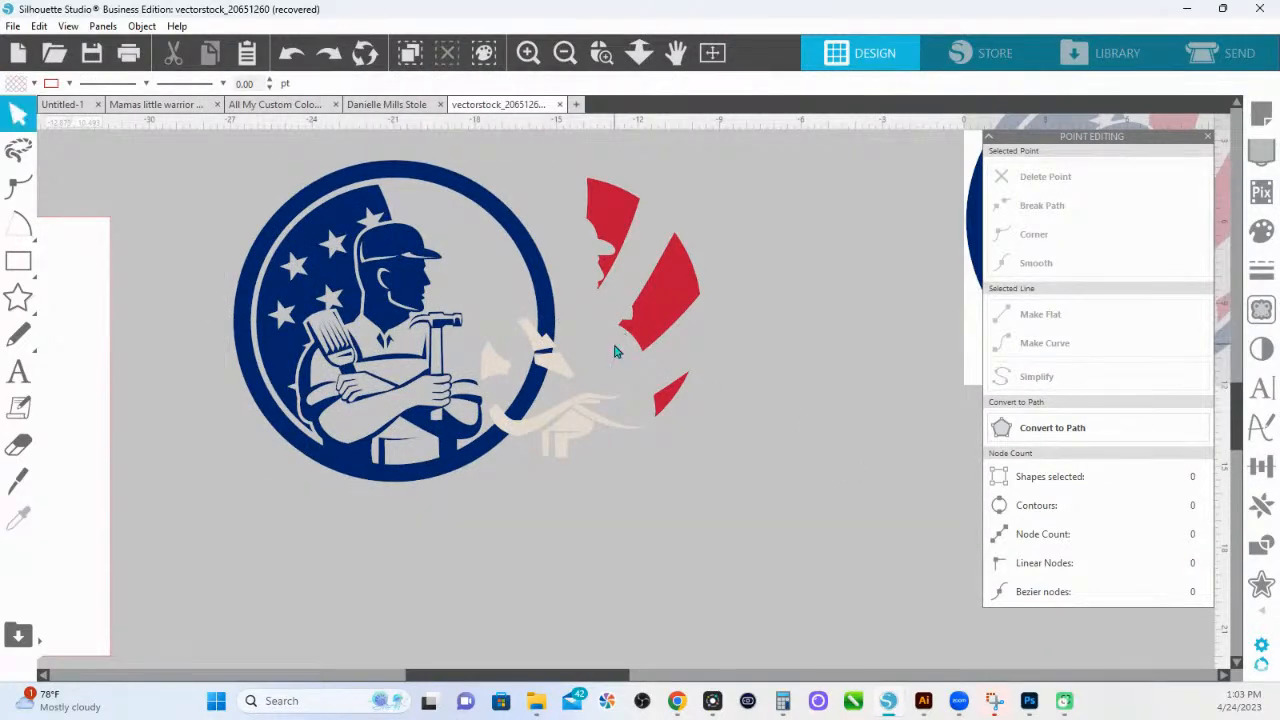
pyautogui.hotkey('ctrl', 'y')
pyautogui.hotkey('ctrl', 'y')
pyautogui.click(628, 220)
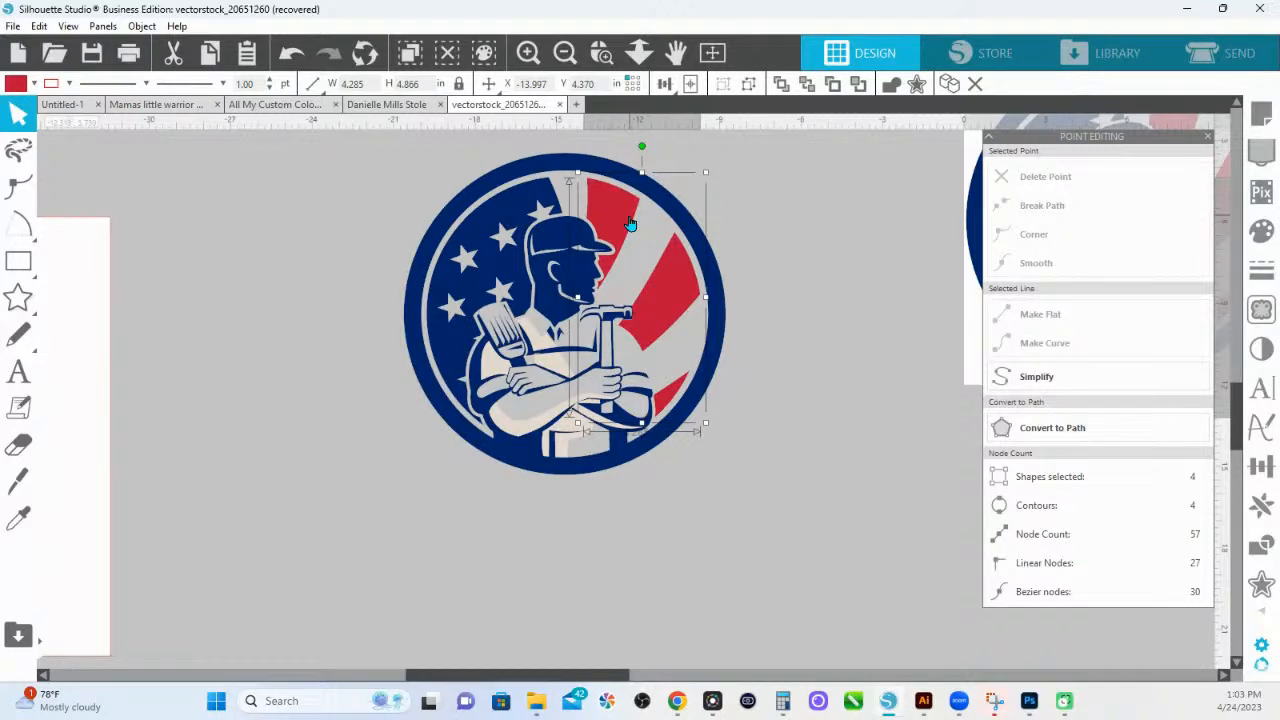
# Try shifting the navy layer slightly upward off the beige pieces around the crossed arms, and undo the shift.
pyautogui.click(601, 52)
pyautogui.moveTo(455, 300); pyautogui.dragTo(752, 423)
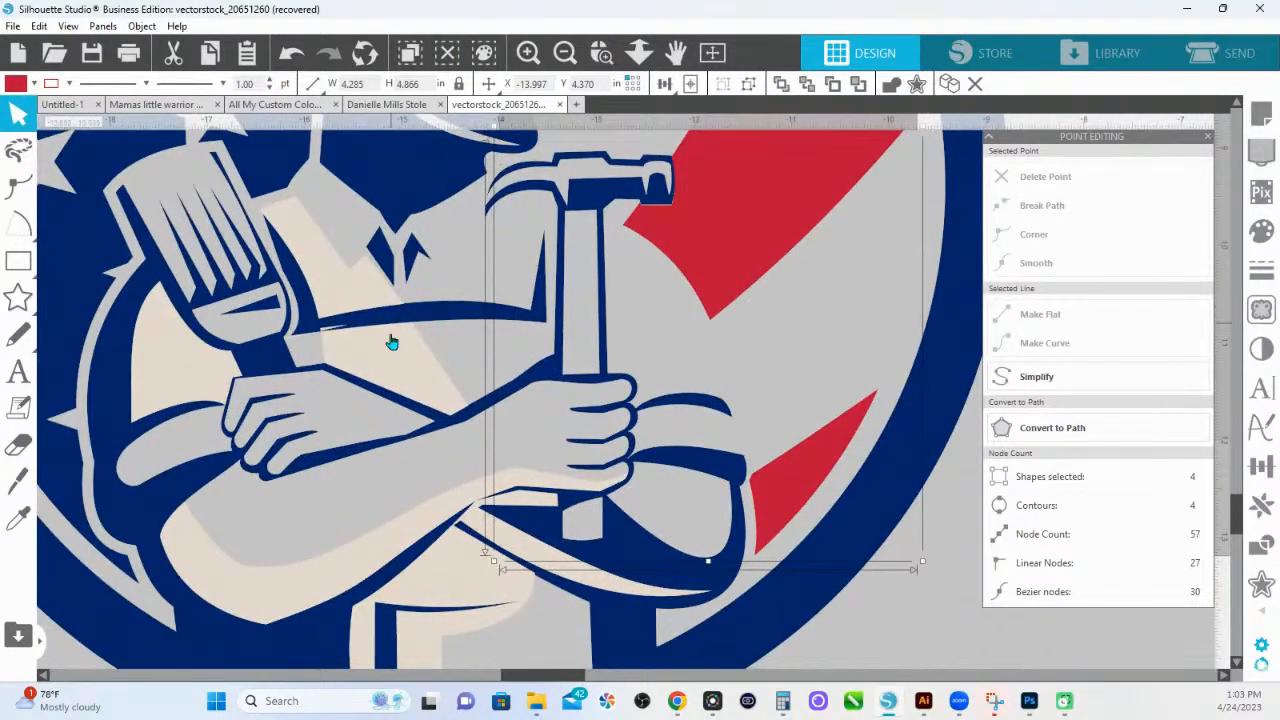
pyautogui.click(337, 344)
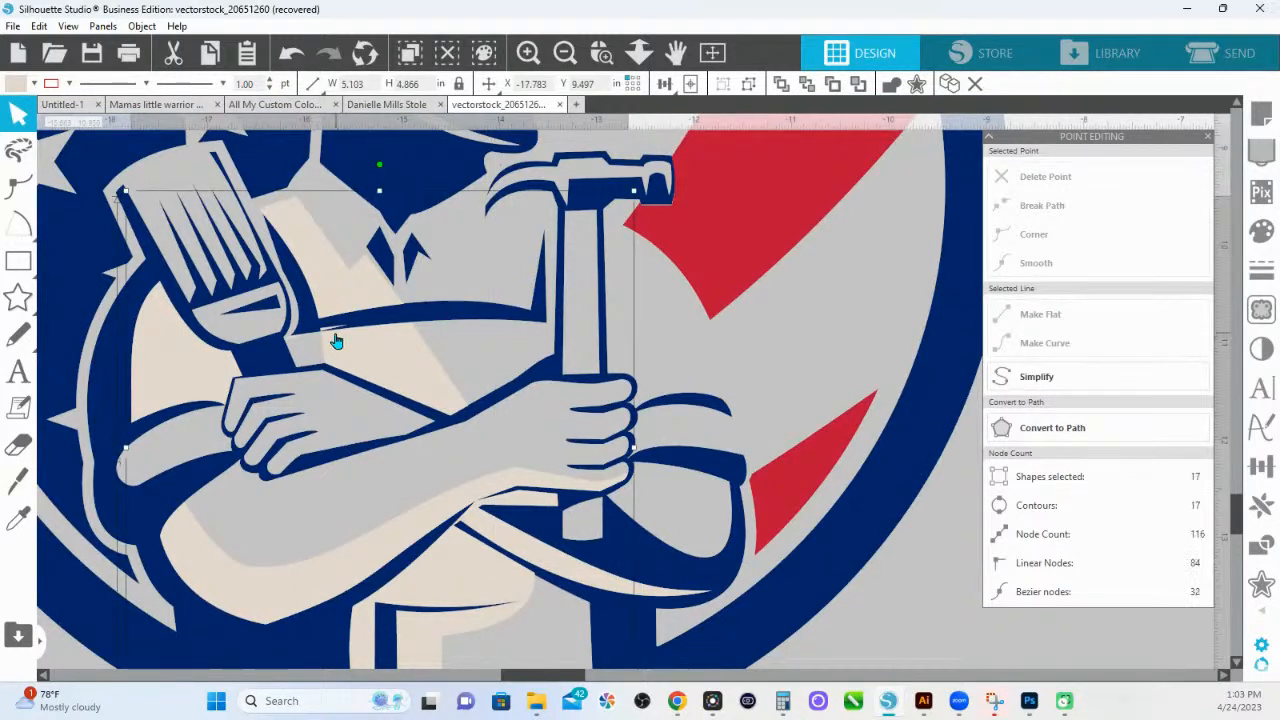
pyautogui.moveTo(349, 337); pyautogui.dragTo(368, 299)
pyautogui.press('z')
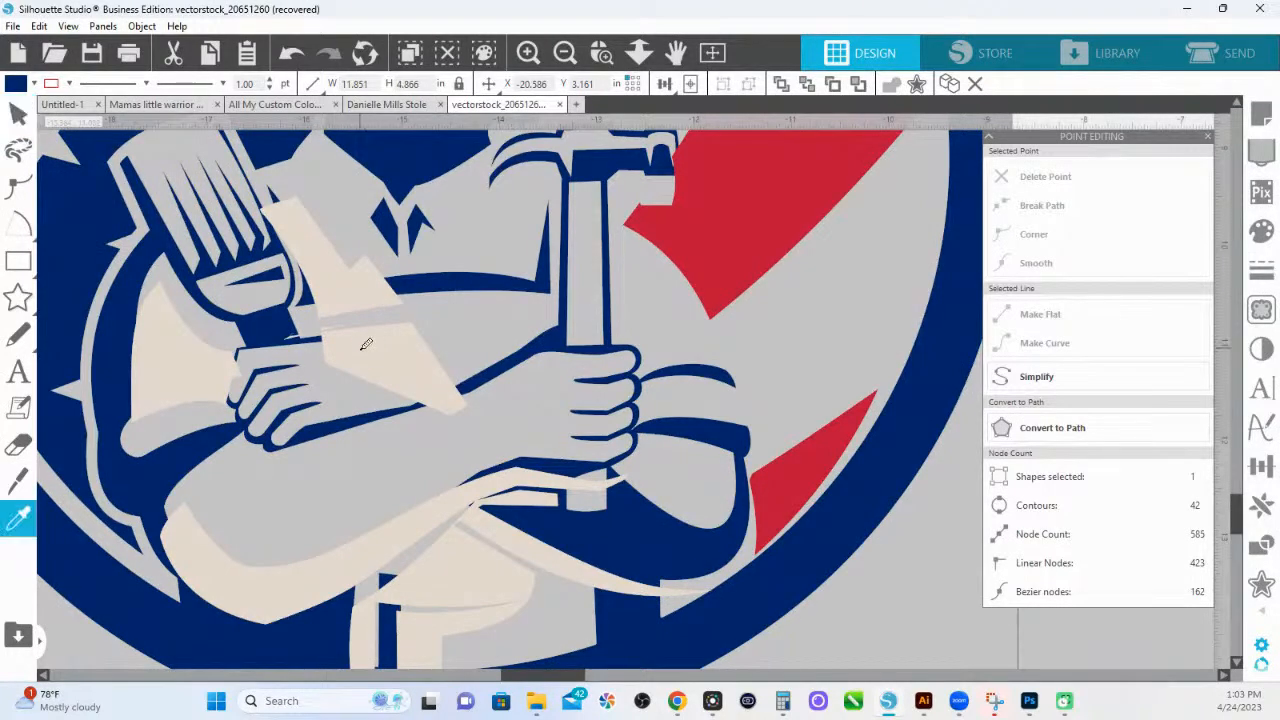
pyautogui.hotkey('ctrl', 'z')
pyautogui.press('v')
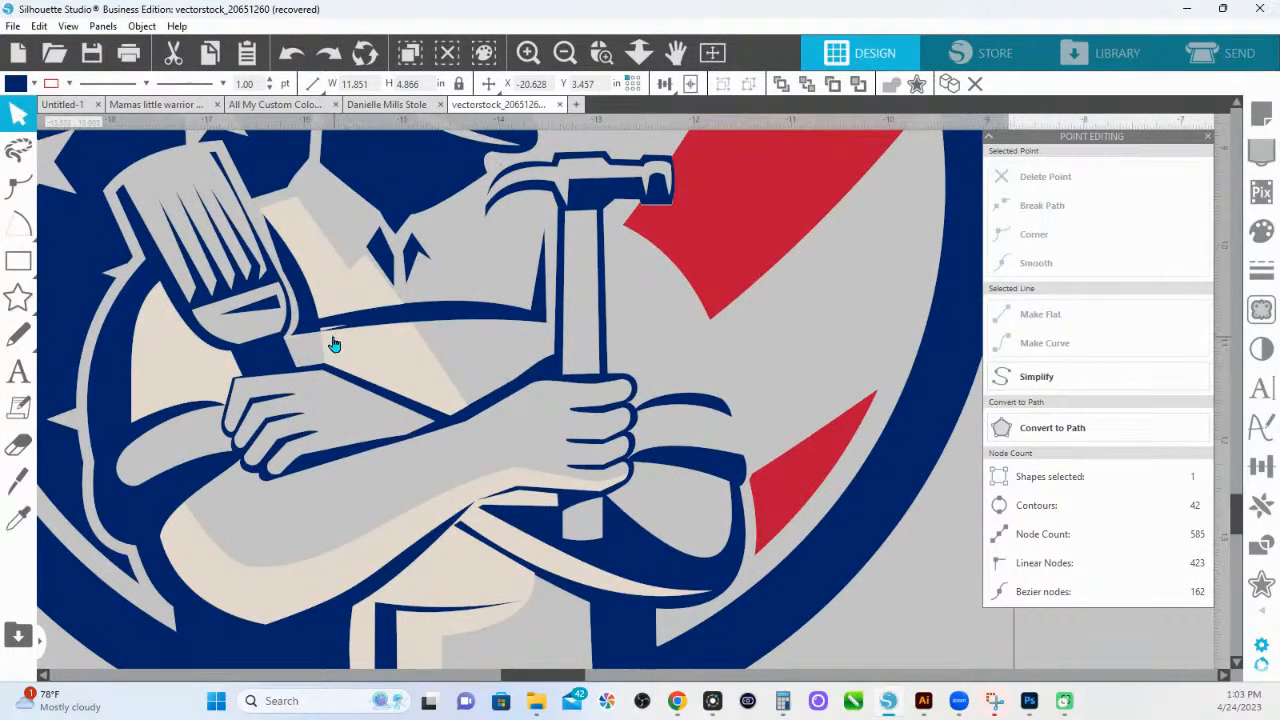
# Ungroup the beige pieces and add the beige strip below the crossed forearms to the selection.
pyautogui.rightClick(343, 354)
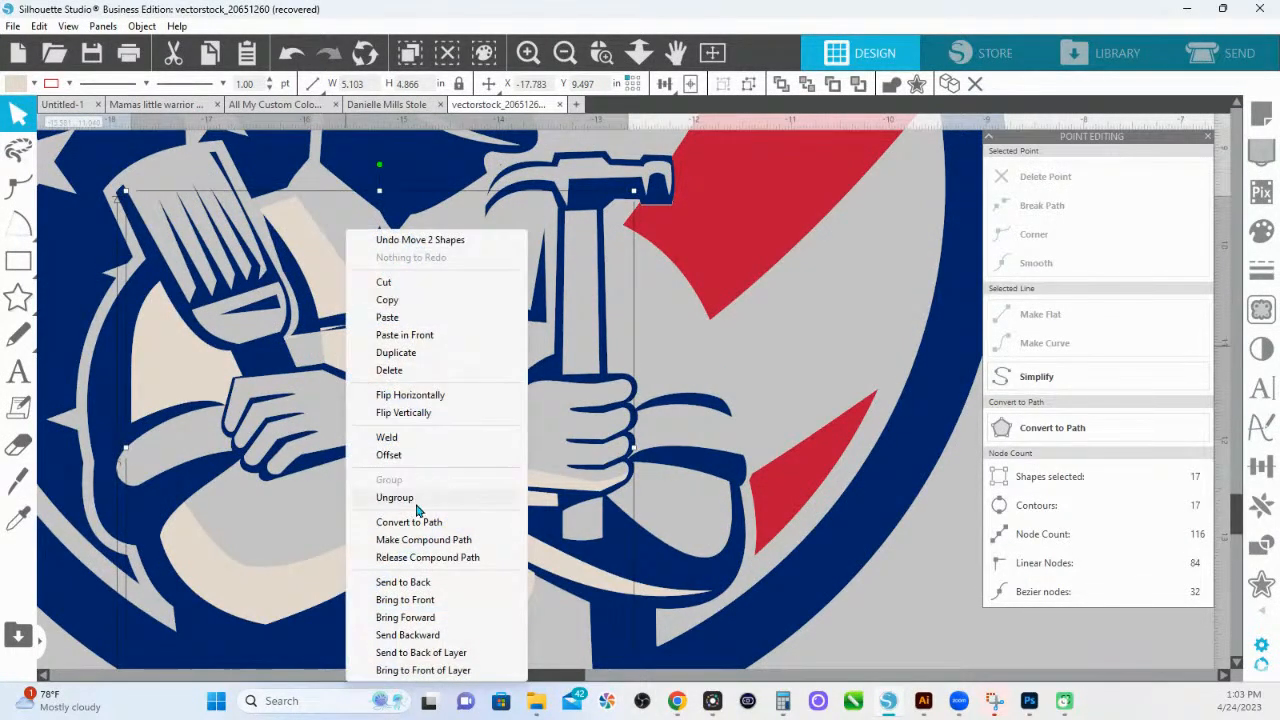
pyautogui.click(414, 503)
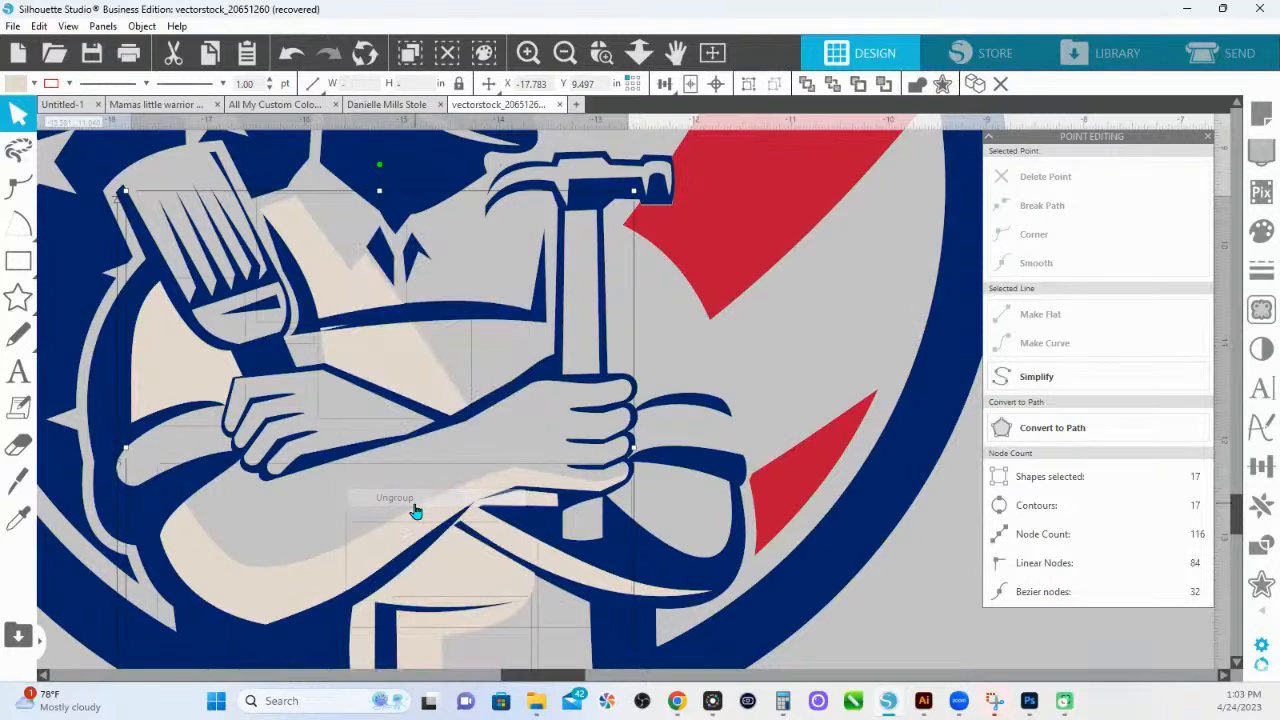
pyautogui.doubleClick(289, 337)
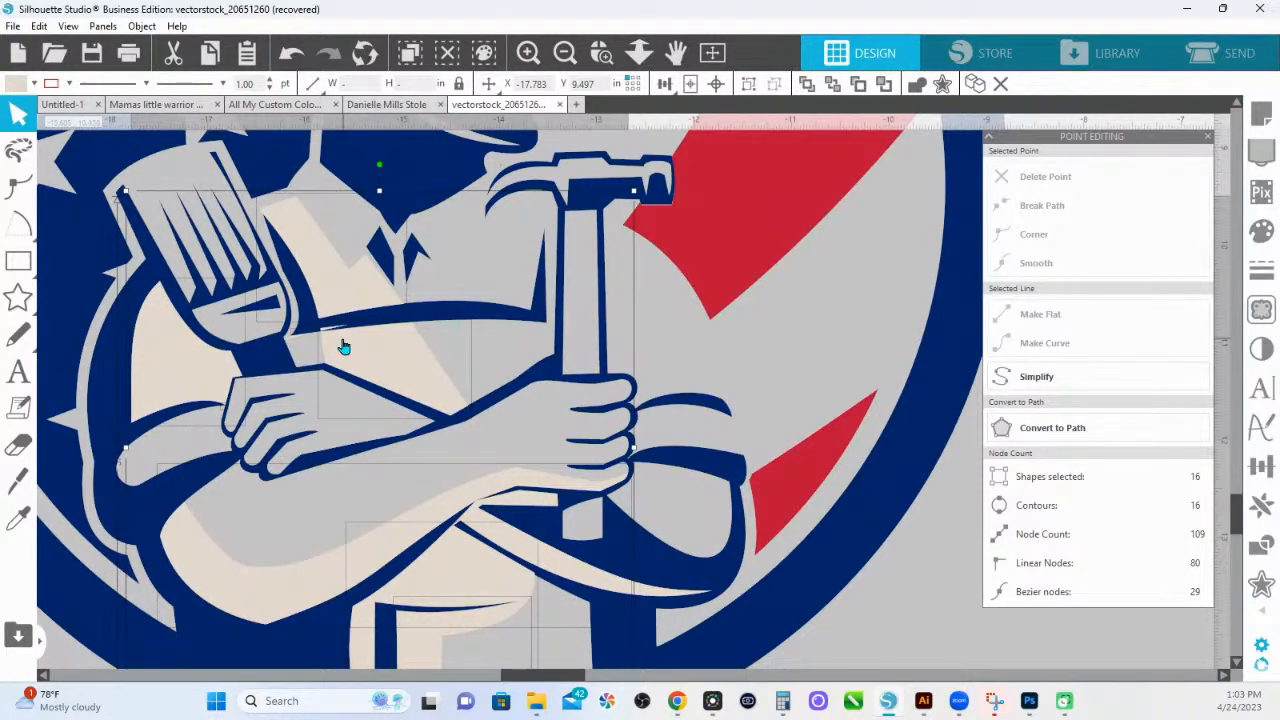
pyautogui.press('i')
pyautogui.press('v')
pyautogui.keyDown('shift'); pyautogui.click(560, 574); pyautogui.keyUp('shift')
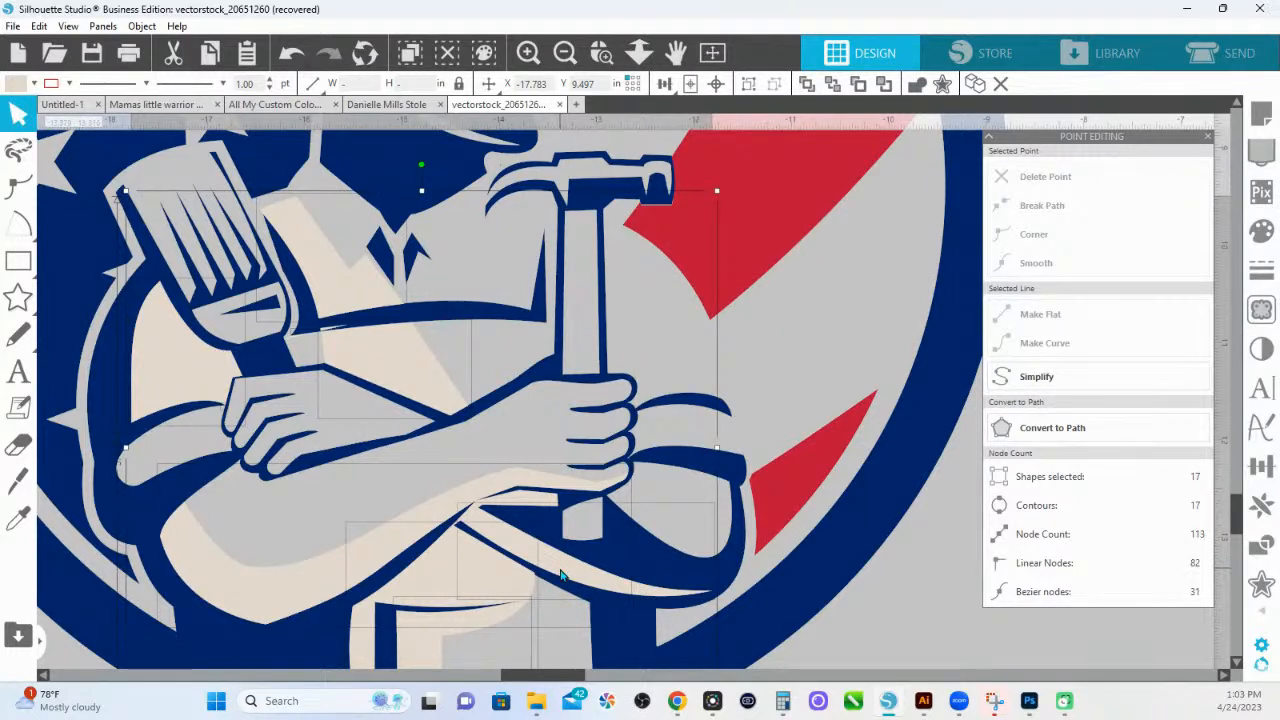
pyautogui.press('i')
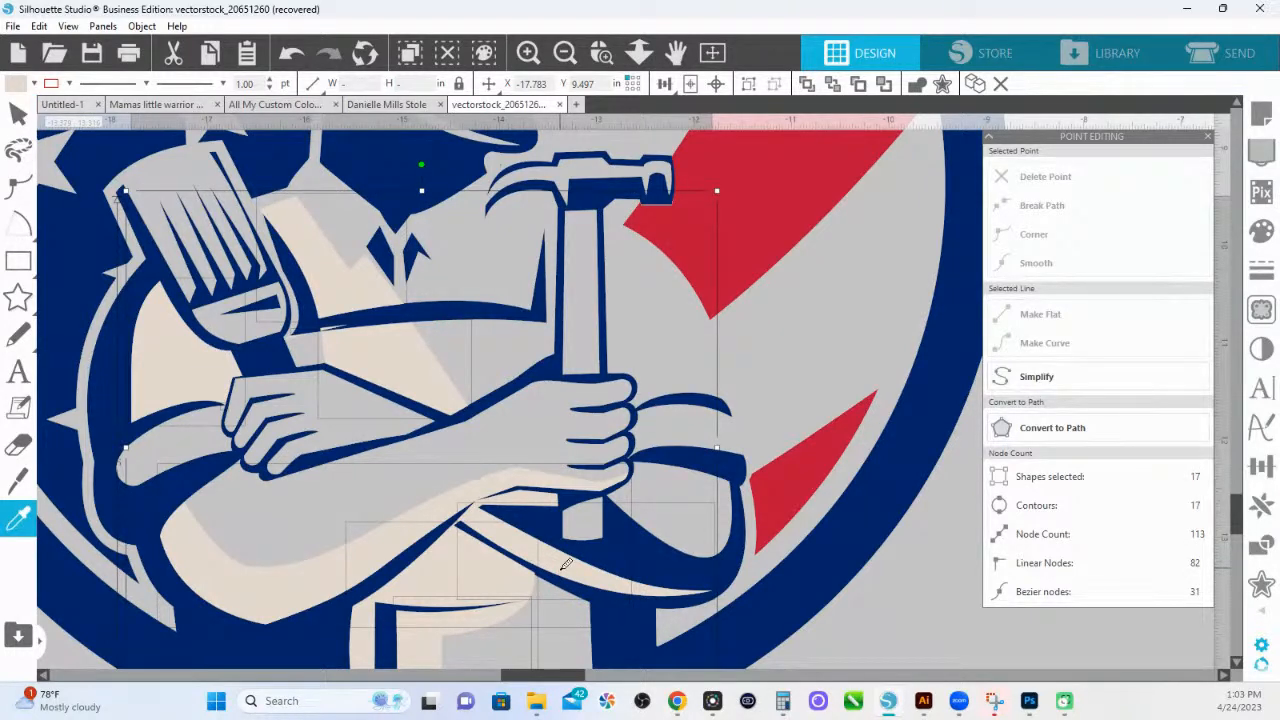
pyautogui.click(566, 565)
# Select the tiny beige piece just below the bib's upper edge to examine it, and clear the selection.
pyautogui.press('v')
pyautogui.click(290, 345)
pyautogui.click(363, 352)
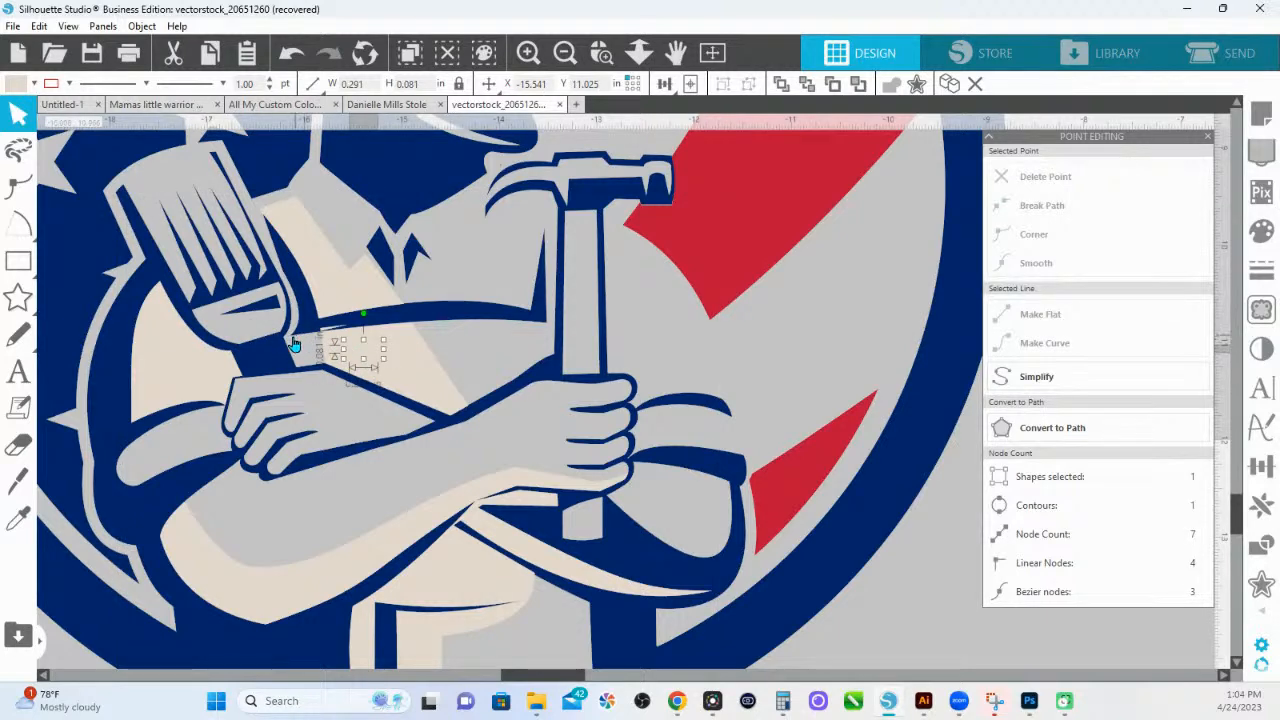
pyautogui.click(299, 346)
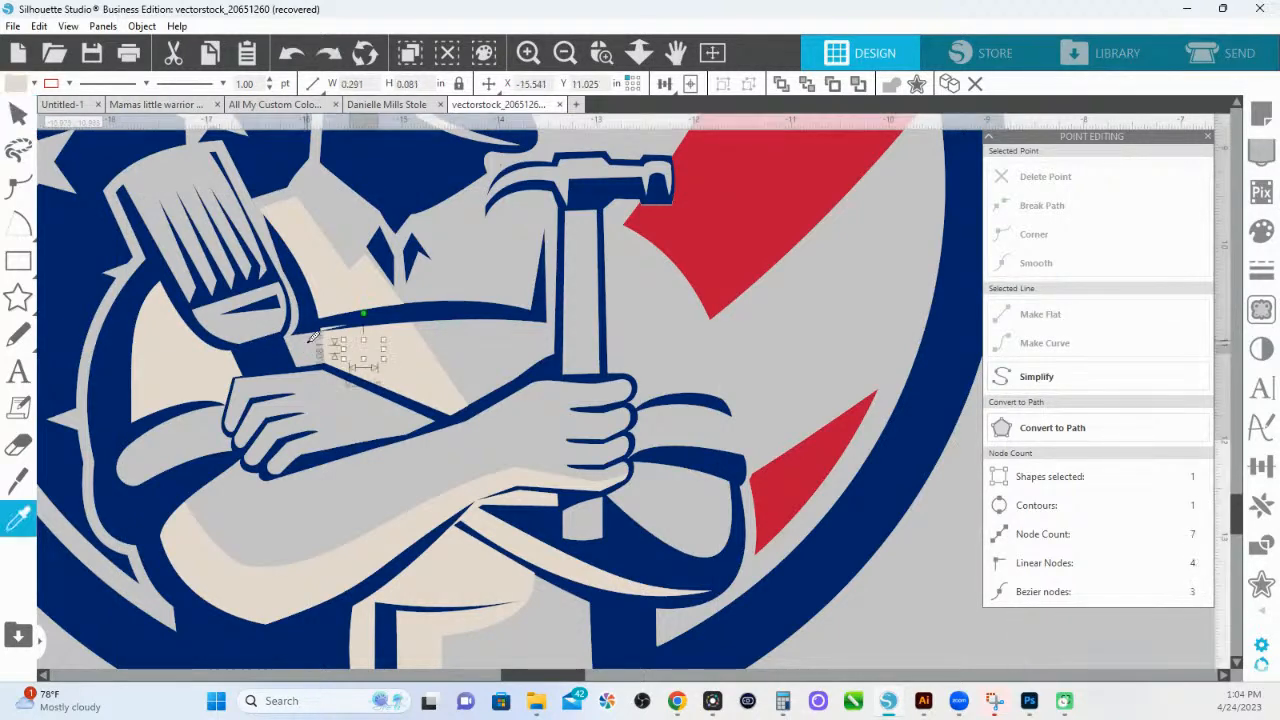
pyautogui.click(320, 346)
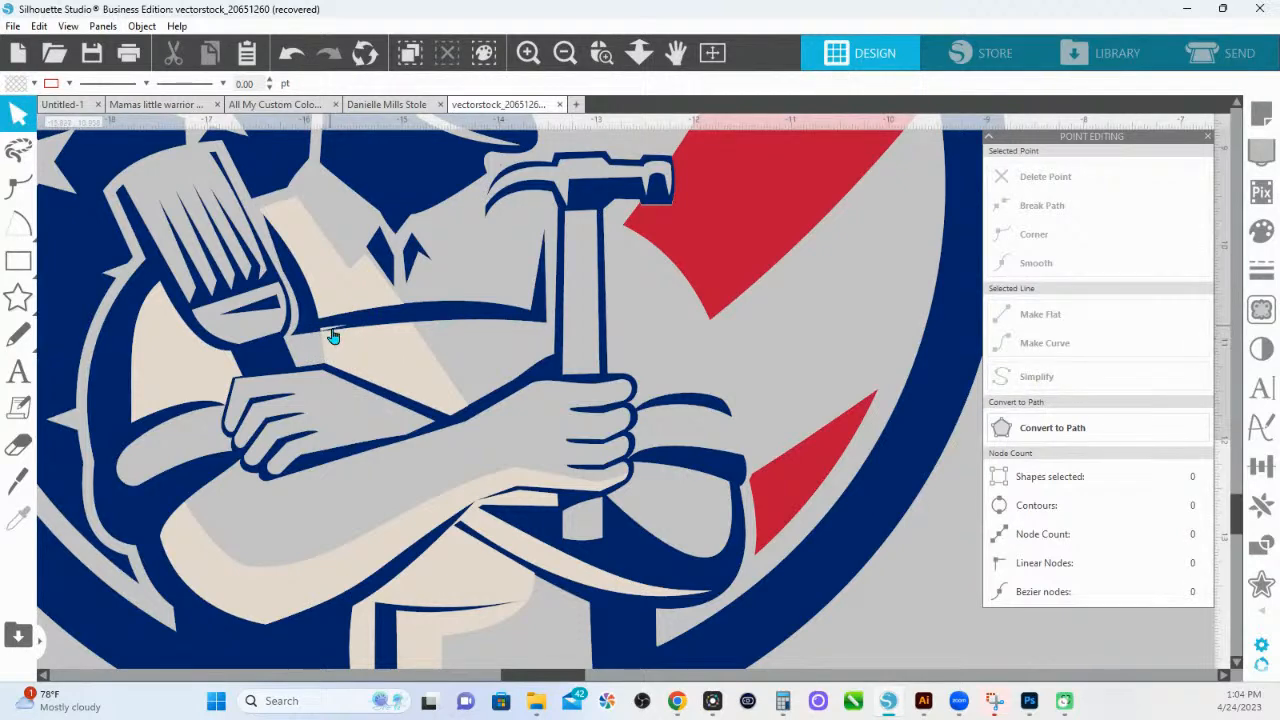
# Bring the navy layer to the front, above the beige pieces.
pyautogui.click(331, 333)
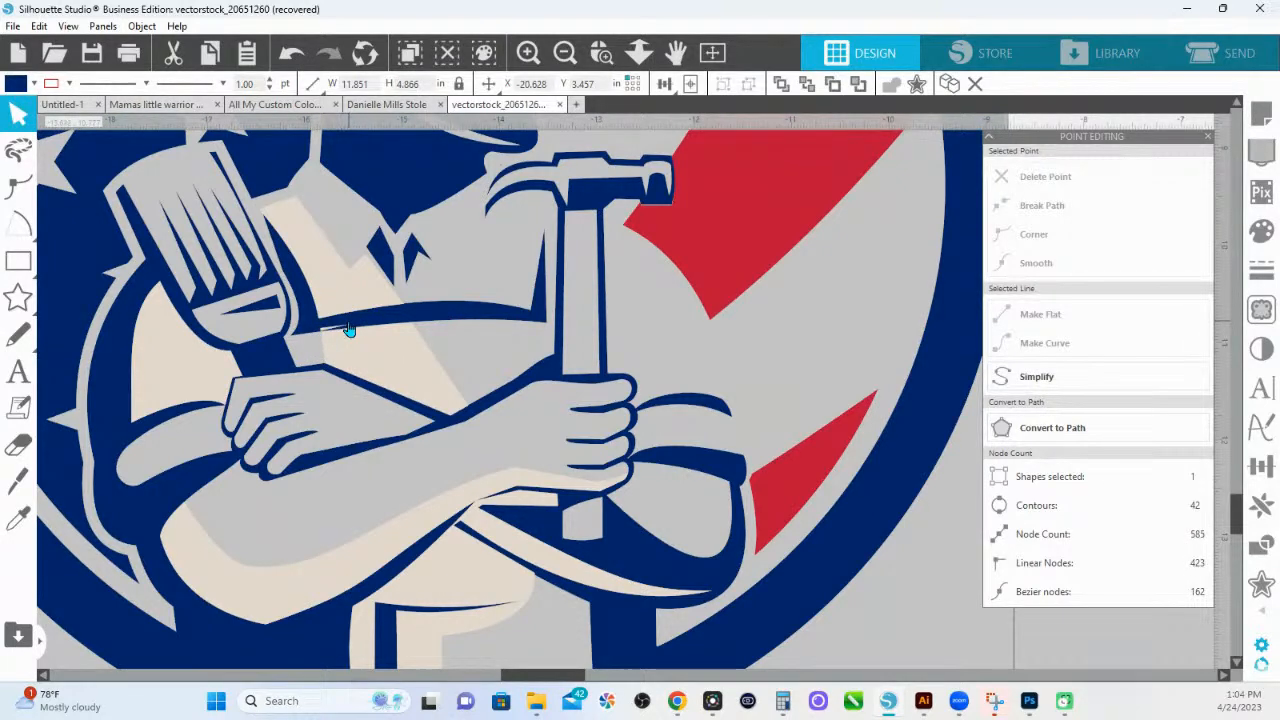
pyautogui.rightClick(347, 330)
pyautogui.click(433, 600)
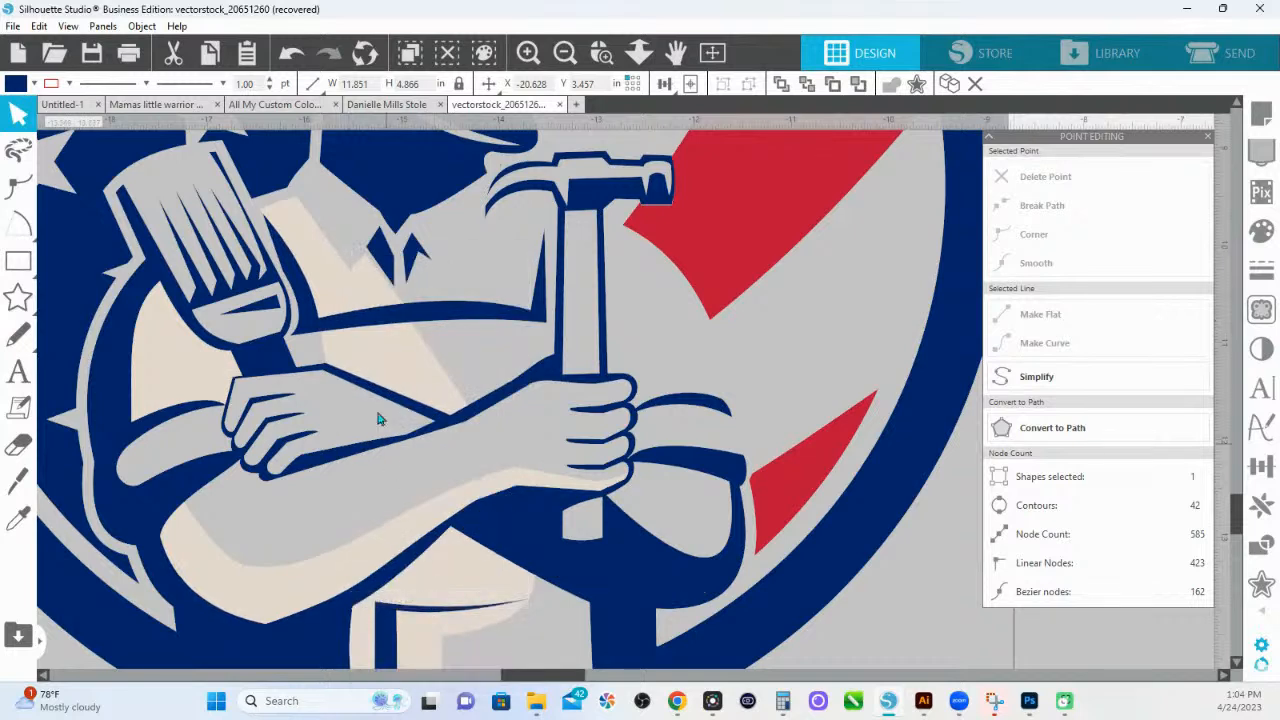
# Subtract the navy layer's shape from the beige pieces.
pyautogui.click(1258, 545)
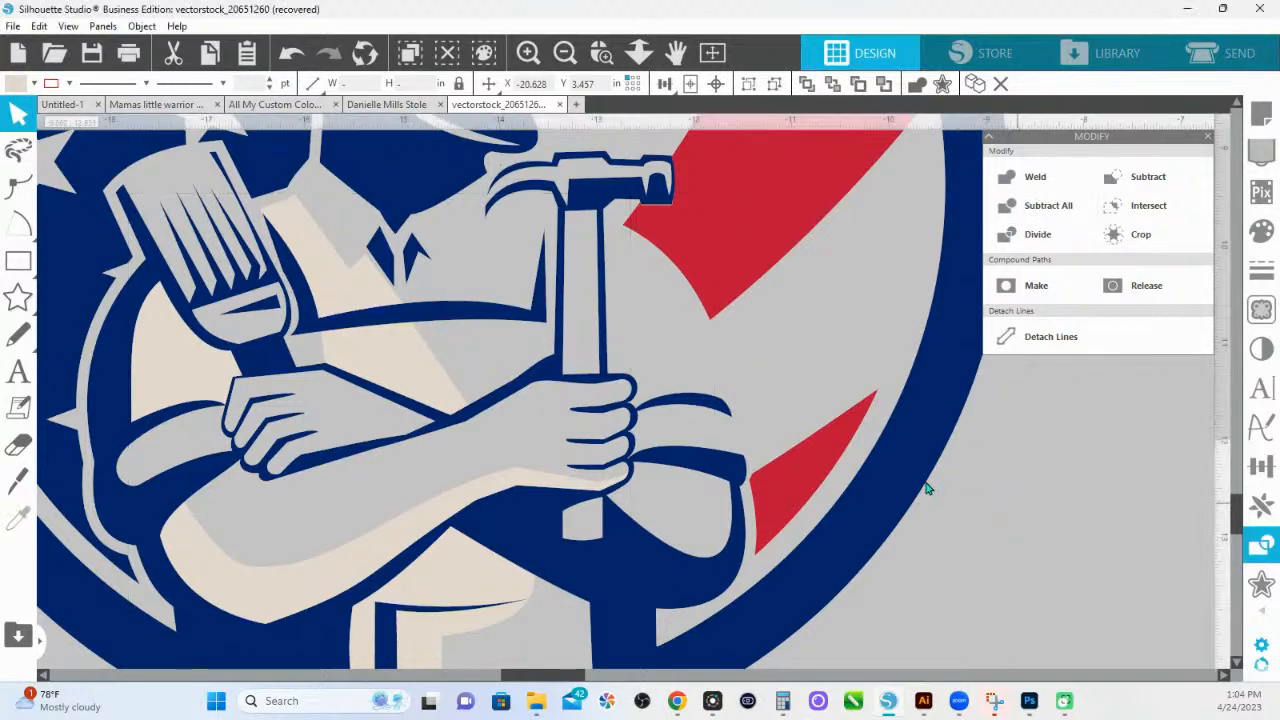
pyautogui.click(374, 371)
pyautogui.moveTo(435, 381); pyautogui.dragTo(376, 373)
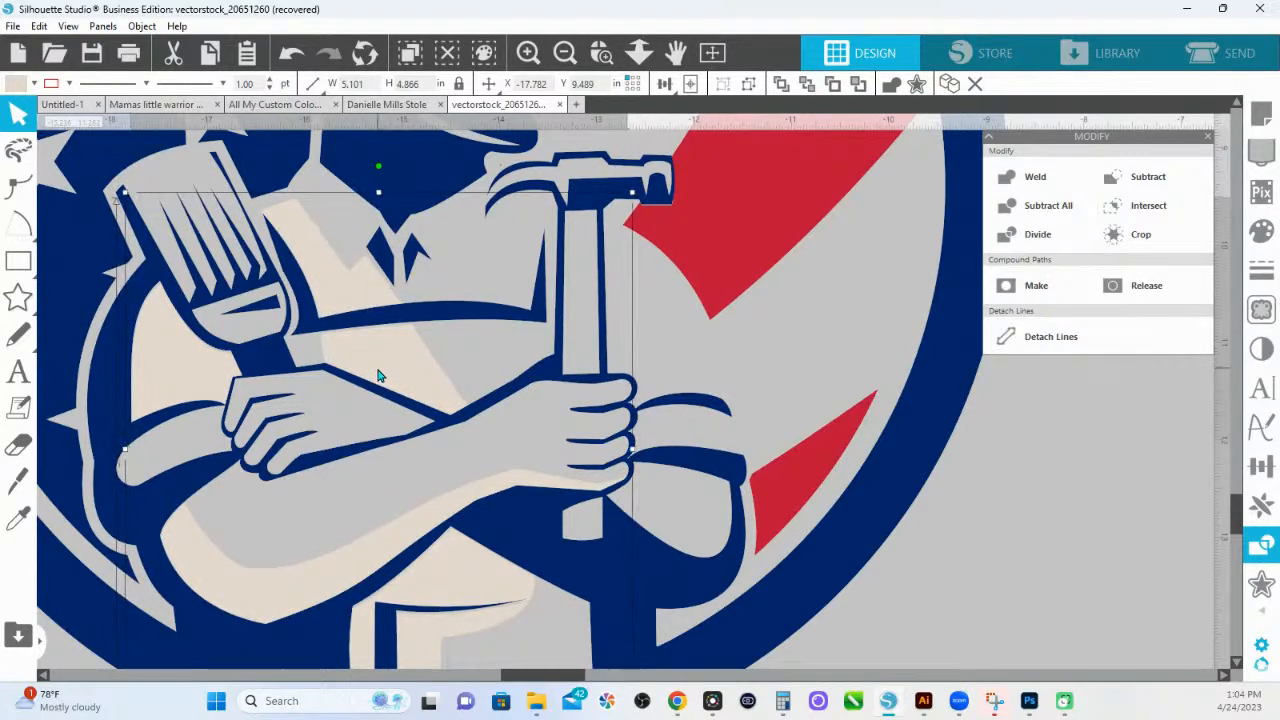
# Select the navy layer around the paintbrush and set its fill transparency to 89%.
pyautogui.click(570, 53)
pyautogui.moveTo(177, 324); pyautogui.dragTo(453, 406)
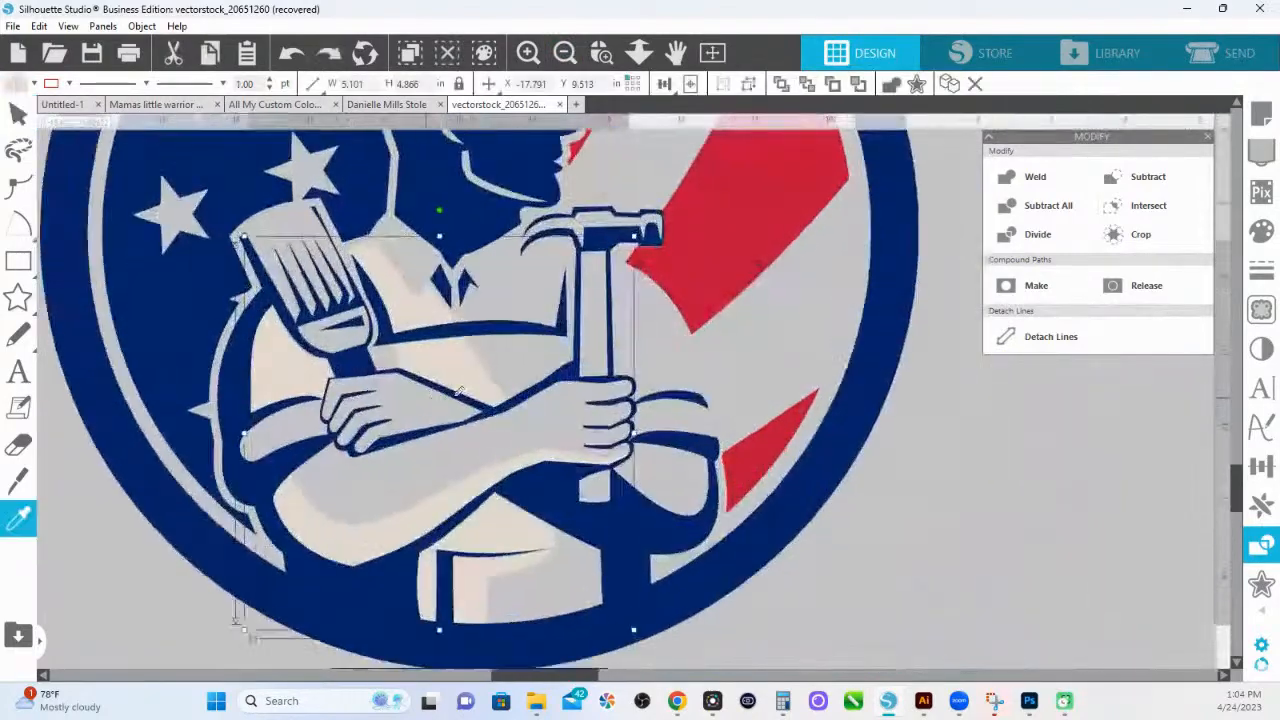
pyautogui.scroll(2, 457, 389)
pyautogui.press('Escape')
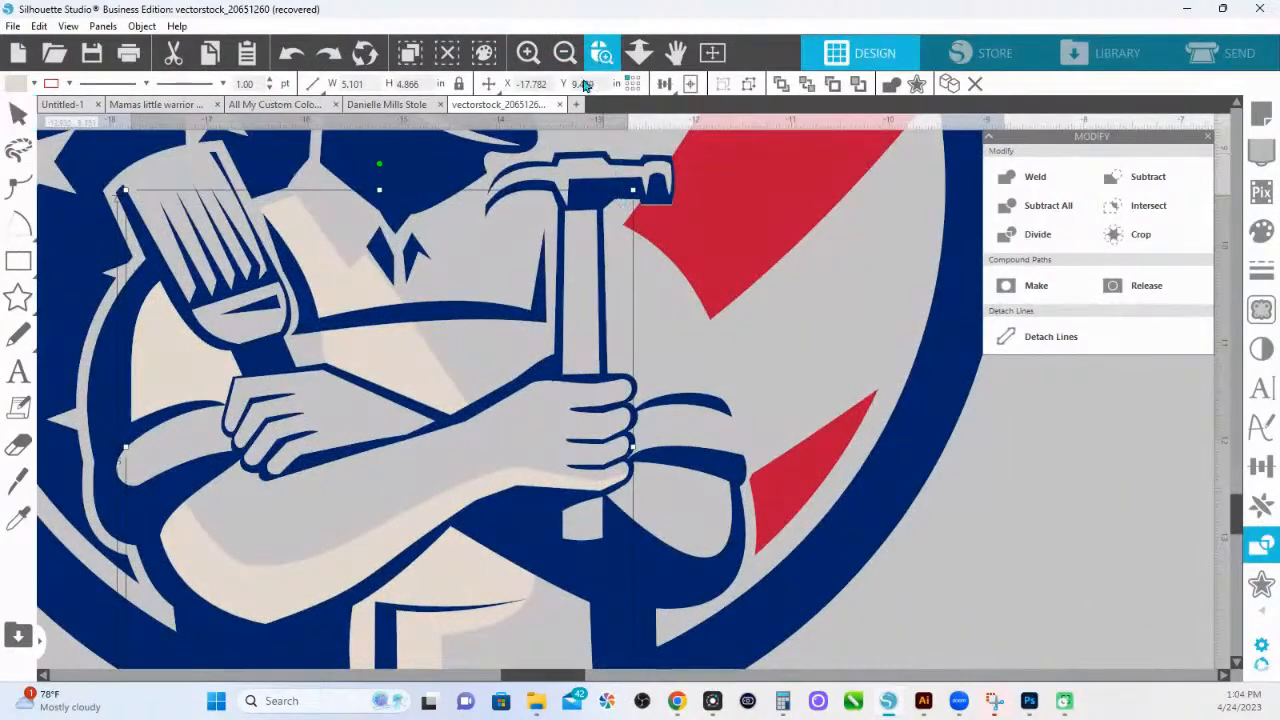
pyautogui.scroll(3, 405, 340)
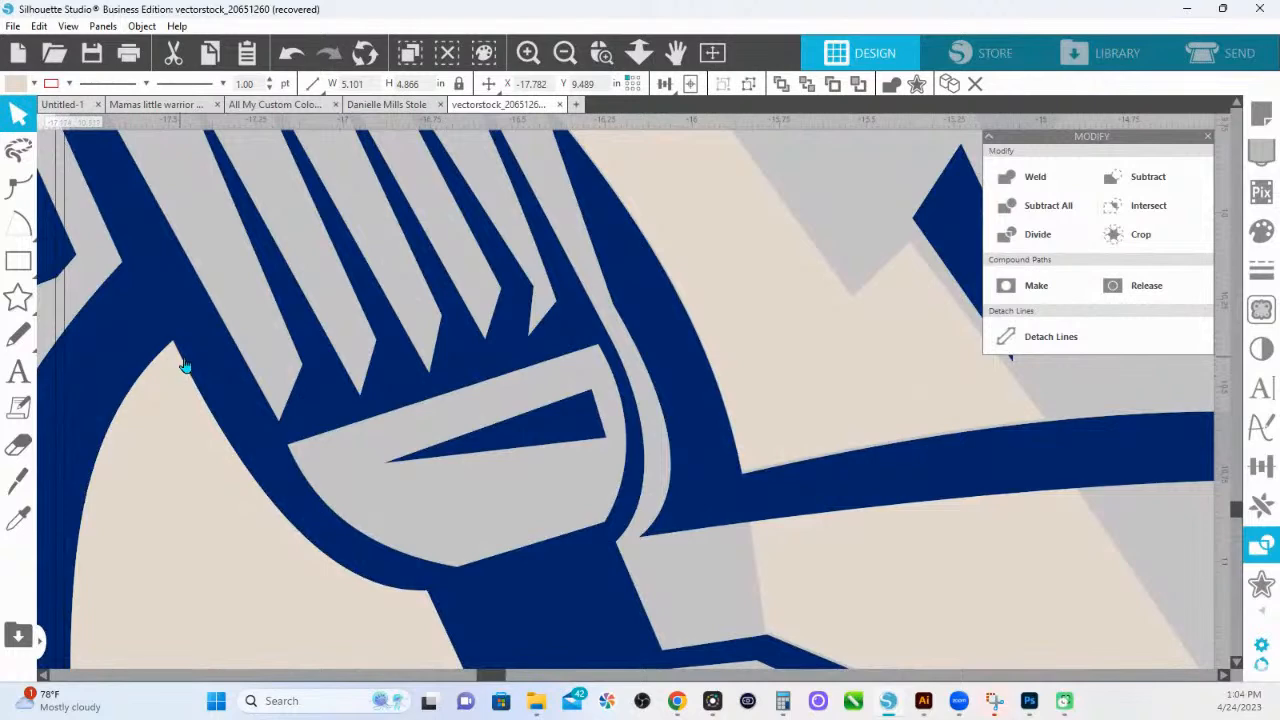
pyautogui.click(205, 365)
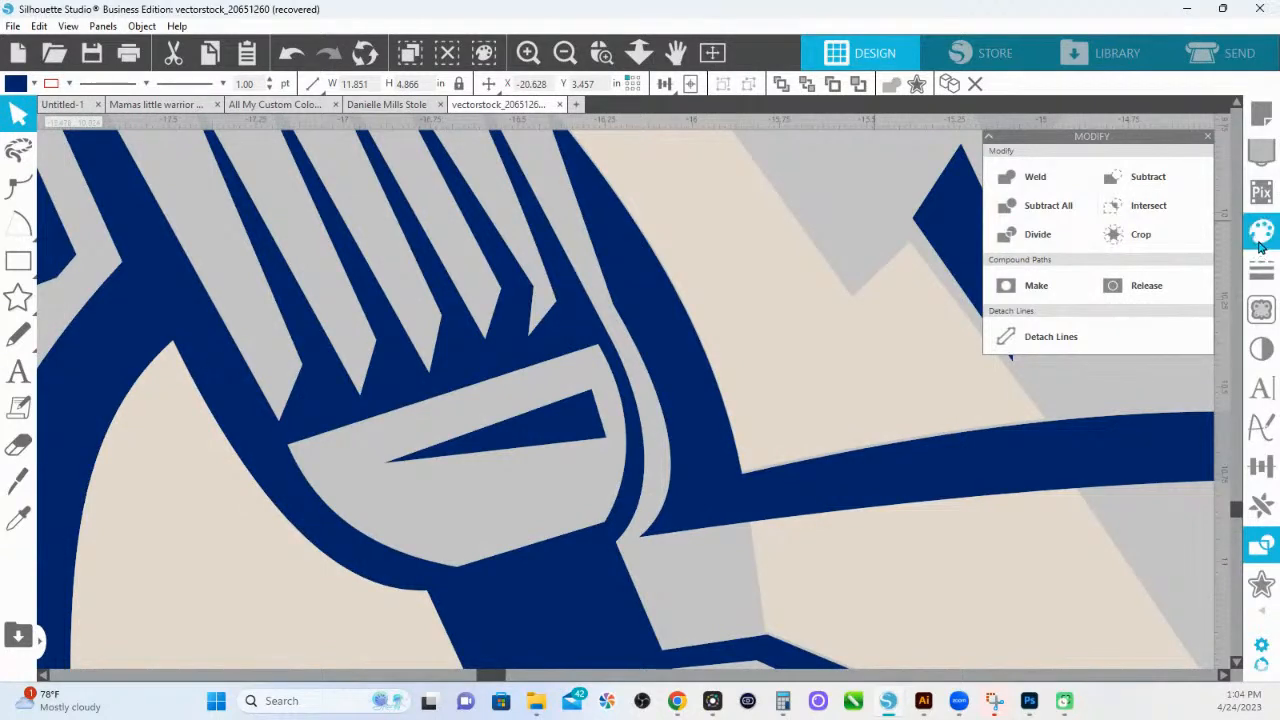
pyautogui.click(1261, 309)
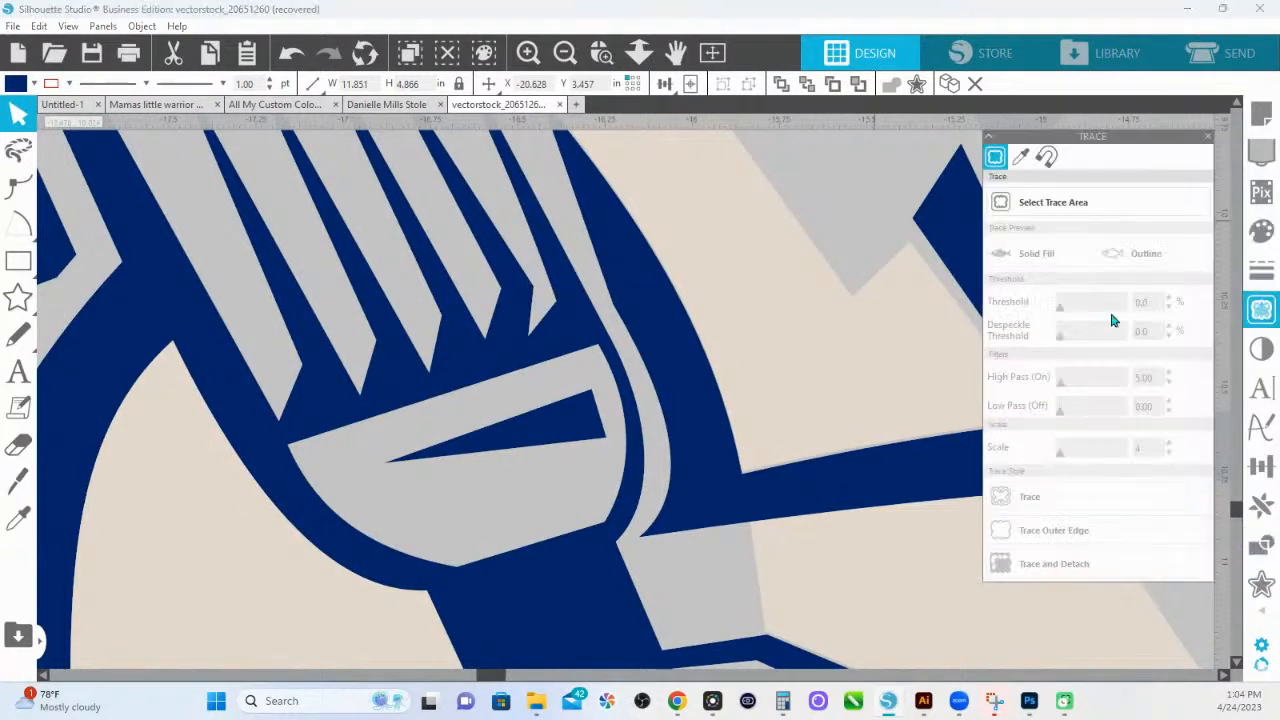
pyautogui.click(1261, 230)
pyautogui.moveTo(1068, 420); pyautogui.dragTo(1125, 418)
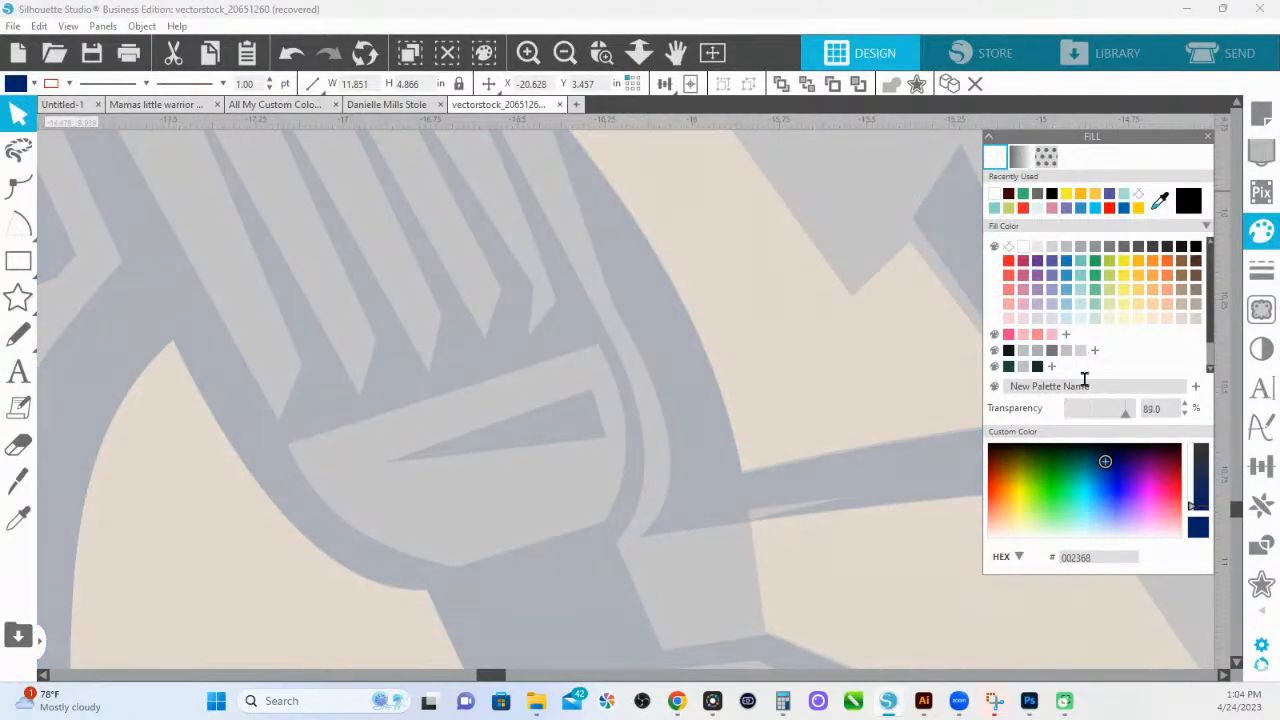
# Examine where the beige pieces meet the faded navy layer, first close up and across the whole badge.
pyautogui.click(788, 326)
pyautogui.moveTo(785, 324)
pyautogui.mouseDown()
pyautogui.moveTo(804, 320)
pyautogui.moveTo(766, 330)
pyautogui.moveTo(801, 327)
pyautogui.mouseUp()
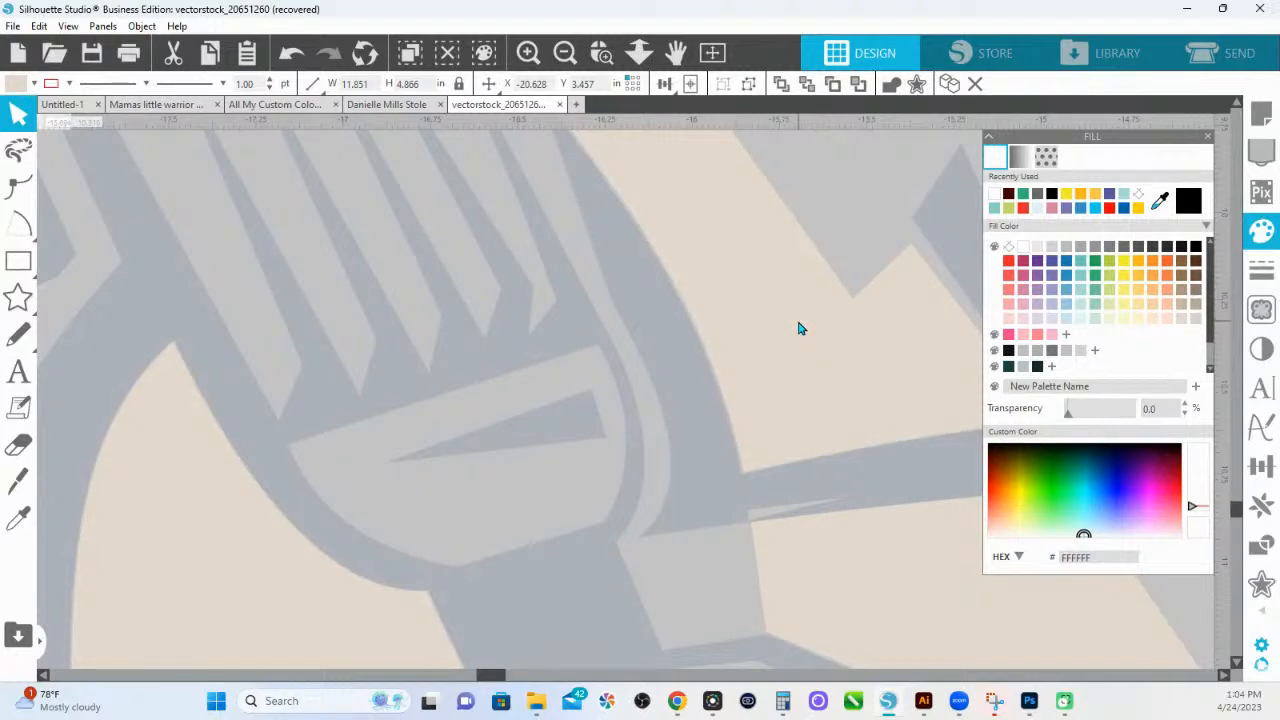
pyautogui.click(798, 323)
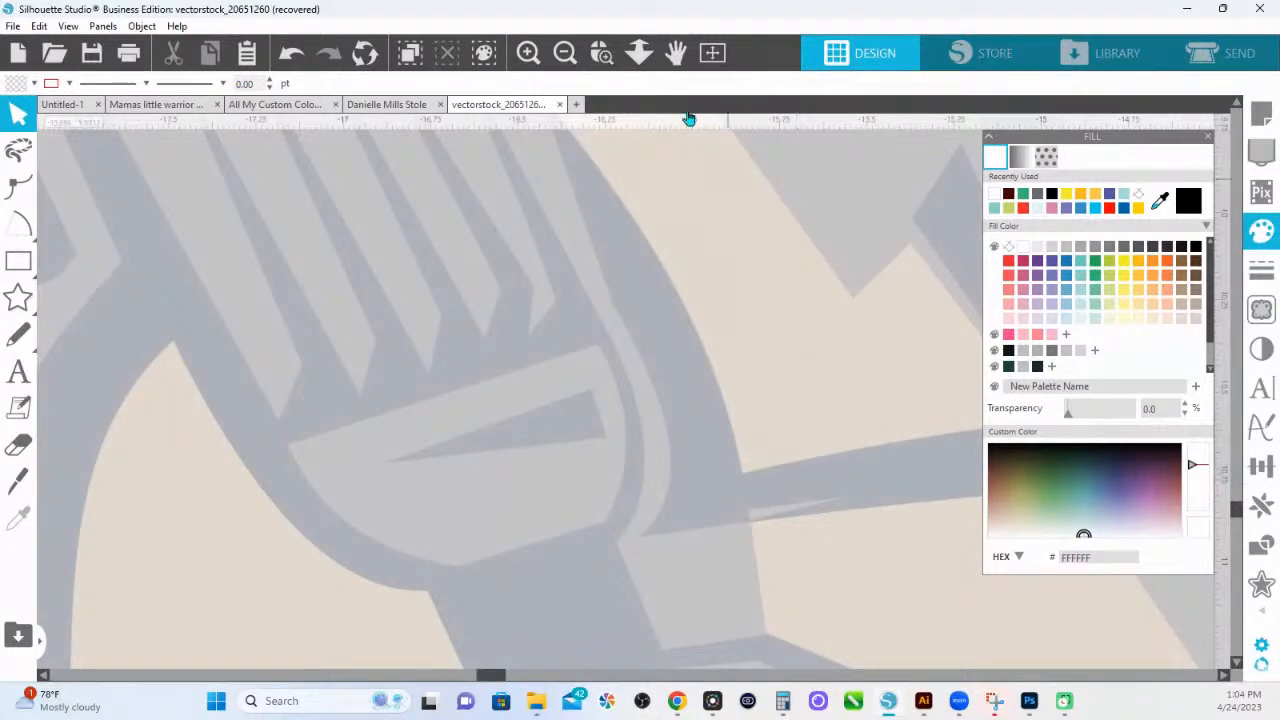
pyautogui.click(639, 52)
pyautogui.moveTo(594, 437); pyautogui.dragTo(478, 140)
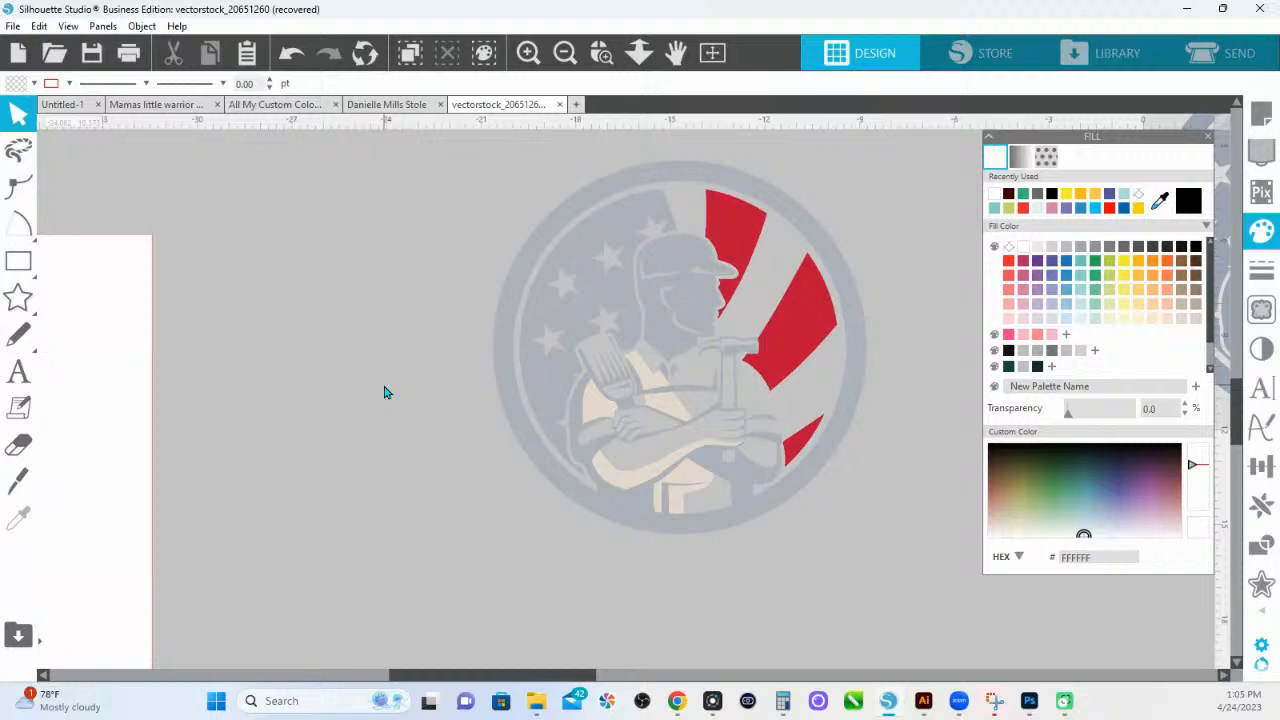
# Set the faded navy layer's fill transparency to 0%.
pyautogui.click(605, 275)
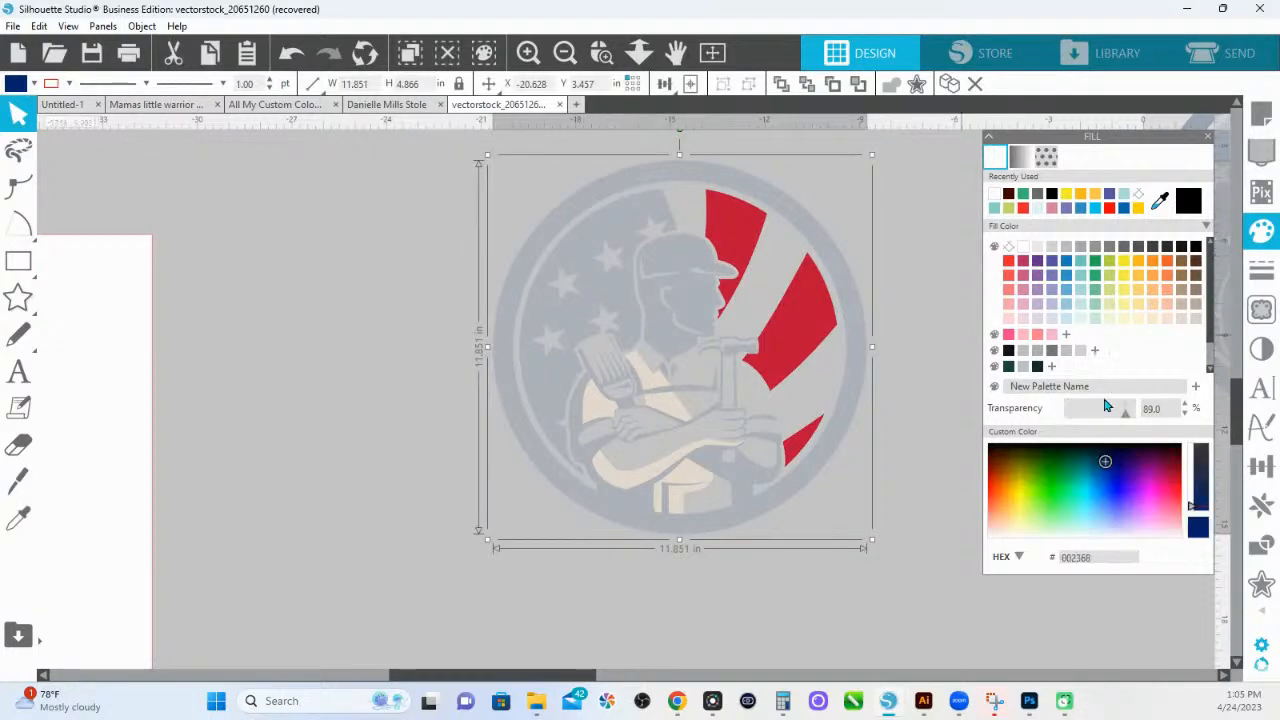
pyautogui.moveTo(1126, 410); pyautogui.dragTo(951, 423)
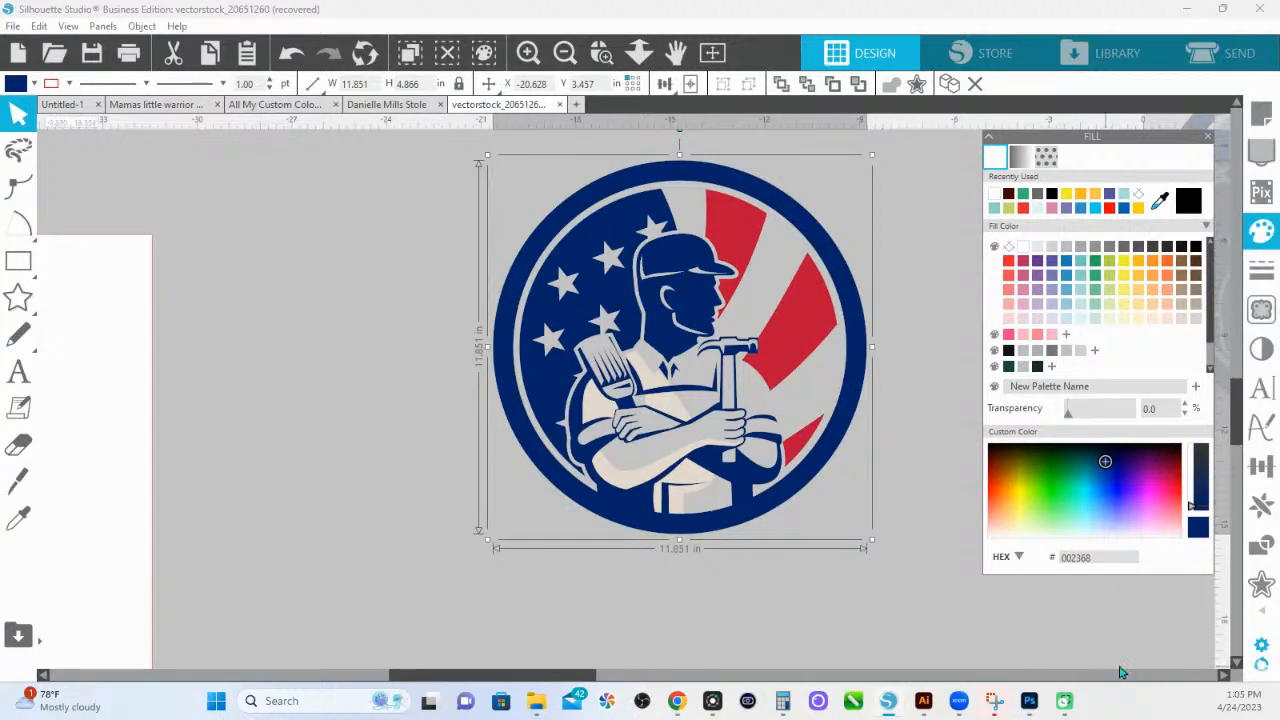
# Place a copy of the middle badge in the empty area below the row of three badges.
pyautogui.moveTo(690, 86)
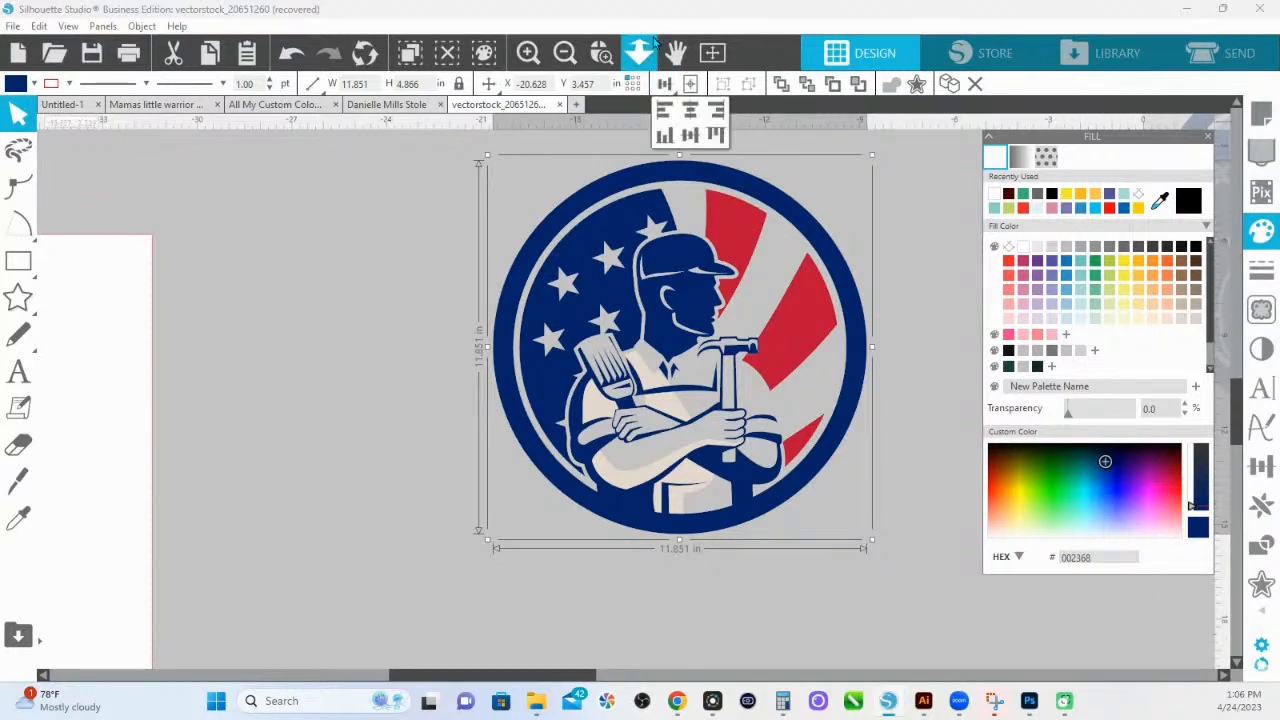
pyautogui.click(712, 54)
pyautogui.moveTo(842, 420); pyautogui.dragTo(356, 480)
pyautogui.click(495, 330)
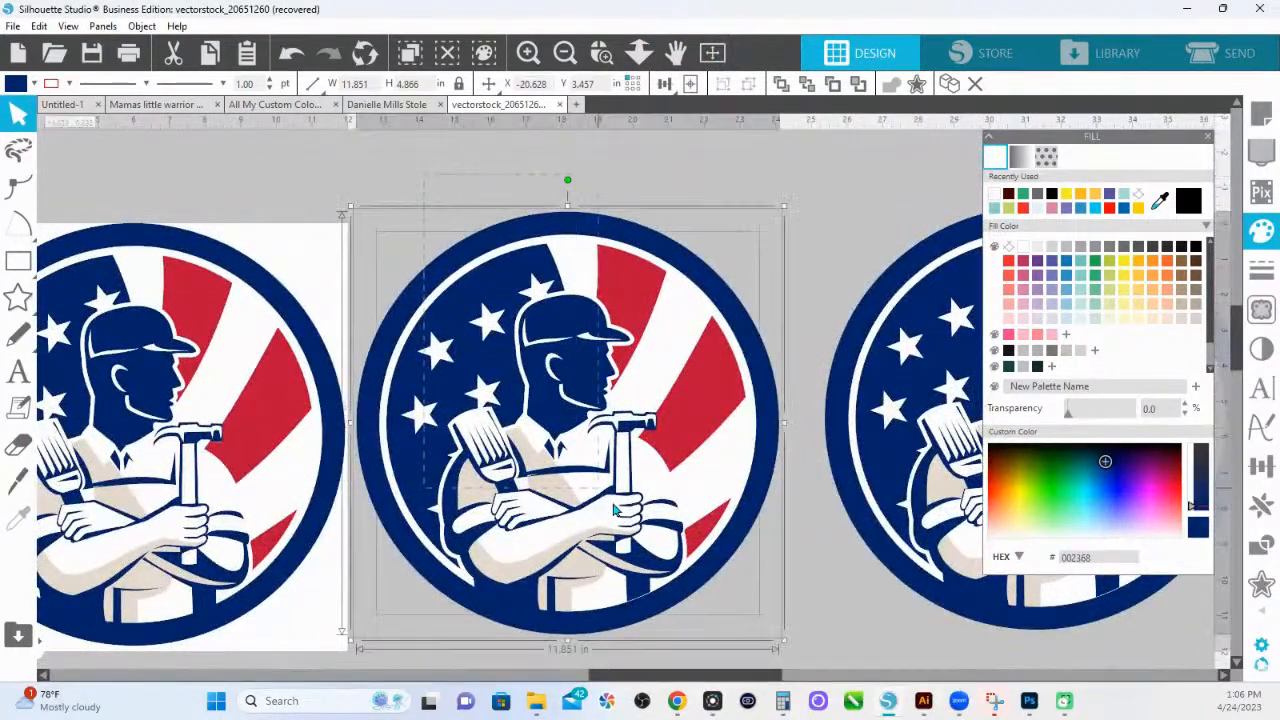
pyautogui.moveTo(731, 631); pyautogui.dragTo(731, 632)
pyautogui.moveTo(690, 280); pyautogui.dragTo(731, 597)
pyautogui.scroll(-4, 837, 463)
pyautogui.scroll(-5, 837, 463)
pyautogui.click(834, 319)
pyautogui.scroll(2, 834, 319)
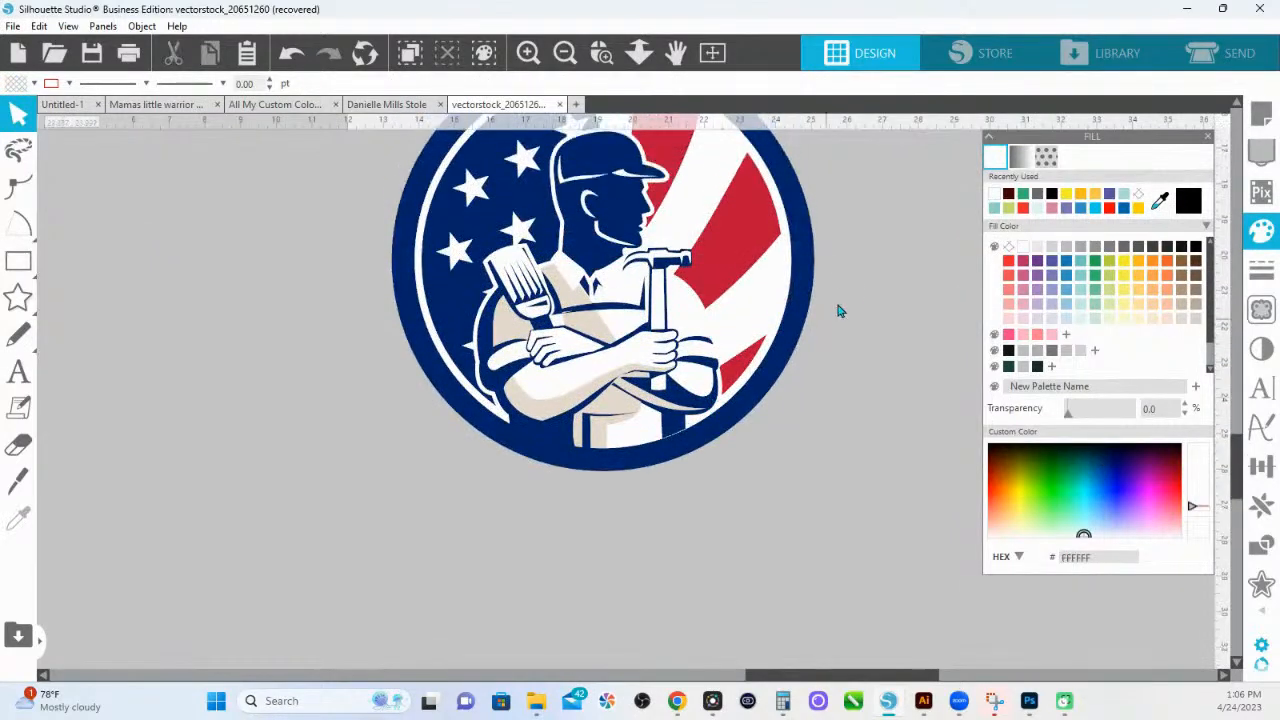
pyautogui.moveTo(801, 272); pyautogui.dragTo(790, 312)
pyautogui.click(873, 472)
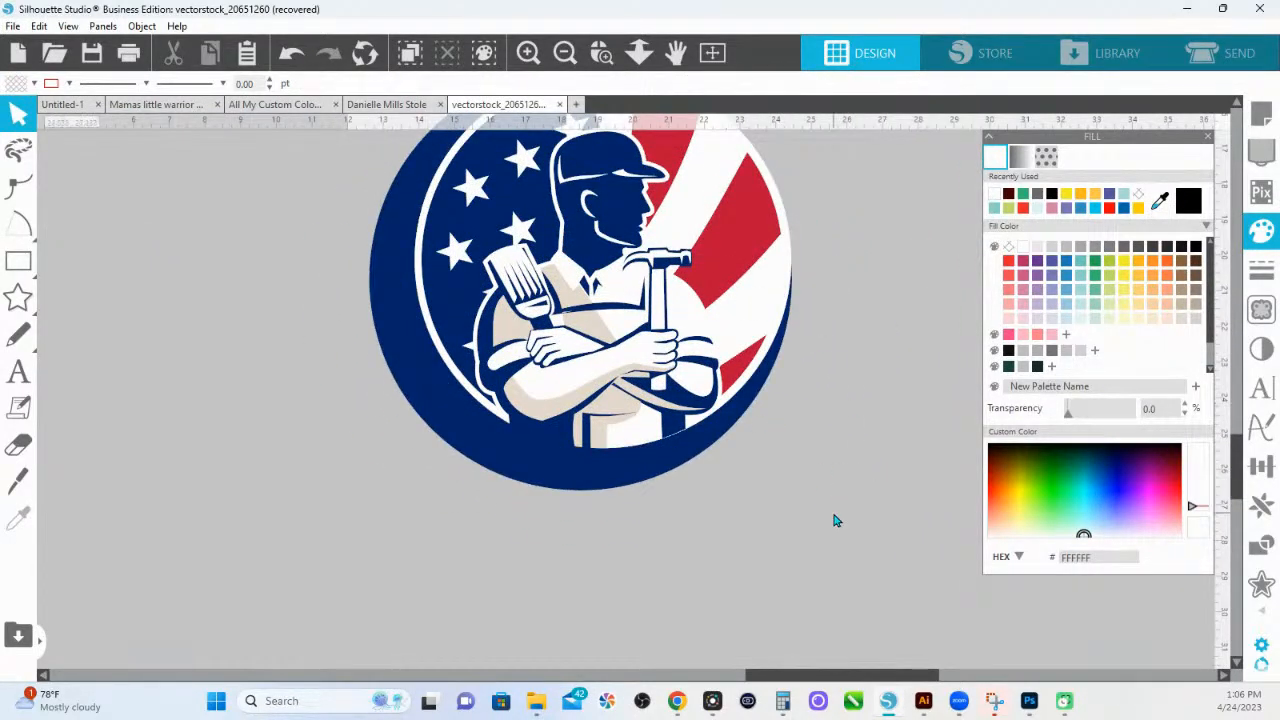
pyautogui.hotkey('ctrl', 'z')
# Select all parts of the badge copy below the row and ungroup them.
pyautogui.scroll(3, 798, 616)
pyautogui.moveTo(845, 612); pyautogui.dragTo(270, 157)
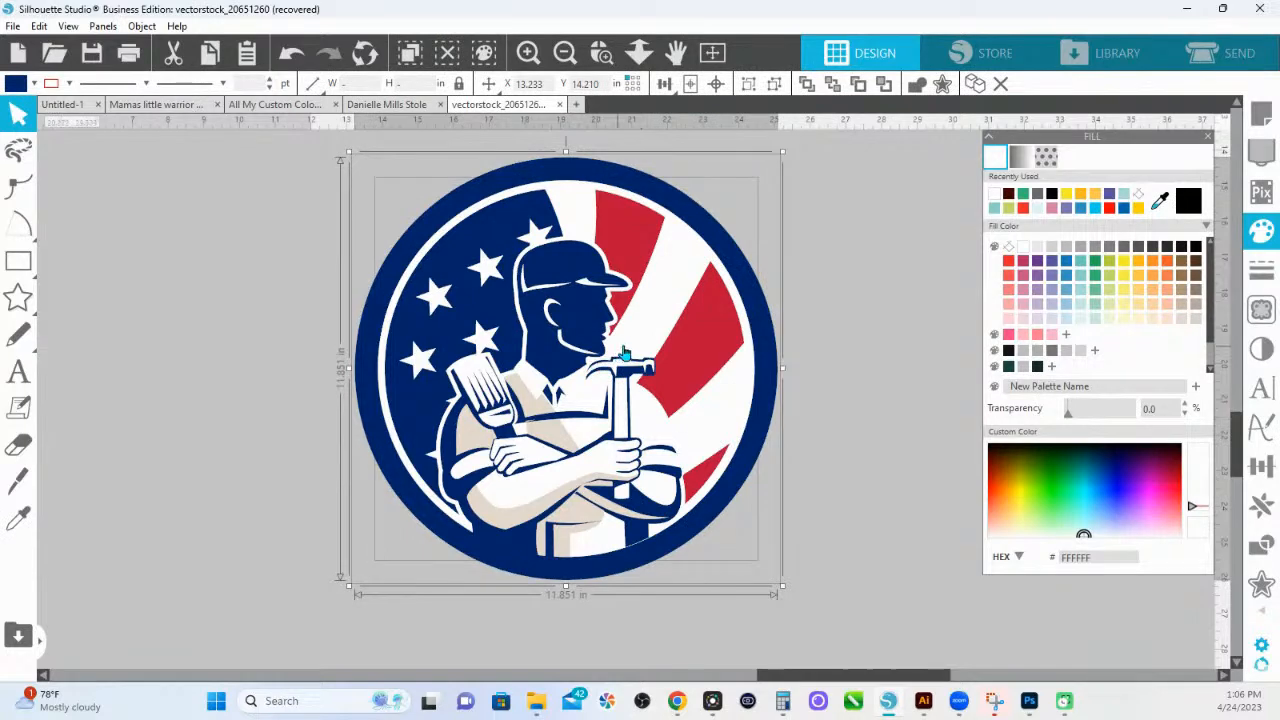
pyautogui.rightClick(632, 348)
pyautogui.click(688, 499)
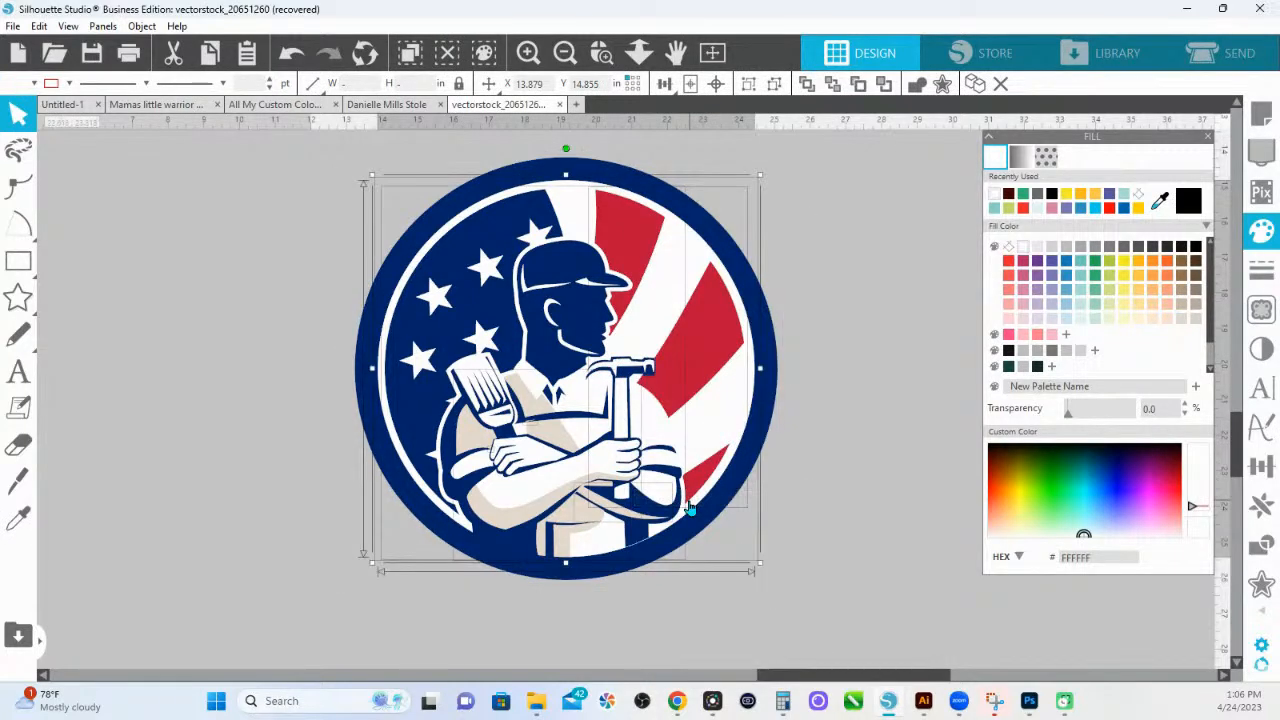
# Draw a rectangle about 19.3 by 14.4 in around the badge copy below the row.
pyautogui.click(601, 58)
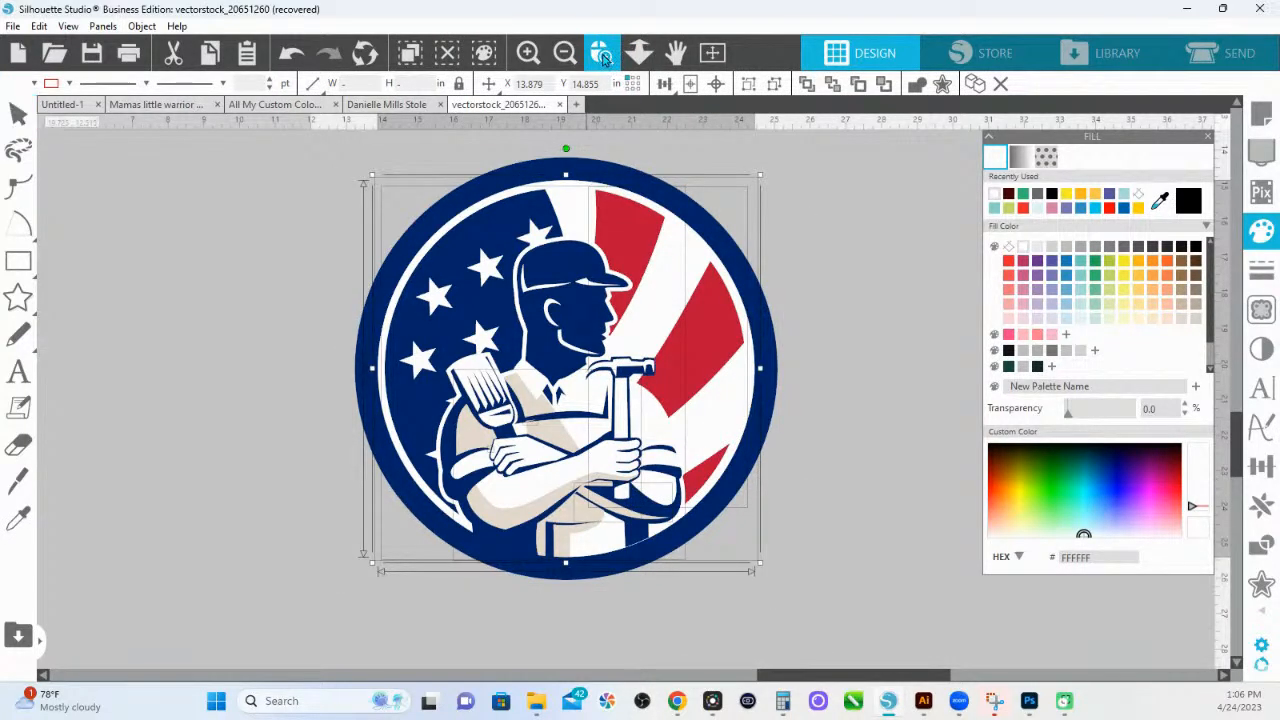
pyautogui.moveTo(333, 179); pyautogui.dragTo(833, 598)
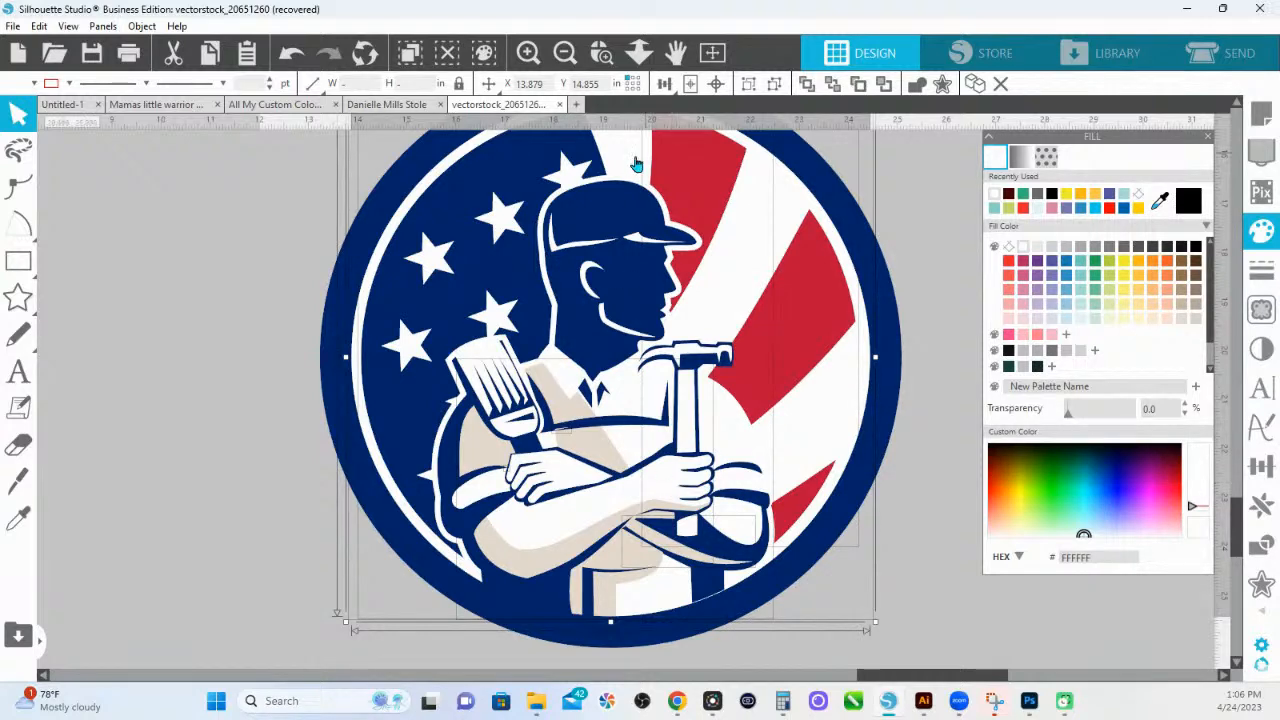
pyautogui.click(639, 52)
pyautogui.moveTo(700, 319); pyautogui.dragTo(692, 410)
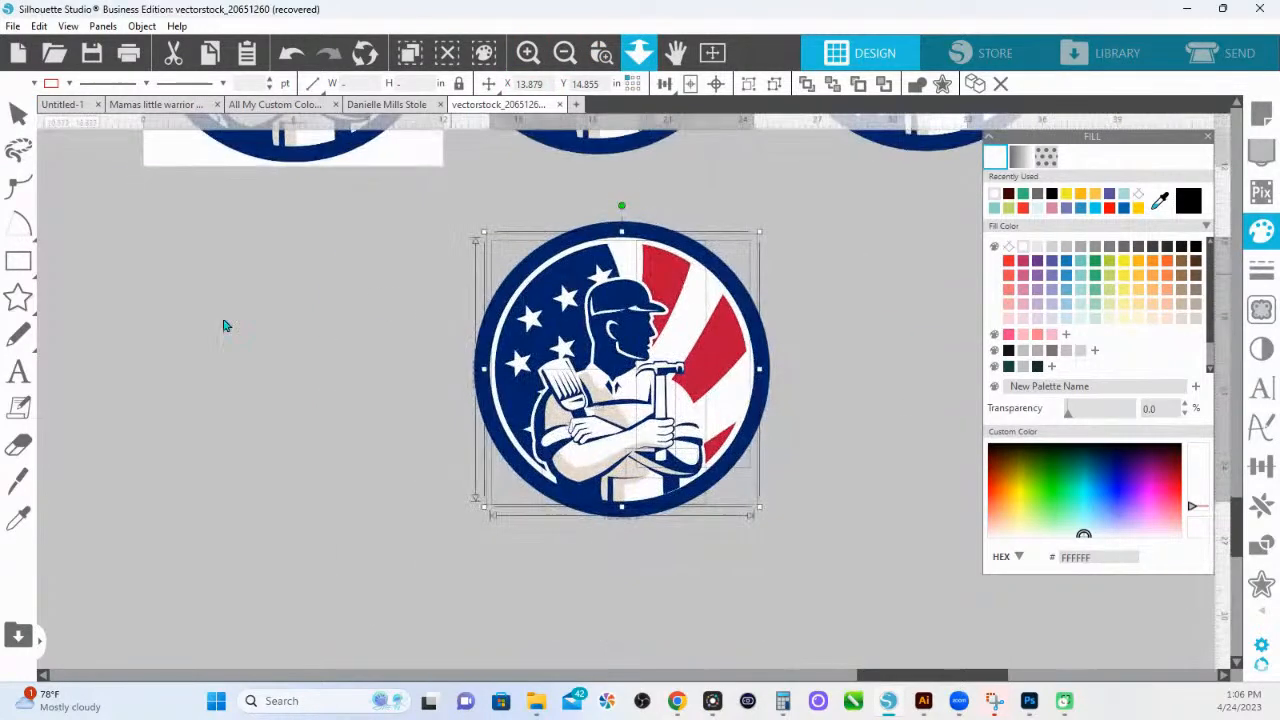
pyautogui.click(16, 266)
pyautogui.moveTo(369, 209)
pyautogui.mouseDown()
pyautogui.moveTo(592, 260)
pyautogui.moveTo(851, 571)
pyautogui.mouseUp()
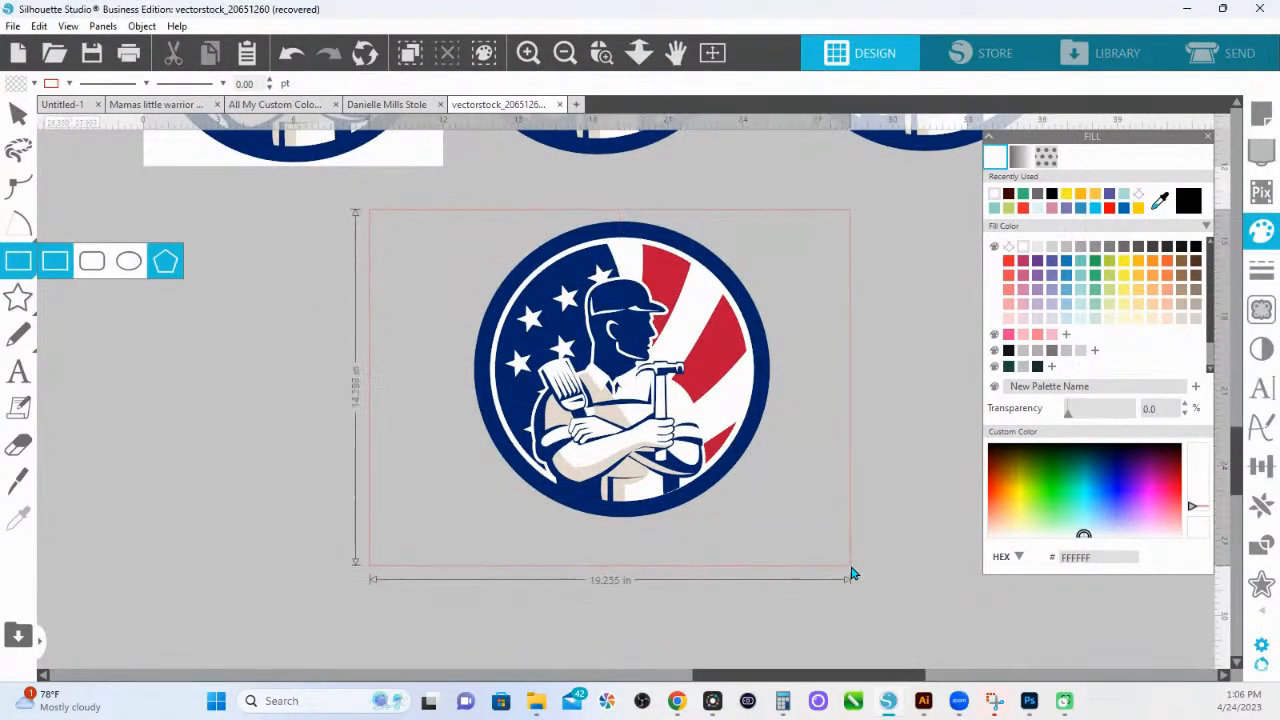
# Fill the rectangle with light teal A9DCD9 and send it to the back behind the badge.
pyautogui.click(1083, 290)
pyautogui.rightClick(791, 304)
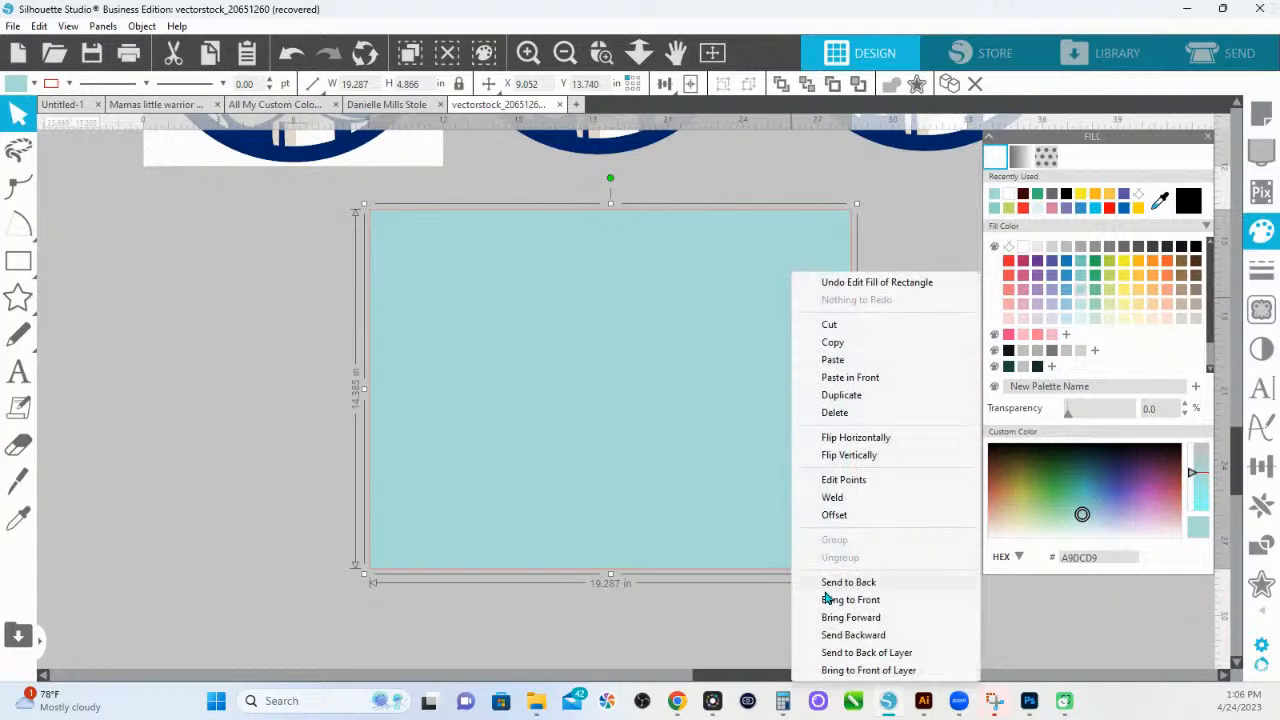
pyautogui.click(838, 584)
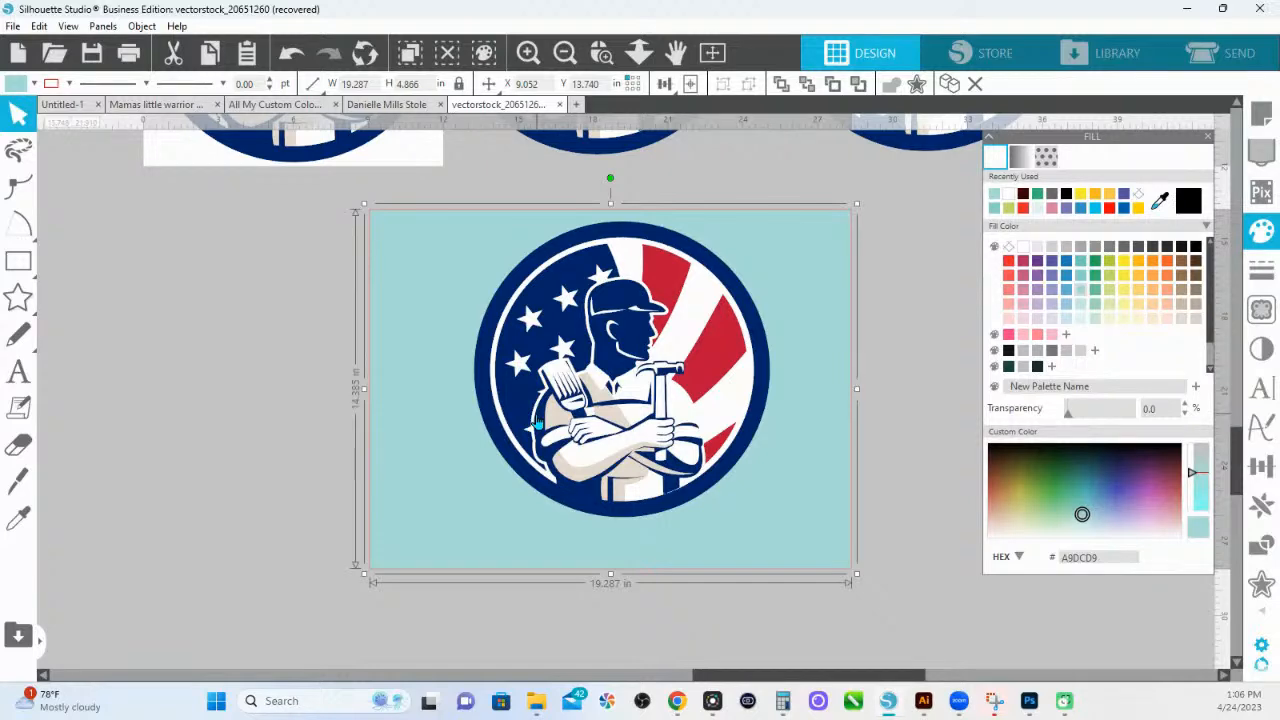
# Move the solid navy circle, the white circle and the red stripes off the badge, outside the teal rectangle.
pyautogui.moveTo(639, 235); pyautogui.dragTo(209, 334)
pyautogui.click(243, 329)
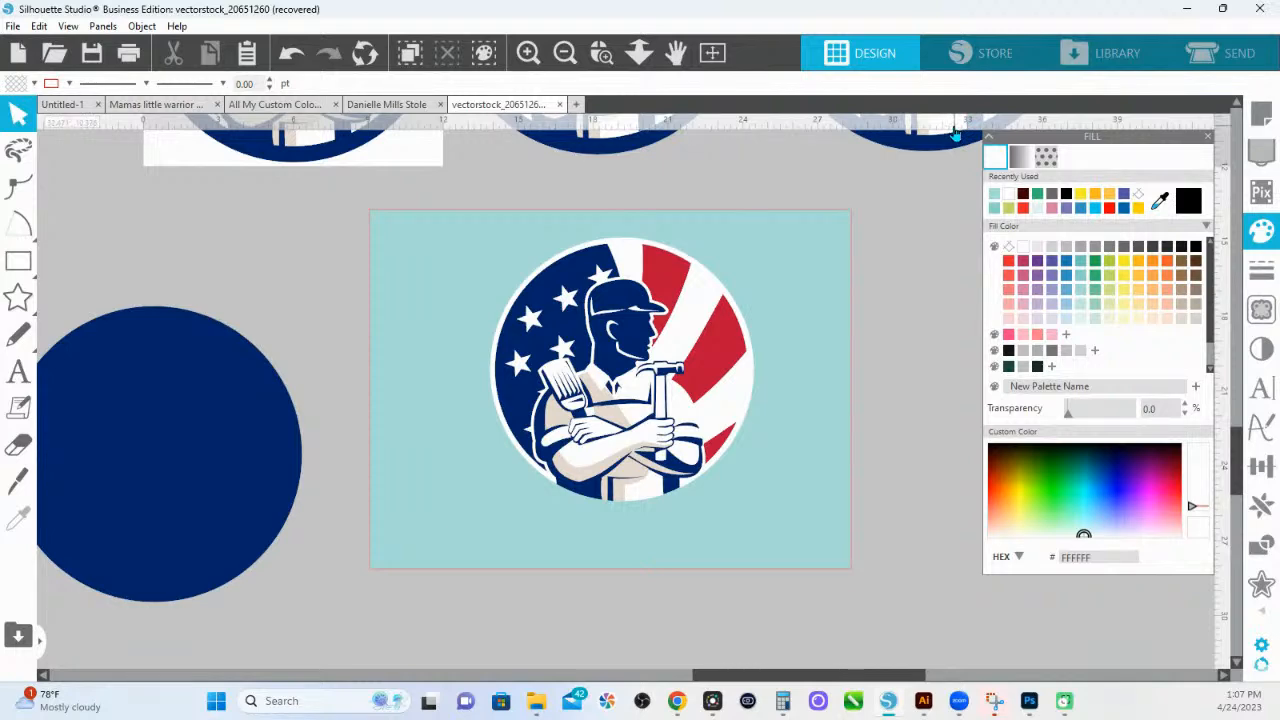
pyautogui.moveTo(626, 251); pyautogui.dragTo(508, 507)
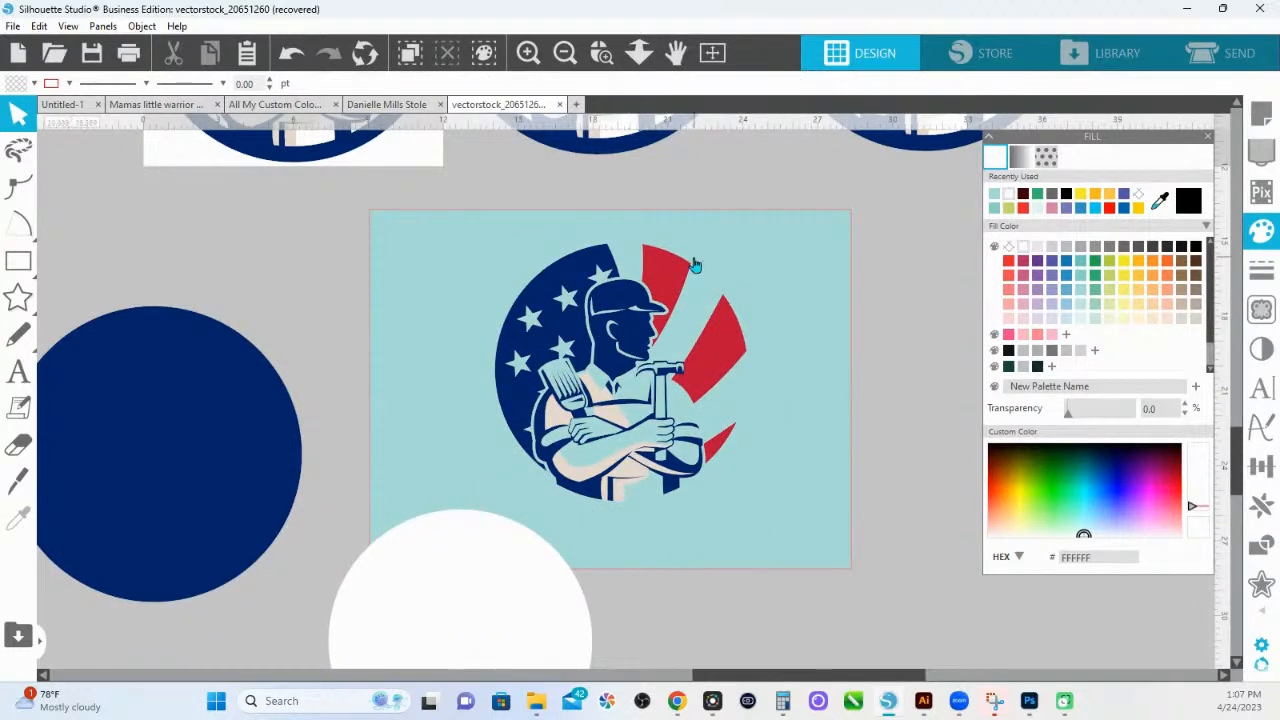
pyautogui.moveTo(470, 539); pyautogui.dragTo(664, 306)
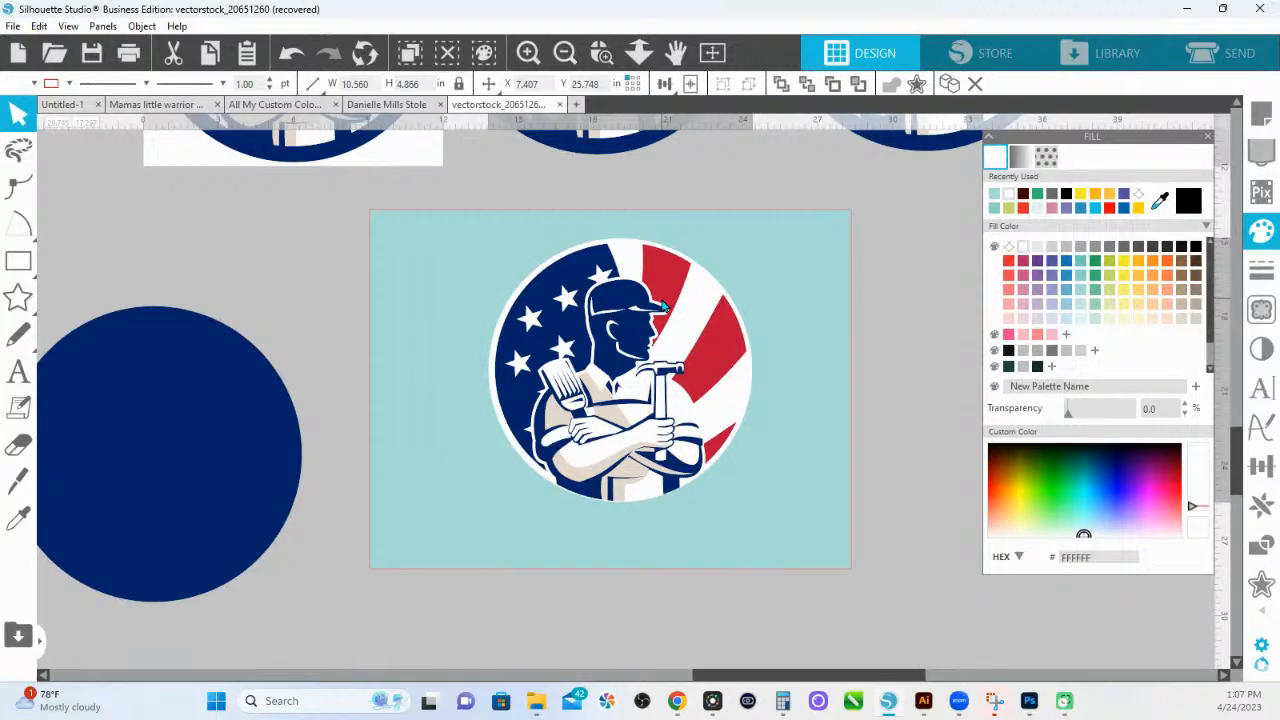
pyautogui.press('Escape')
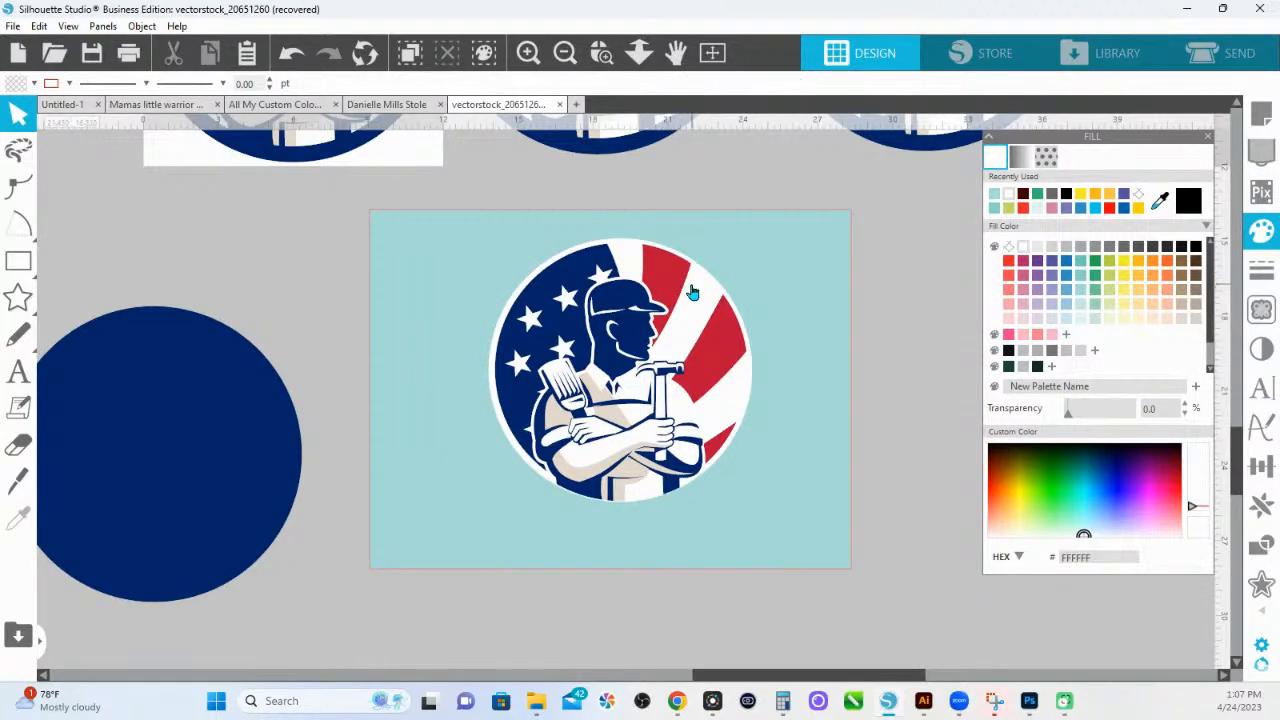
pyautogui.moveTo(676, 335); pyautogui.dragTo(390, 703)
pyautogui.click(666, 205)
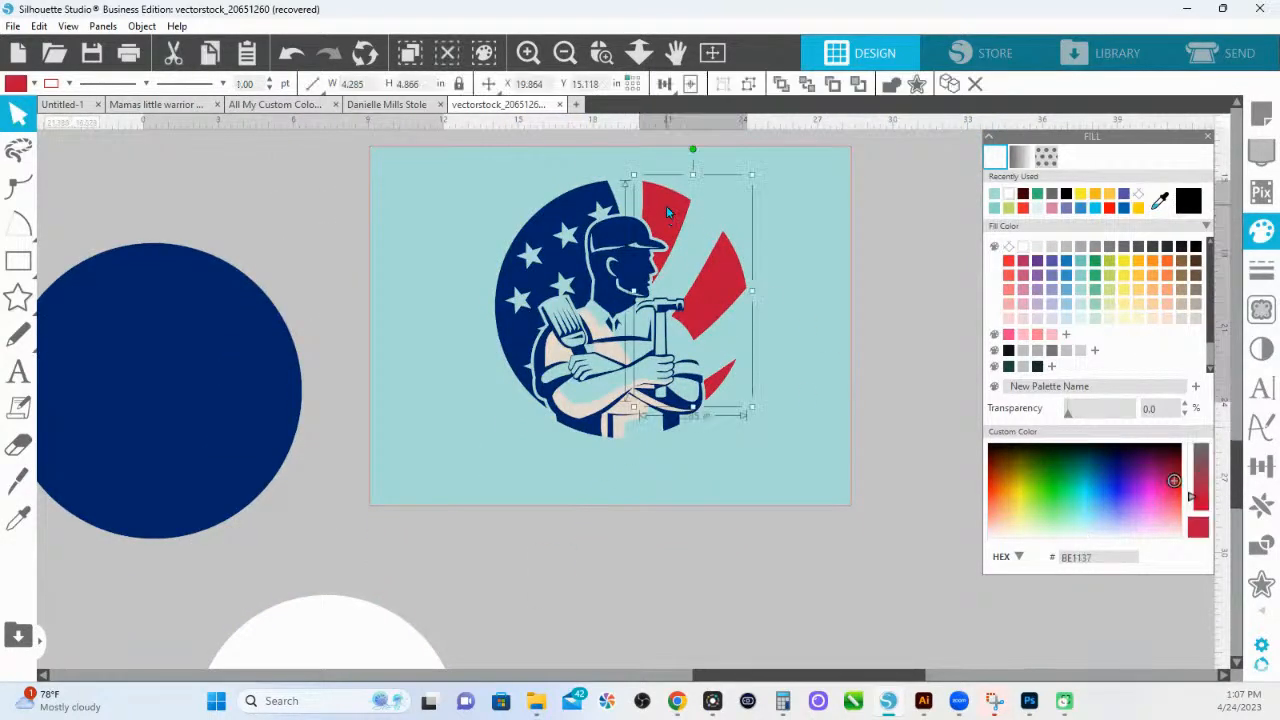
pyautogui.moveTo(668, 201); pyautogui.dragTo(888, 523)
# Place a copy of the badge above the row to its right and ungroup the copy.
pyautogui.click(639, 50)
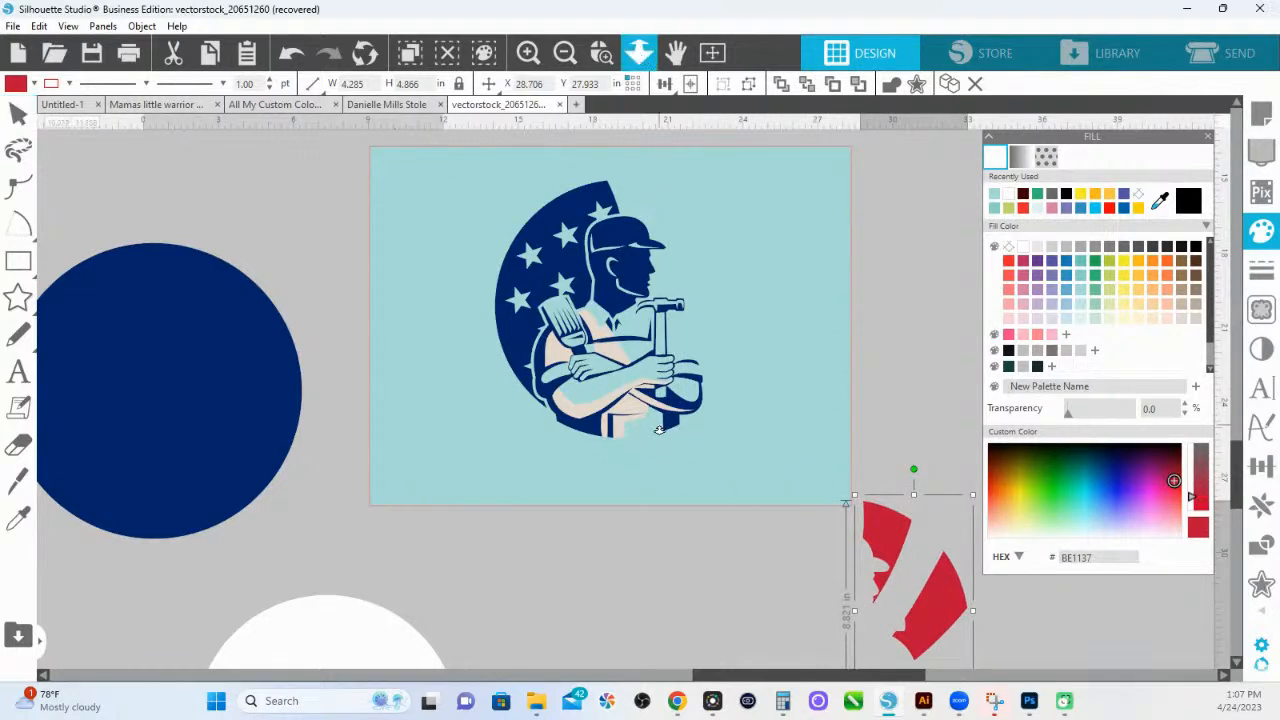
pyautogui.click(529, 178)
pyautogui.moveTo(347, 196); pyautogui.dragTo(368, 199)
pyautogui.click(518, 176)
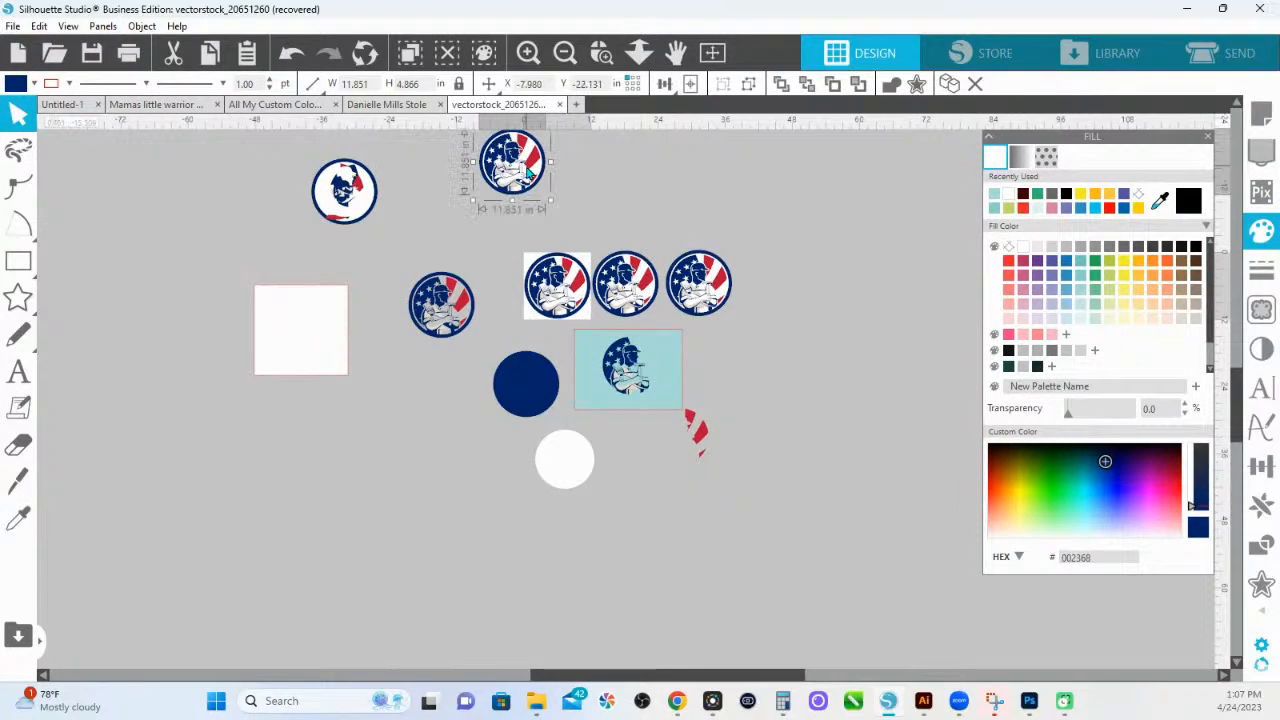
pyautogui.moveTo(536, 172); pyautogui.dragTo(702, 190)
pyautogui.rightClick(692, 187)
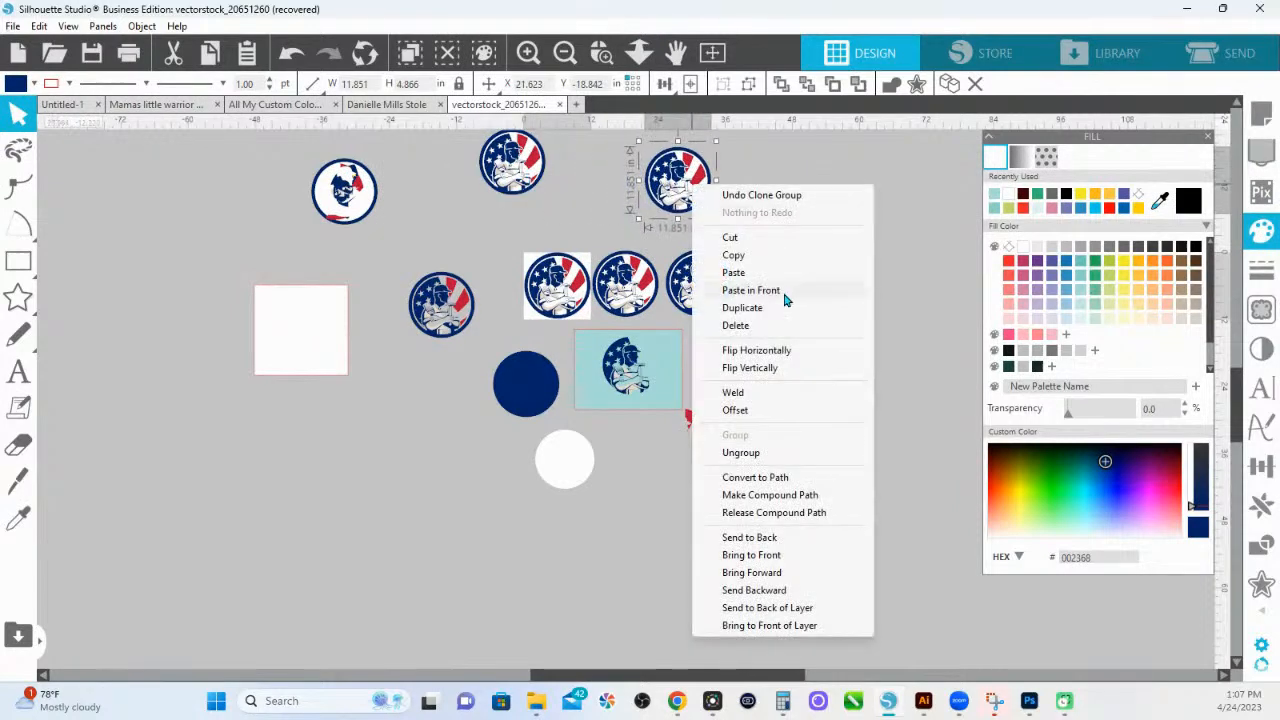
pyautogui.click(770, 453)
# Shift the red stripes outward over the ungrouped copy's navy ring and slide them back toward the worker.
pyautogui.click(601, 54)
pyautogui.moveTo(628, 165); pyautogui.dragTo(739, 224)
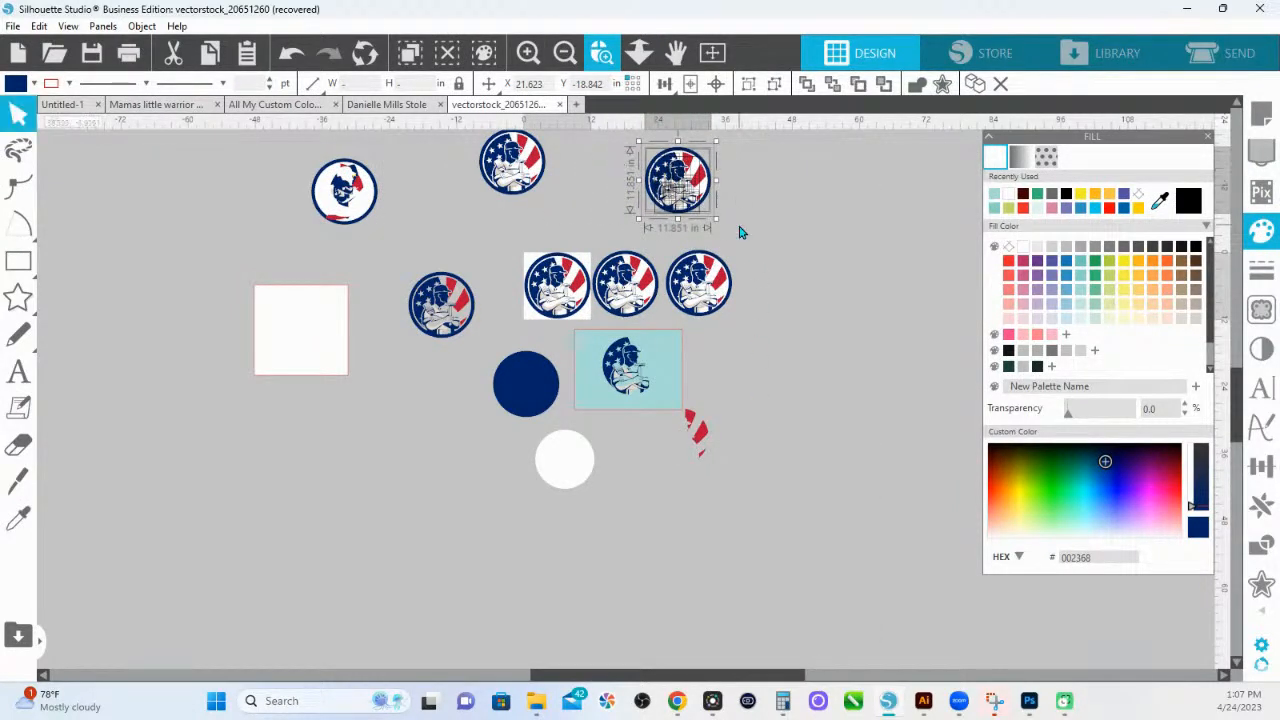
pyautogui.click(835, 281)
pyautogui.click(601, 54)
pyautogui.moveTo(544, 206); pyautogui.dragTo(821, 418)
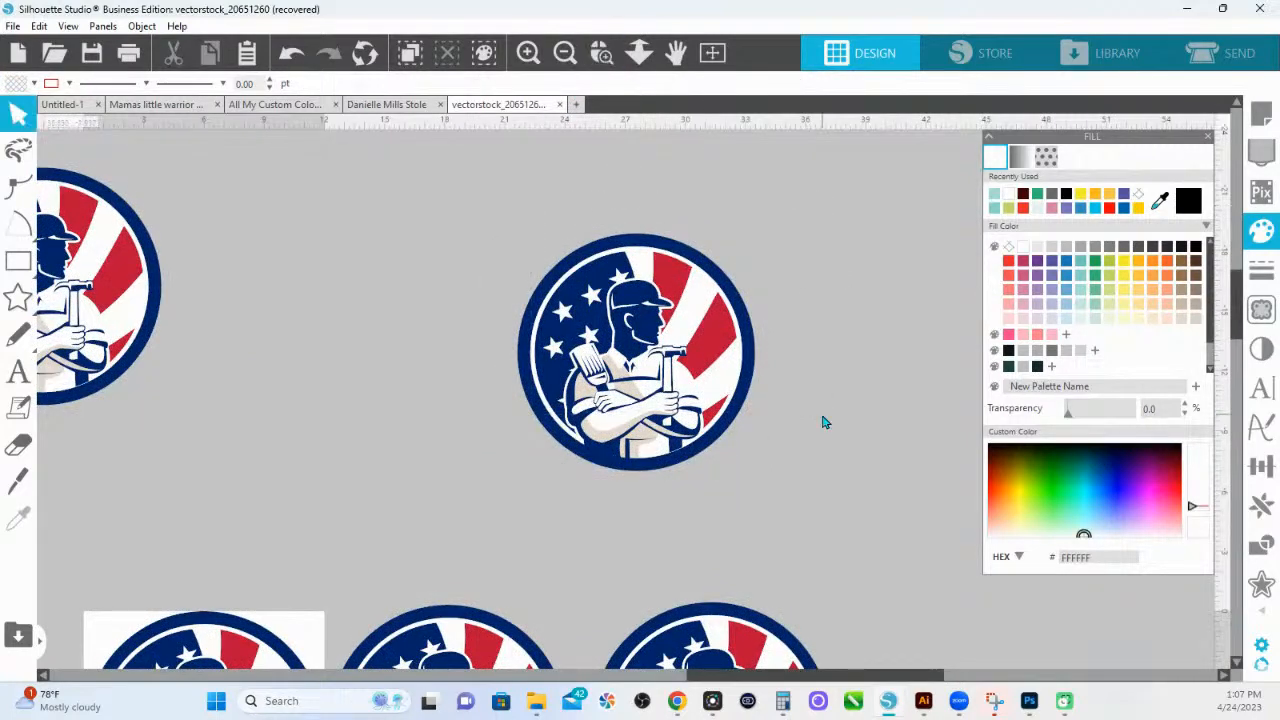
pyautogui.click(606, 343)
pyautogui.moveTo(614, 343); pyautogui.dragTo(677, 273)
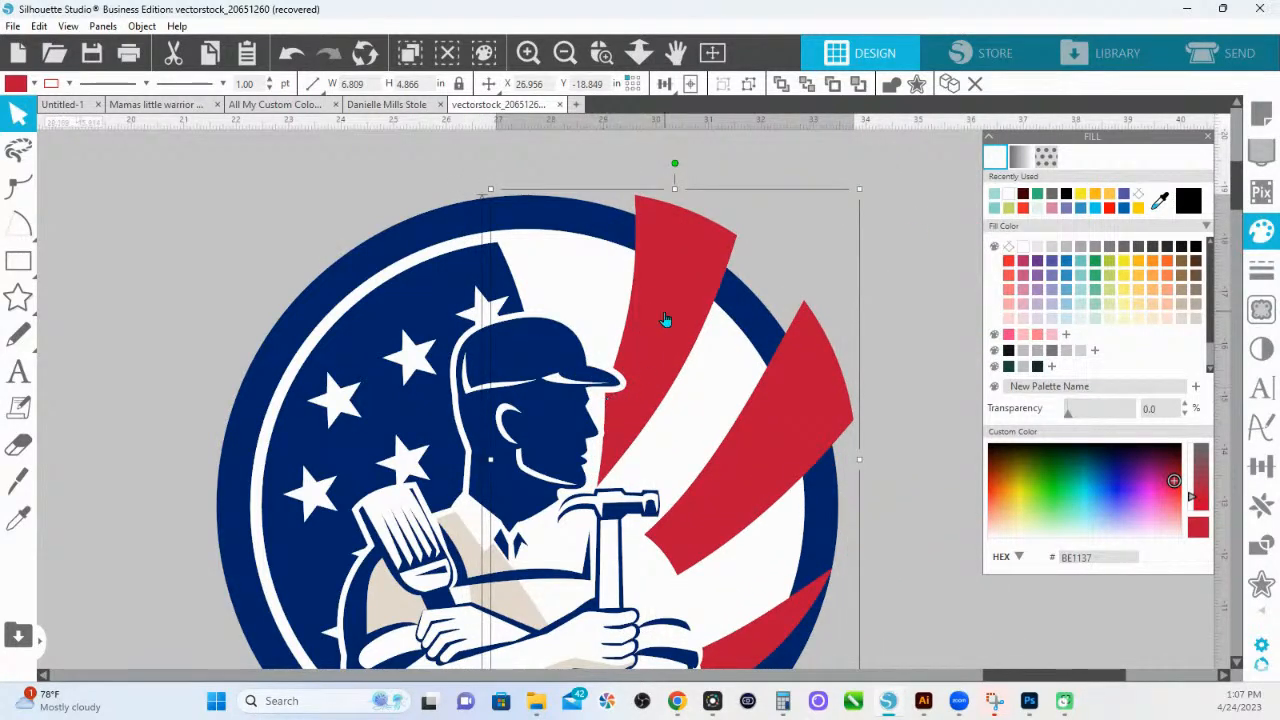
pyautogui.moveTo(666, 320); pyautogui.dragTo(594, 306)
# Examine the cut edges of the separated red stripes beside the teal rectangle.
pyautogui.moveTo(702, 640); pyautogui.dragTo(410, 47)
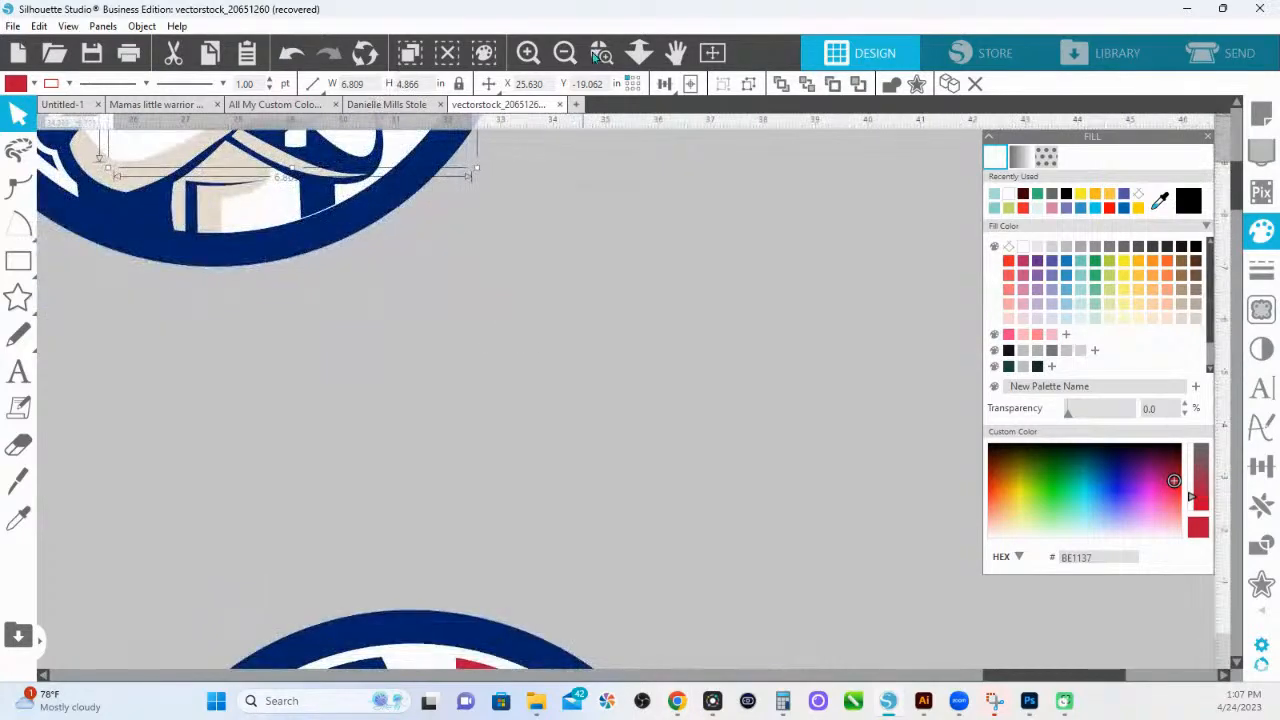
pyautogui.click(712, 53)
pyautogui.moveTo(702, 640); pyautogui.dragTo(543, 343)
pyautogui.moveTo(525, 437); pyautogui.dragTo(229, 163)
pyautogui.moveTo(456, 165); pyautogui.dragTo(137, 212)
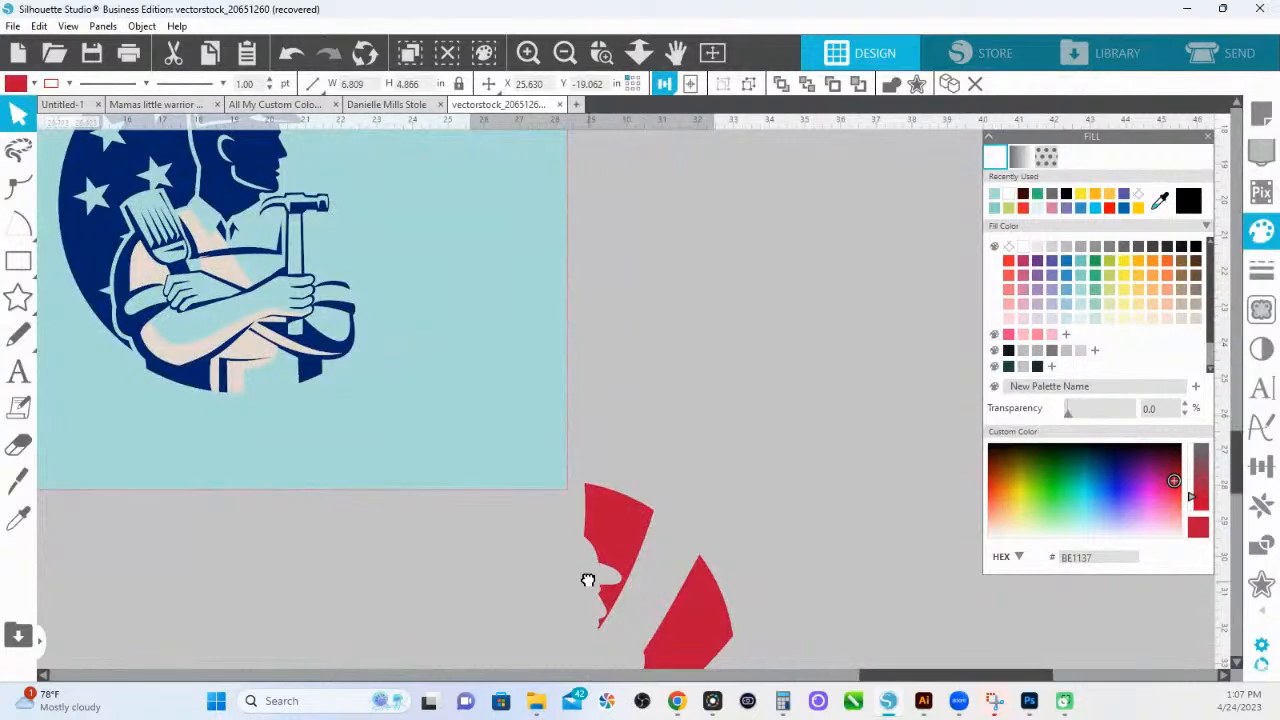
pyautogui.moveTo(586, 586); pyautogui.dragTo(566, 263)
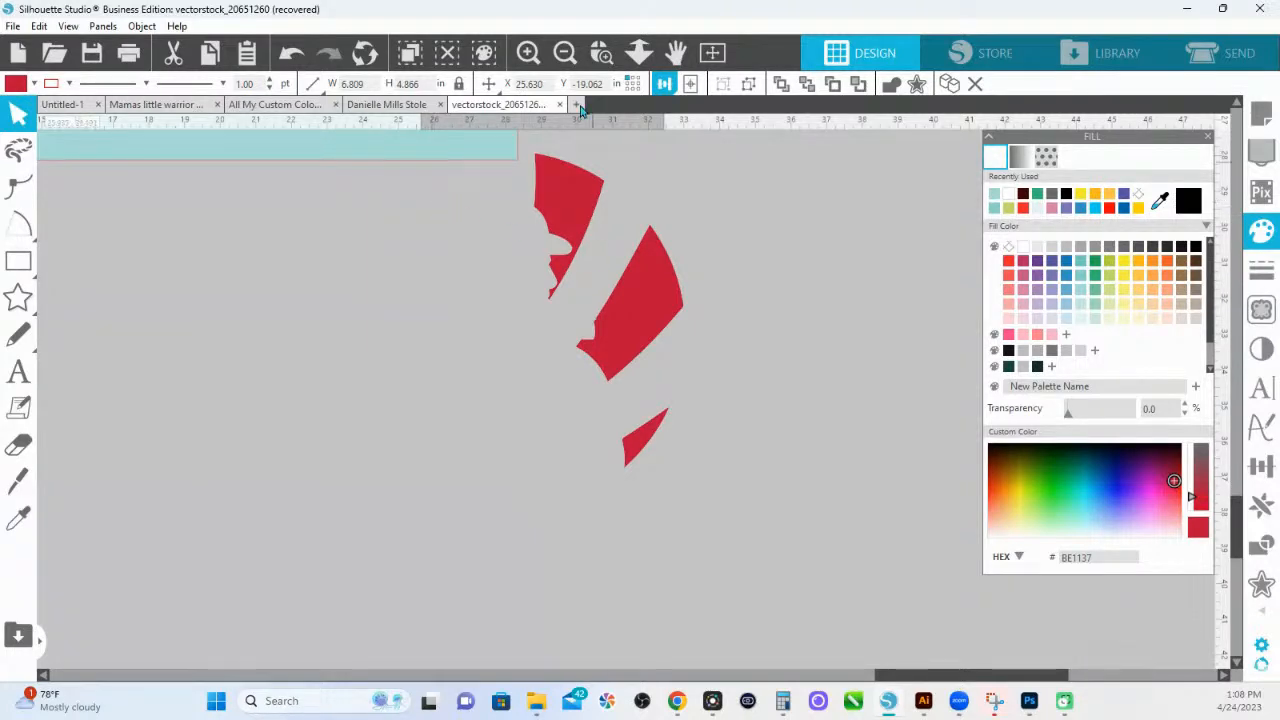
# Move the navy worker-and-stars layer sideways off the beige pieces, across the teal rectangle's edge.
pyautogui.click(639, 52)
pyautogui.moveTo(606, 443); pyautogui.dragTo(521, 197)
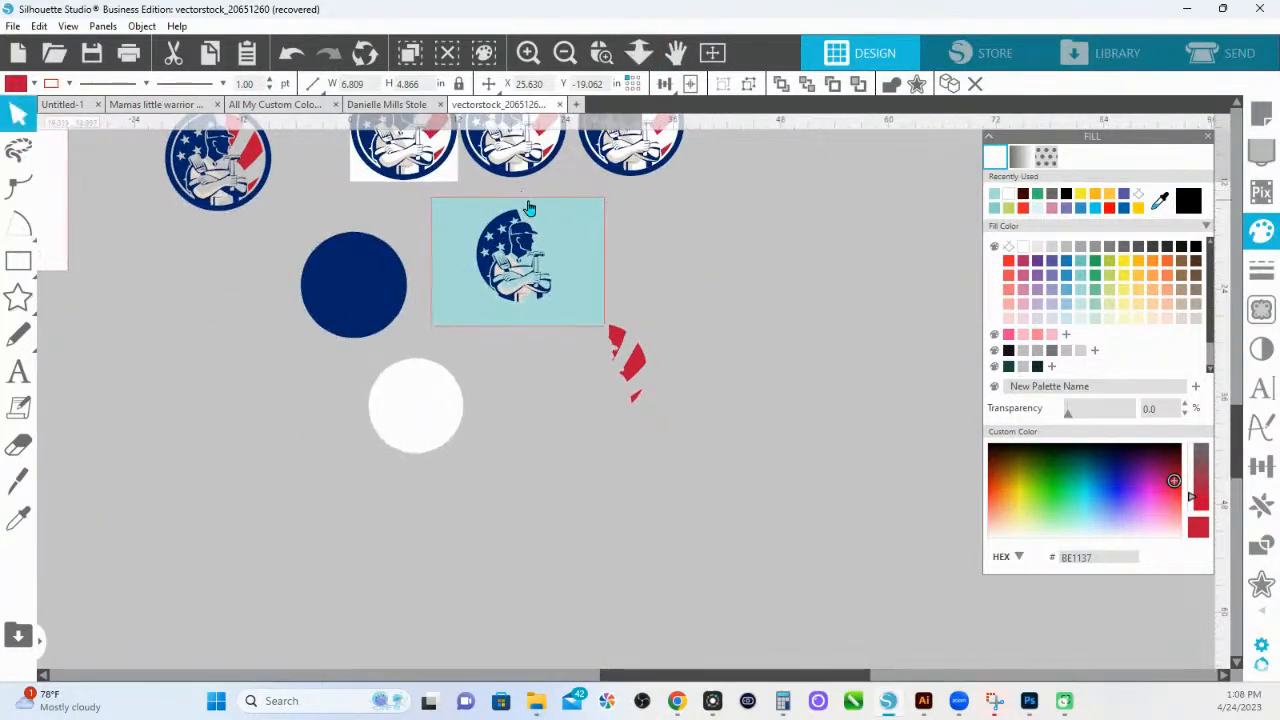
pyautogui.click(603, 50)
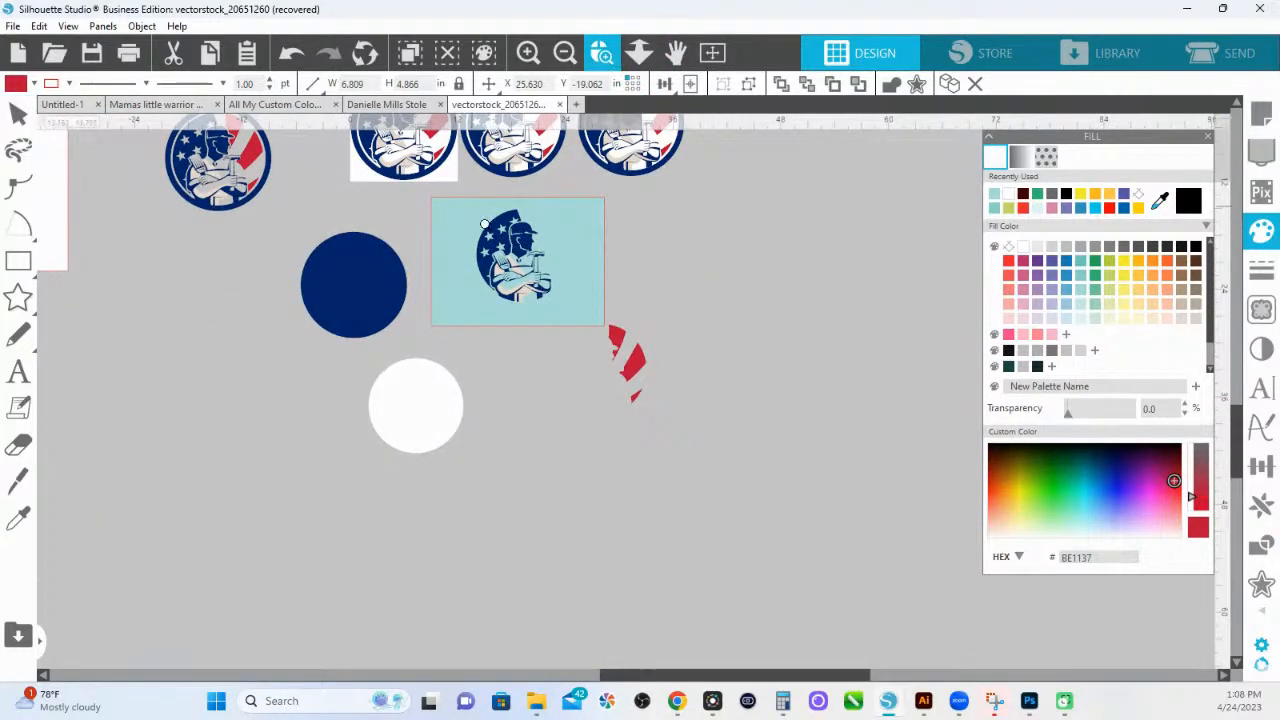
pyautogui.moveTo(474, 206); pyautogui.dragTo(678, 362)
pyautogui.click(551, 409)
pyautogui.rightClick(522, 405)
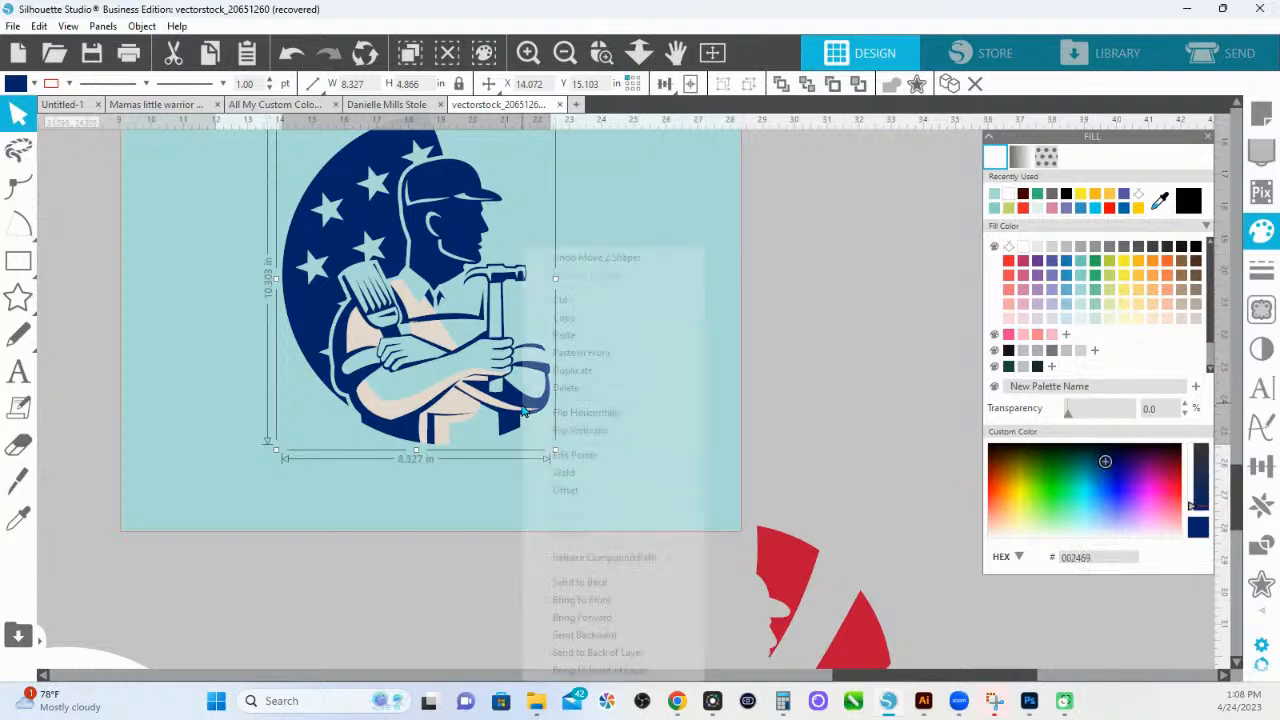
pyautogui.click(498, 589)
pyautogui.moveTo(521, 410); pyautogui.dragTo(883, 421)
pyautogui.doubleClick(658, 403)
pyautogui.click(851, 437)
pyautogui.click(847, 367)
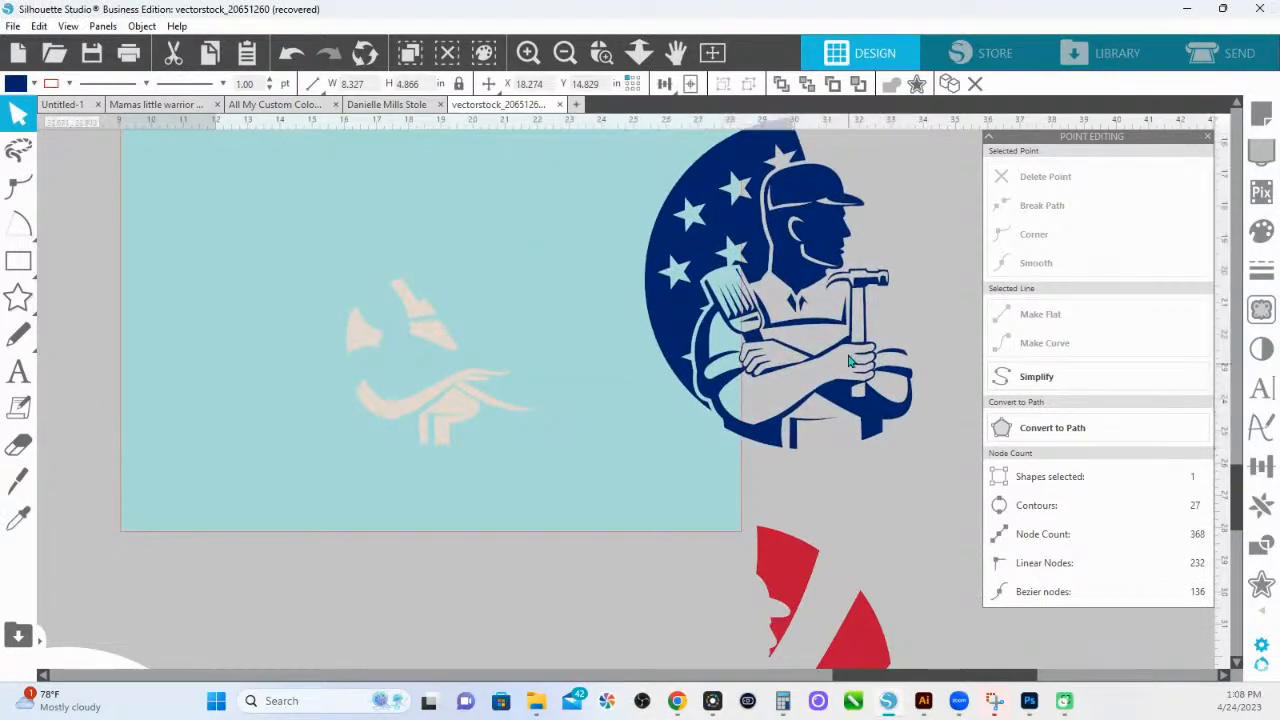
# Ungroup the standalone complete badge that sits above the row of badges.
pyautogui.click(641, 57)
pyautogui.moveTo(531, 463); pyautogui.dragTo(495, 575)
pyautogui.moveTo(495, 172); pyautogui.dragTo(500, 150)
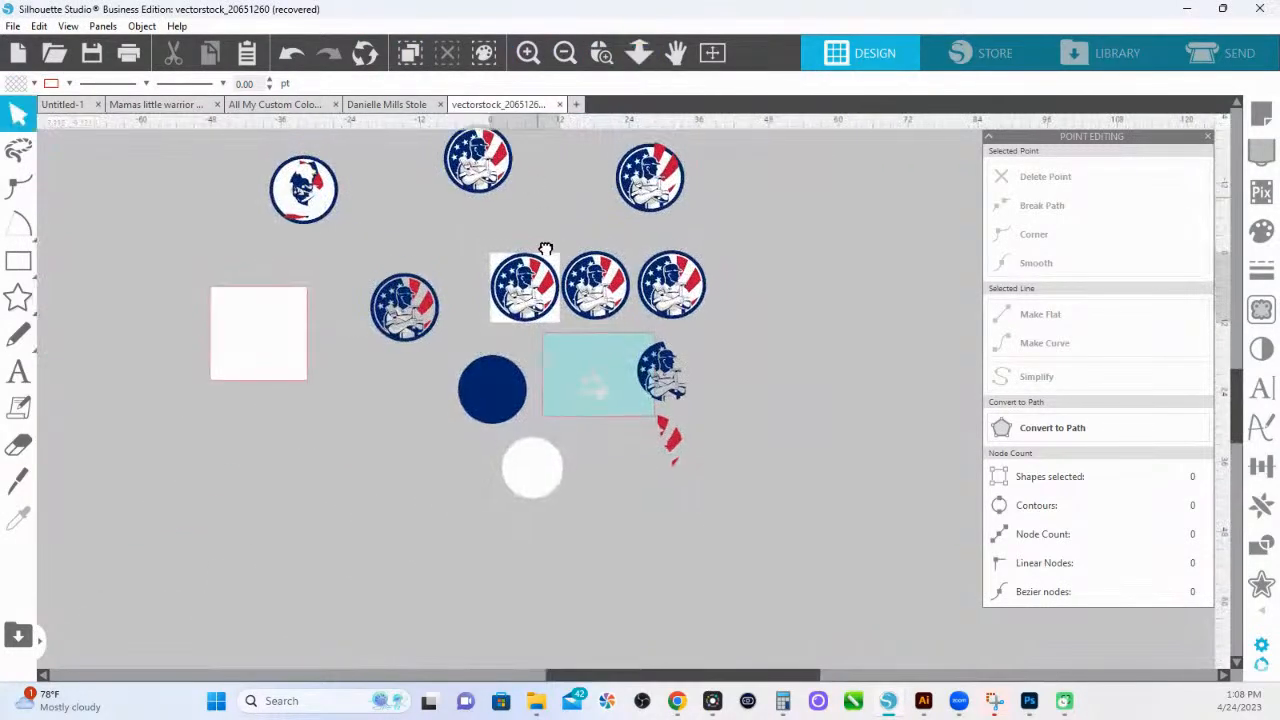
pyautogui.moveTo(540, 214); pyautogui.dragTo(575, 434)
pyautogui.click(602, 55)
pyautogui.moveTo(468, 332); pyautogui.dragTo(556, 414)
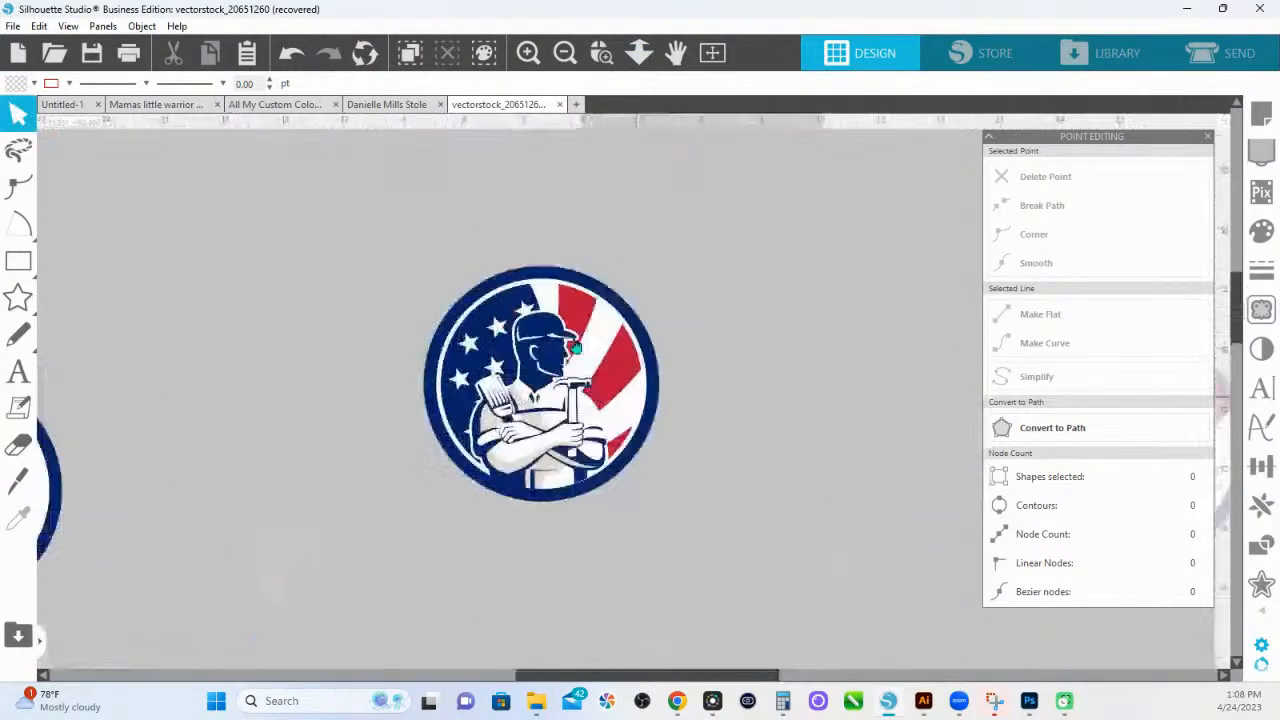
pyautogui.click(609, 57)
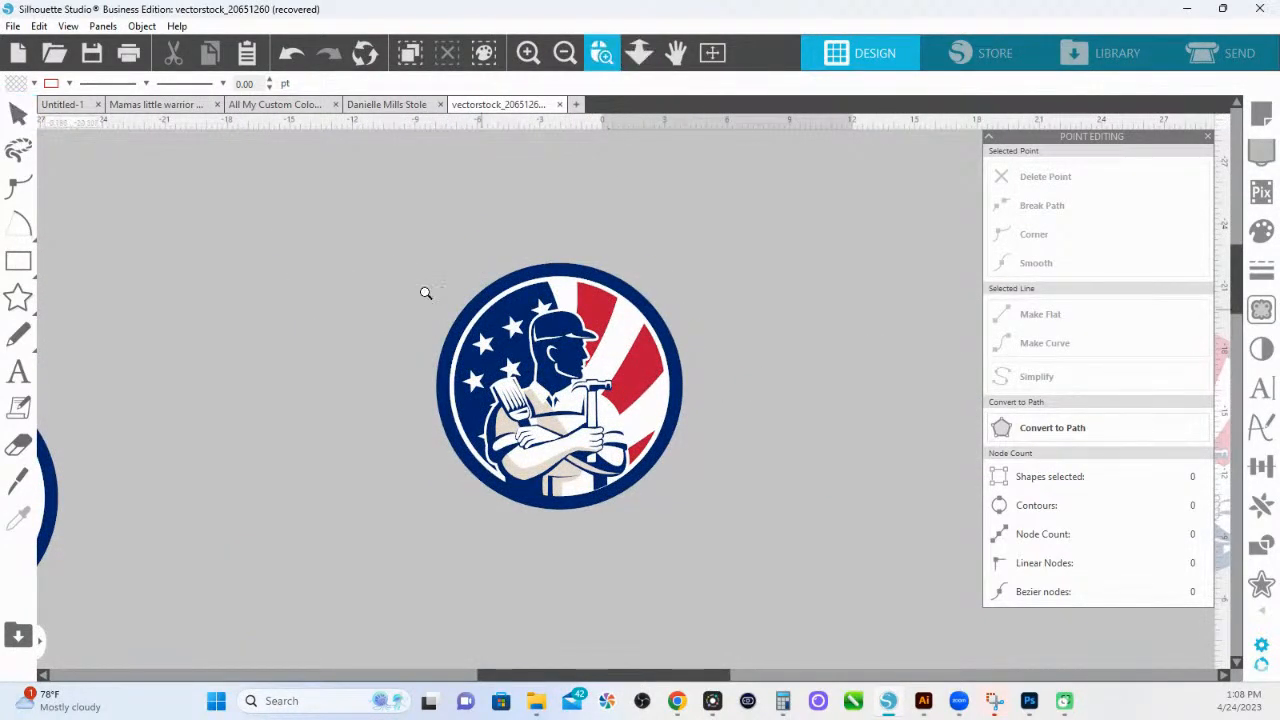
pyautogui.moveTo(463, 306); pyautogui.dragTo(788, 449)
pyautogui.click(599, 270)
pyautogui.rightClick(598, 262)
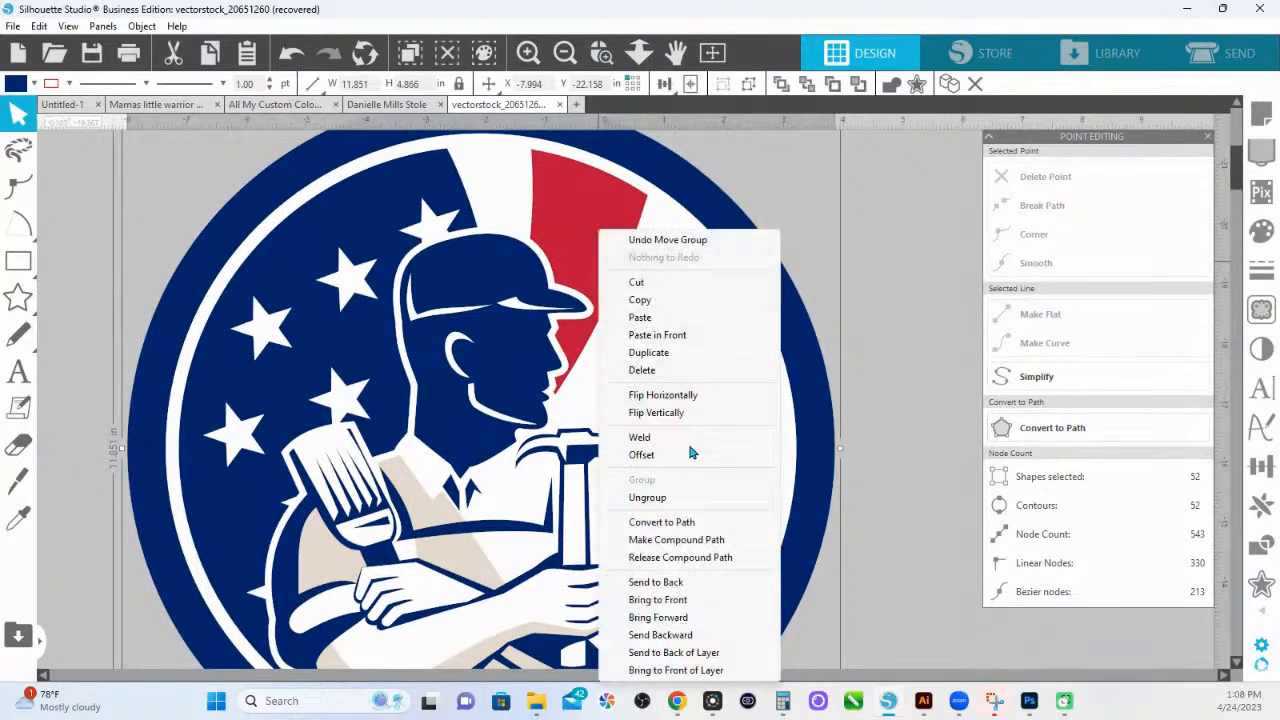
pyautogui.click(674, 506)
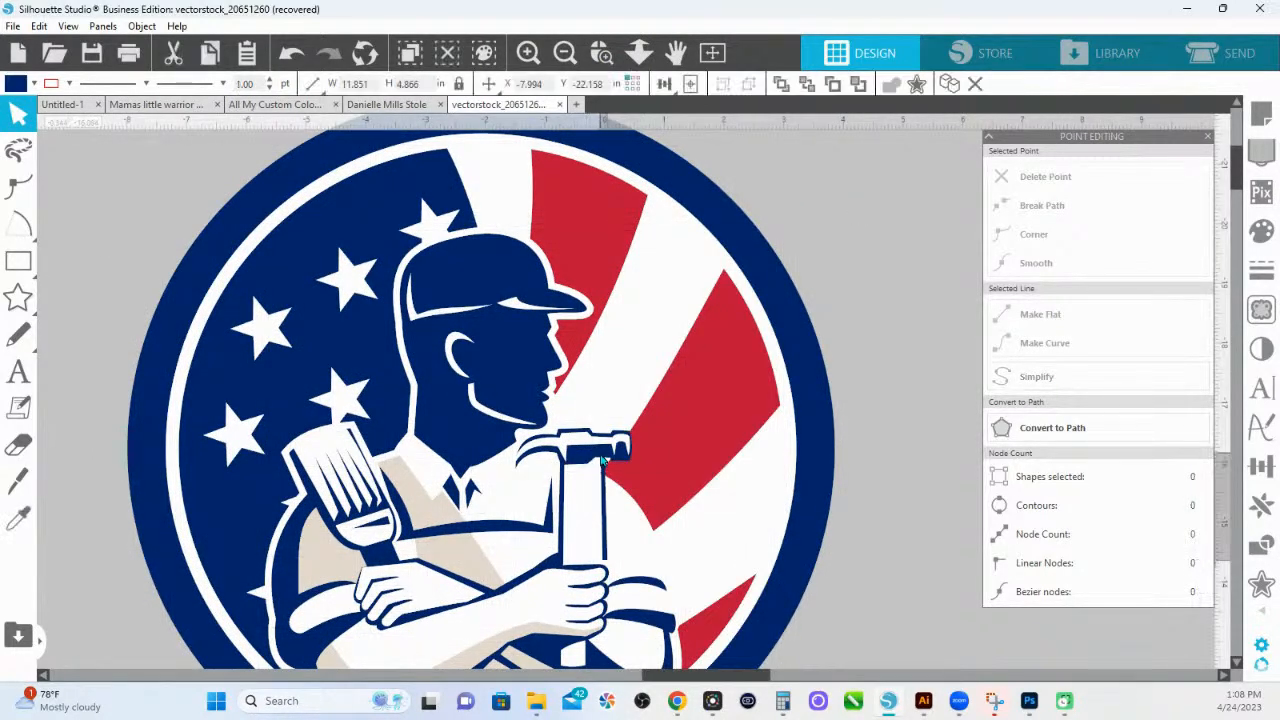
# Pull the hammer handle's two navy edge lines out over the red stripe and set them back beneath the hammer head.
pyautogui.moveTo(563, 487); pyautogui.dragTo(661, 446)
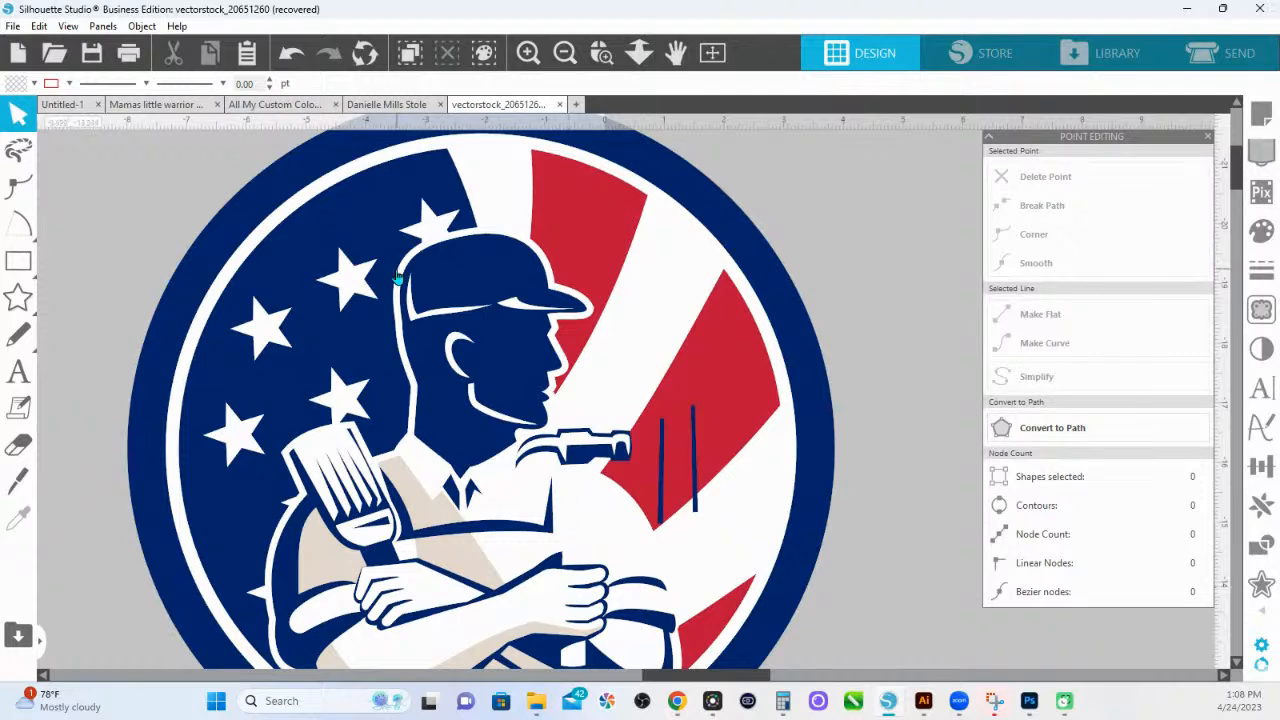
pyautogui.moveTo(664, 466); pyautogui.dragTo(564, 511)
pyautogui.rightClick(564, 510)
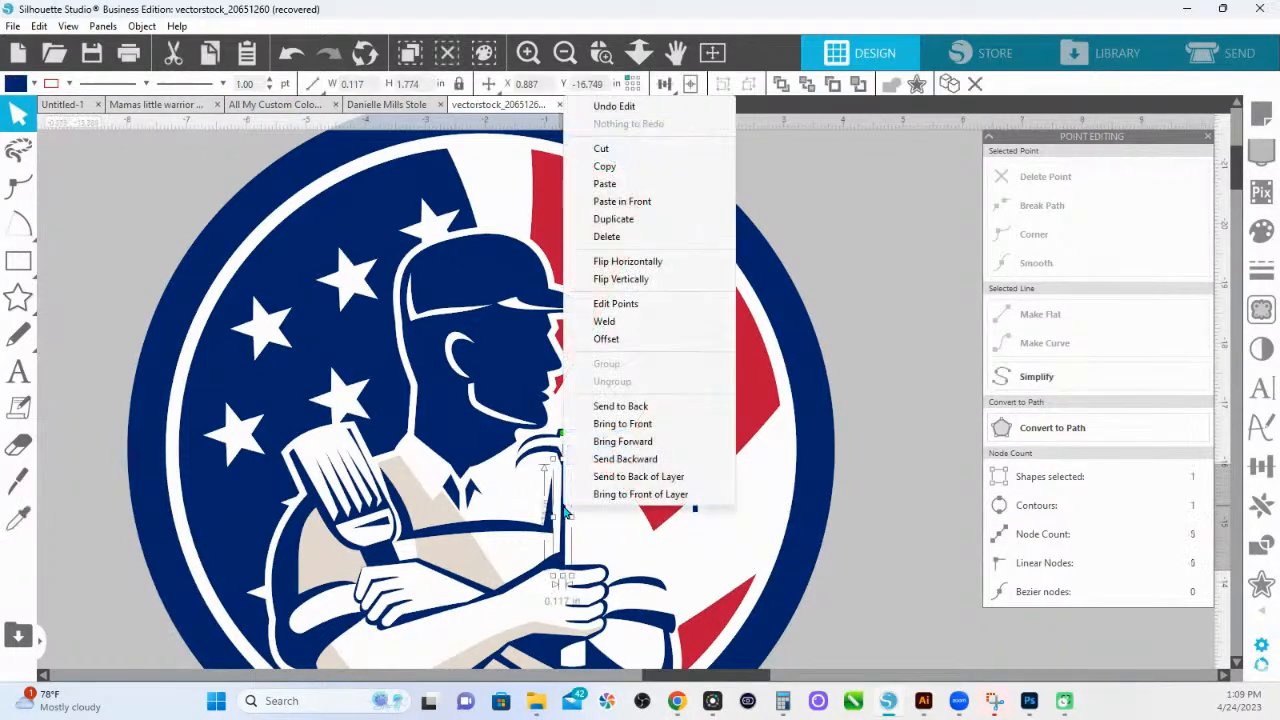
pyautogui.click(696, 514)
pyautogui.moveTo(696, 514); pyautogui.dragTo(592, 570)
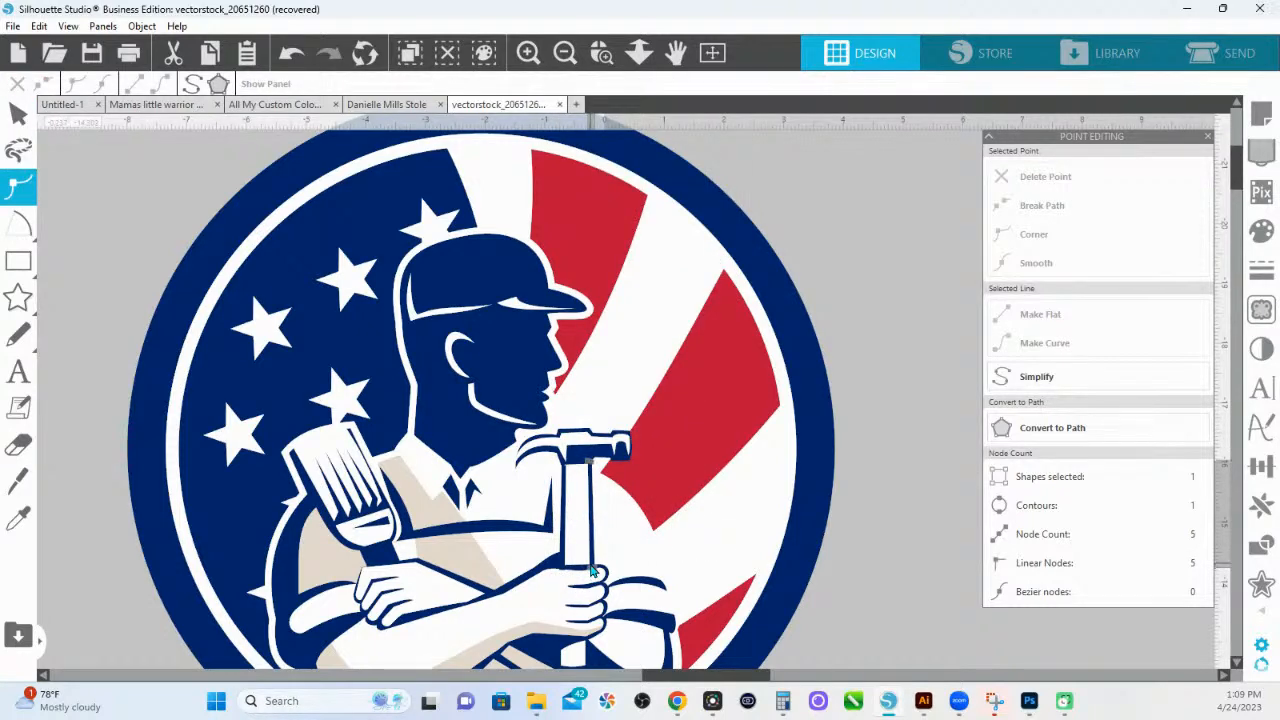
# Move the navy outline of the fist holding the hammer outside the badge's ring.
pyautogui.click(544, 571)
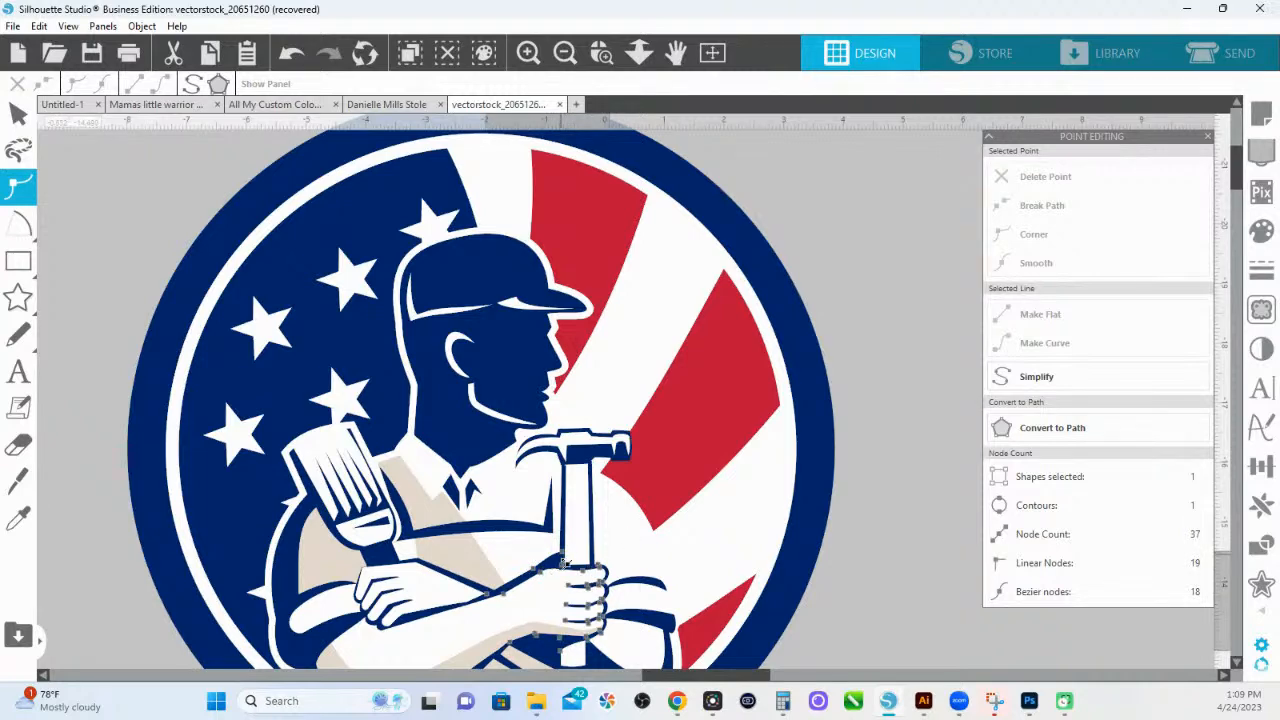
pyautogui.click(537, 570)
pyautogui.moveTo(537, 570); pyautogui.dragTo(832, 193)
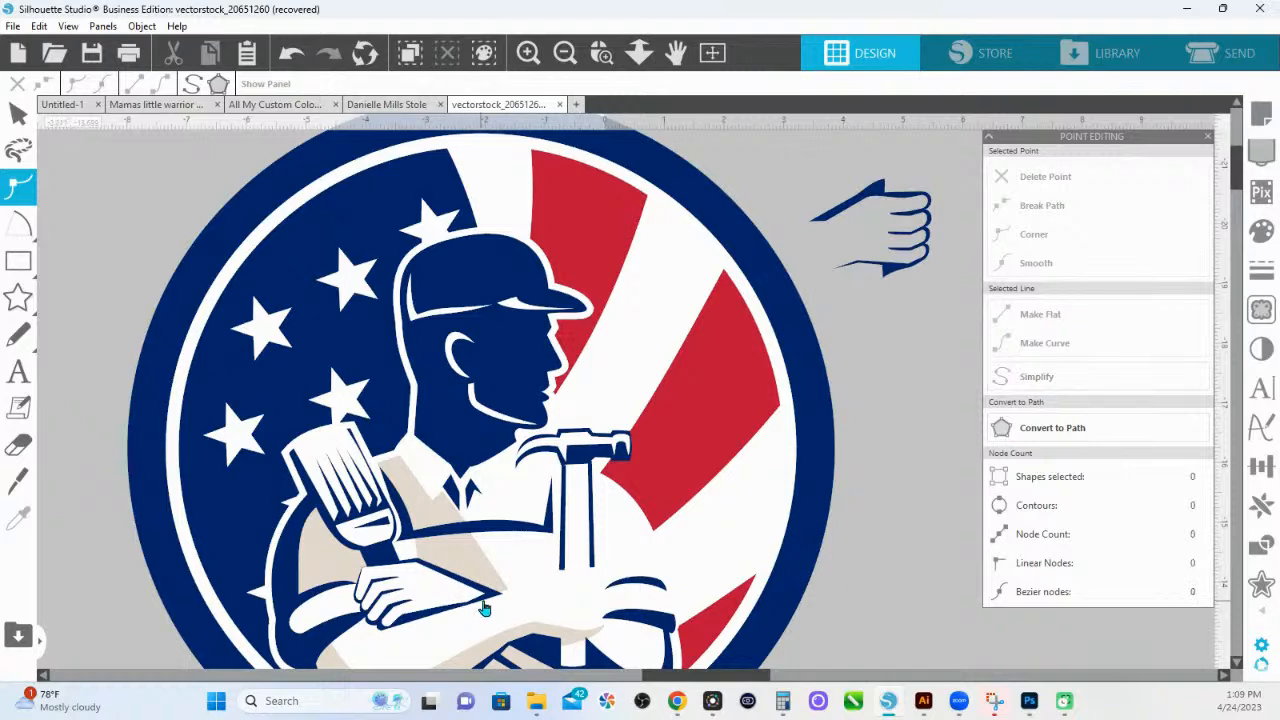
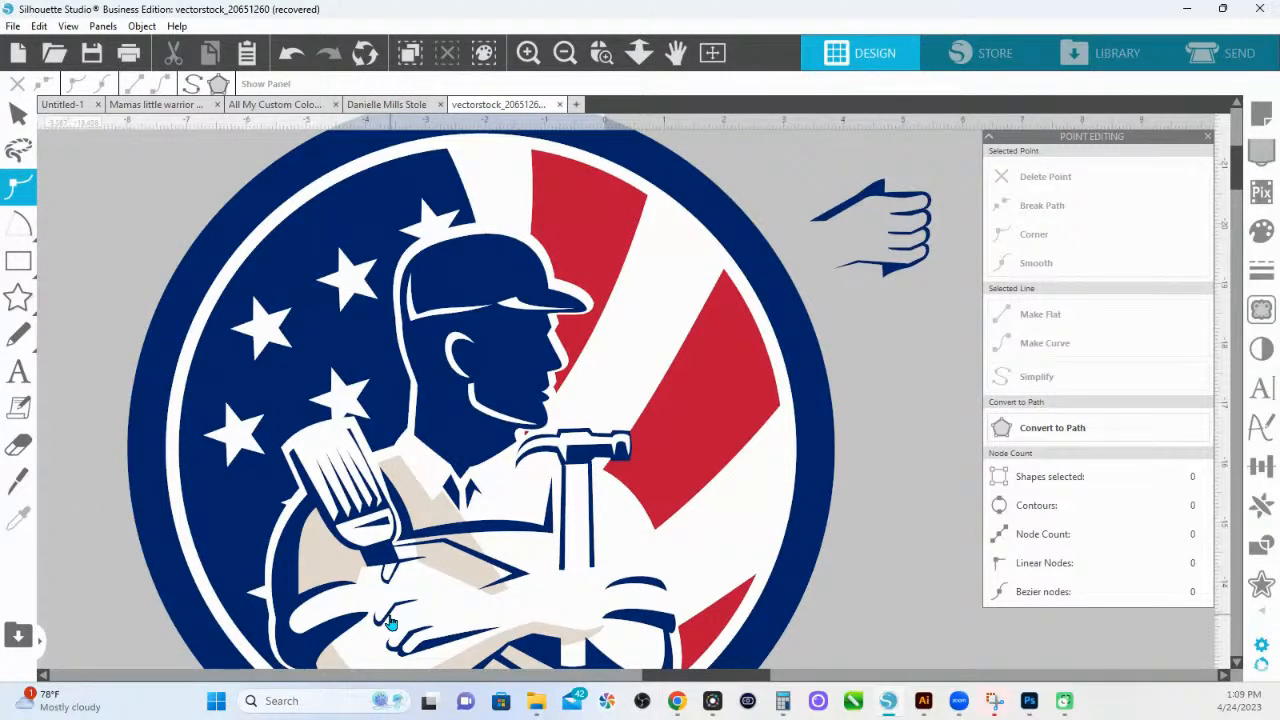
# Undo the moves of the hand and hammer pieces and the ungrouping of the badge.
pyautogui.click(290, 52)
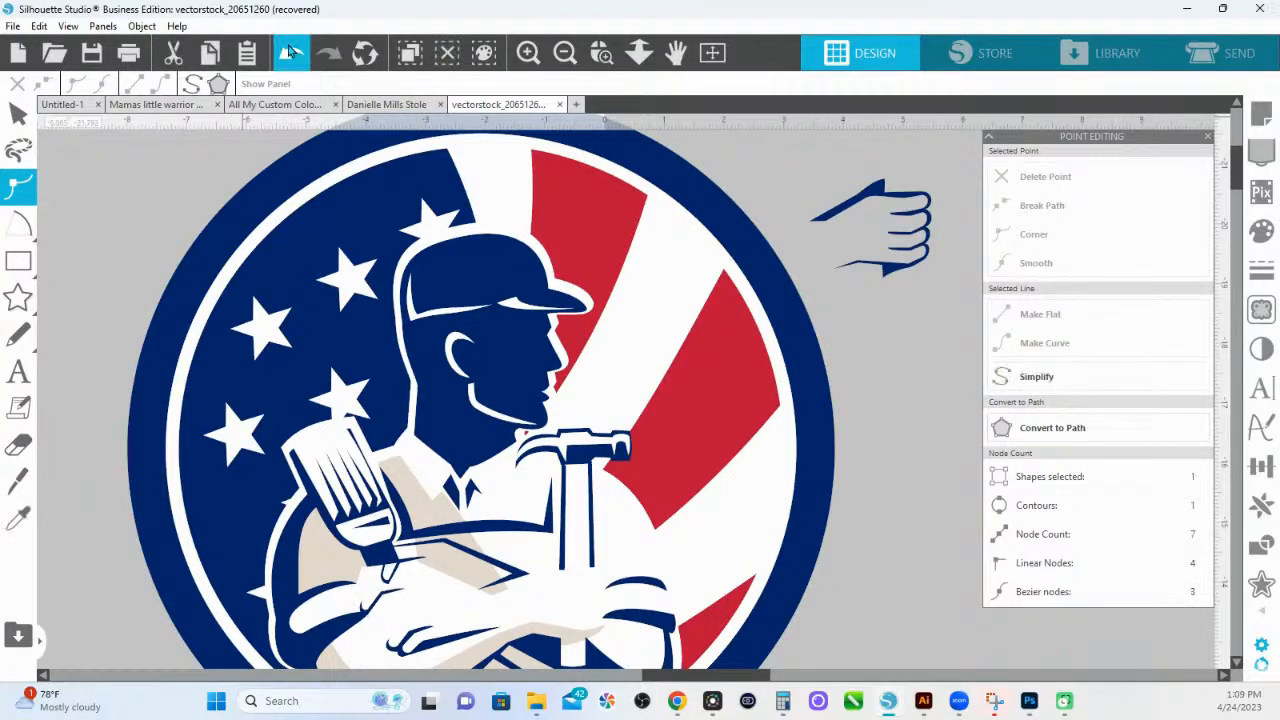
pyautogui.click(290, 52)
pyautogui.click(290, 52)
pyautogui.click(290, 52)
pyautogui.click(290, 52)
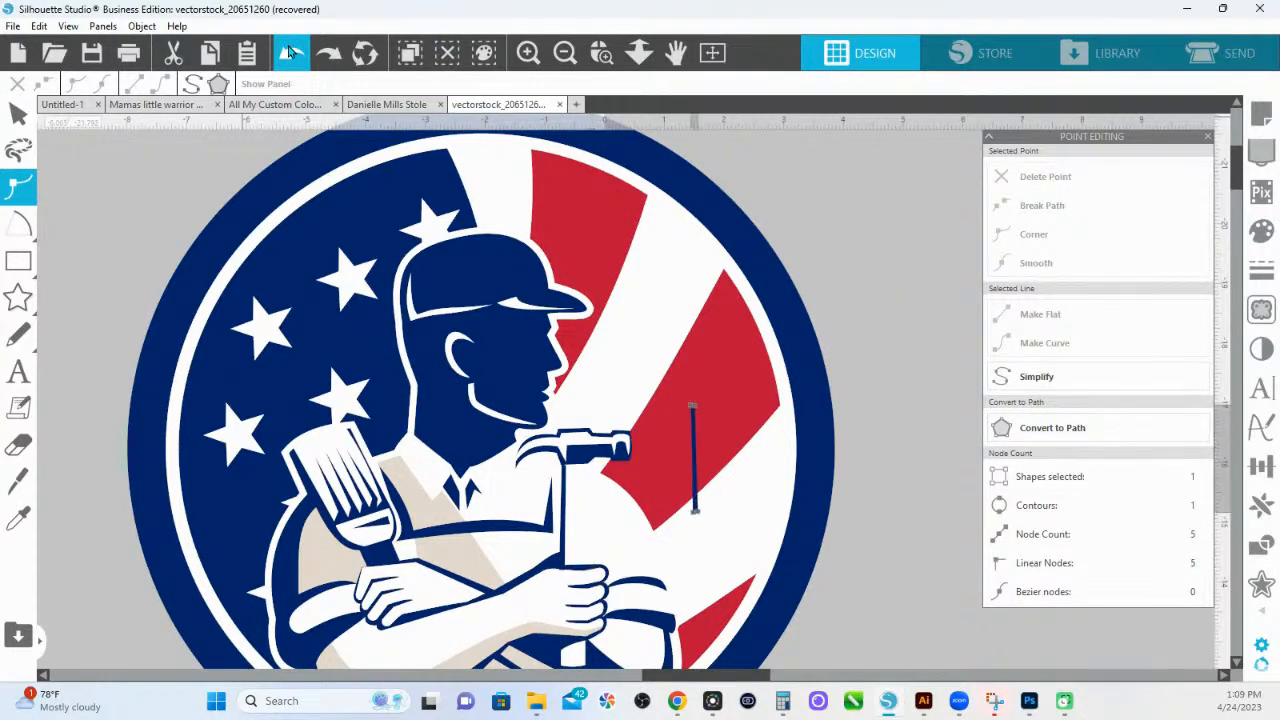
pyautogui.click(290, 52)
pyautogui.click(290, 52)
pyautogui.click(290, 52)
pyautogui.click(290, 52)
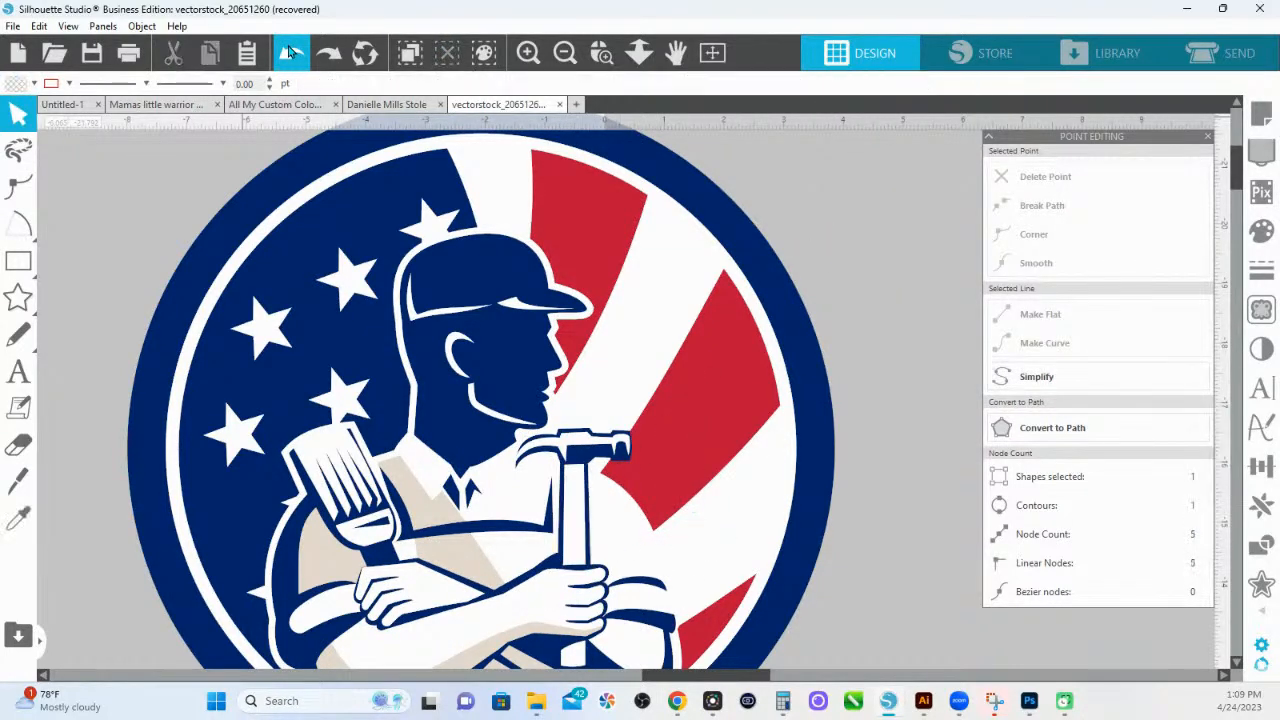
pyautogui.click(290, 52)
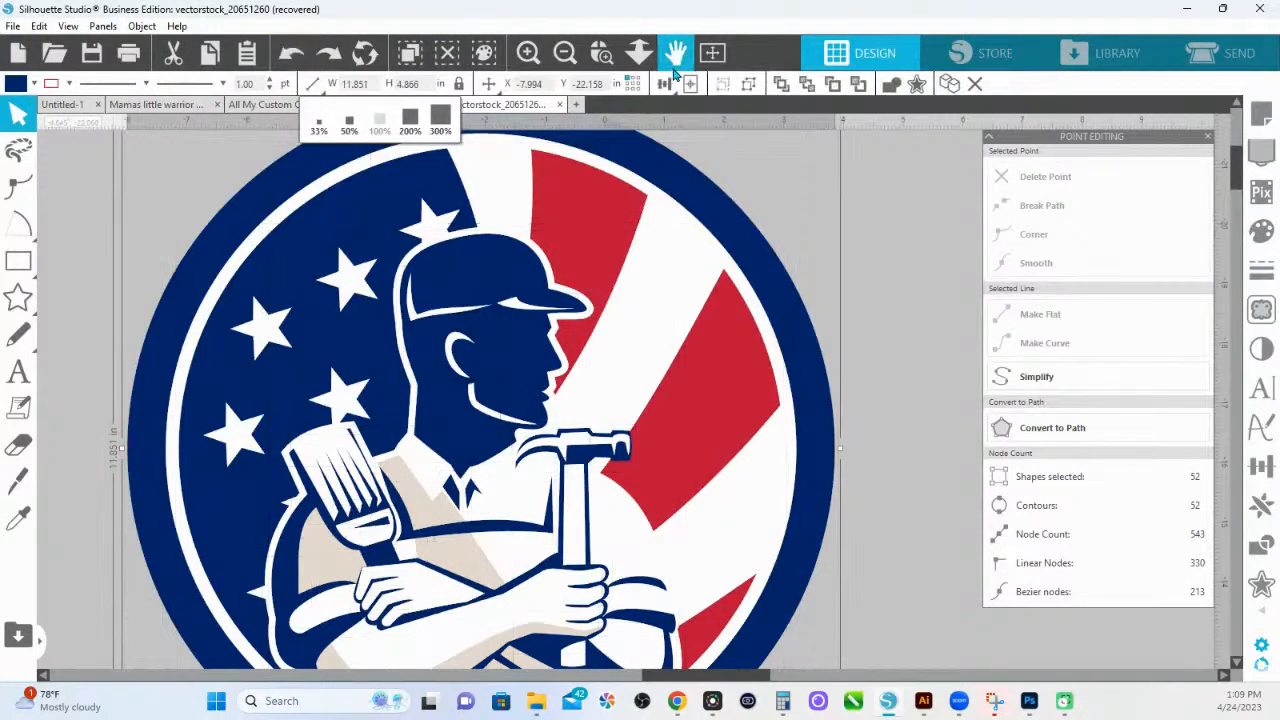
# Show the edit points of the navy worker-and-stars layer and examine them around the hammer and crossed arms.
pyautogui.click(710, 55)
pyautogui.moveTo(900, 577); pyautogui.dragTo(377, 343)
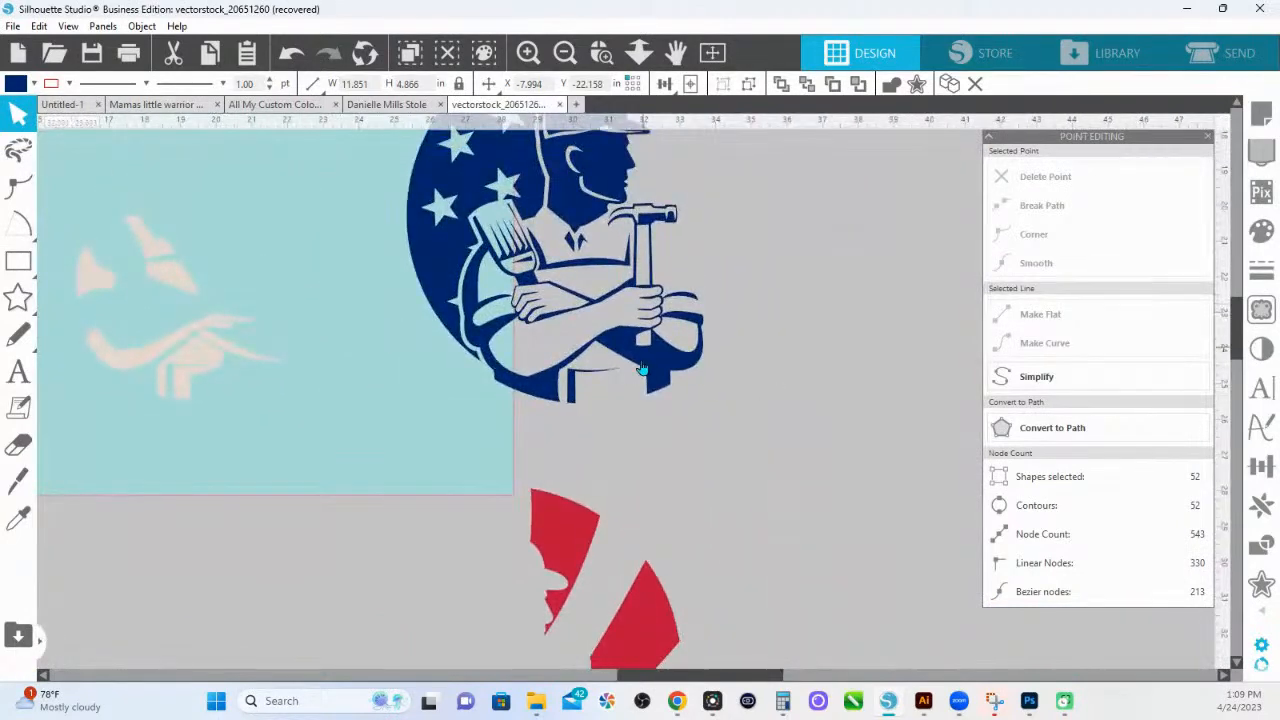
pyautogui.doubleClick(645, 362)
pyautogui.click(602, 64)
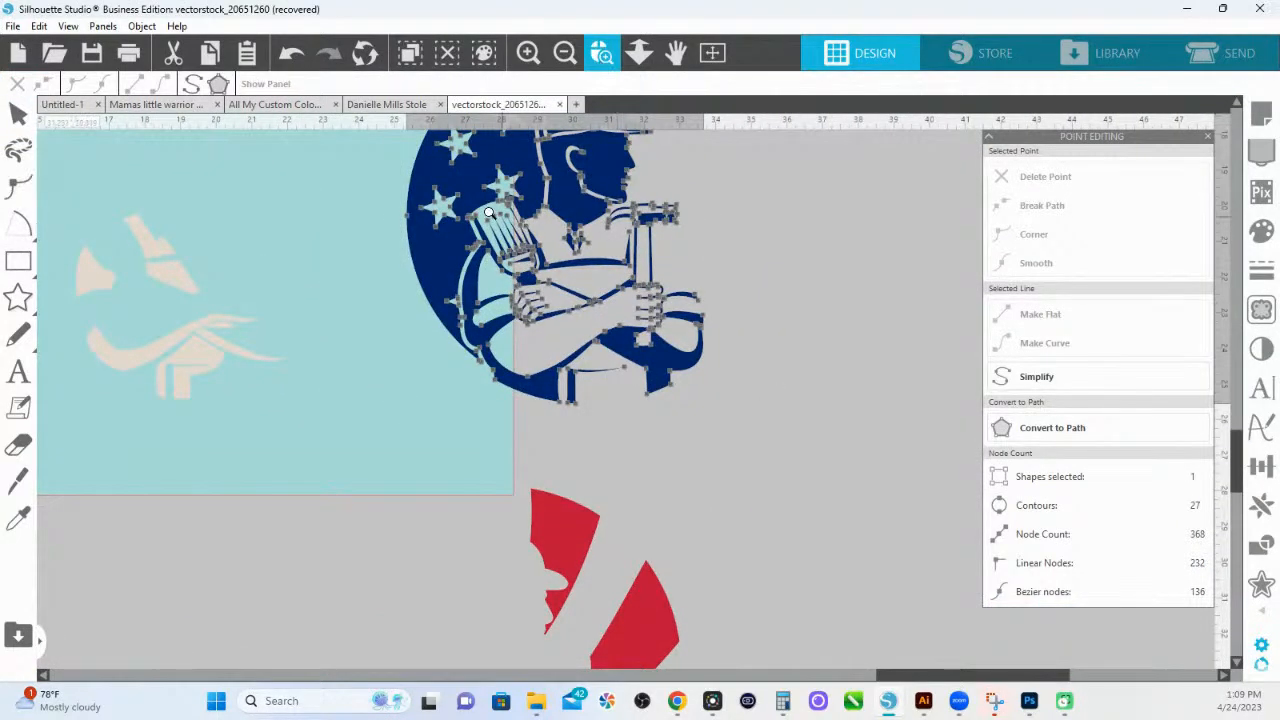
pyautogui.moveTo(490, 214); pyautogui.dragTo(803, 360)
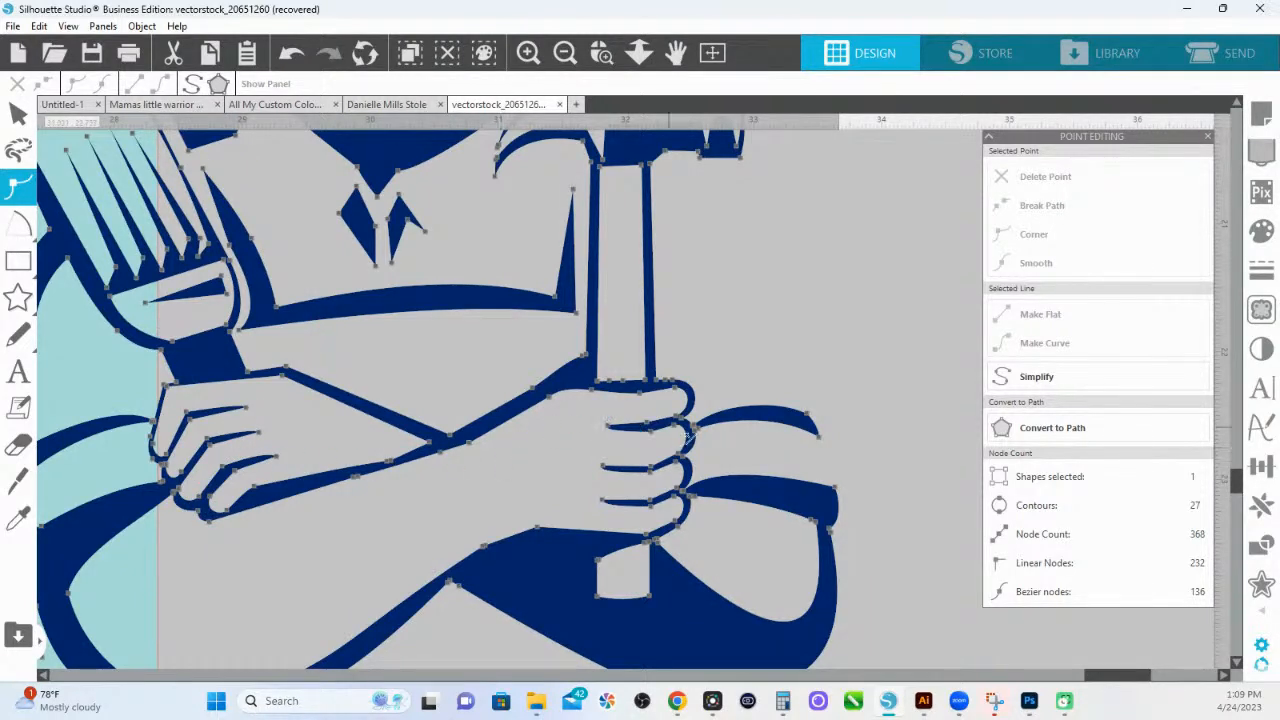
pyautogui.click(725, 205)
# Move the navy worker layer clear of the teal rectangle and stack it with the navy circle, white circle and beige pieces.
pyautogui.click(638, 53)
pyautogui.moveTo(687, 424); pyautogui.dragTo(547, 6)
pyautogui.moveTo(600, 360); pyautogui.dragTo(755, 358)
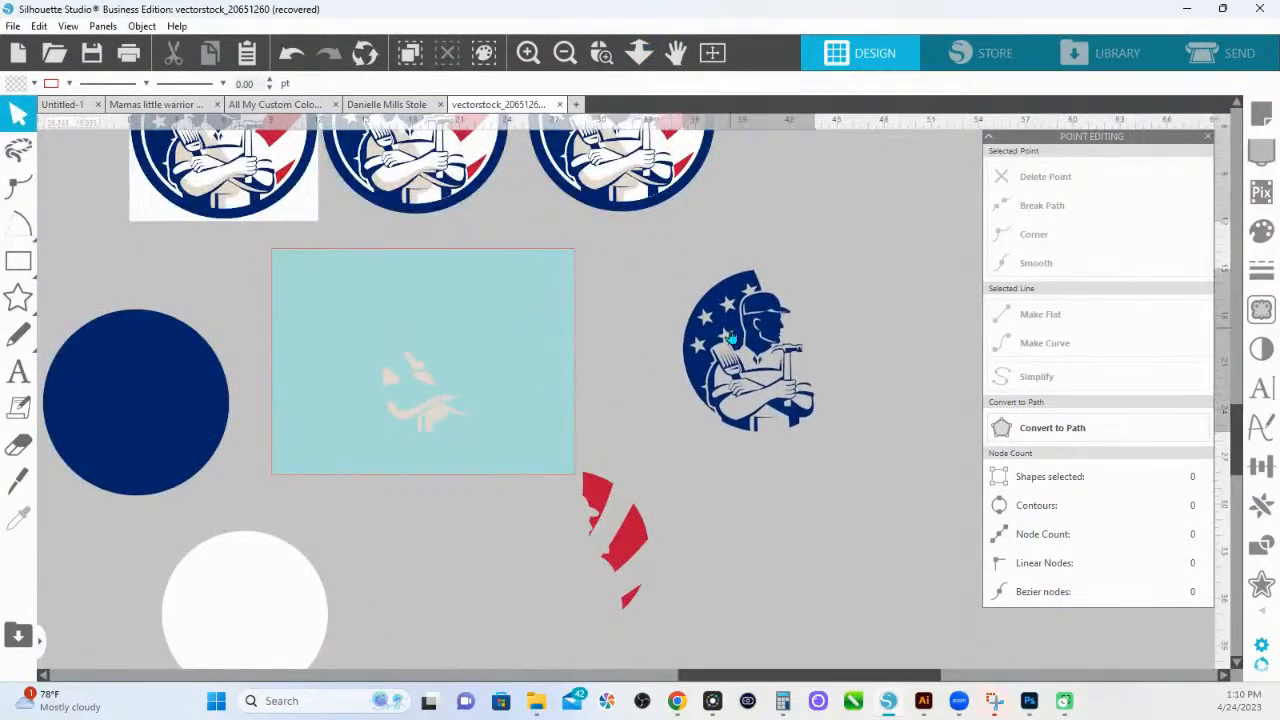
pyautogui.moveTo(214, 420); pyautogui.dragTo(798, 350)
pyautogui.moveTo(280, 609); pyautogui.dragTo(793, 351)
pyautogui.moveTo(500, 391); pyautogui.dragTo(765, 423)
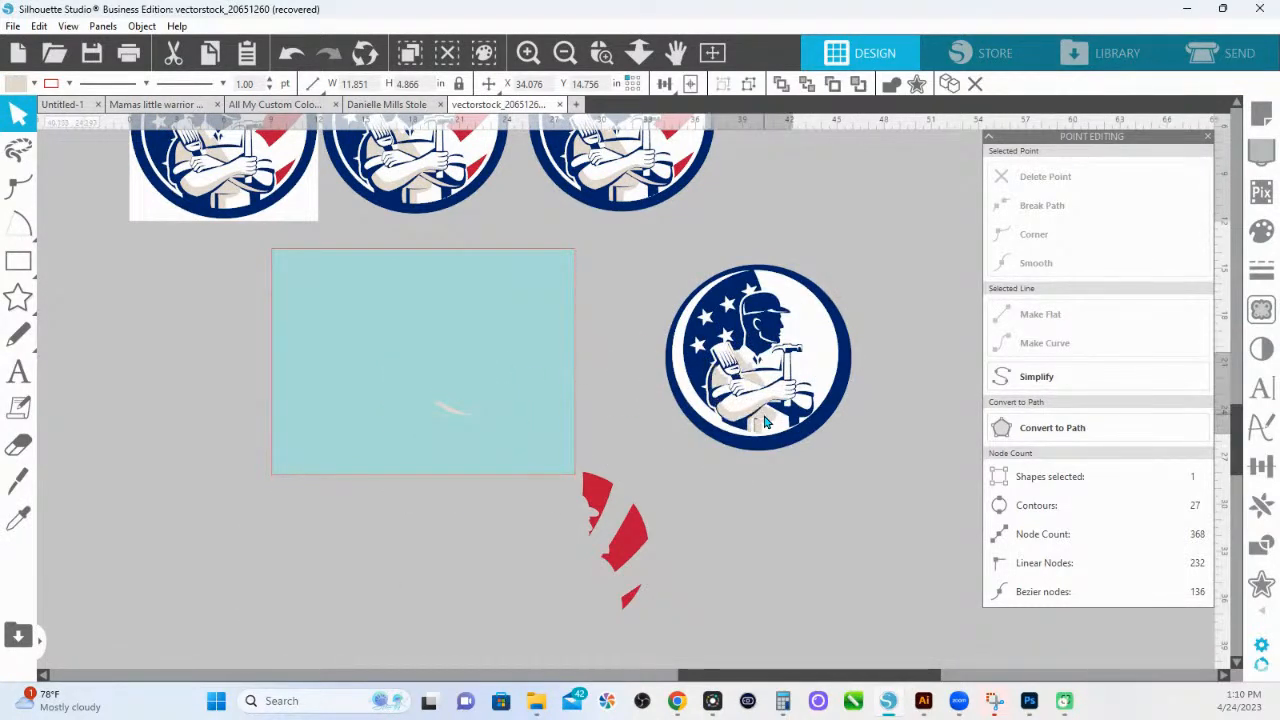
# Place the red stripes on the reassembled badge and adjust the navy circle and worker layer to line up with them.
pyautogui.moveTo(631, 526); pyautogui.dragTo(835, 367)
pyautogui.click(878, 378)
pyautogui.rightClick(836, 386)
pyautogui.click(807, 451)
pyautogui.moveTo(794, 446); pyautogui.dragTo(793, 441)
pyautogui.click(798, 449)
pyautogui.click(711, 415)
pyautogui.moveTo(711, 415); pyautogui.dragTo(709, 413)
pyautogui.click(709, 413)
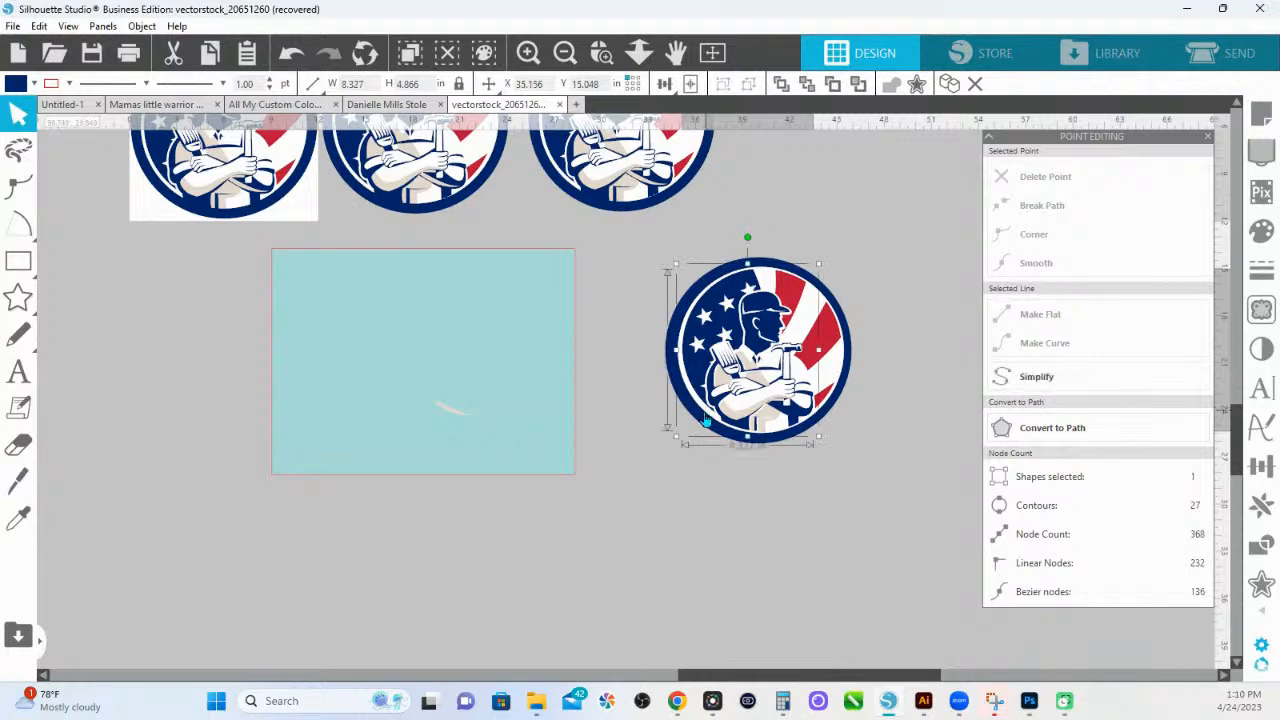
# Nudge the navy circle and the white circle into line behind the worker artwork of the reassembled badge.
pyautogui.press('i')
pyautogui.press('Escape')
pyautogui.press('Escape')
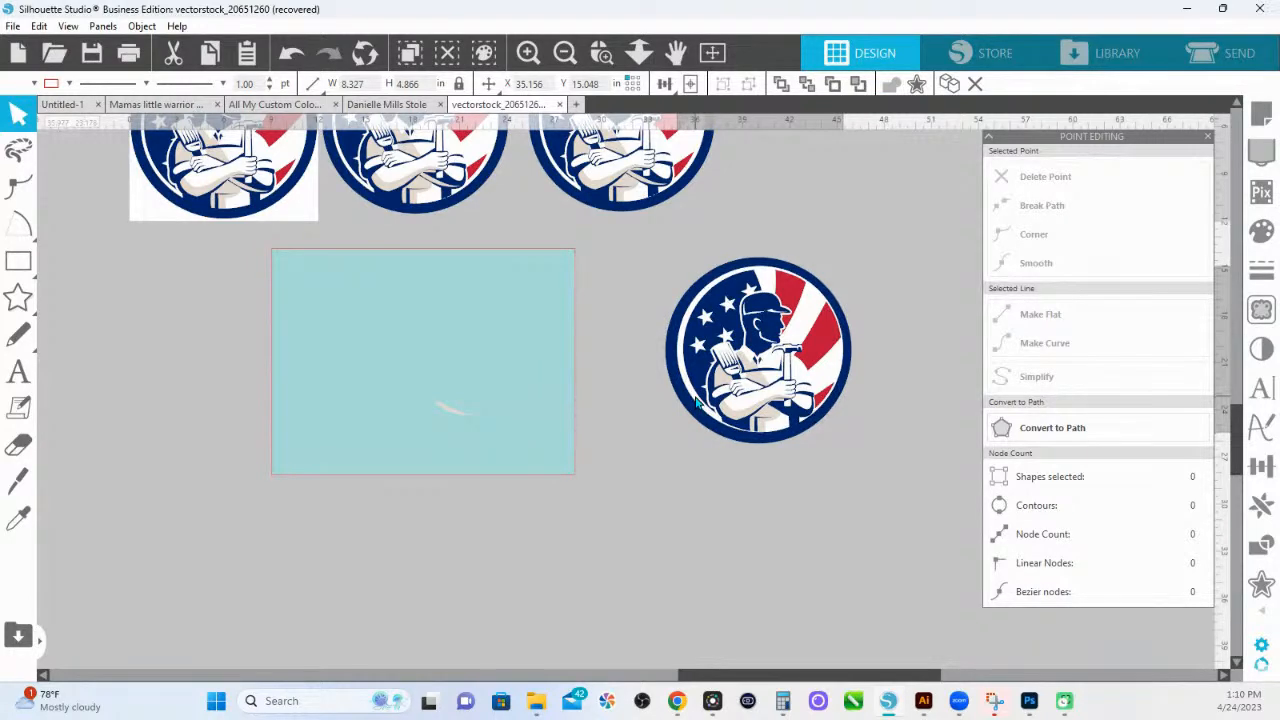
pyautogui.click(697, 400)
pyautogui.moveTo(726, 443); pyautogui.dragTo(727, 440)
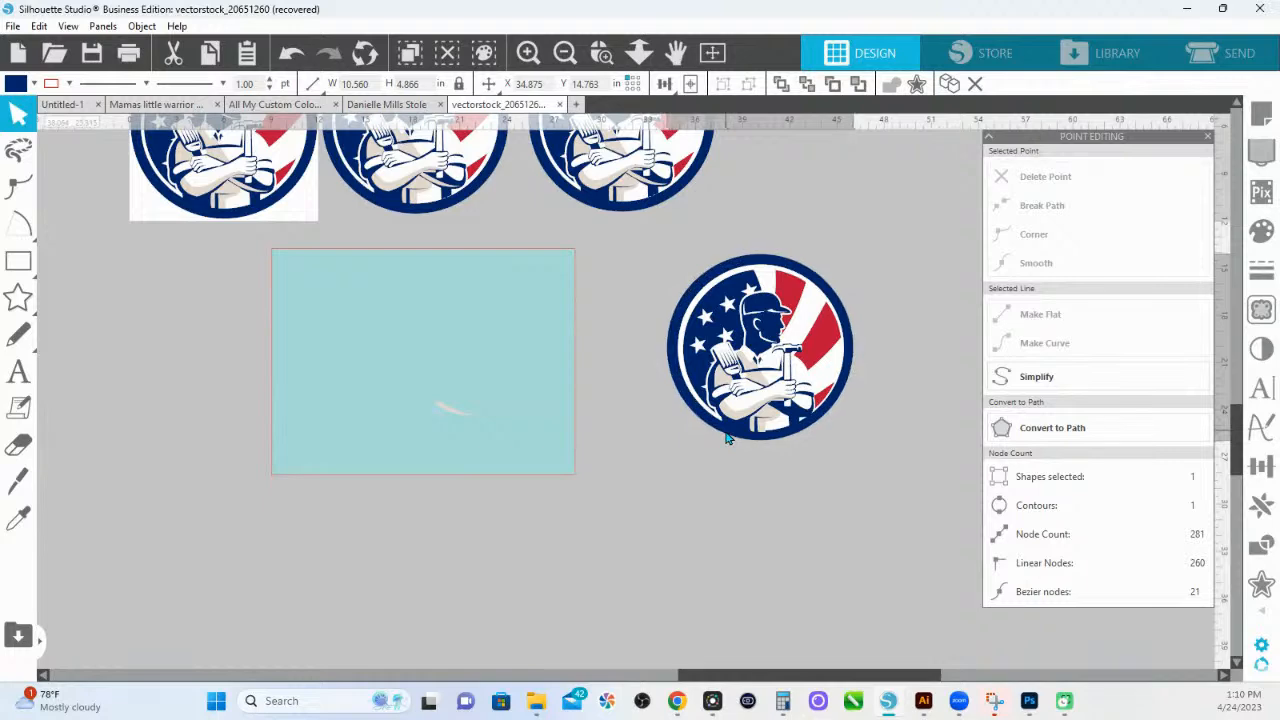
pyautogui.click(703, 299)
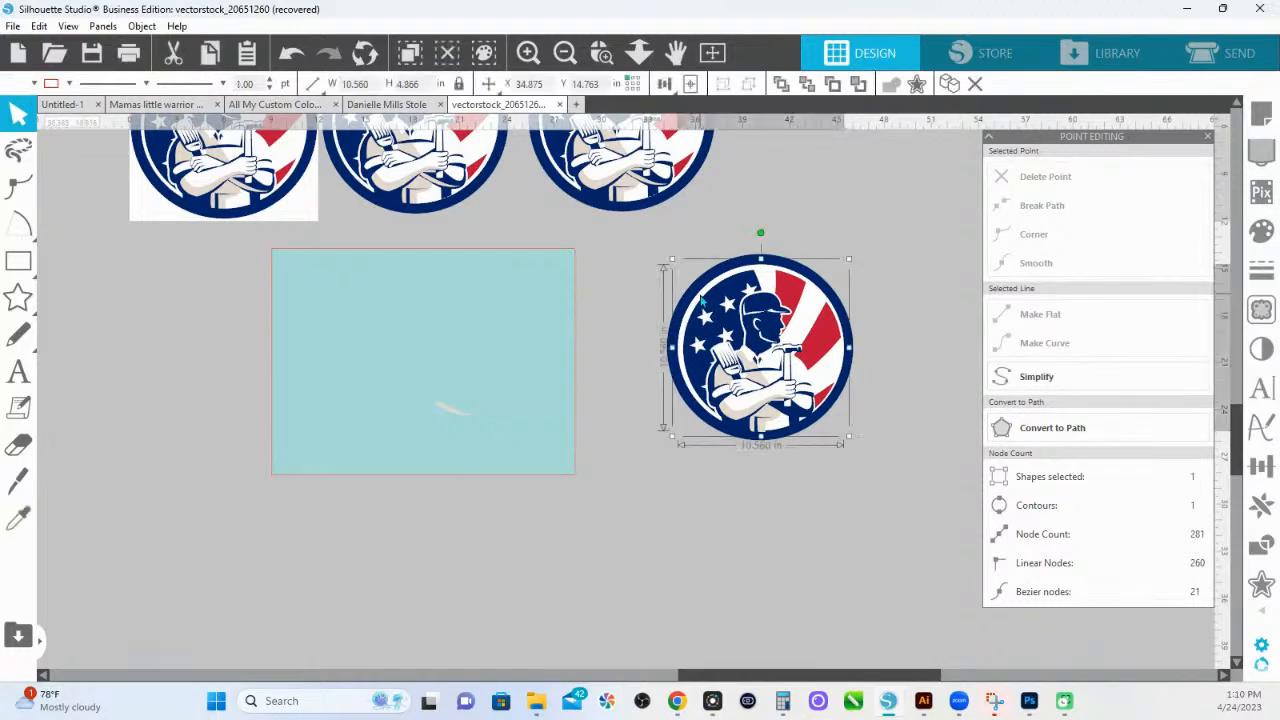
pyautogui.moveTo(702, 299); pyautogui.dragTo(703, 299)
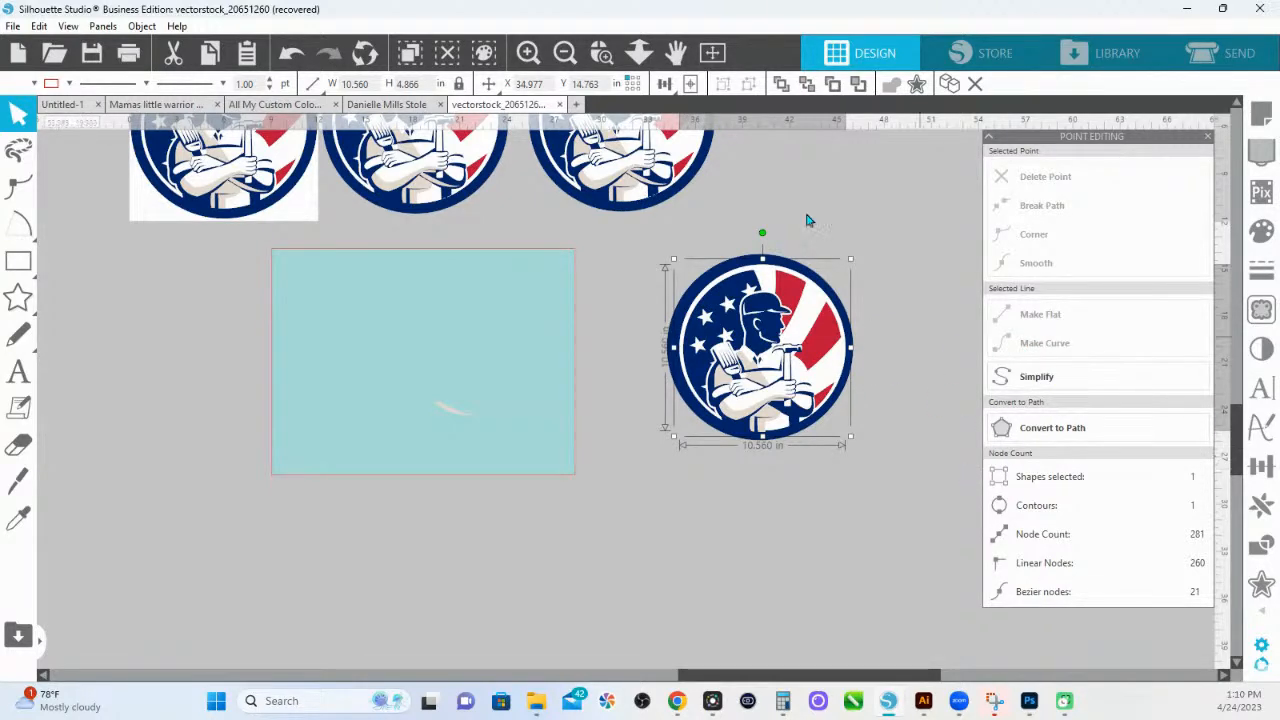
# Place another complete badge in the empty area beside the badge with the overhanging red stripes.
pyautogui.moveTo(857, 197); pyautogui.dragTo(626, 471)
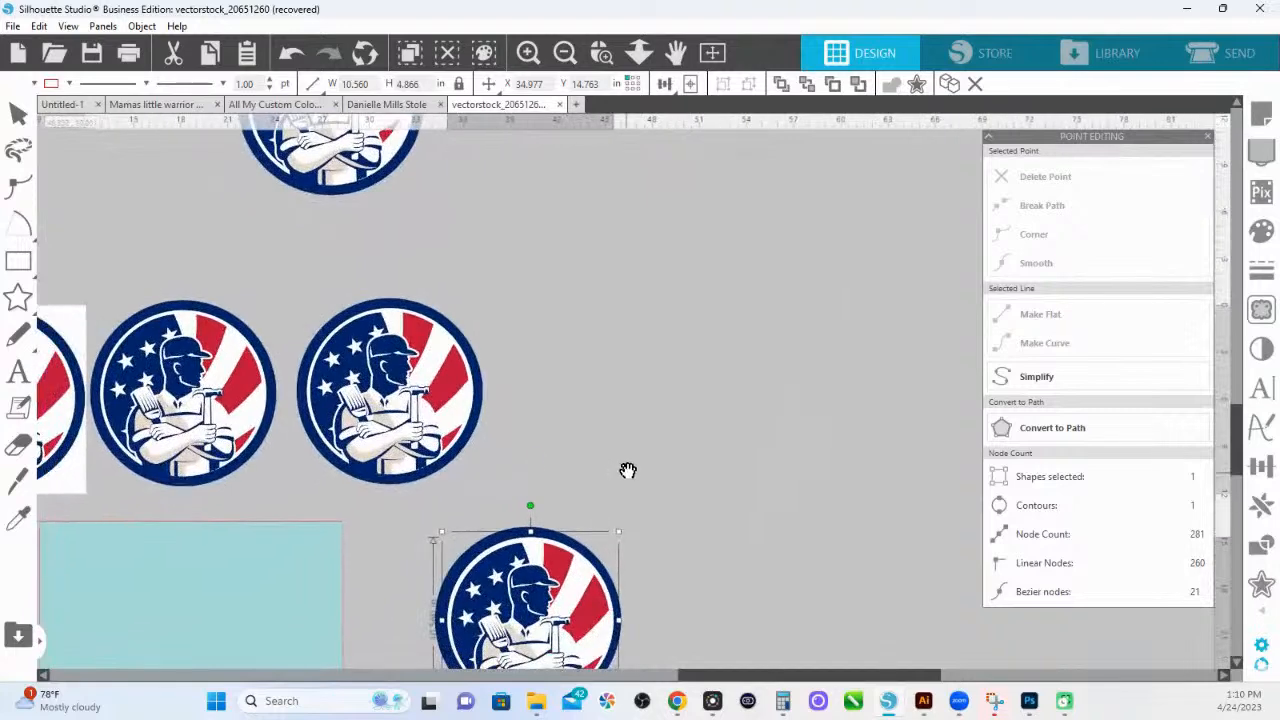
pyautogui.moveTo(330, 264); pyautogui.dragTo(563, 499)
pyautogui.moveTo(420, 475); pyautogui.dragTo(781, 260)
pyautogui.click(806, 423)
pyautogui.moveTo(777, 420); pyautogui.dragTo(650, 665)
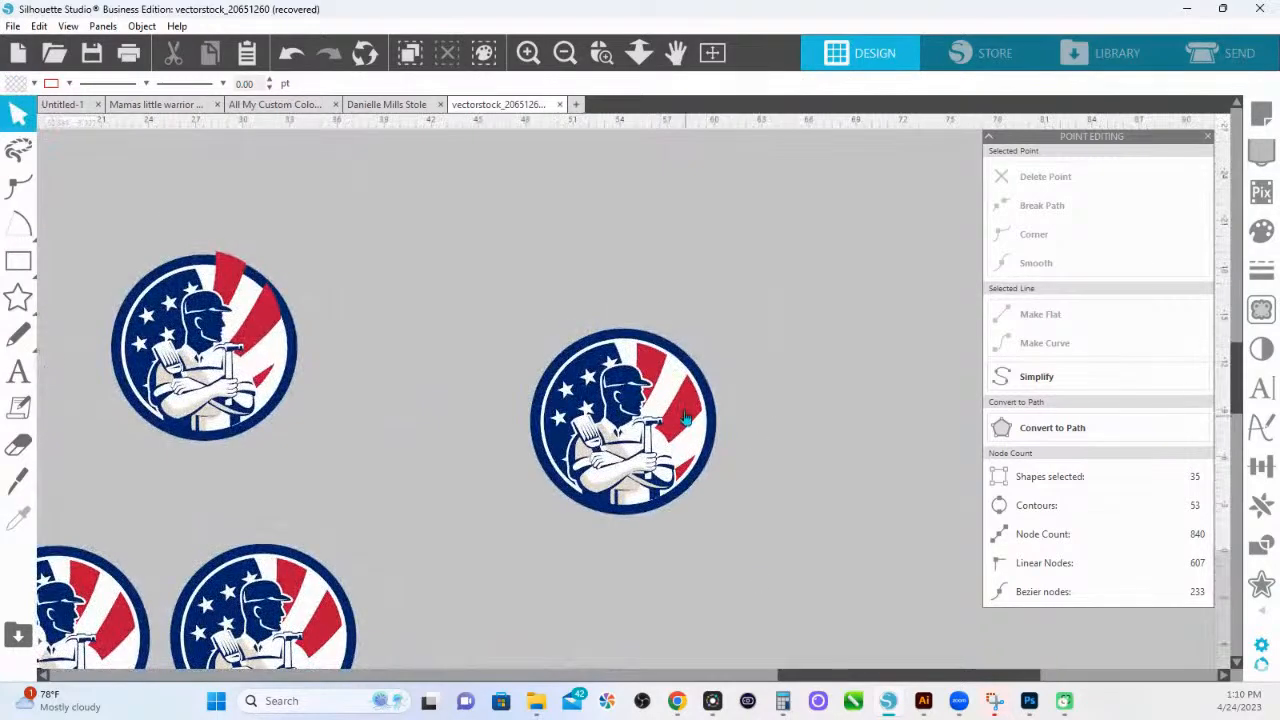
# Pull the navy circle, navy star field and white circle off the newly placed badge, and undo these moves.
pyautogui.moveTo(700, 360); pyautogui.dragTo(648, 313)
pyautogui.moveTo(597, 362); pyautogui.dragTo(779, 259)
pyautogui.moveTo(622, 352); pyautogui.dragTo(874, 349)
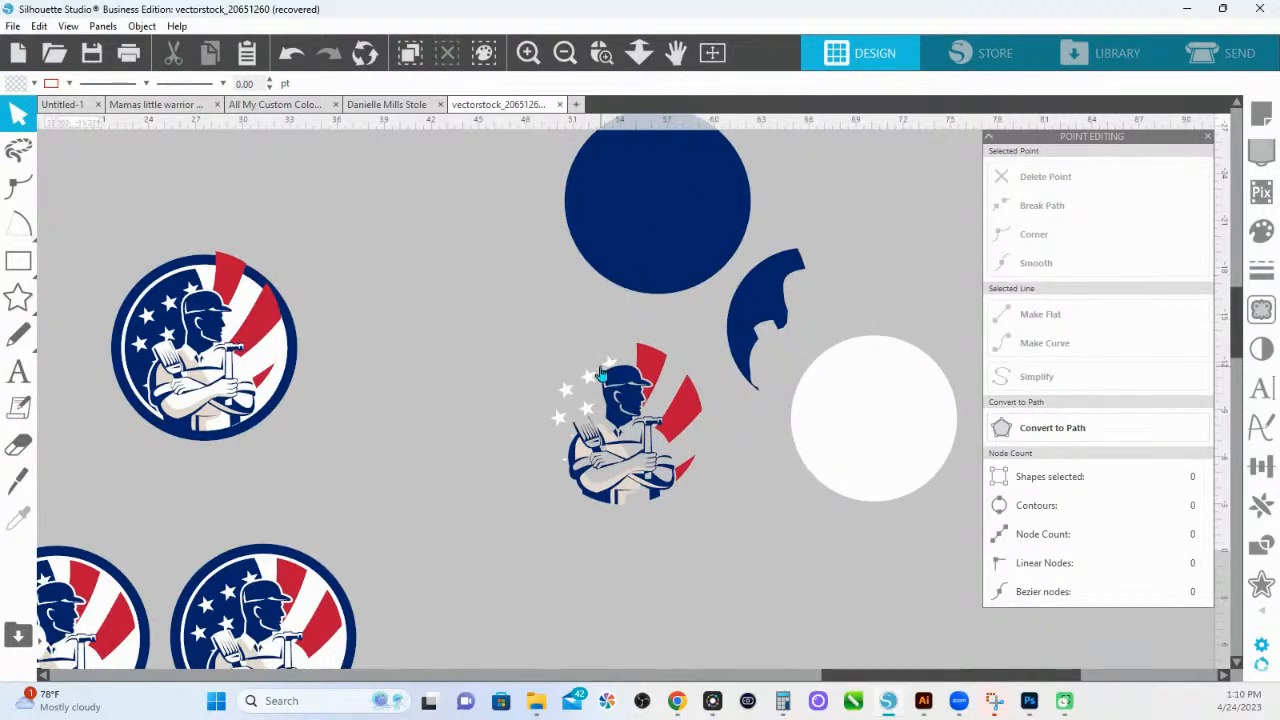
pyautogui.hotkey('ctrl', 'z')
pyautogui.hotkey('ctrl', 'z')
pyautogui.hotkey('ctrl', 'z')
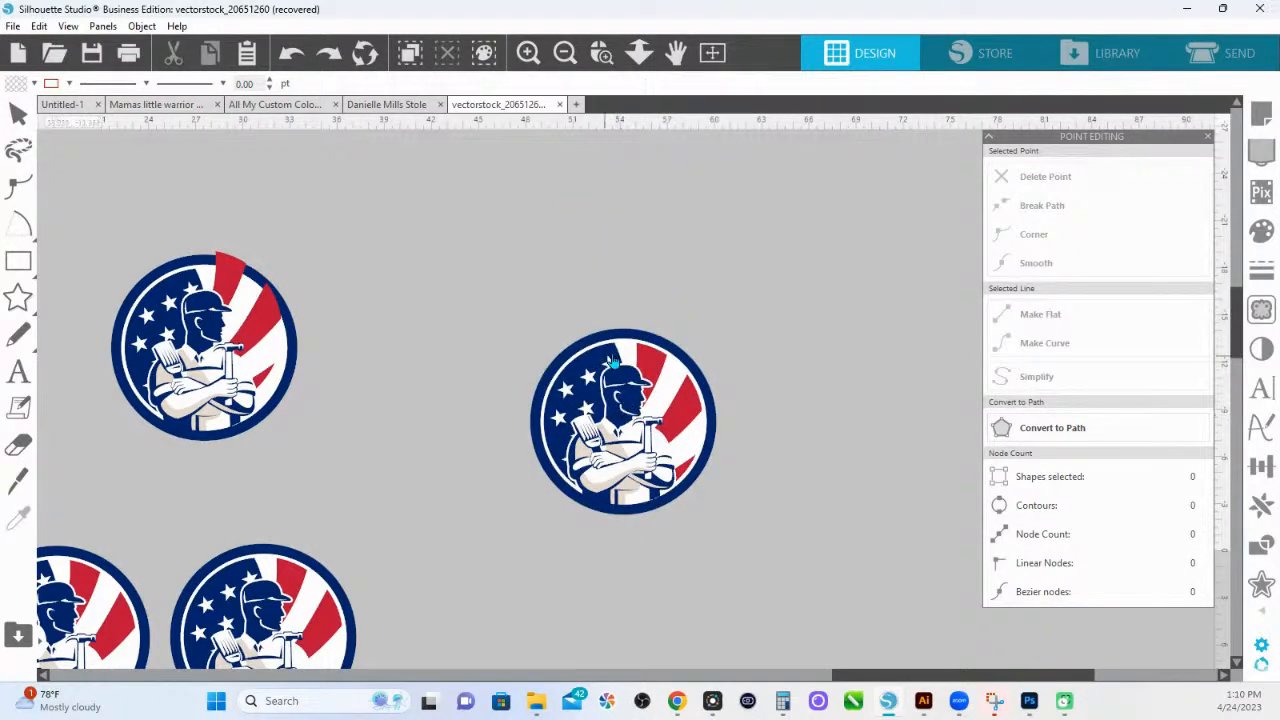
# Shift the white circle diagonally off the badge's navy circle, and undo the move.
pyautogui.click(626, 349)
pyautogui.moveTo(633, 348); pyautogui.dragTo(714, 405)
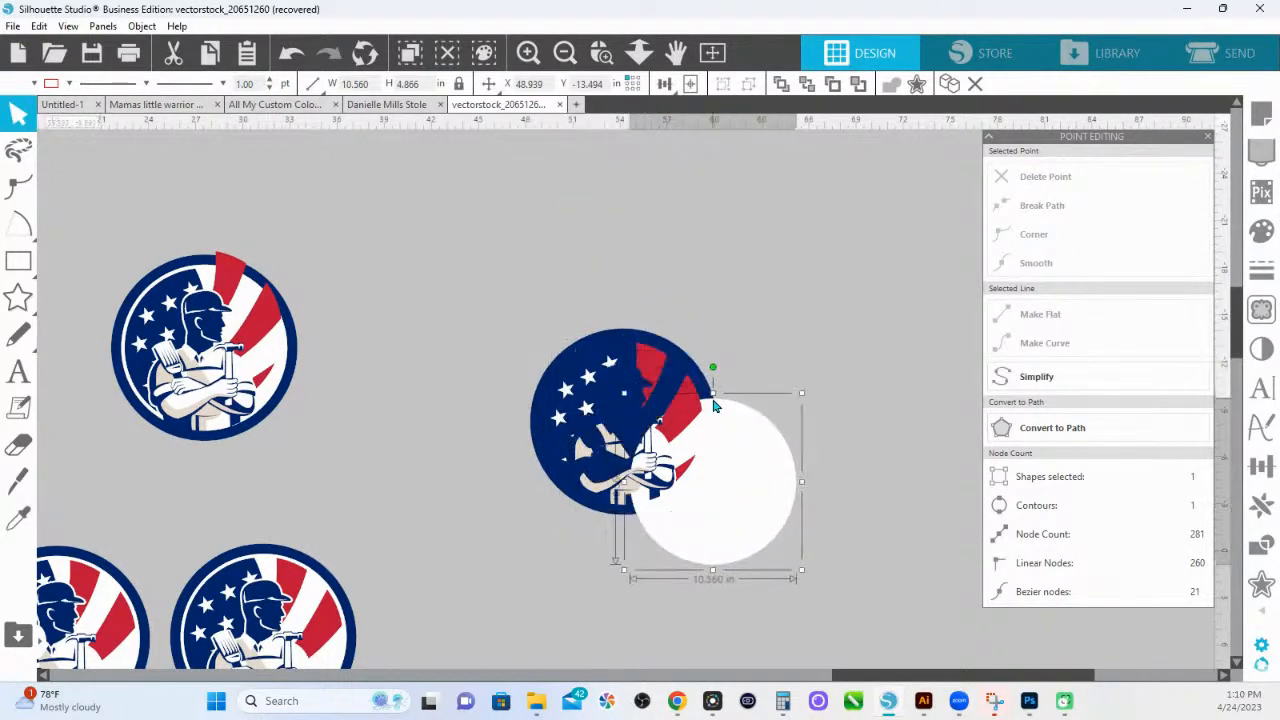
pyautogui.hotkey('ctrl', 'z')
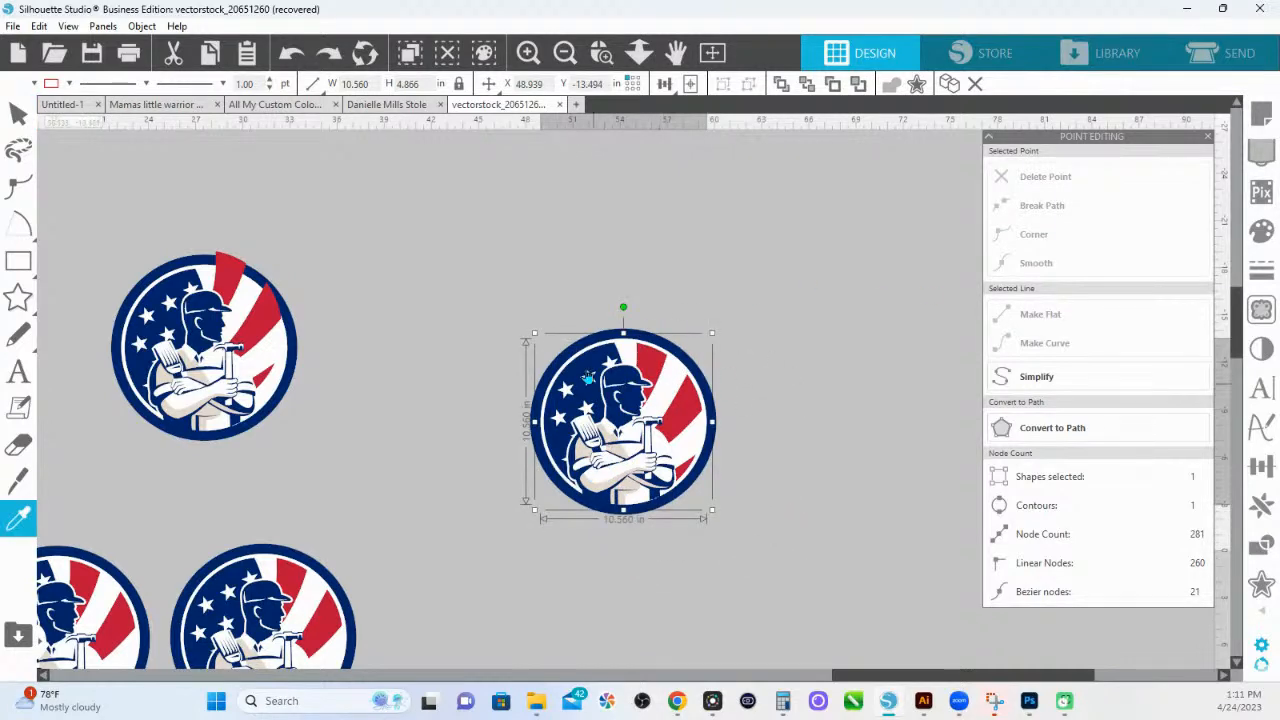
# Try the light blue fill CDE6F3 on the badge's white circle, and undo the color change.
pyautogui.click(1261, 230)
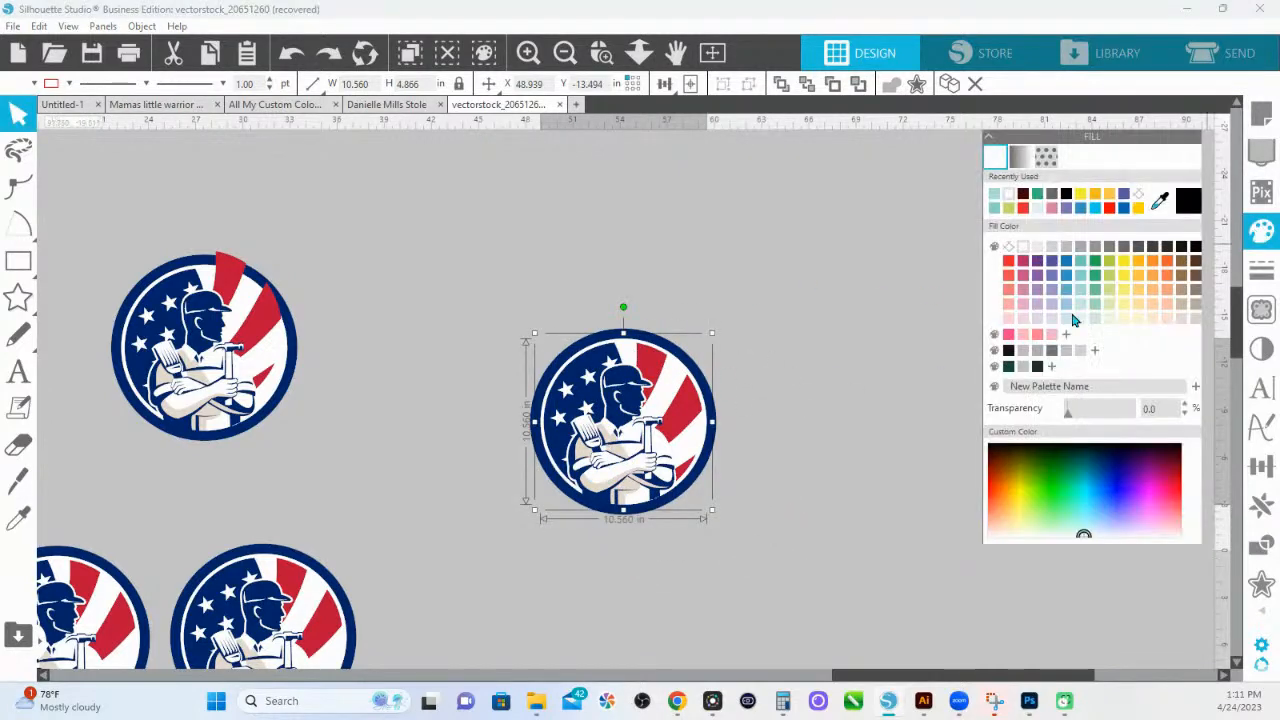
pyautogui.click(1073, 318)
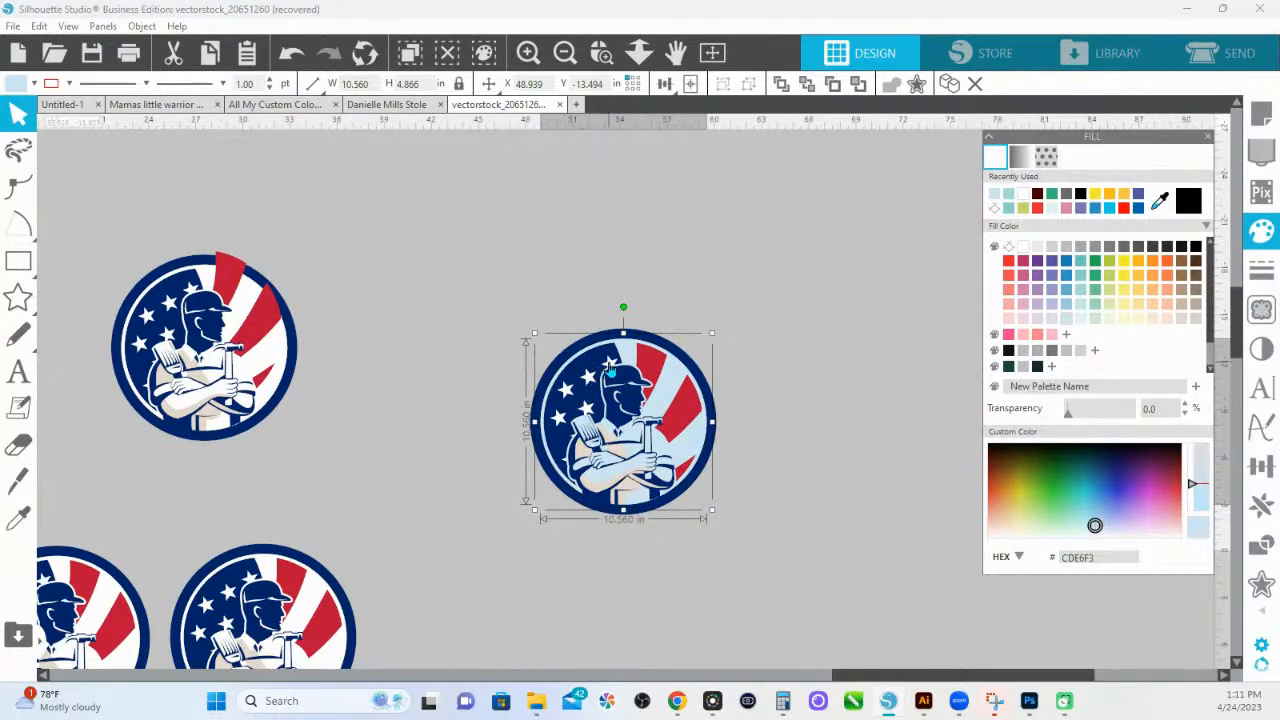
pyautogui.hotkey('ctrl', 'z')
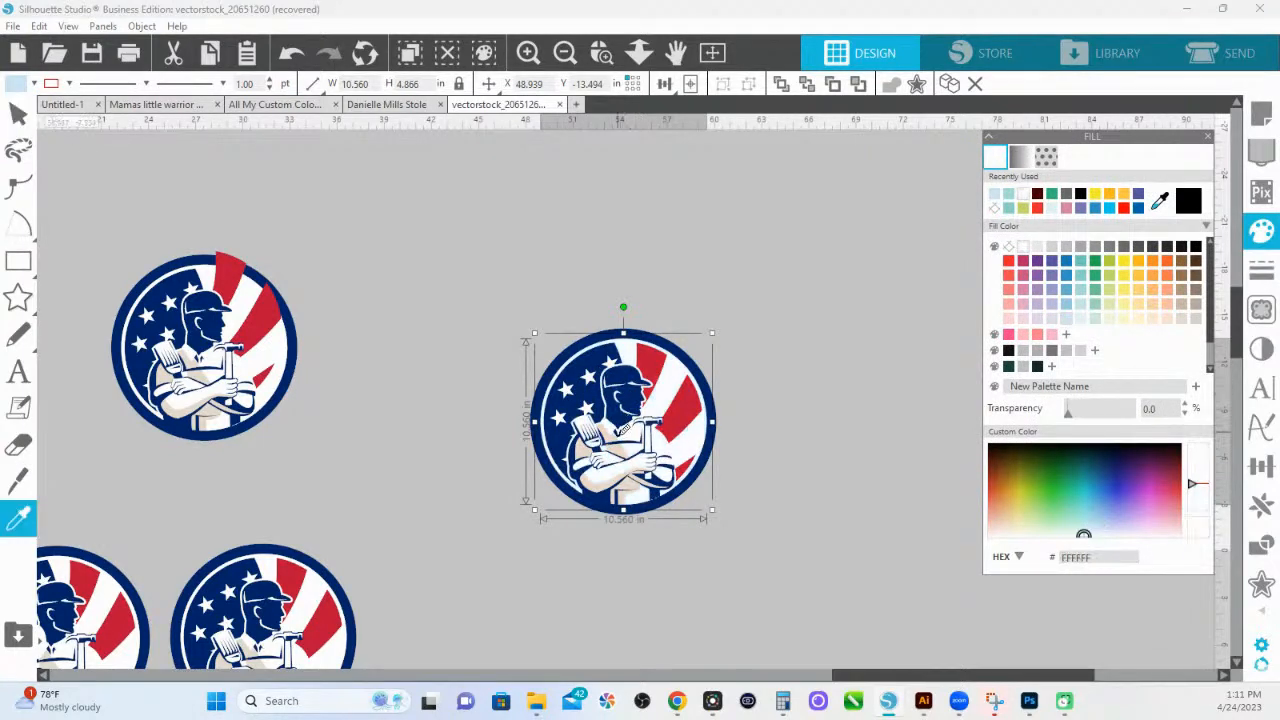
# Fill the white stars in the rightmost badge's star field with yellow-green C2DA6A.
pyautogui.click(606, 371)
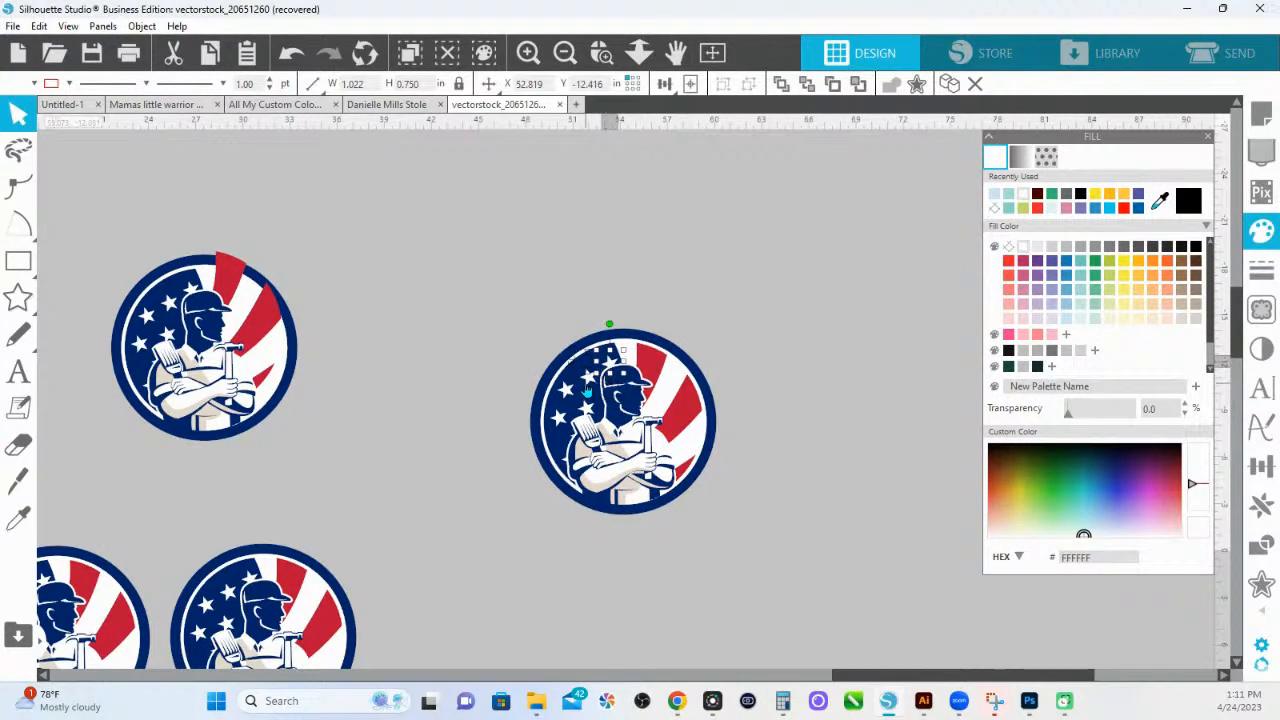
pyautogui.keyDown('shift'); pyautogui.click(587, 391); pyautogui.keyUp('shift')
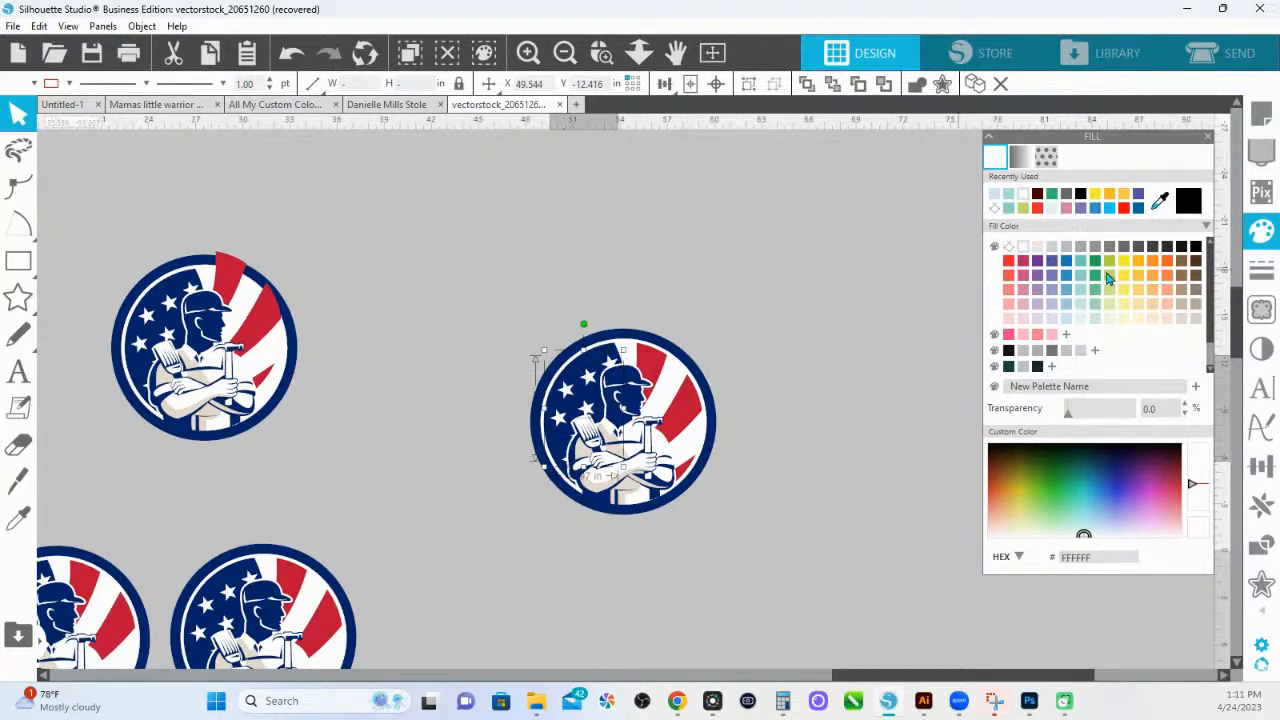
pyautogui.click(1026, 503)
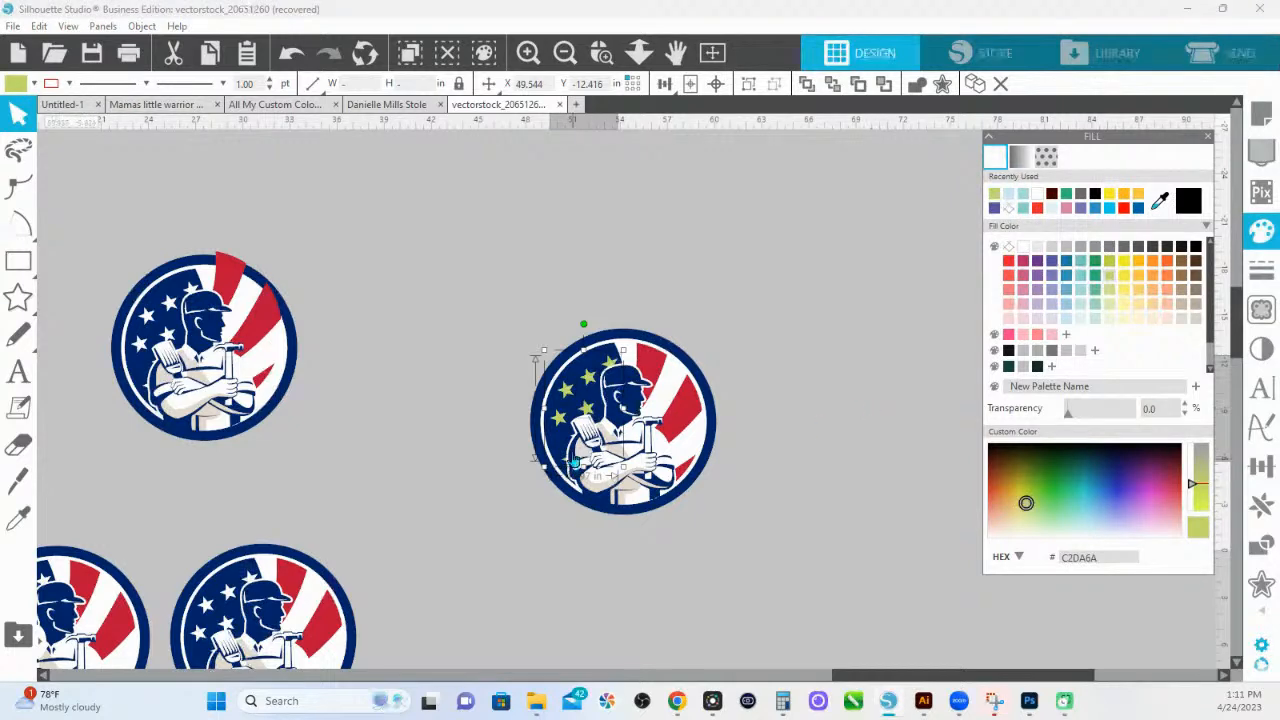
pyautogui.click(566, 446)
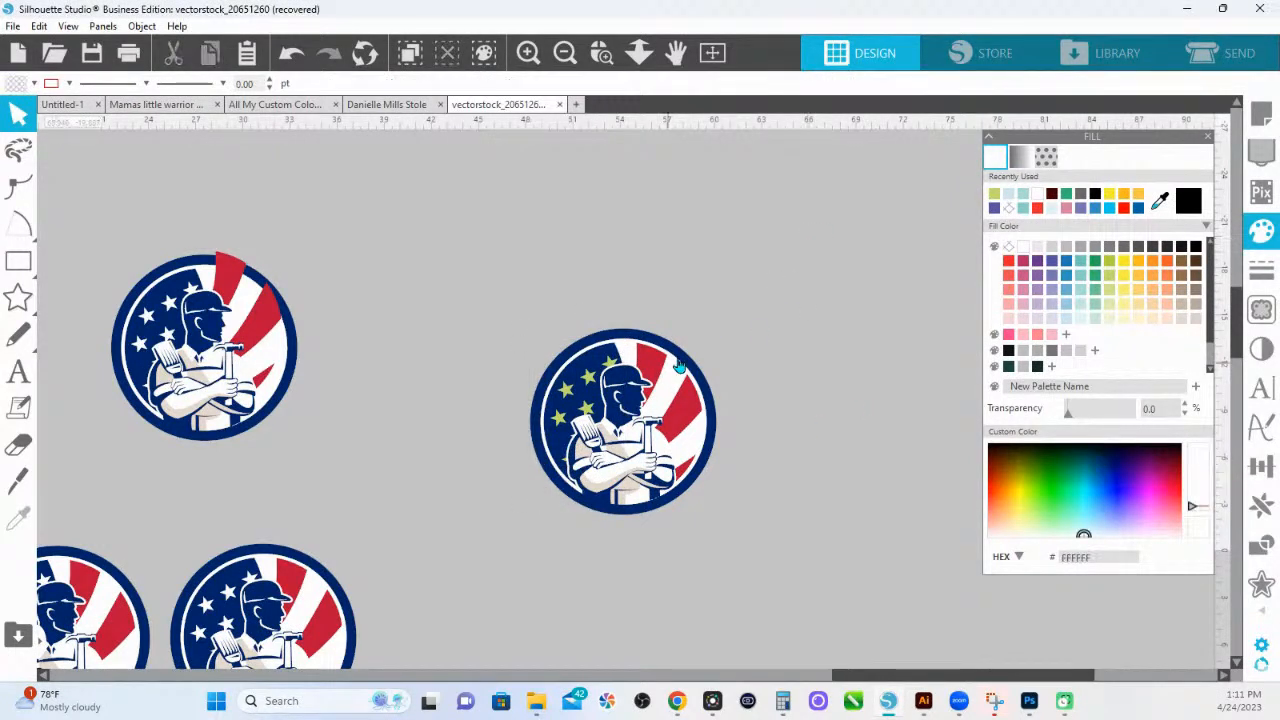
# Pull the navy circle, white circle, navy worker and navy star field apart to expose the badge's layers.
pyautogui.moveTo(680, 367); pyautogui.dragTo(650, 171)
pyautogui.moveTo(698, 377); pyautogui.dragTo(745, 362)
pyautogui.moveTo(625, 410); pyautogui.dragTo(716, 496)
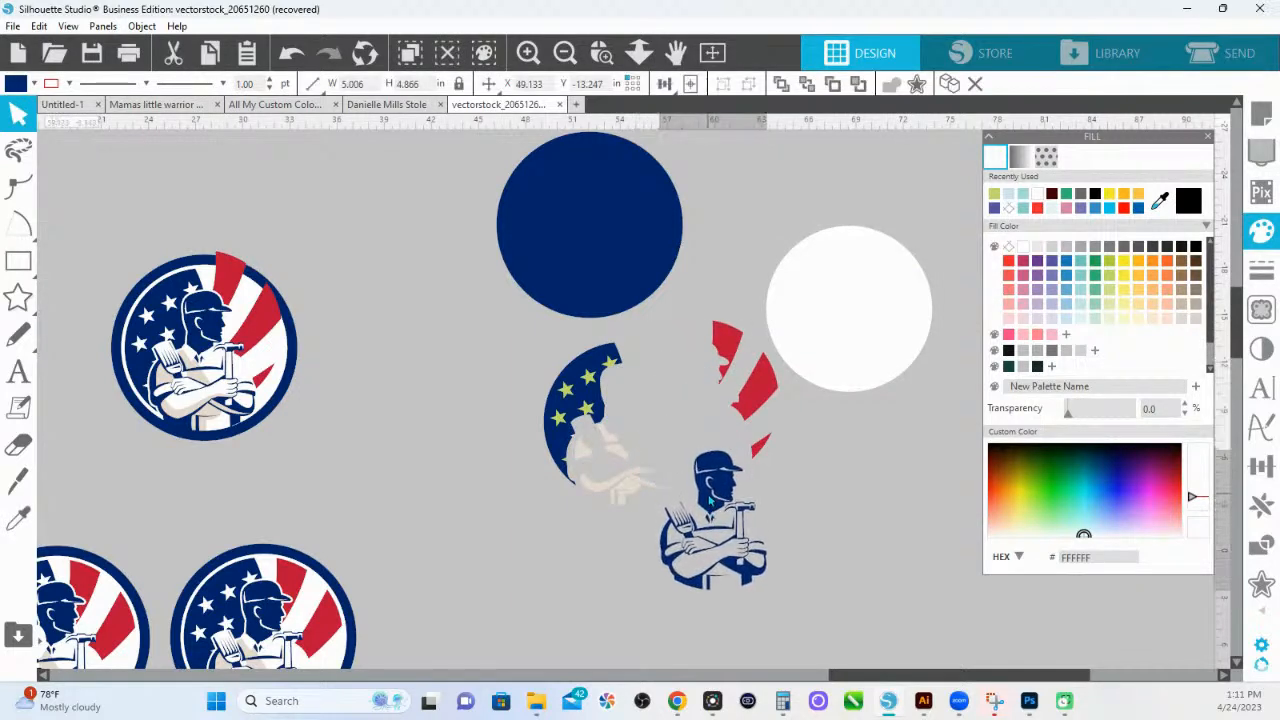
pyautogui.moveTo(572, 369); pyautogui.dragTo(432, 323)
pyautogui.click(636, 503)
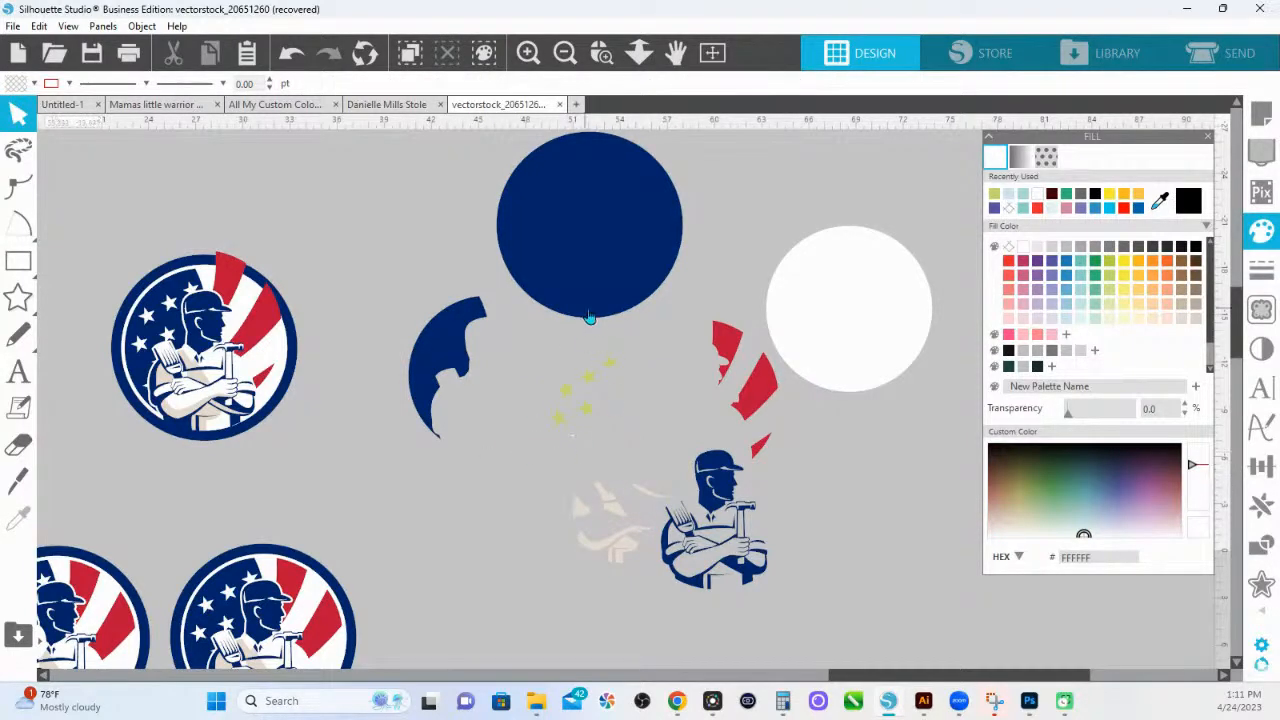
# Undo the layer moves and the stars' color change, and clear the selection.
pyautogui.hotkey('ctrl', 'z')
pyautogui.hotkey('ctrl', 'z')
pyautogui.hotkey('ctrl', 'z')
pyautogui.hotkey('ctrl', 'z')
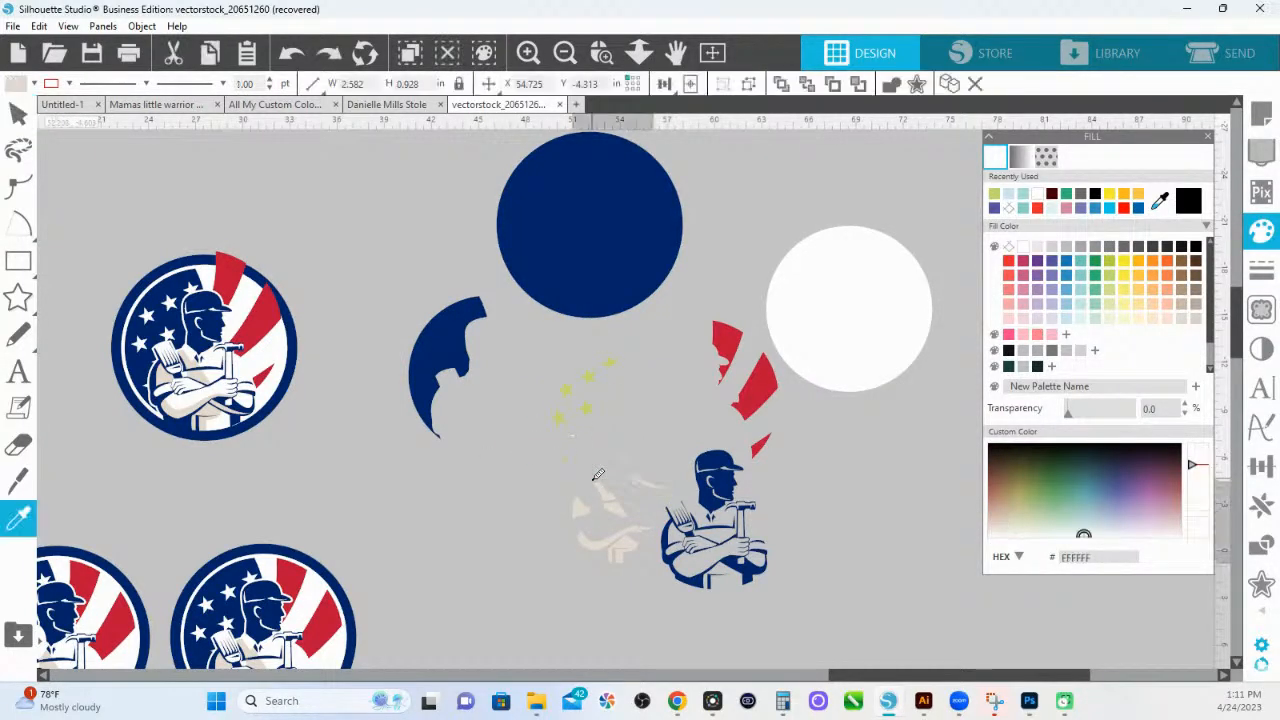
pyautogui.hotkey('ctrl', 'z')
pyautogui.hotkey('ctrl', 'z')
pyautogui.hotkey('ctrl', 'z')
pyautogui.hotkey('ctrl', 'z')
pyautogui.hotkey('ctrl', 'z')
pyautogui.hotkey('ctrl', 'z')
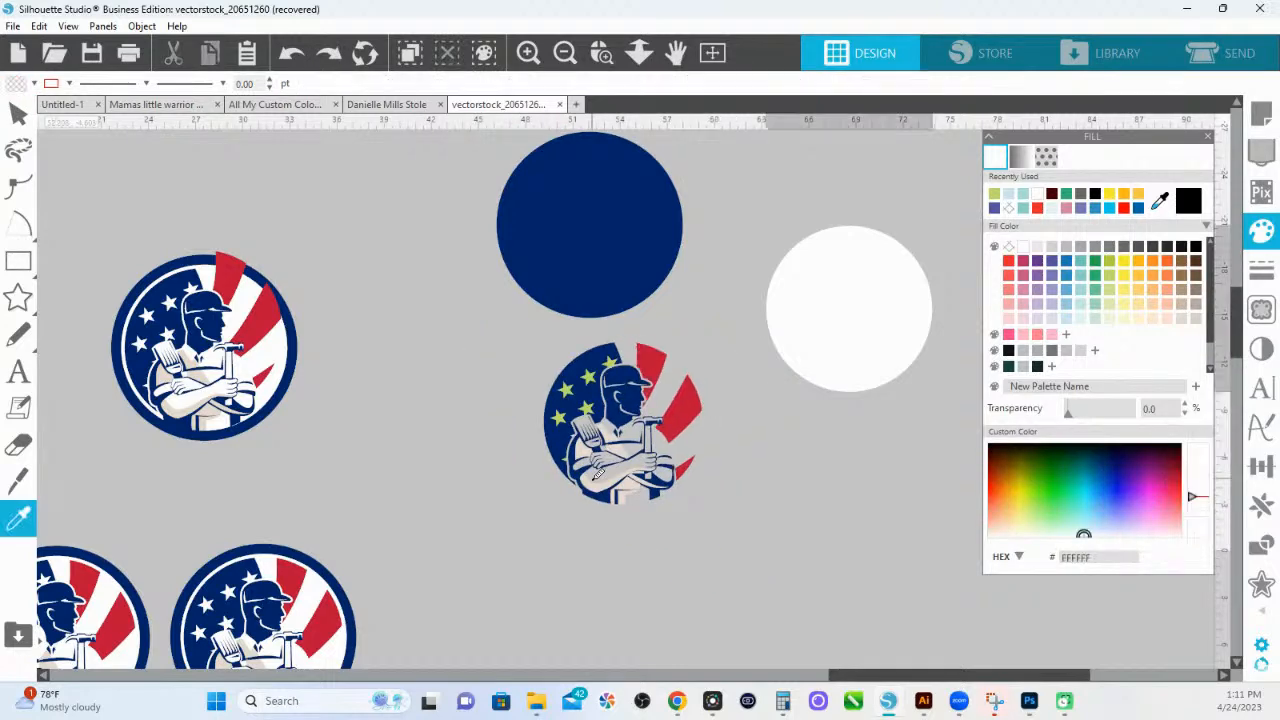
pyautogui.hotkey('ctrl', 'z')
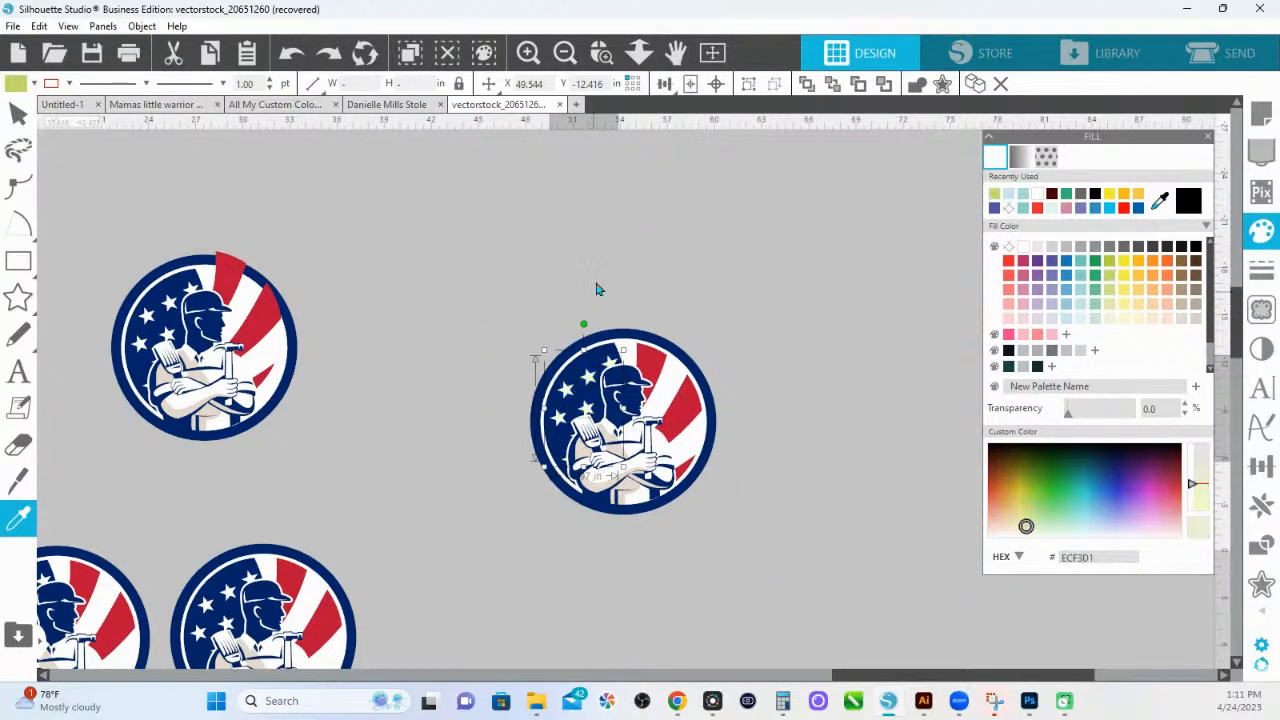
pyautogui.press('Escape')
# Select all pieces of the badge and move it up into the empty area above the other badges.
pyautogui.moveTo(537, 286); pyautogui.dragTo(764, 545)
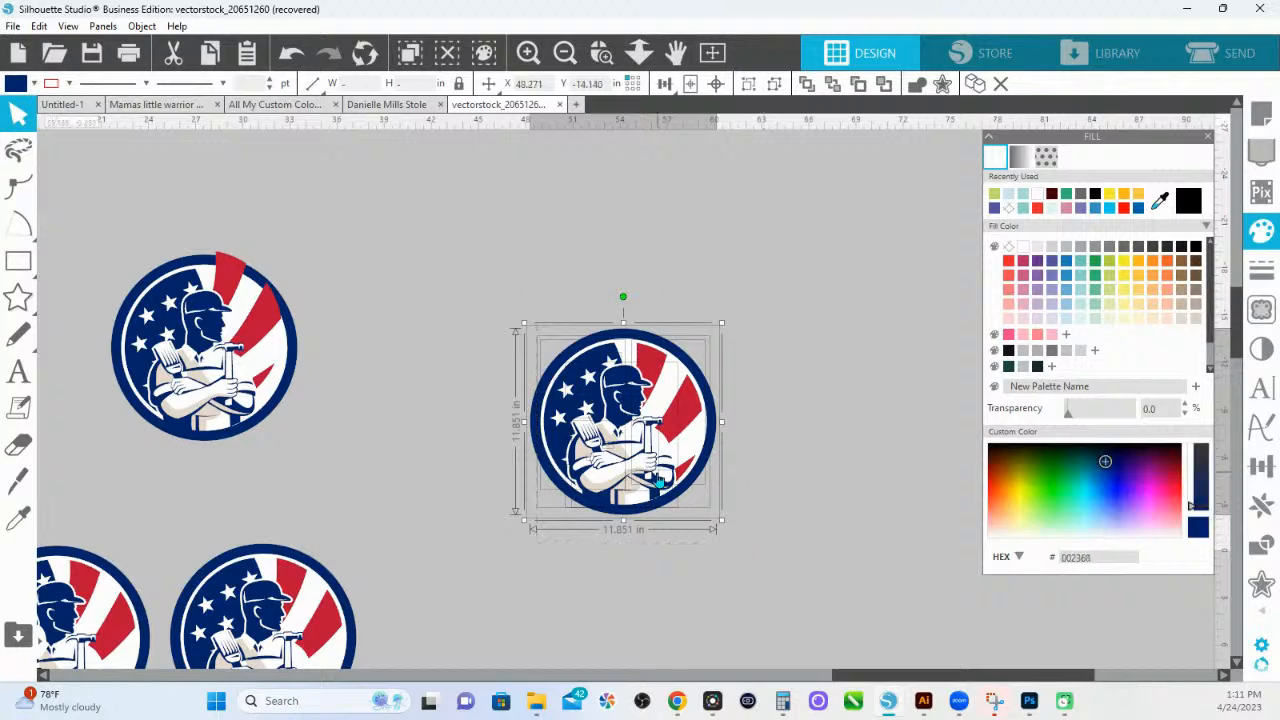
pyautogui.moveTo(658, 486); pyautogui.dragTo(694, 257)
pyautogui.moveTo(772, 343); pyautogui.dragTo(687, 604)
# Pull the white circle sideways off the moved badge, and undo the move.
pyautogui.click(601, 54)
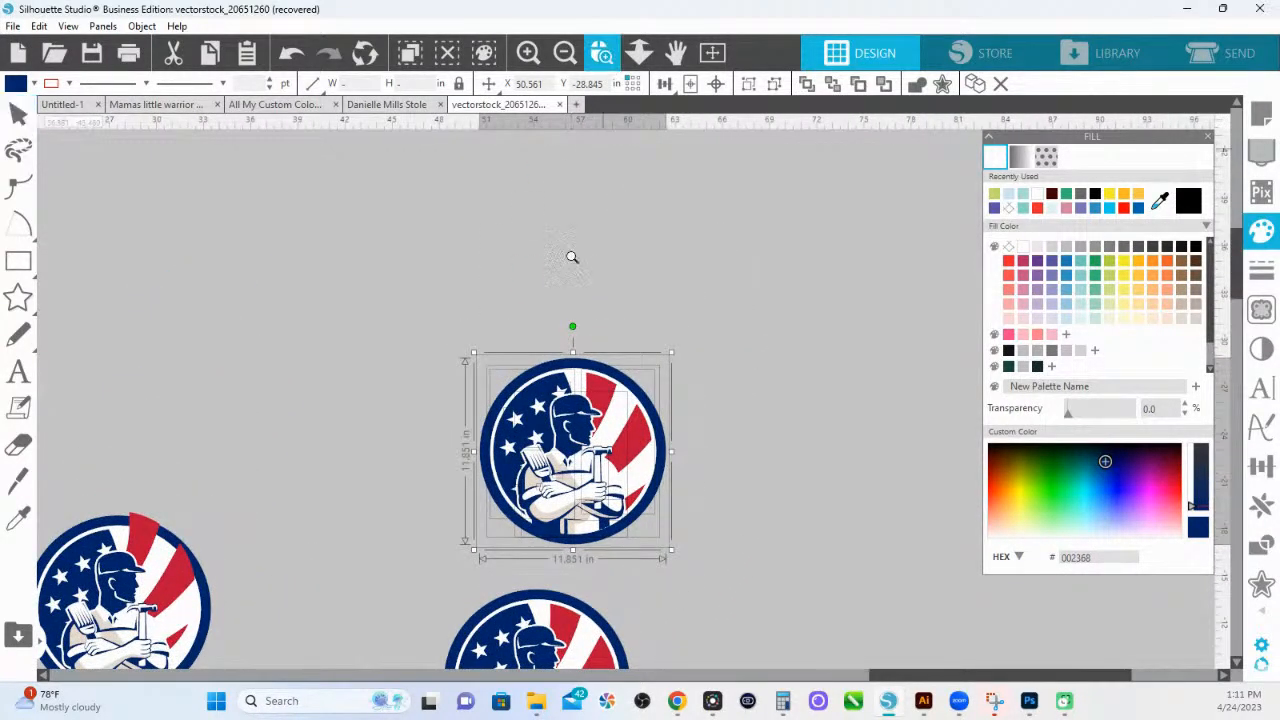
pyautogui.moveTo(602, 391); pyautogui.dragTo(821, 520)
pyautogui.click(863, 277)
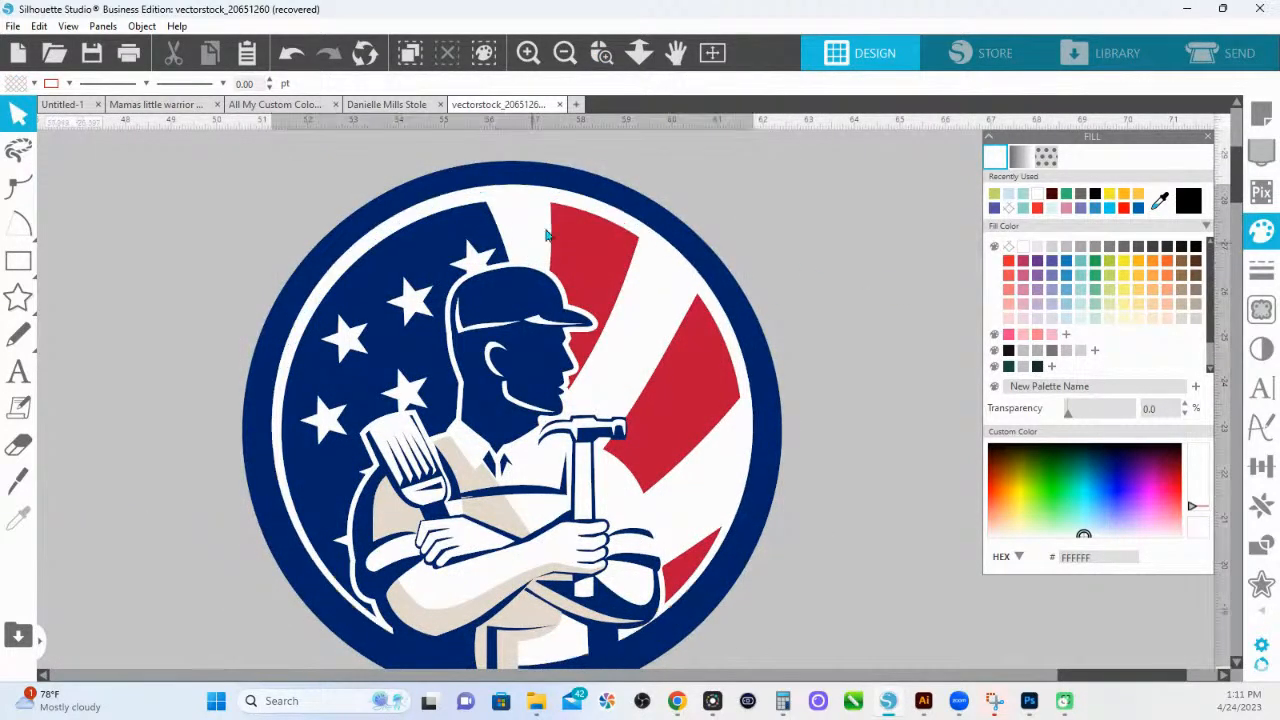
pyautogui.moveTo(530, 248); pyautogui.dragTo(986, 300)
pyautogui.hotkey('ctrl', 'z')
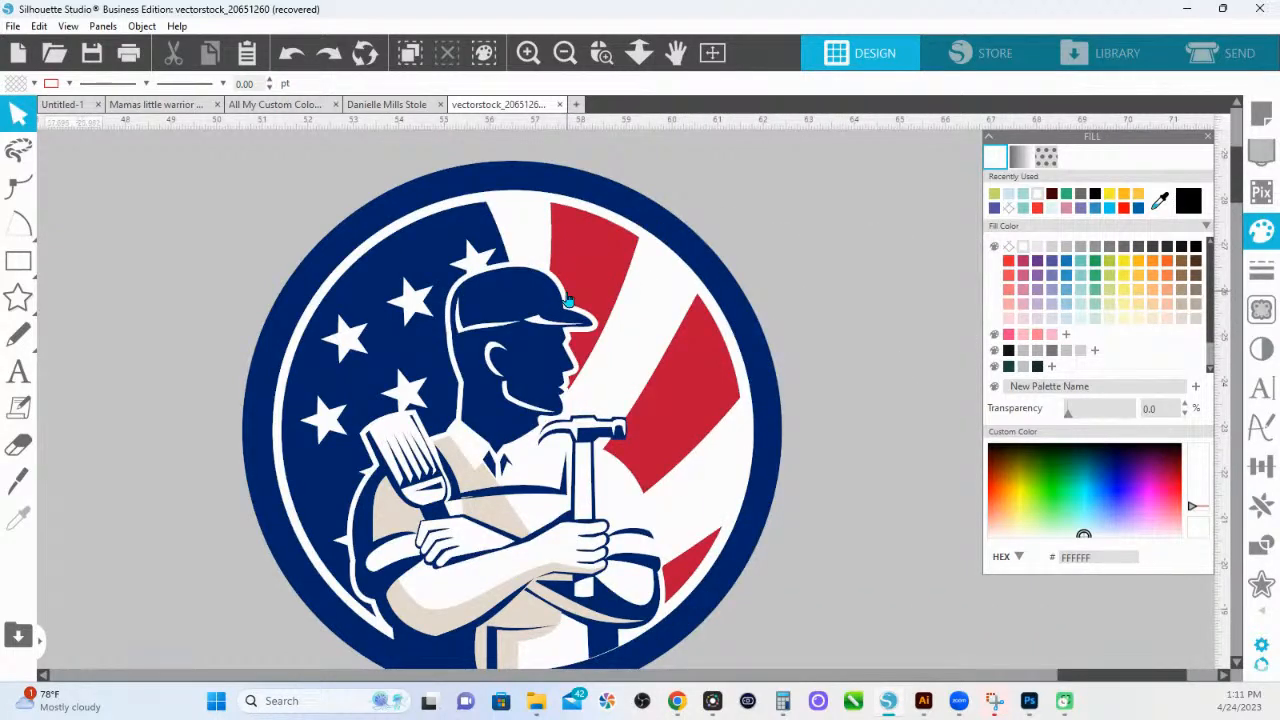
# Combine the white stars into one object, and fill the stars and the navy worker with pale green E0ECB3.
pyautogui.click(472, 267)
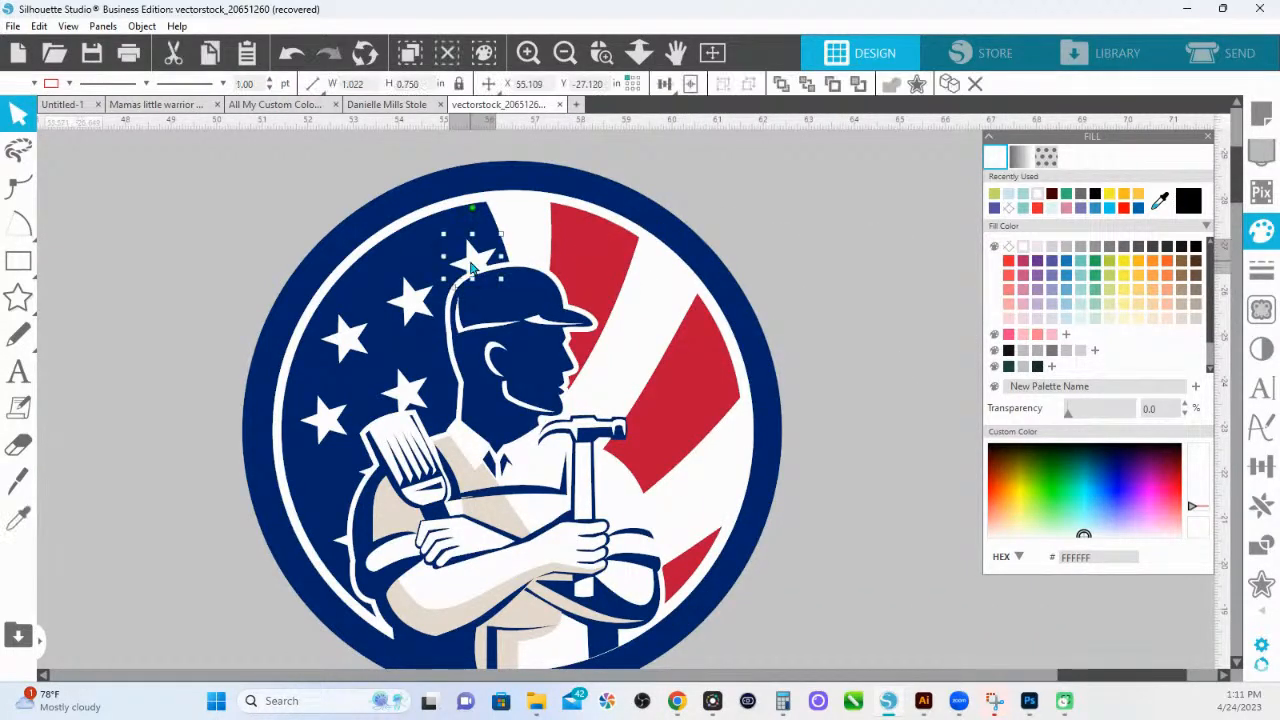
pyautogui.keyDown('shift'); pyautogui.click(417, 304); pyautogui.keyUp('shift')
pyautogui.keyDown('shift'); pyautogui.click(401, 403); pyautogui.keyUp('shift')
pyautogui.keyDown('shift'); pyautogui.click(350, 424); pyautogui.keyUp('shift')
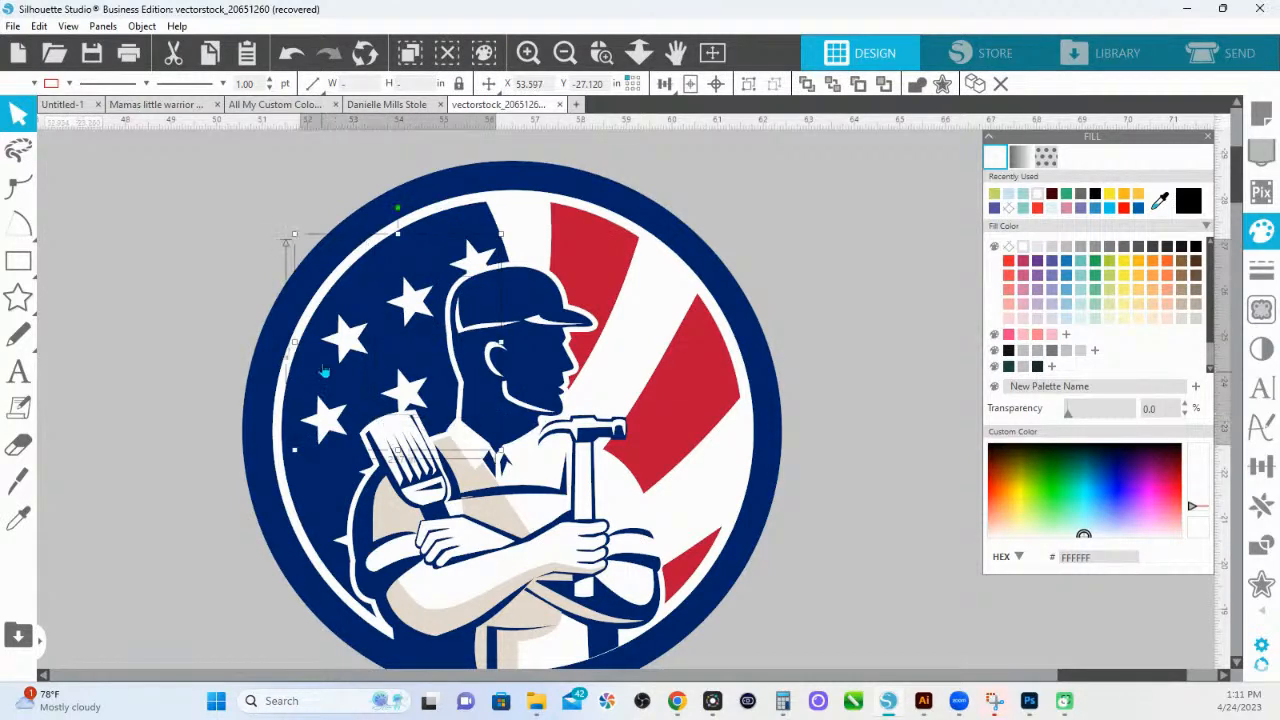
pyautogui.keyDown('shift'); pyautogui.click(340, 548); pyautogui.keyUp('shift')
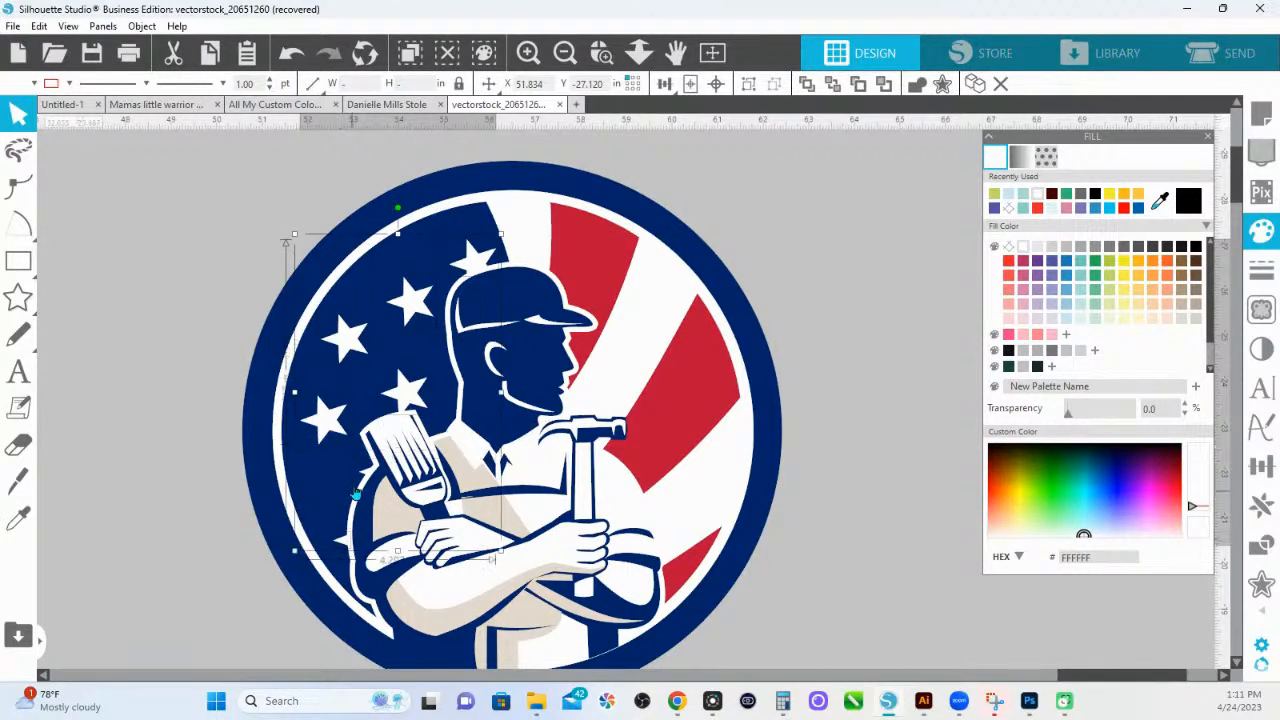
pyautogui.press('i')
pyautogui.press('v')
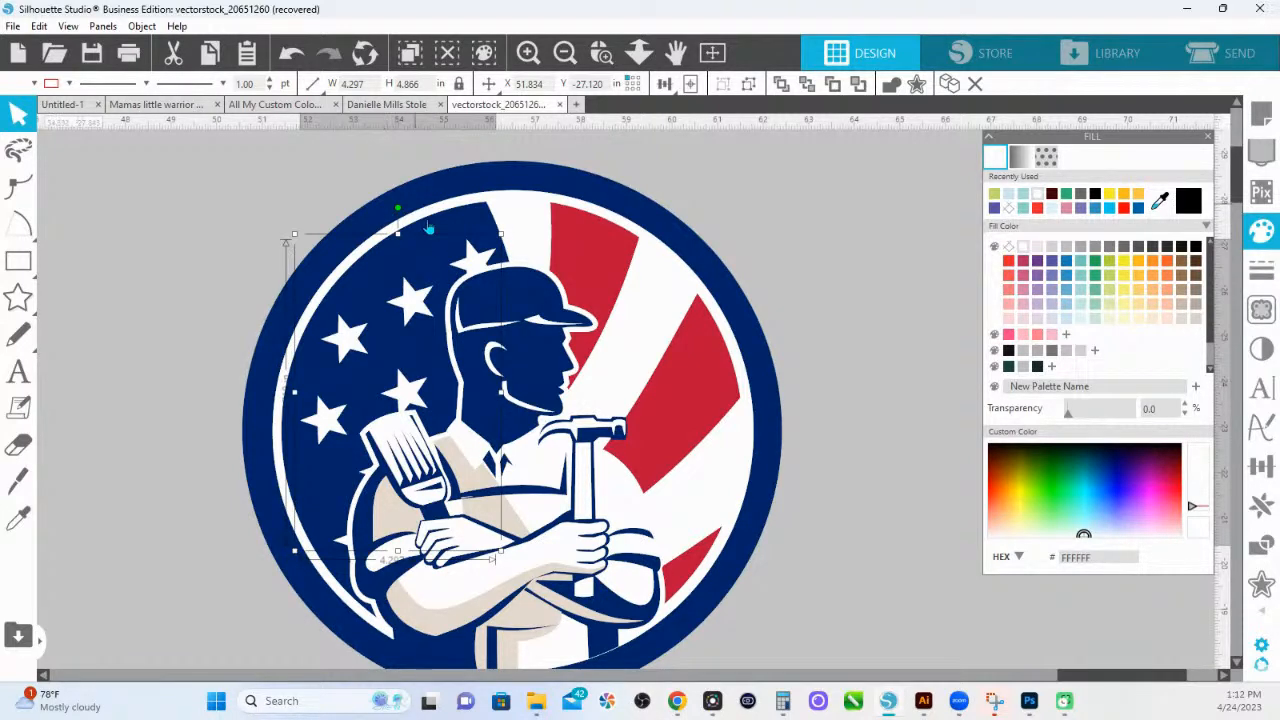
pyautogui.keyDown('shift'); pyautogui.click(519, 311); pyautogui.keyUp('shift')
pyautogui.click(1110, 313)
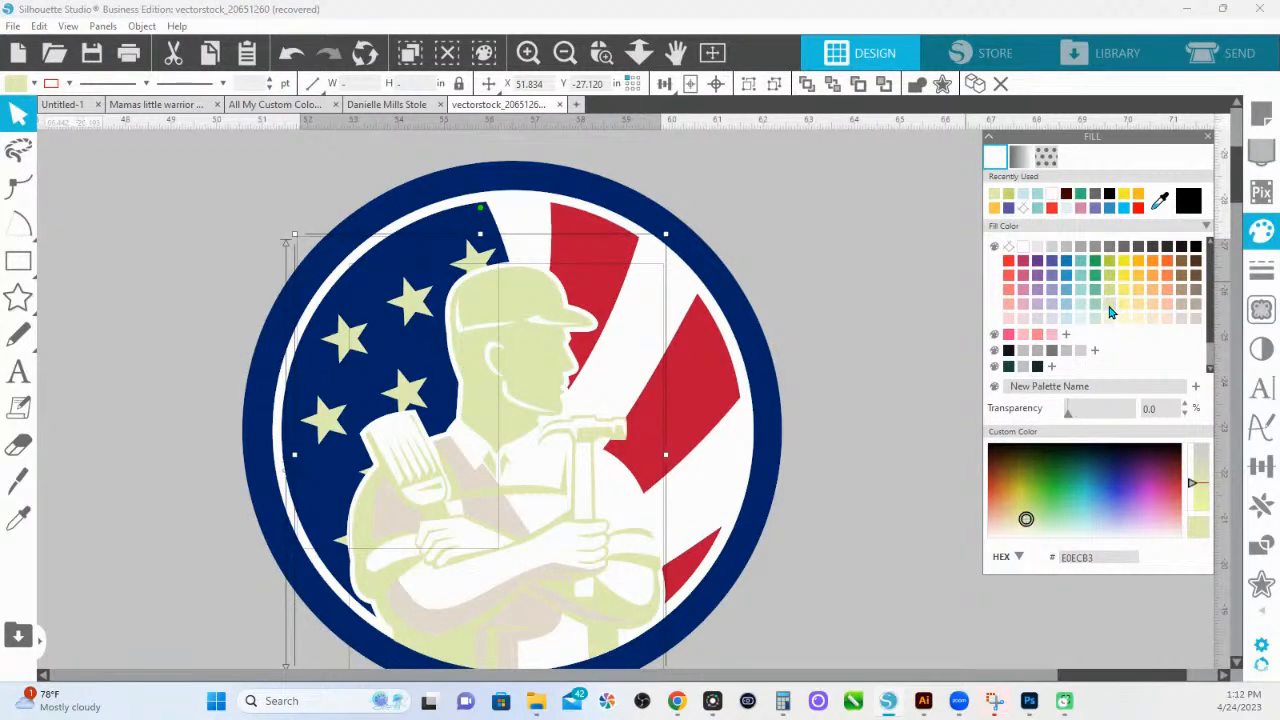
# Add the red stripes and the tan shading to the selected stars and worker.
pyautogui.click(594, 277)
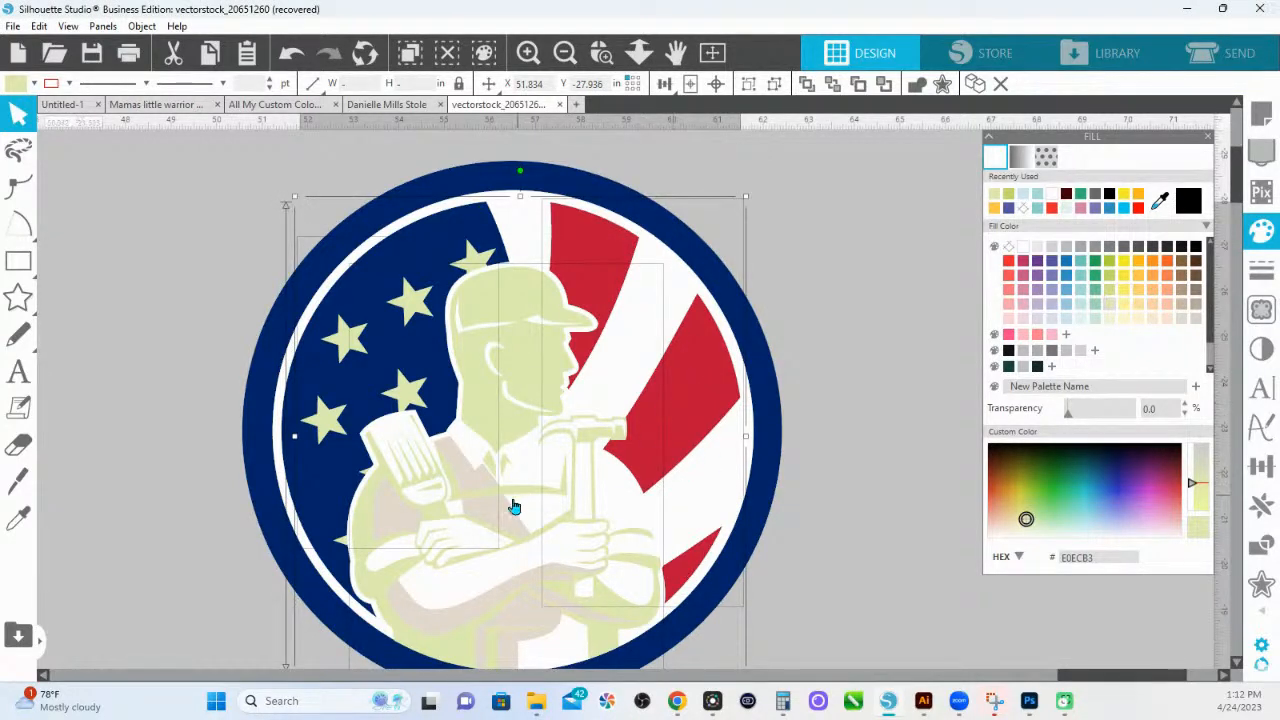
pyautogui.moveTo(496, 519); pyautogui.dragTo(572, 441)
pyautogui.hotkey('ctrl', 'z')
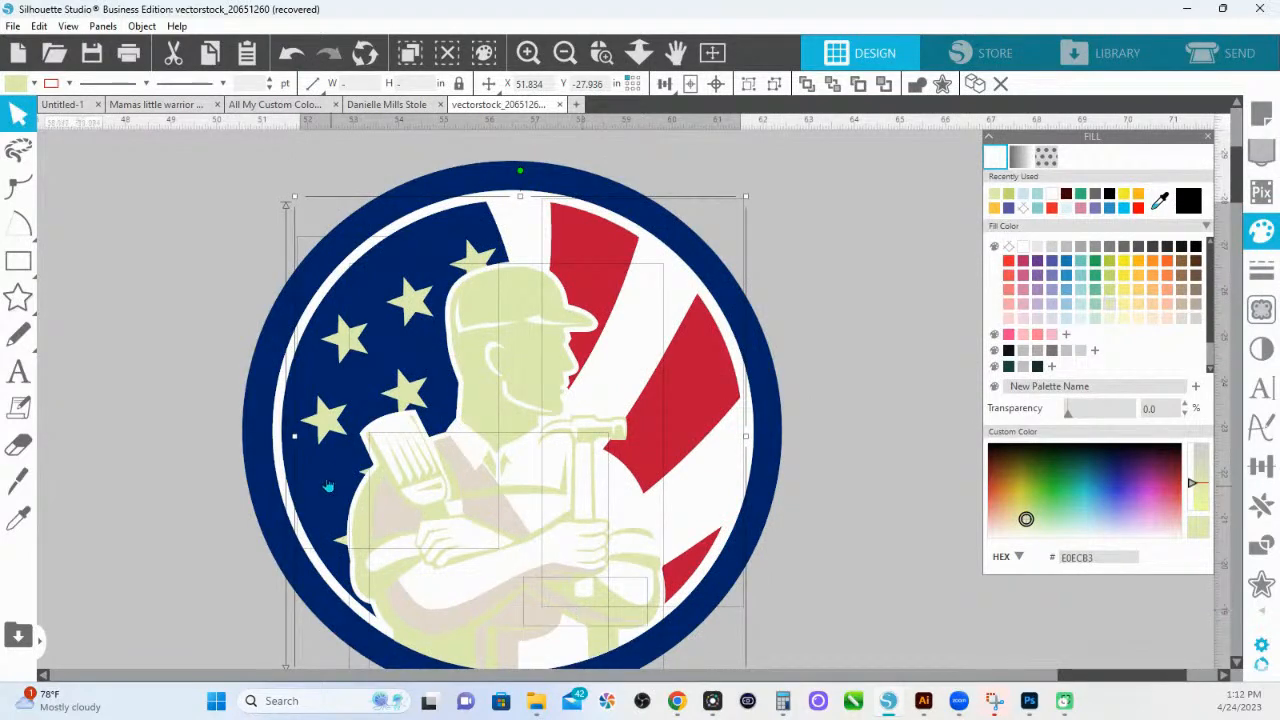
# Pull the selected stars, stripes, shading and worker off the badge's circles, and undo the move.
pyautogui.moveTo(485, 368); pyautogui.dragTo(948, 338)
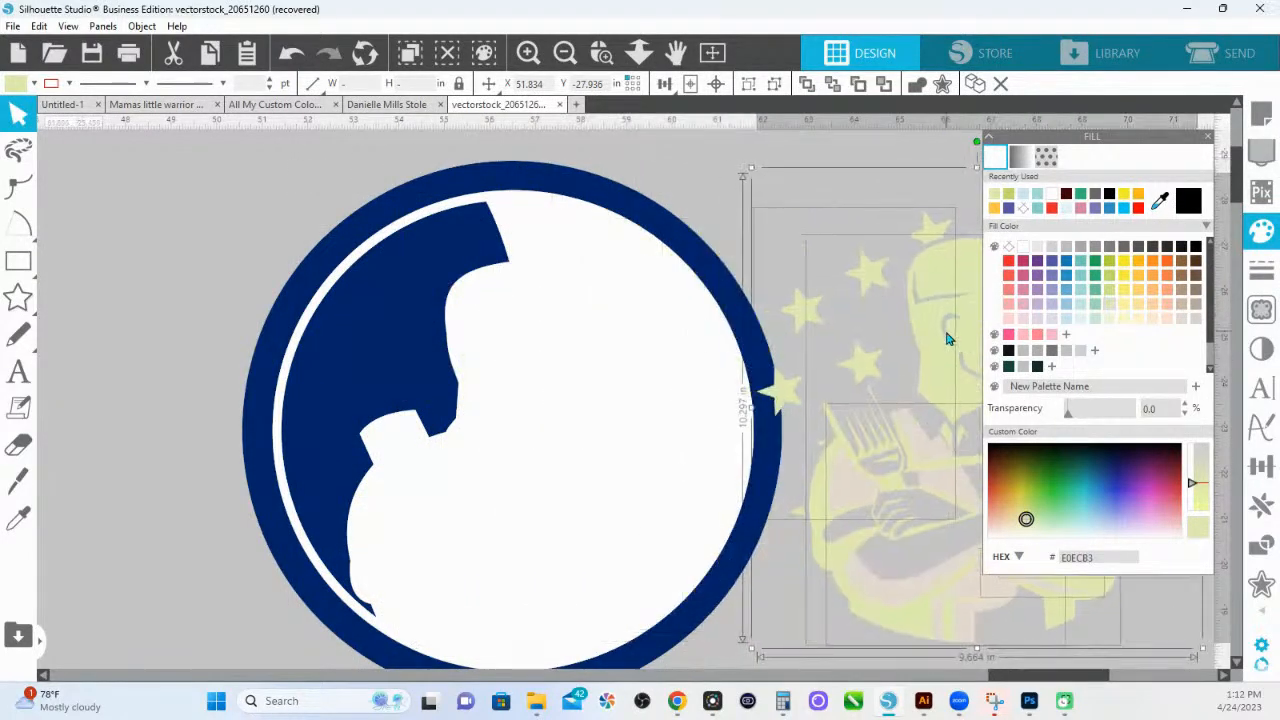
pyautogui.press('i')
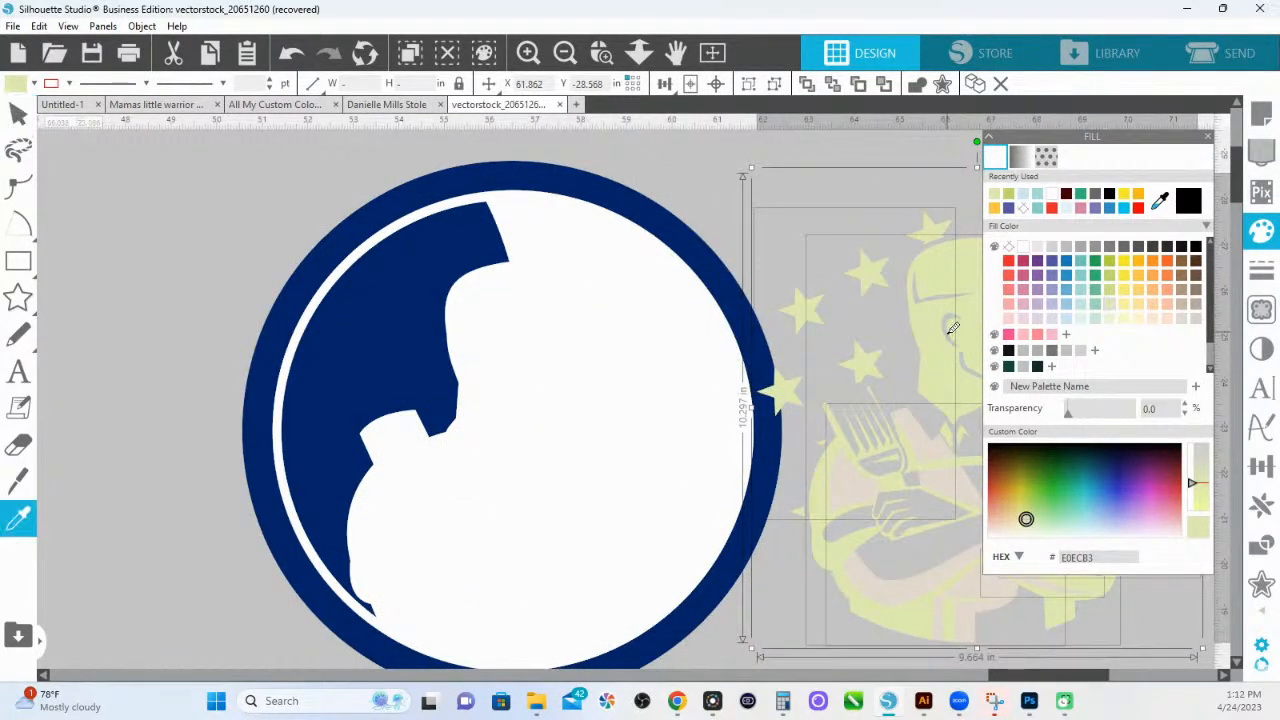
pyautogui.hotkey('ctrl', 'z')
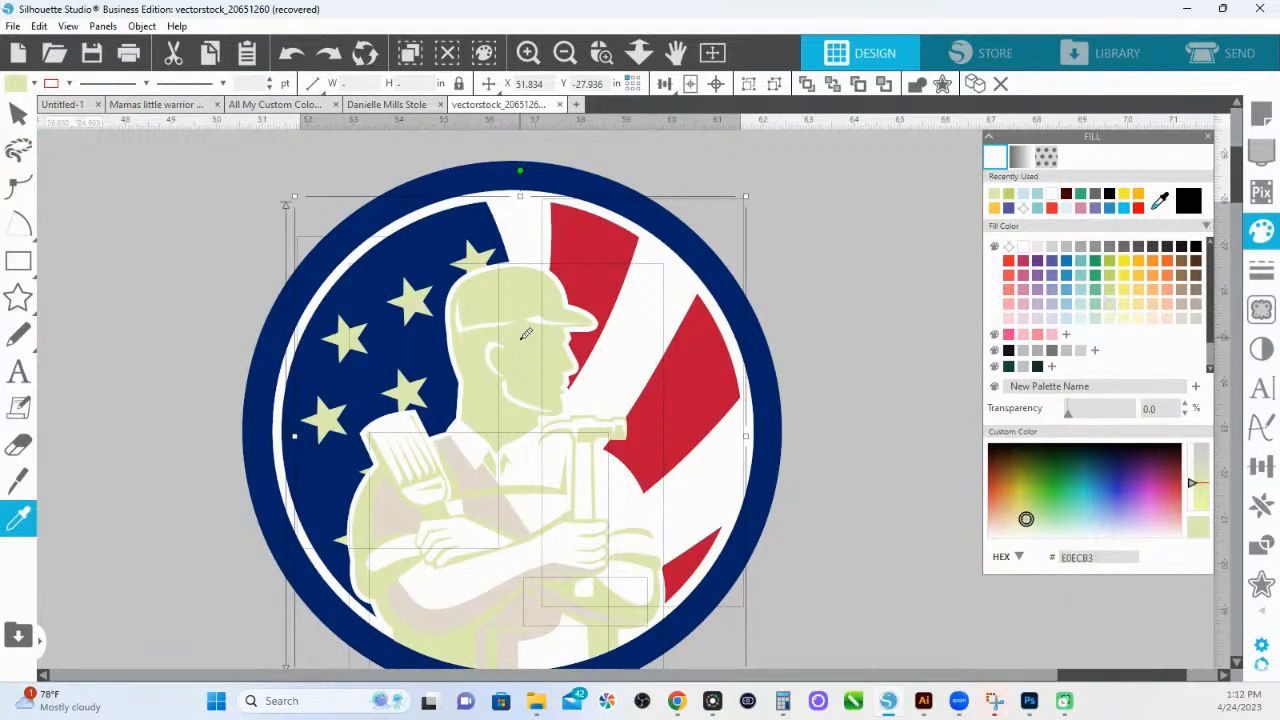
# Weld the selected stars, stripes, shading and worker and combine them into a single object.
pyautogui.click(521, 338)
pyautogui.click(915, 84)
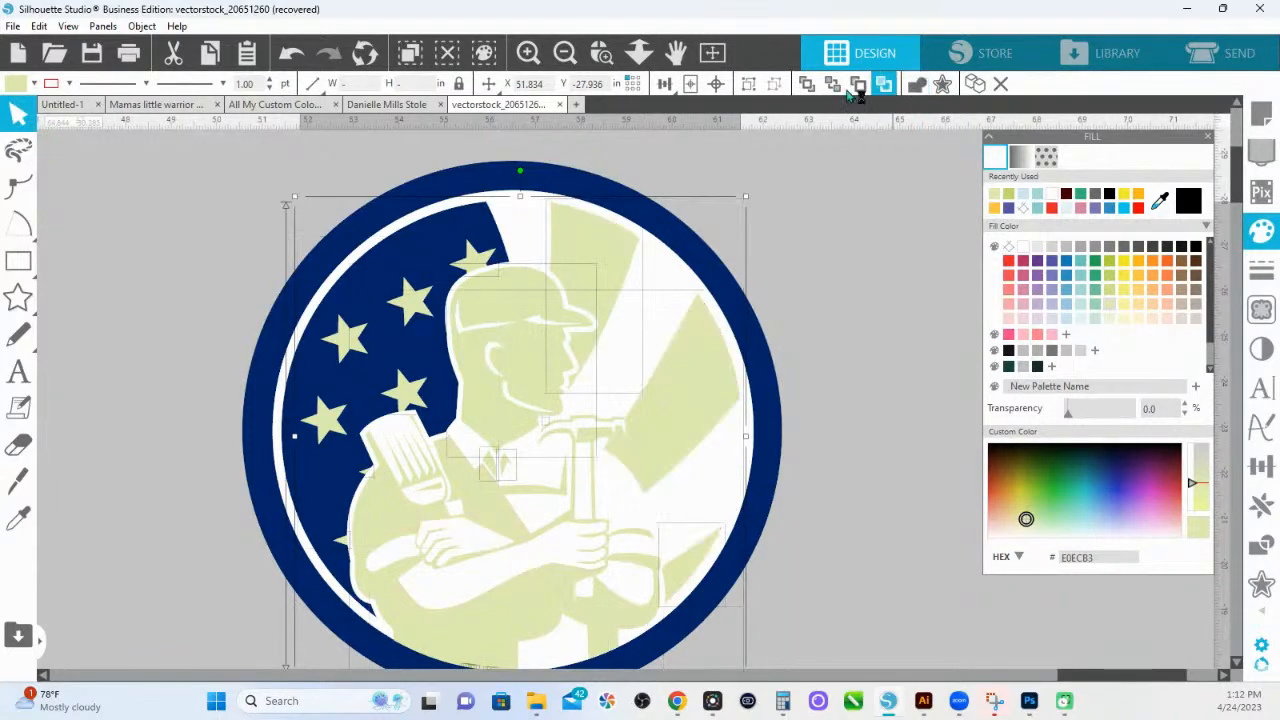
pyautogui.press('i')
pyautogui.click(559, 276)
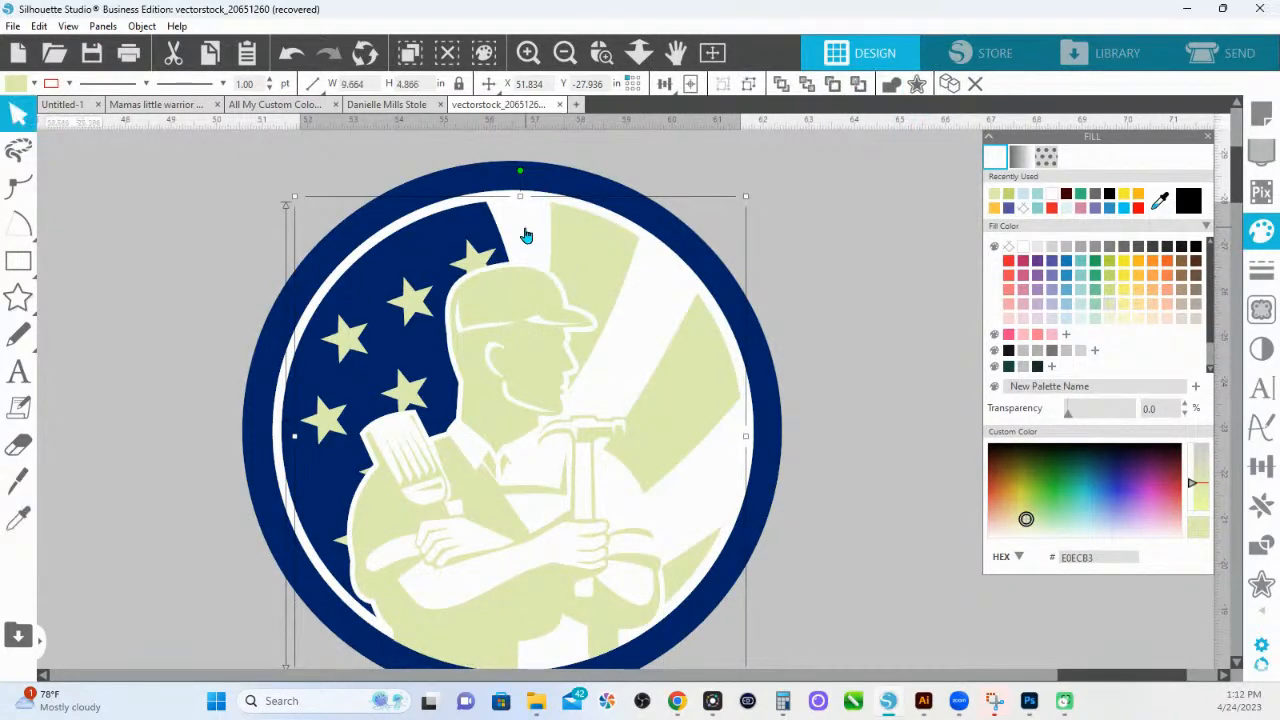
# Subtract the combined stars, stripes and worker shape from the white circle beneath it.
pyautogui.click(525, 233)
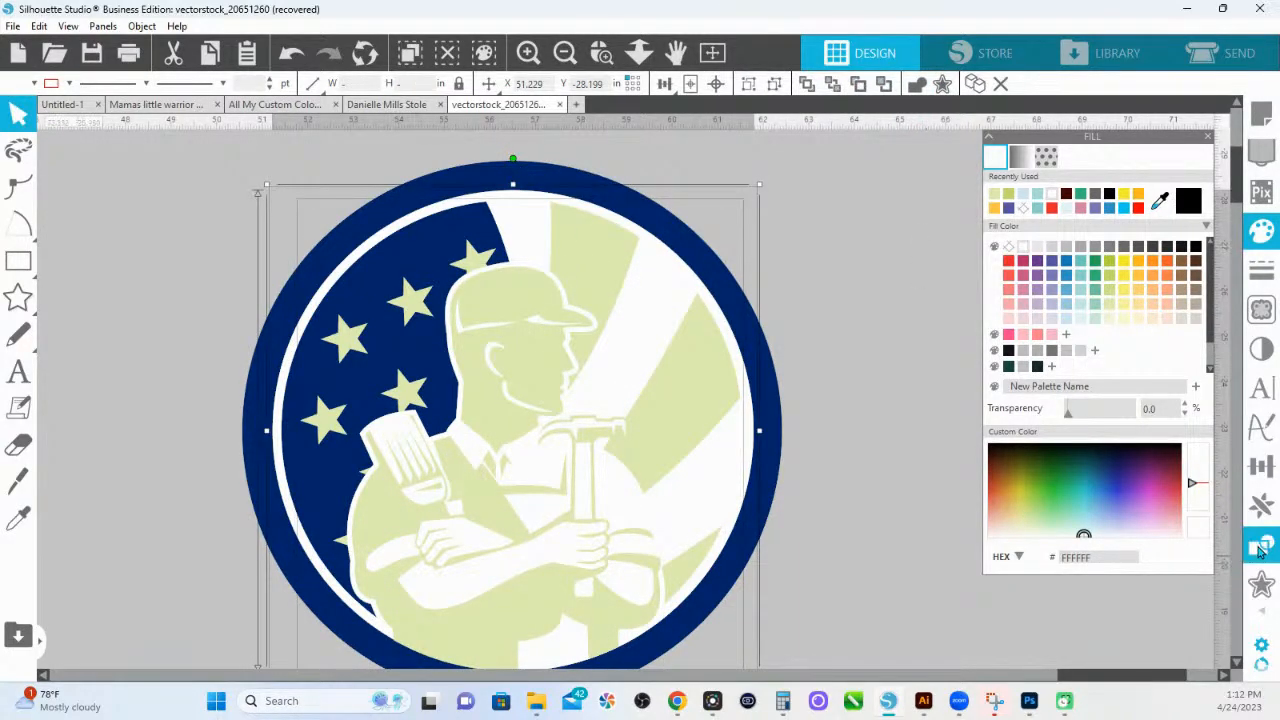
pyautogui.click(1261, 545)
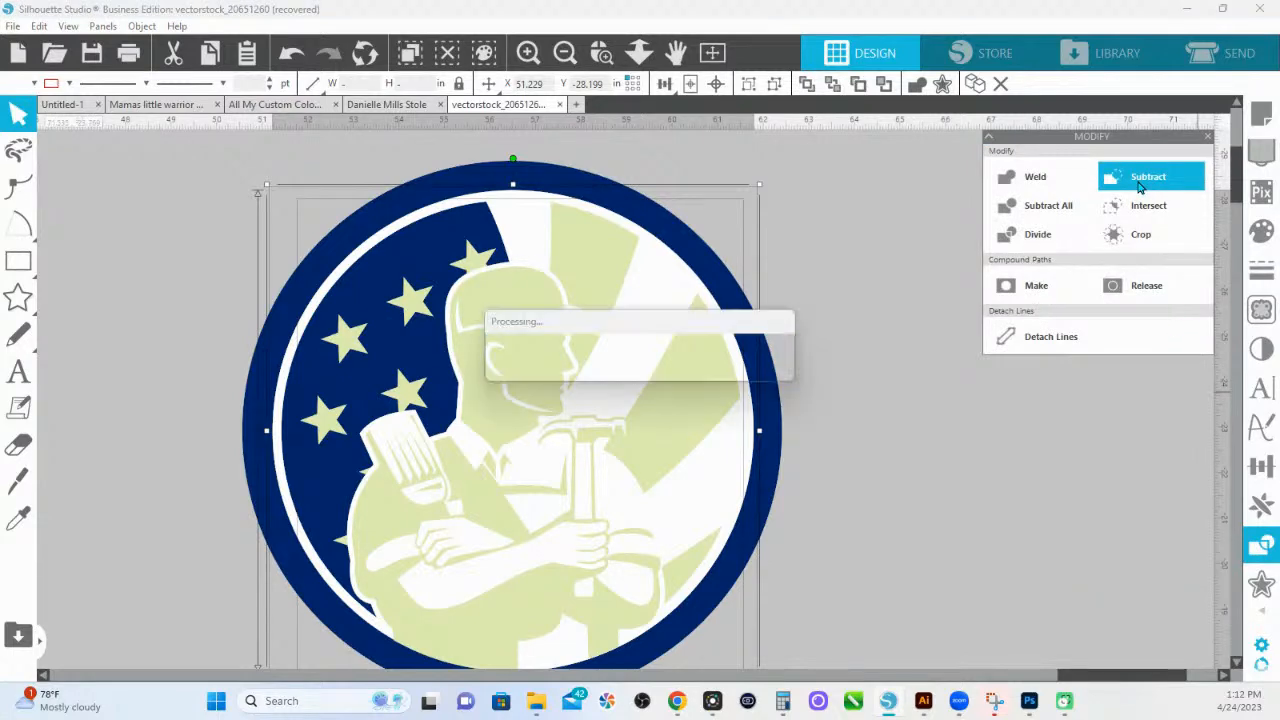
pyautogui.click(1140, 187)
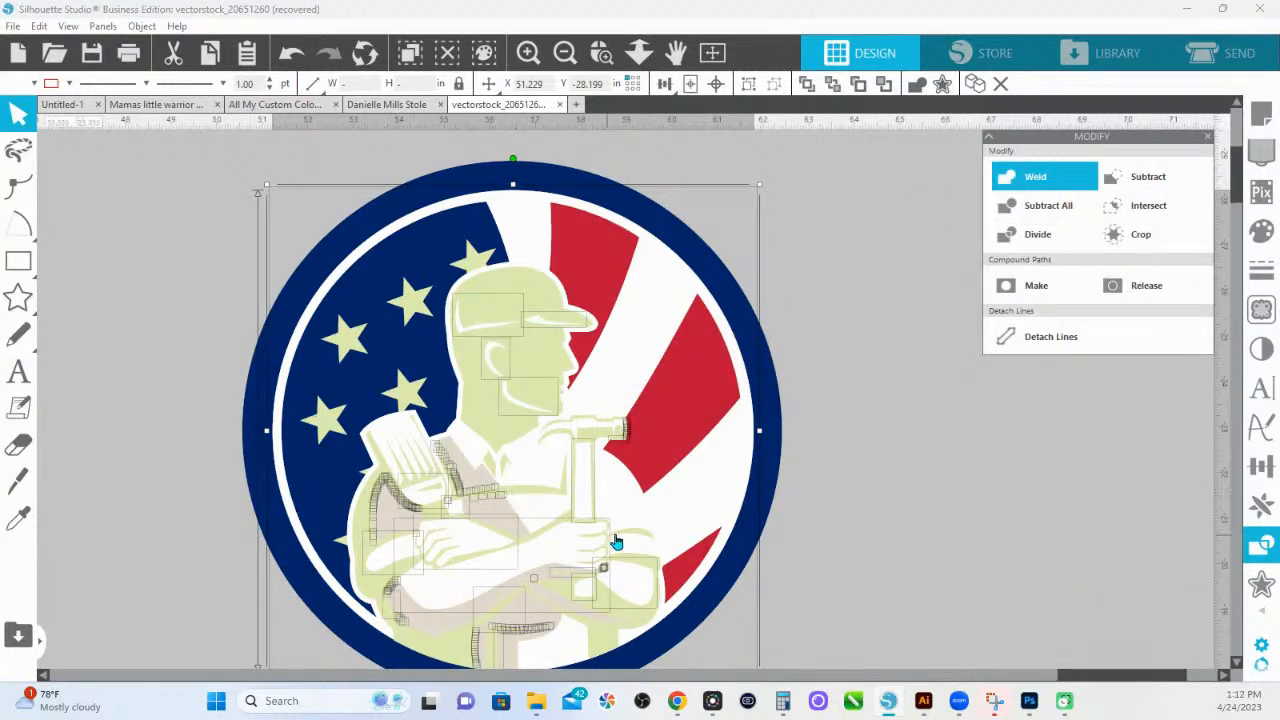
# Examine the cut edges around the worker's overalls, arms, paintbrush and hammer up close, and clear the selection.
pyautogui.scroll(-2, 466, 523)
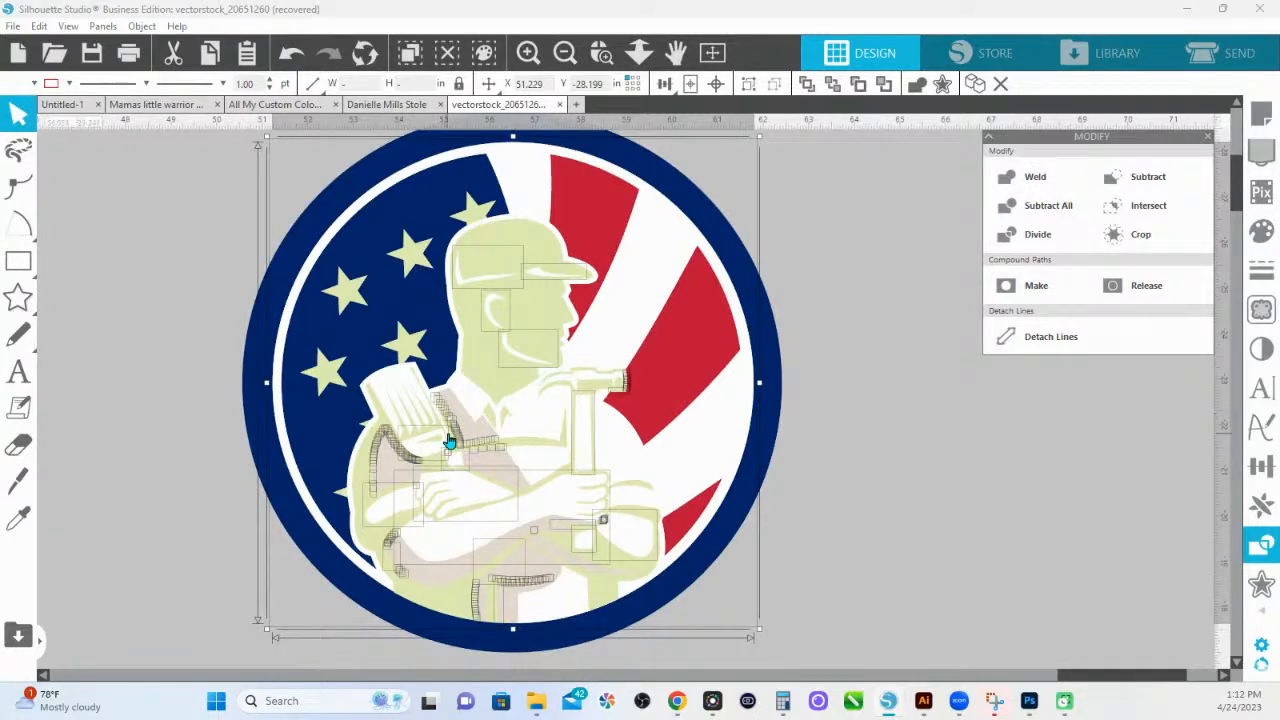
pyautogui.click(601, 52)
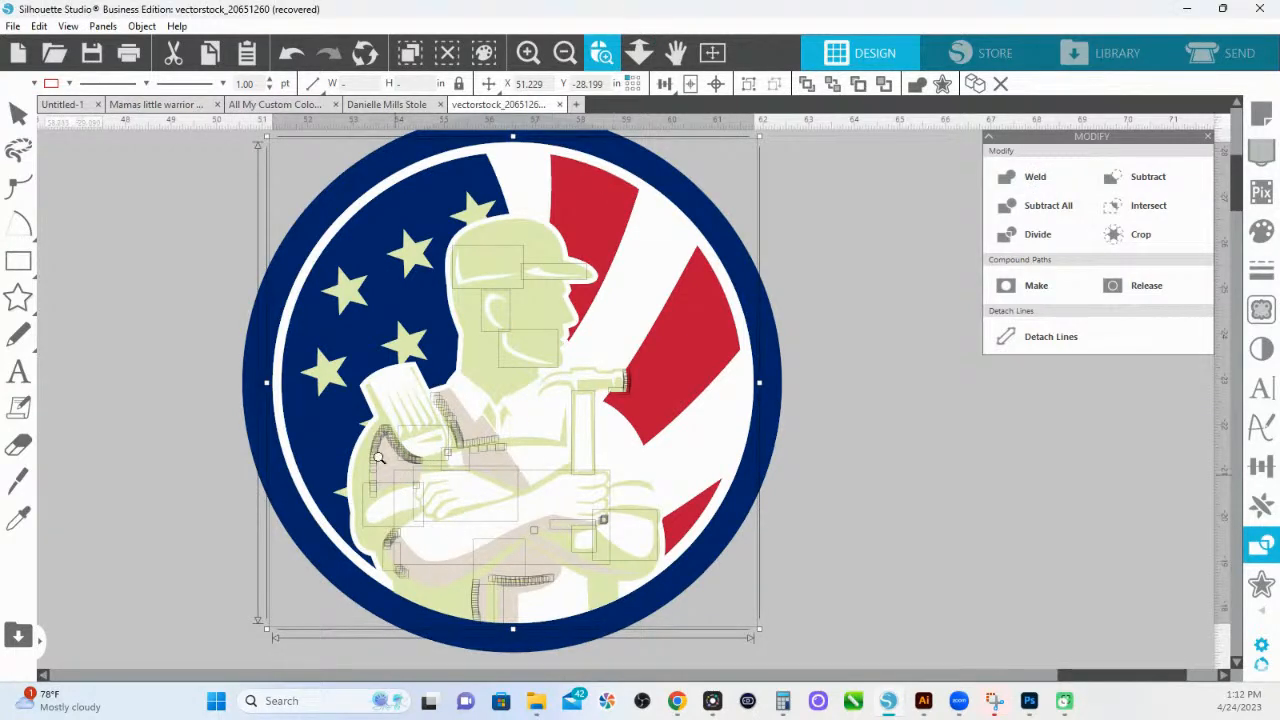
pyautogui.click(614, 541)
pyautogui.scroll(-1, 537, 294)
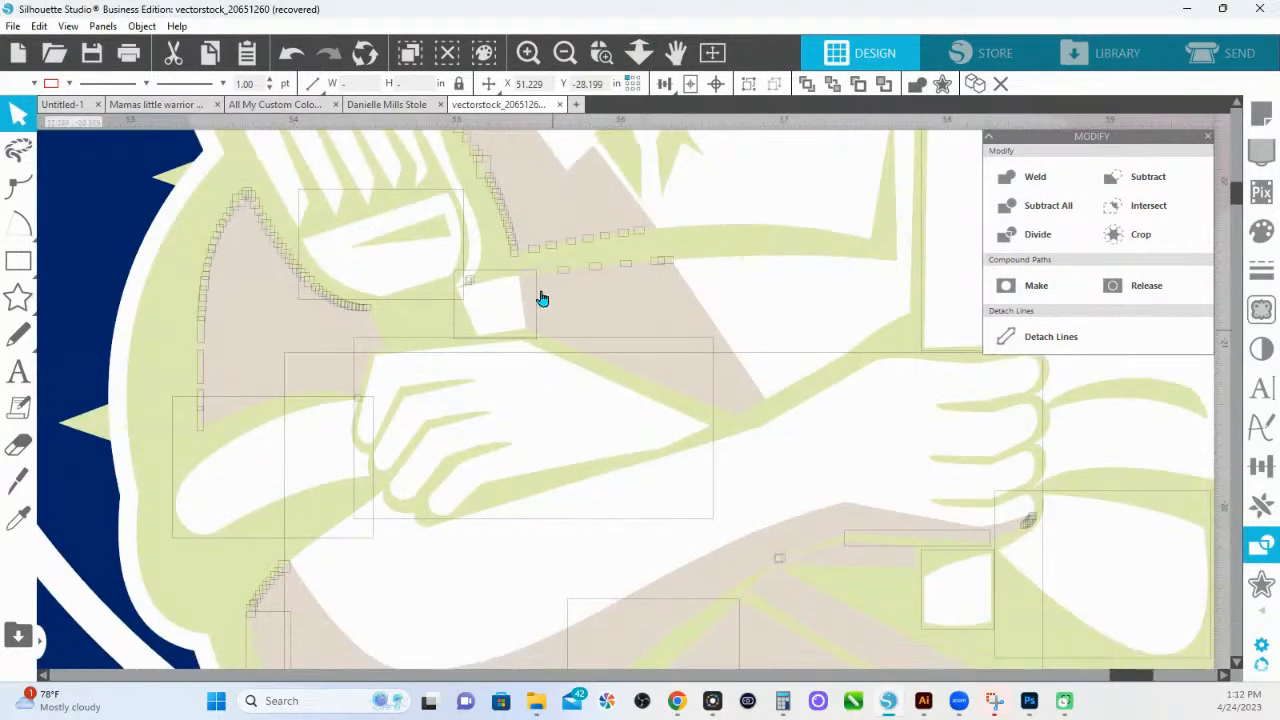
pyautogui.scroll(2, 509, 263)
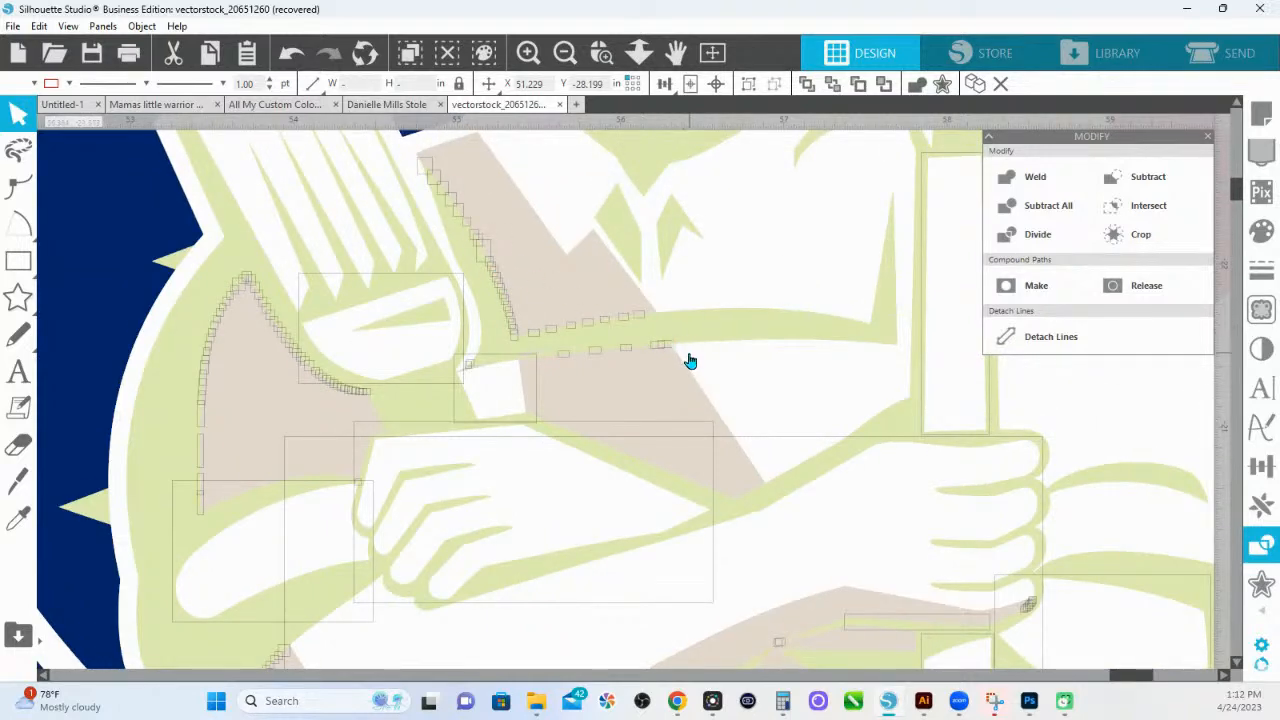
pyautogui.click(639, 54)
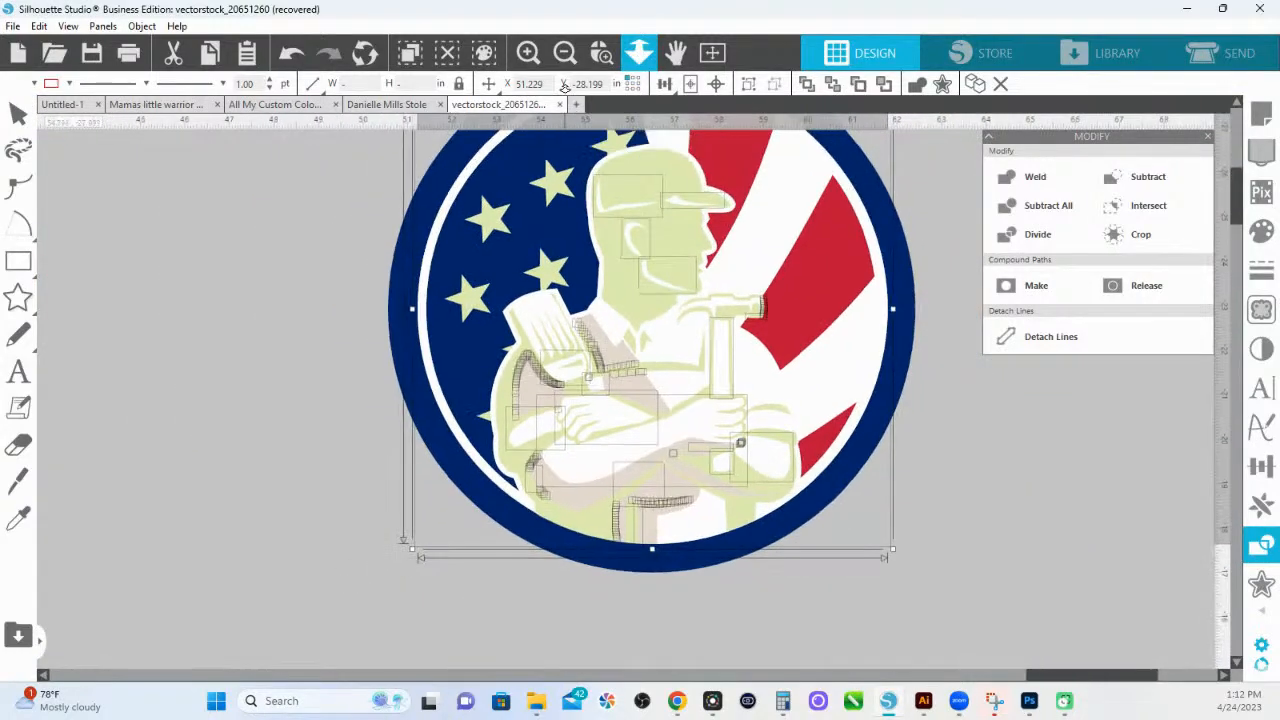
pyautogui.scroll(3, 584, 218)
pyautogui.click(584, 218)
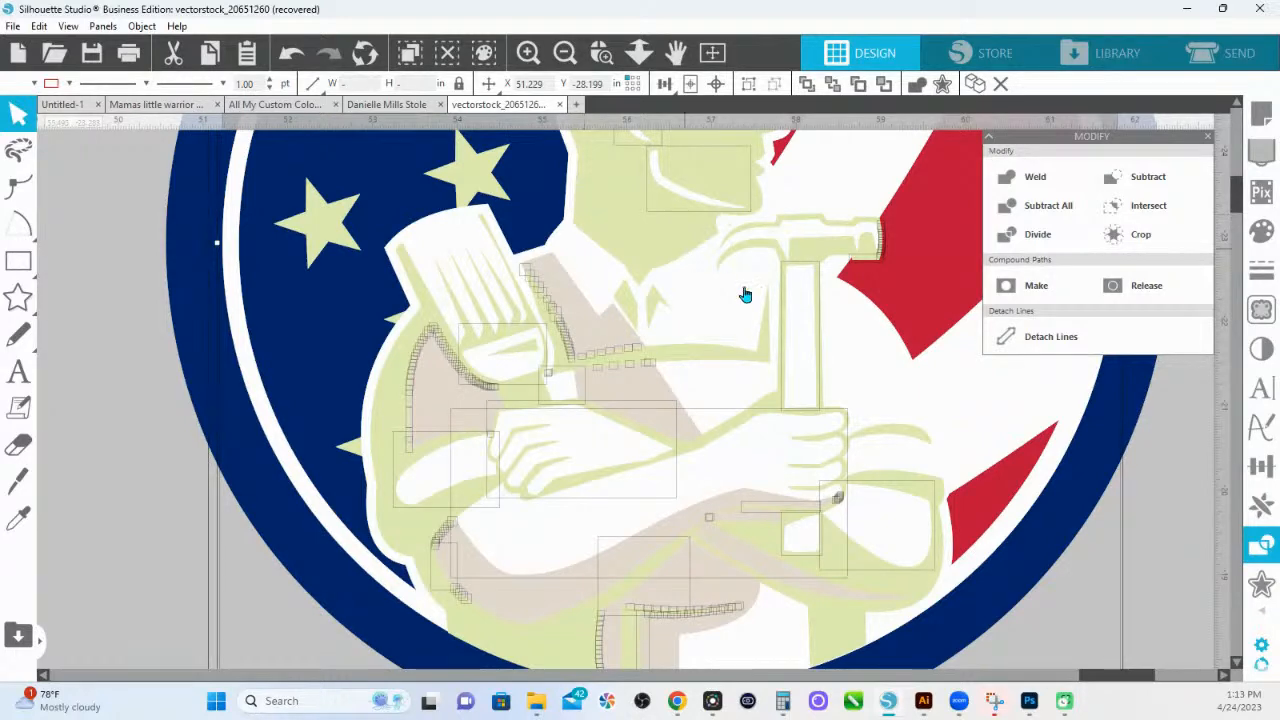
pyautogui.scroll(1, 680, 233)
pyautogui.scroll(1, 680, 233)
pyautogui.scroll(-1, 680, 233)
pyautogui.click(645, 60)
pyautogui.moveTo(696, 348); pyautogui.dragTo(655, 188)
pyautogui.click(979, 492)
pyautogui.click(531, 197)
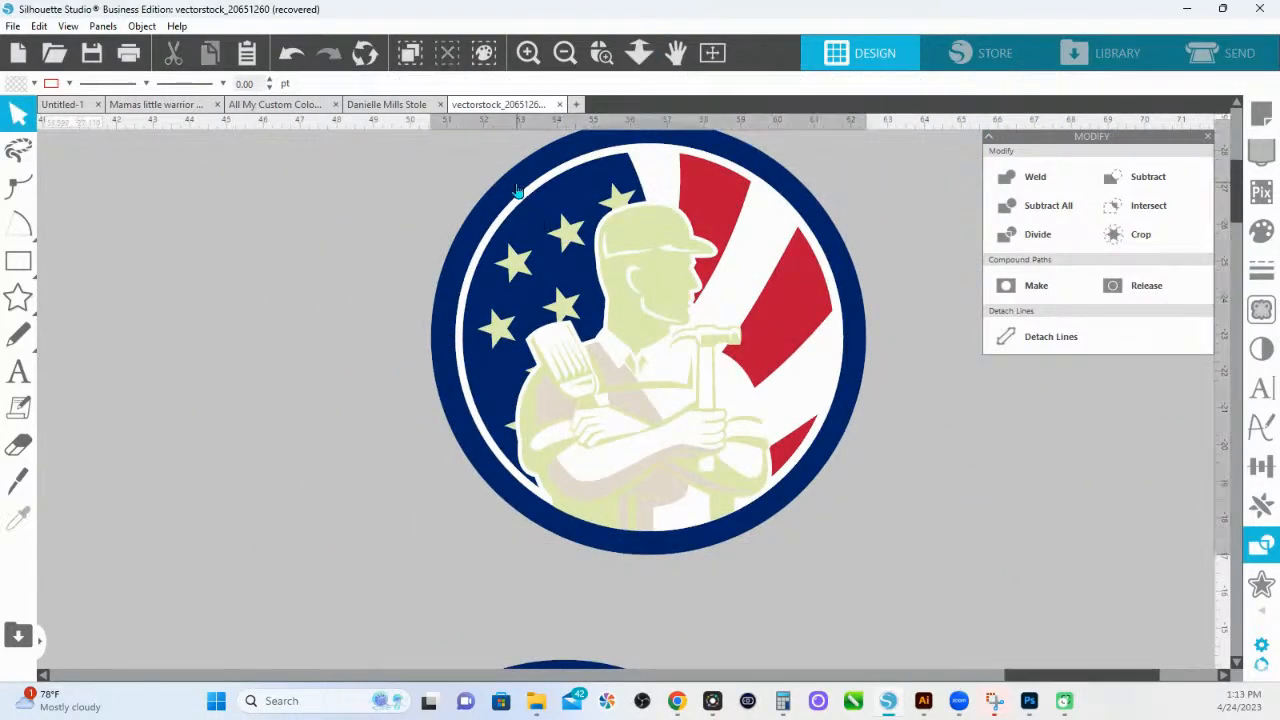
# Pull the cut white circle away from the badge, and undo the move.
pyautogui.moveTo(531, 197); pyautogui.dragTo(892, 289)
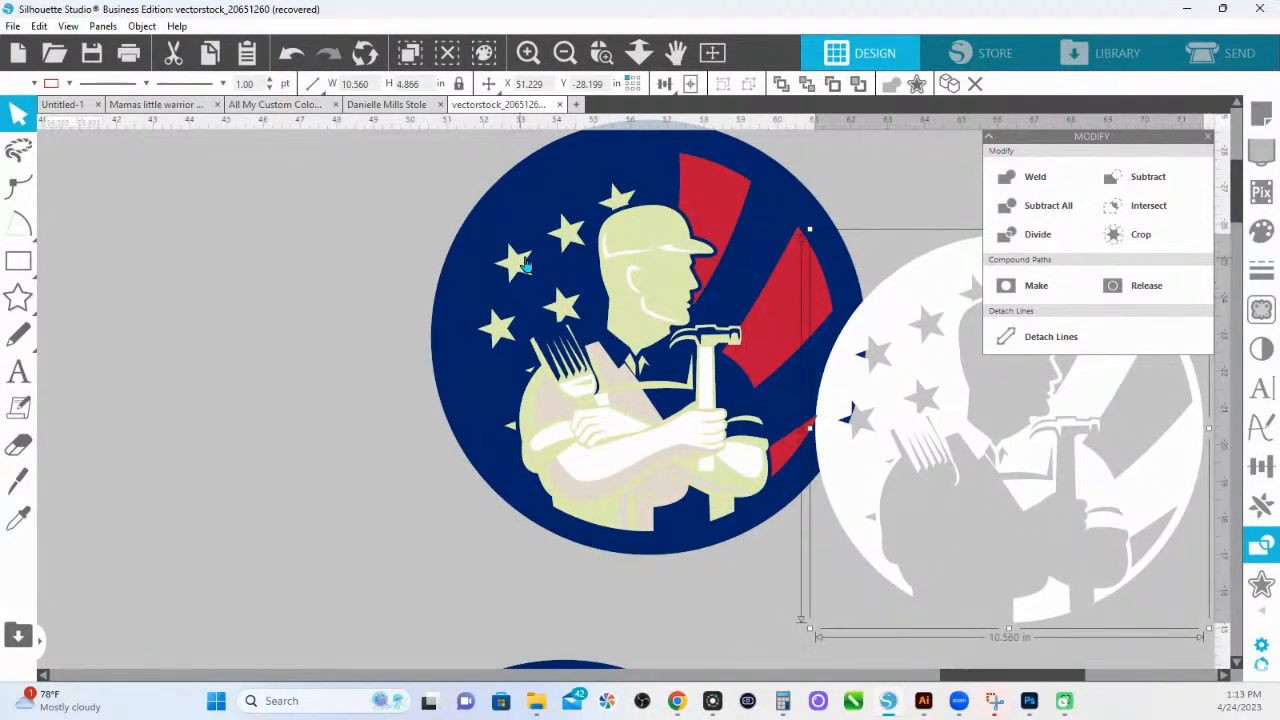
pyautogui.press('i')
pyautogui.hotkey('ctrl', 'z')
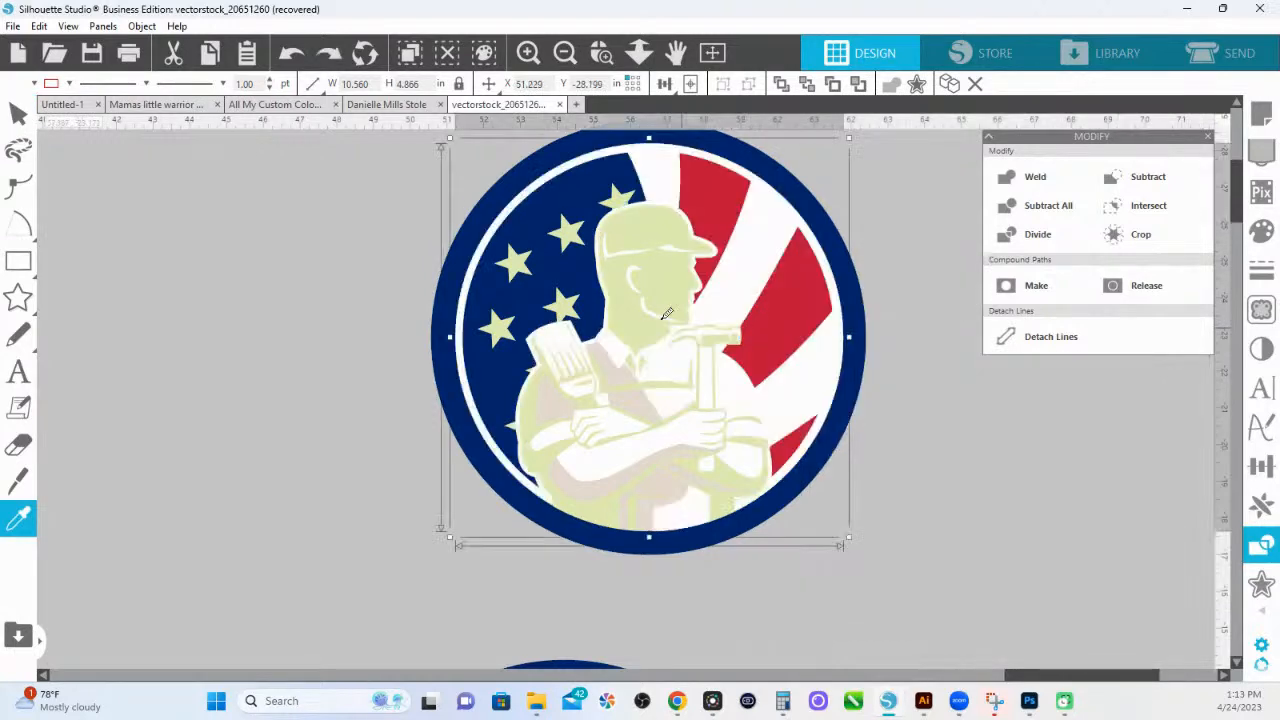
pyautogui.press('v')
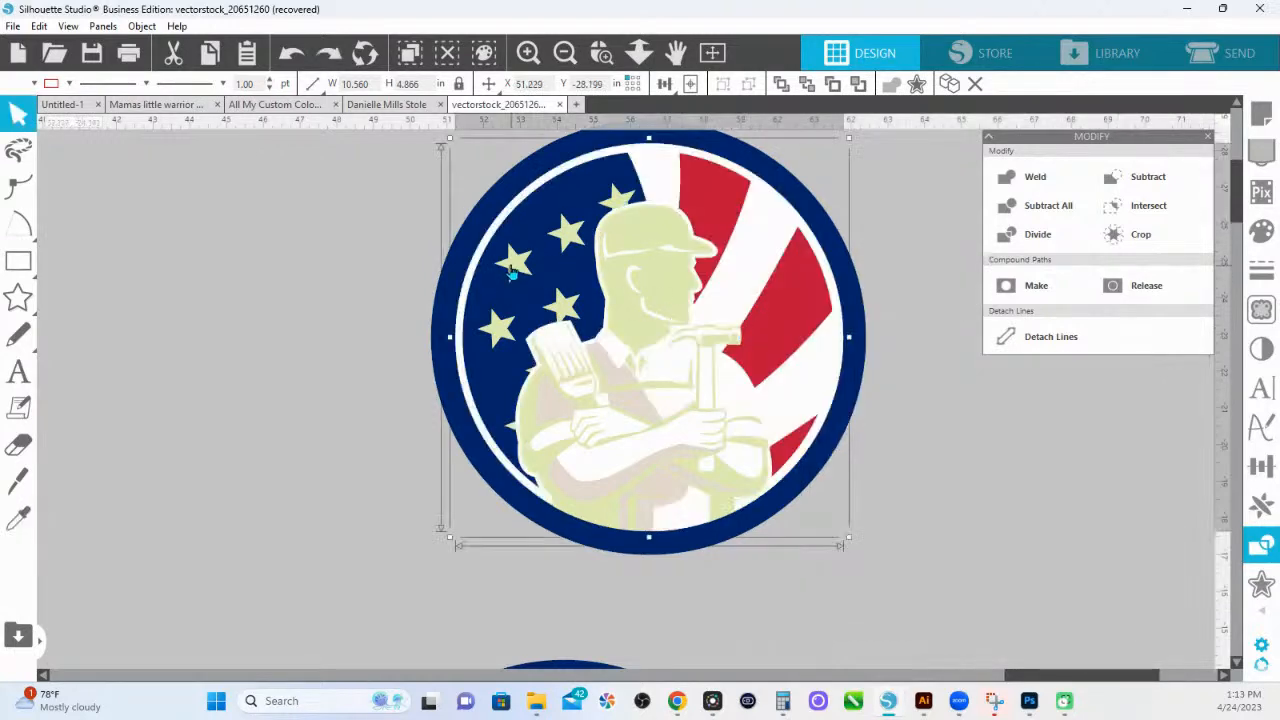
# Try subtracting the combined stars from the blue flag field, and undo it.
pyautogui.click(502, 323)
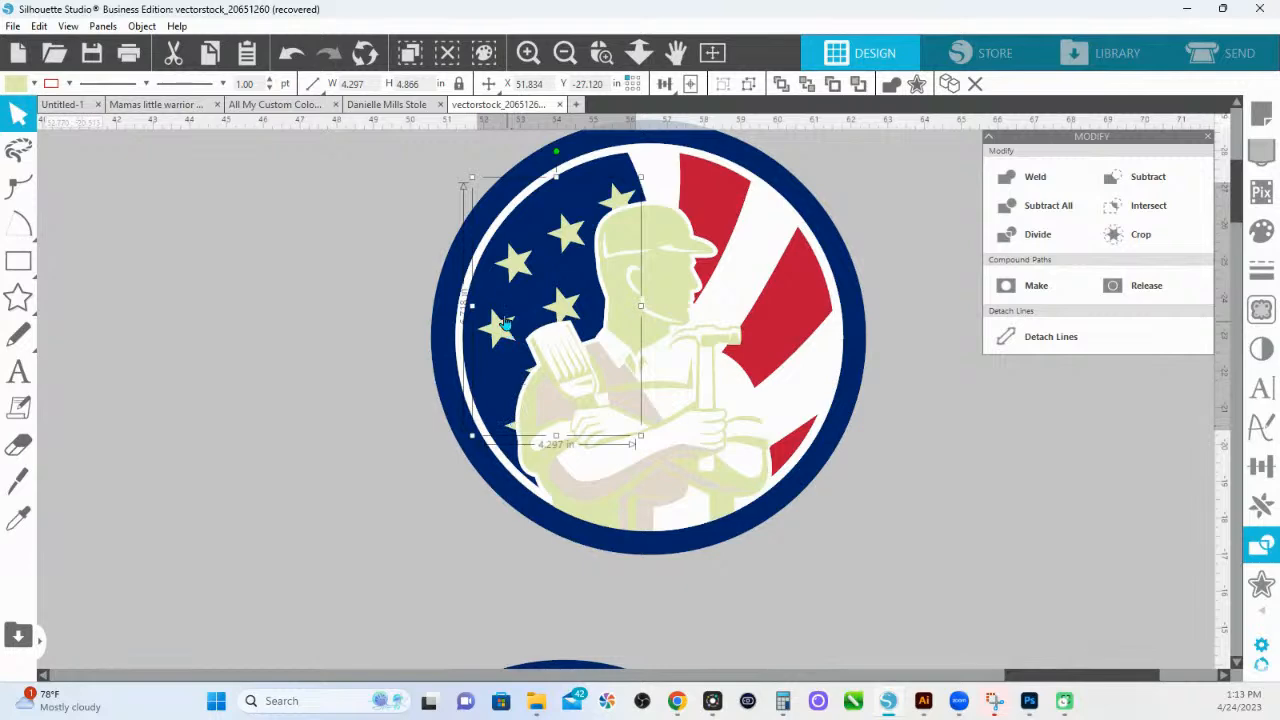
pyautogui.moveTo(571, 241); pyautogui.dragTo(589, 296)
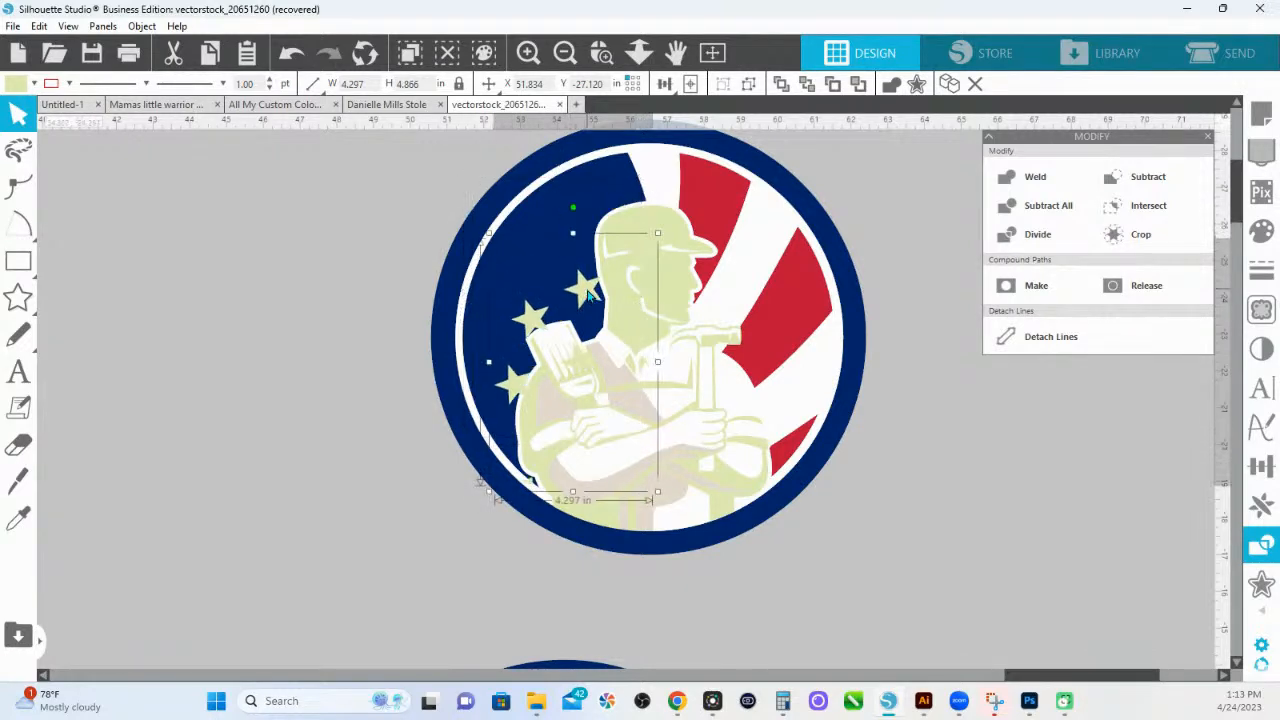
pyautogui.hotkey('ctrl', 'z')
pyautogui.keyDown('shift'); pyautogui.click(565, 232); pyautogui.keyUp('shift')
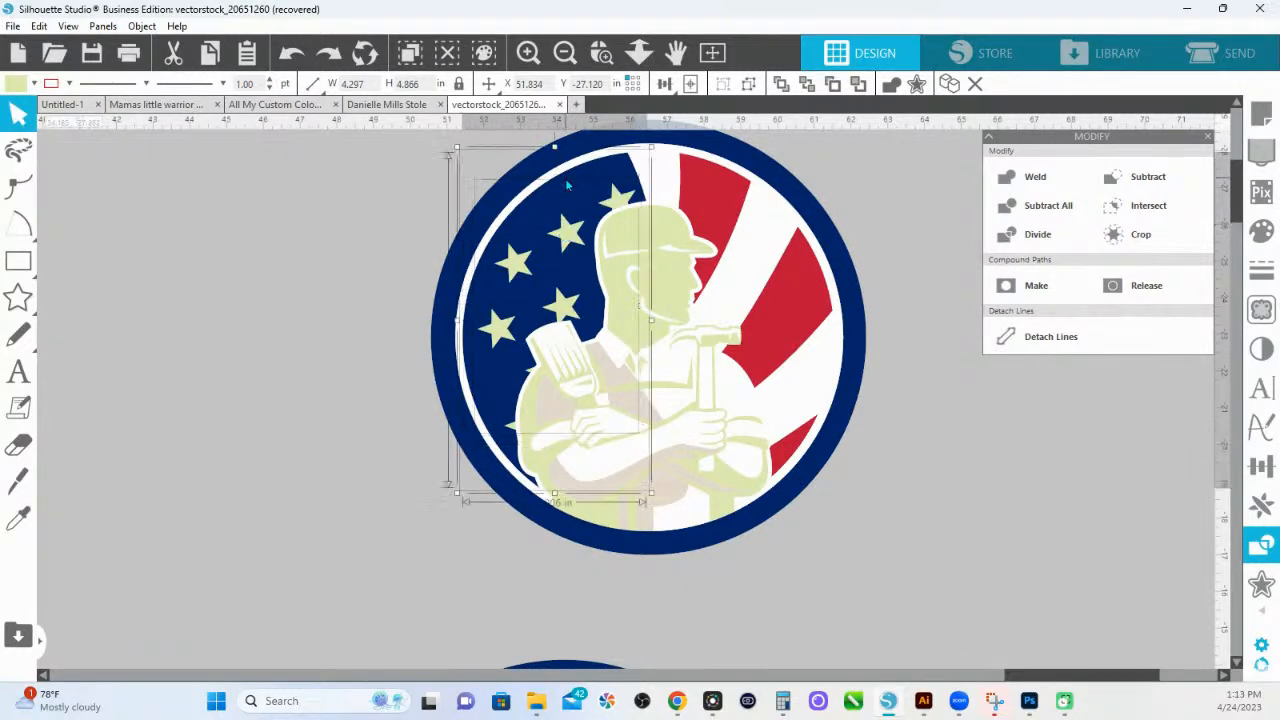
pyautogui.click(1148, 184)
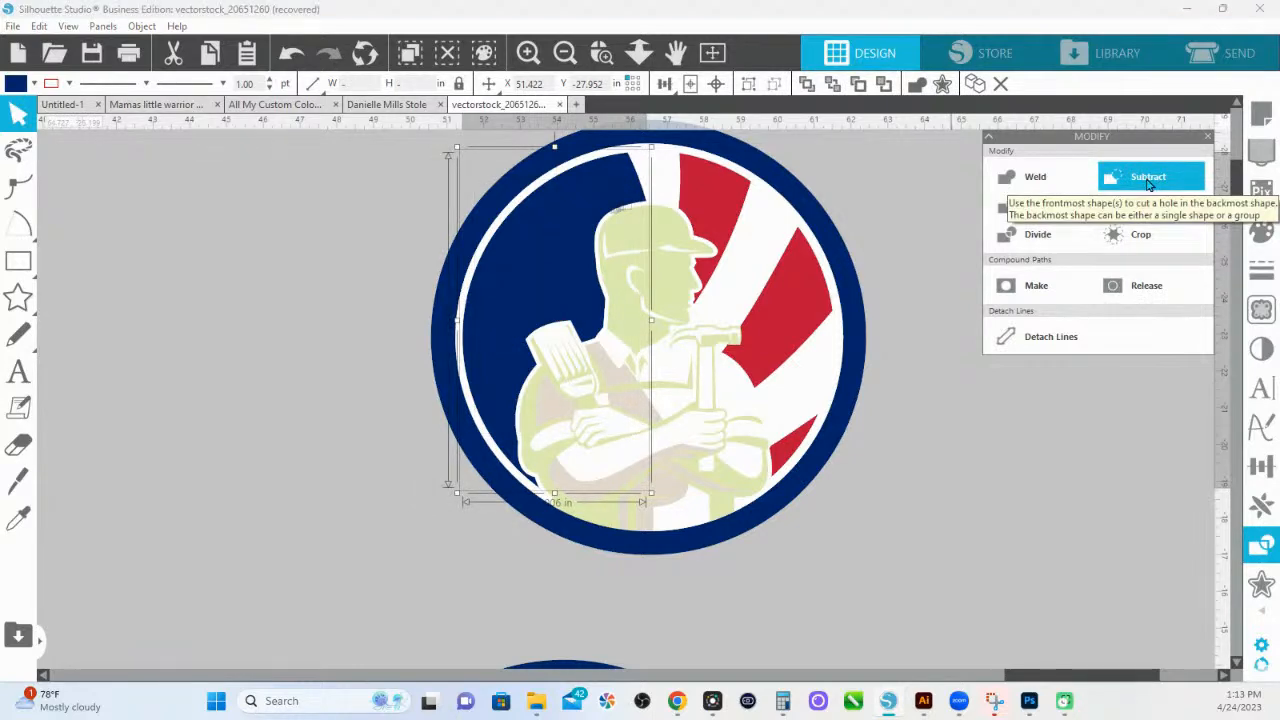
pyautogui.hotkey('ctrl', 'z')
# Shift the blue flag field off its place in the badge, and undo the move.
pyautogui.click(871, 172)
pyautogui.moveTo(581, 191); pyautogui.dragTo(644, 222)
pyautogui.click(567, 232)
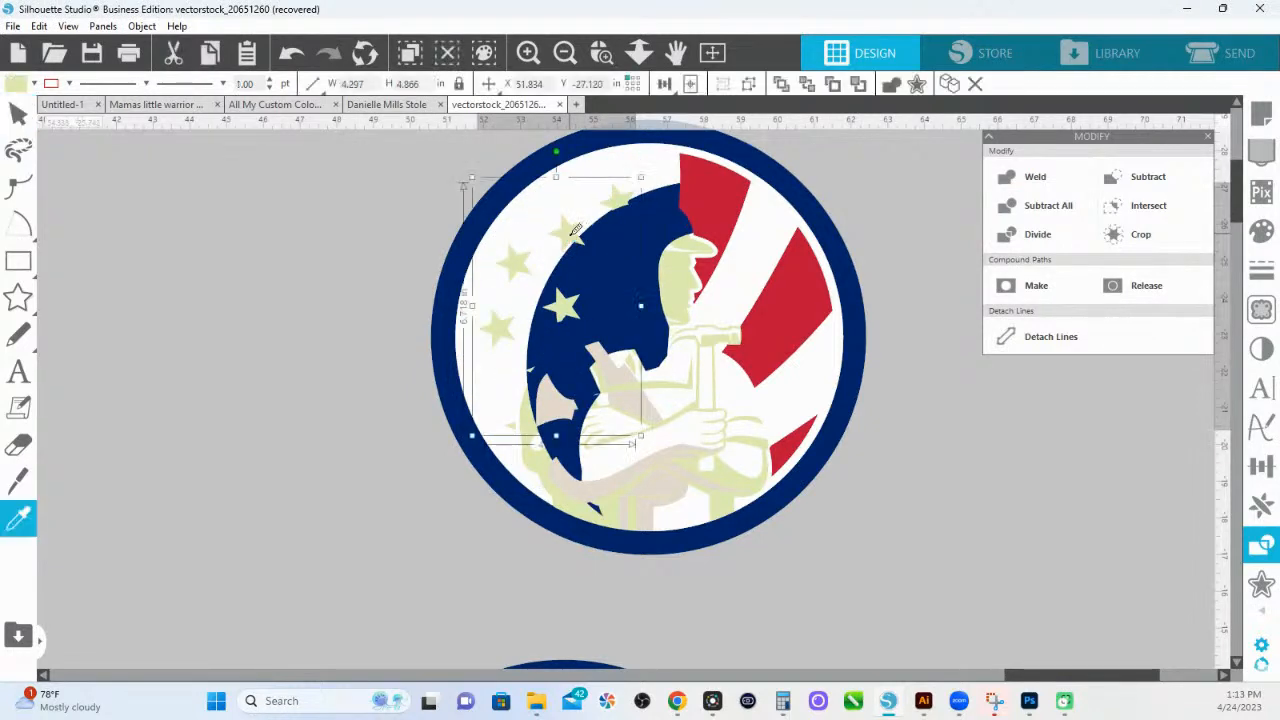
pyautogui.hotkey('ctrl', 'z')
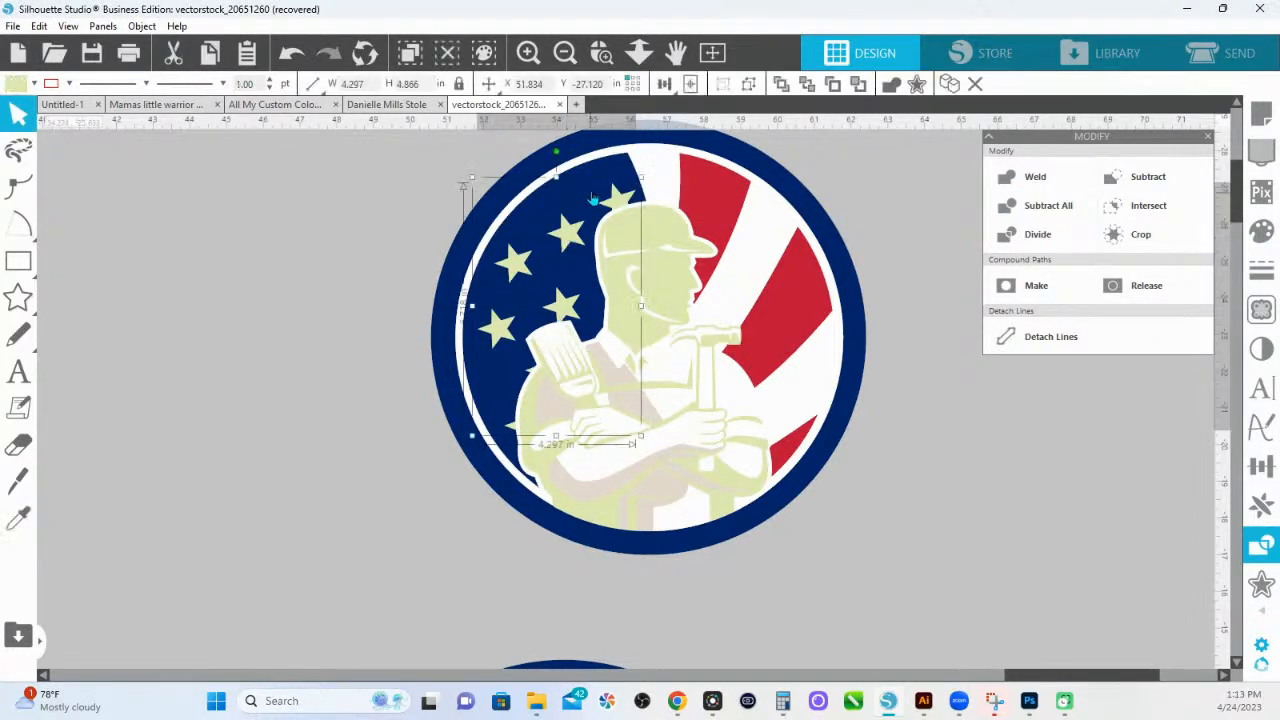
# Subtract the stars from the blue flag field and pull the outer navy circle away from the badge.
pyautogui.keyDown('shift'); pyautogui.click(591, 203); pyautogui.keyUp('shift')
pyautogui.click(1145, 179)
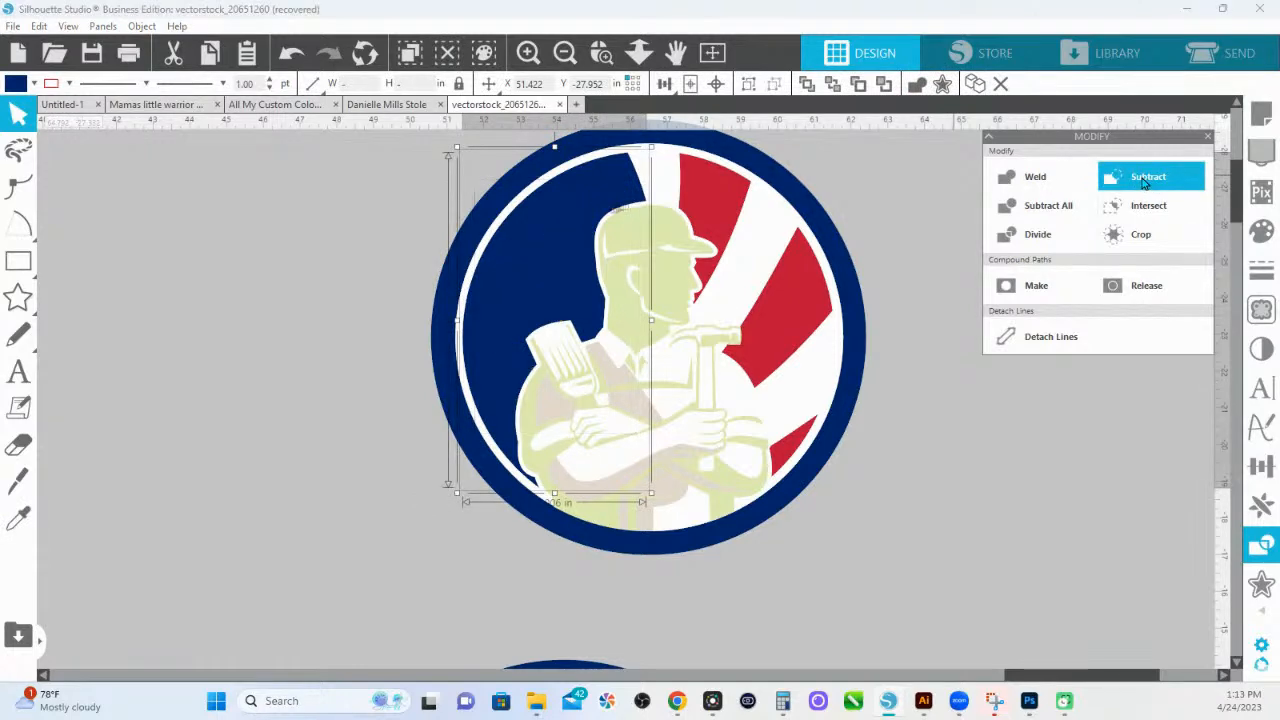
pyautogui.moveTo(523, 277); pyautogui.dragTo(677, 404)
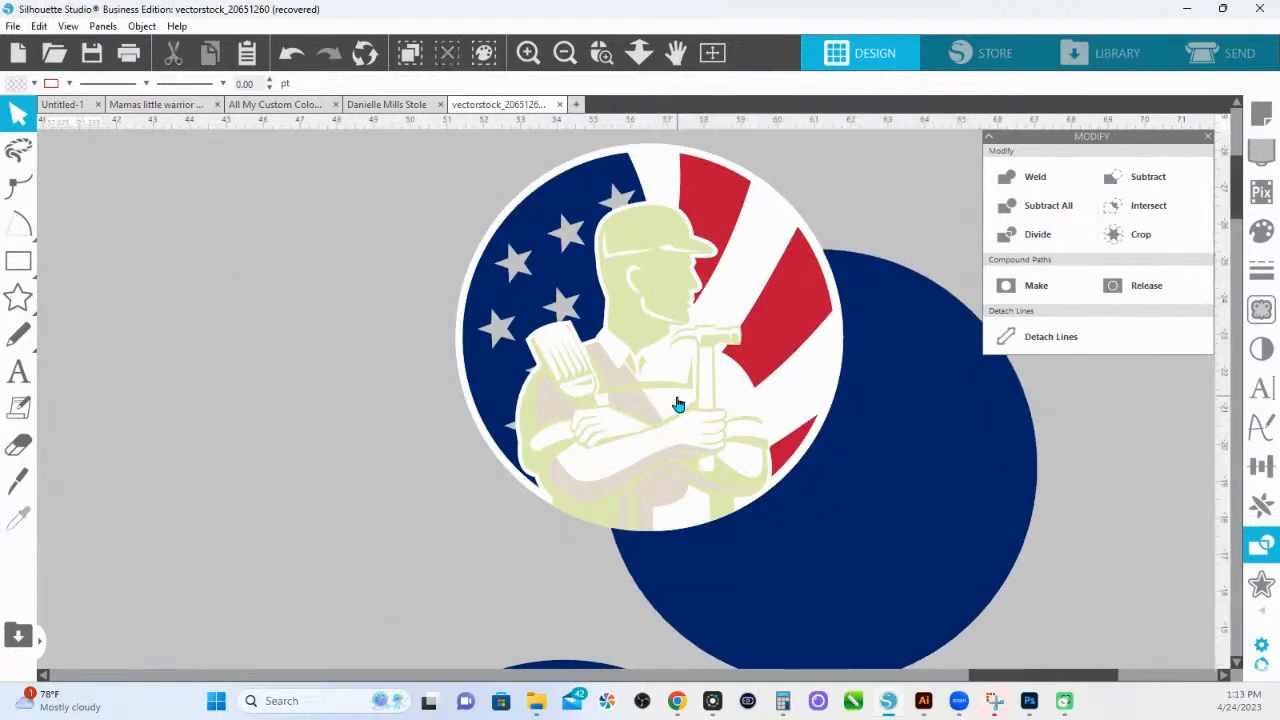
# Undo the recent moves and subtractions on this badge copy, including the cut of the white circle.
pyautogui.hotkey('ctrl', 'z')
pyautogui.hotkey('ctrl', 'z')
pyautogui.hotkey('ctrl', 'z')
pyautogui.scroll(-1, 705, 122)
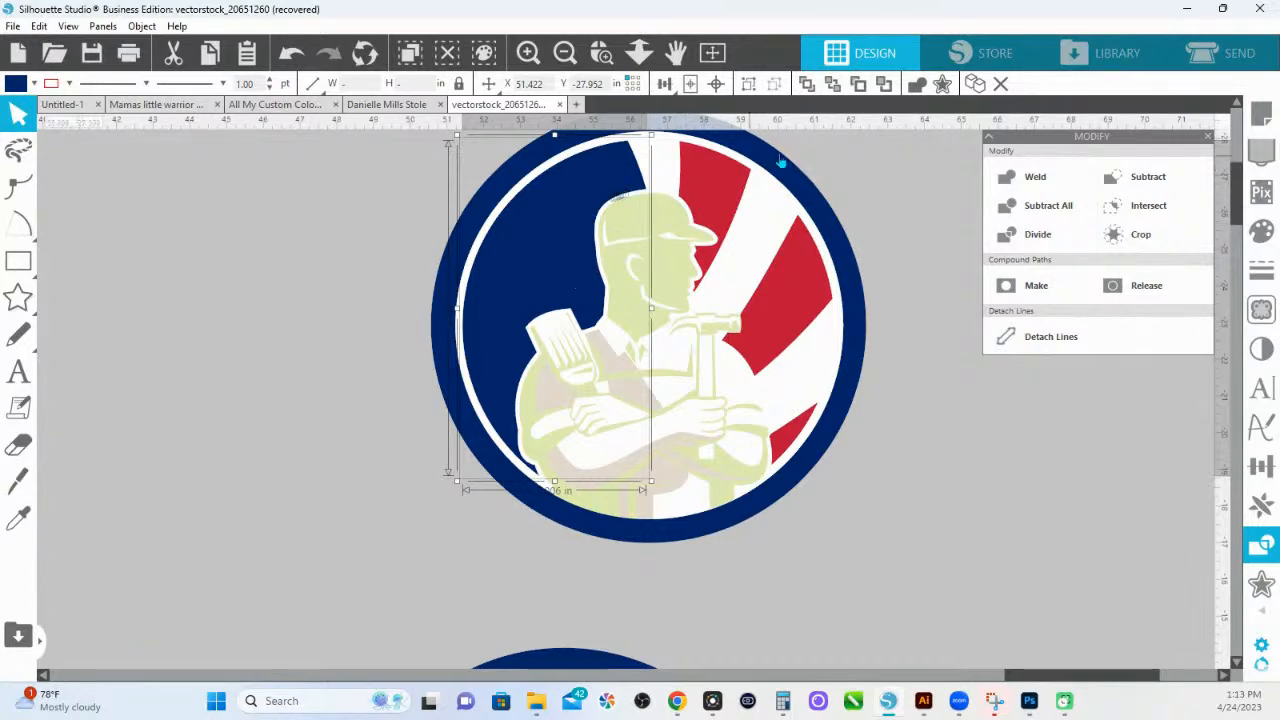
pyautogui.click(822, 180)
pyautogui.hotkey('ctrl', 'z')
pyautogui.hotkey('ctrl', 'z')
pyautogui.hotkey('ctrl', 'z')
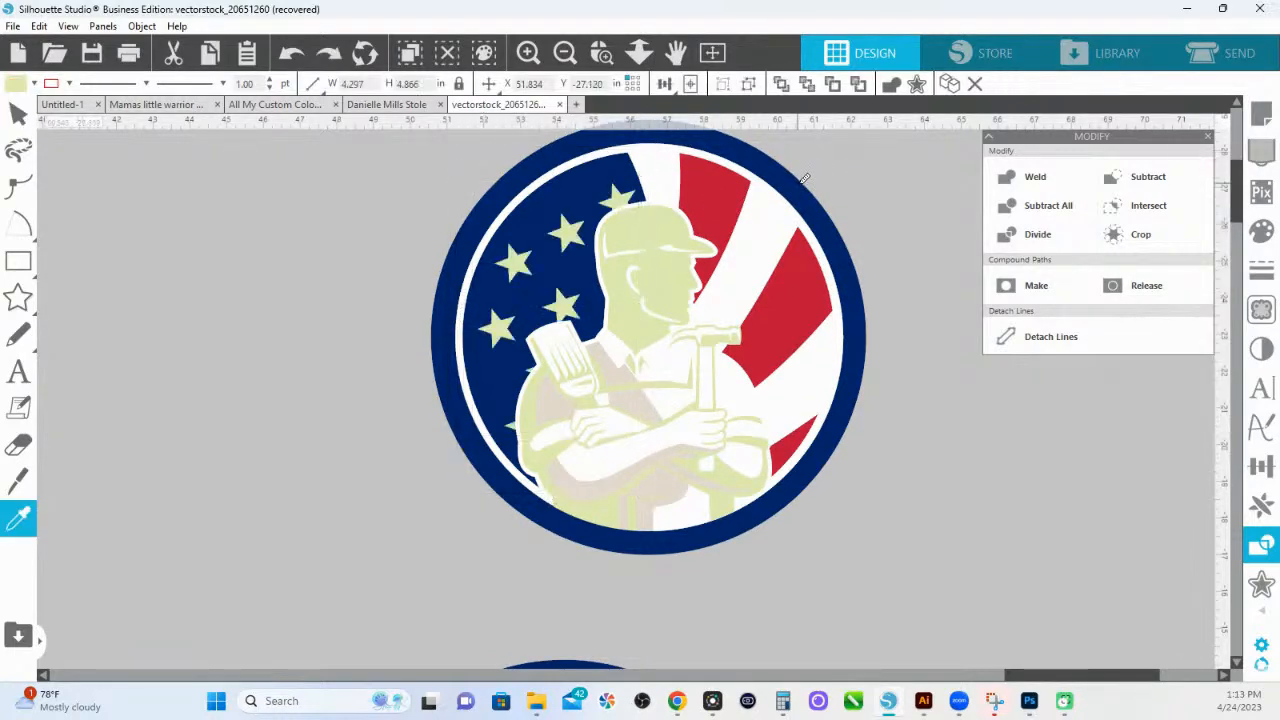
pyautogui.hotkey('ctrl', 'z')
pyautogui.hotkey('ctrl', 'z')
pyautogui.hotkey('ctrl', 'z')
pyautogui.hotkey('ctrl', 'z')
pyautogui.hotkey('ctrl', 'z')
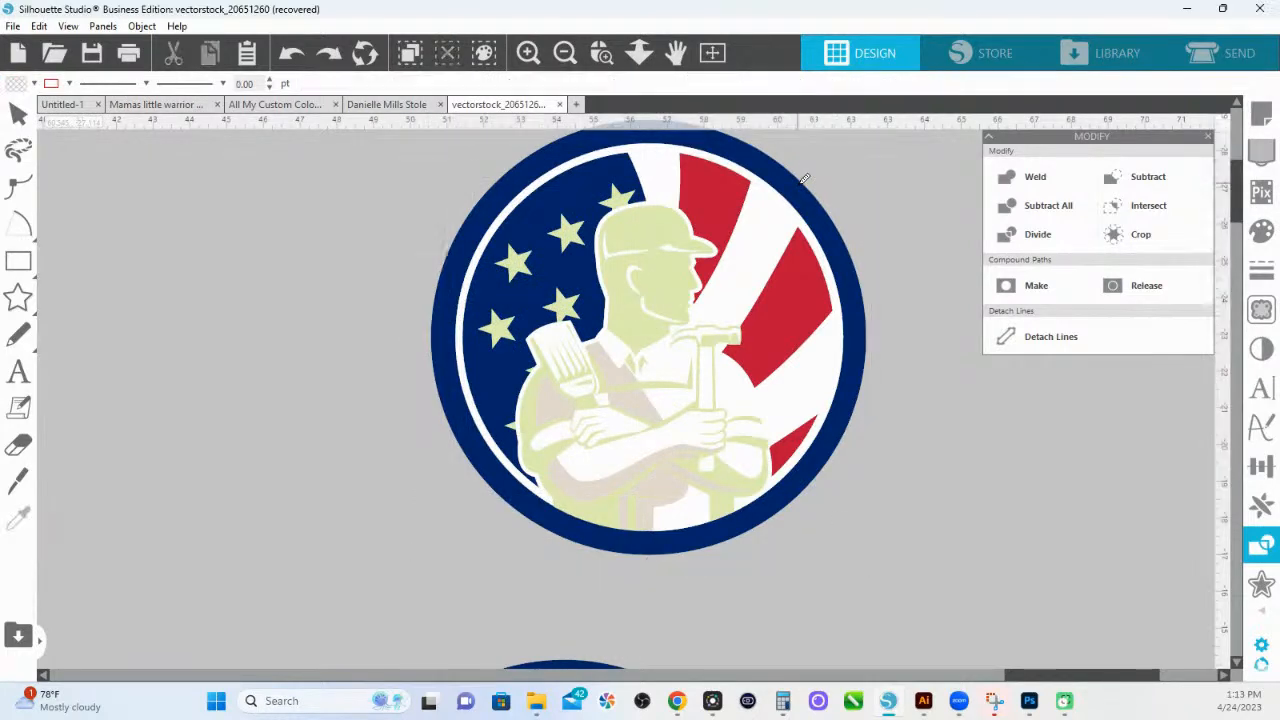
pyautogui.hotkey('ctrl', 'z')
pyautogui.hotkey('ctrl', 'z')
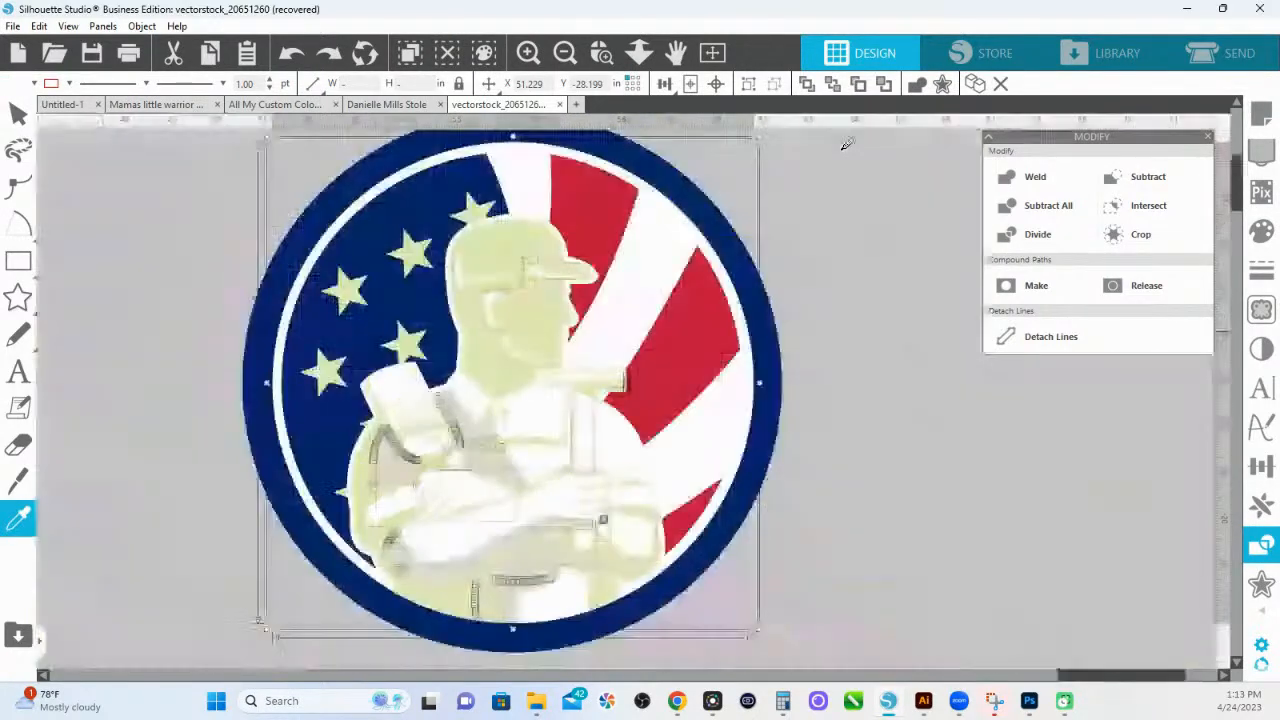
# Delete the selected test copy of the badge.
pyautogui.press('Escape')
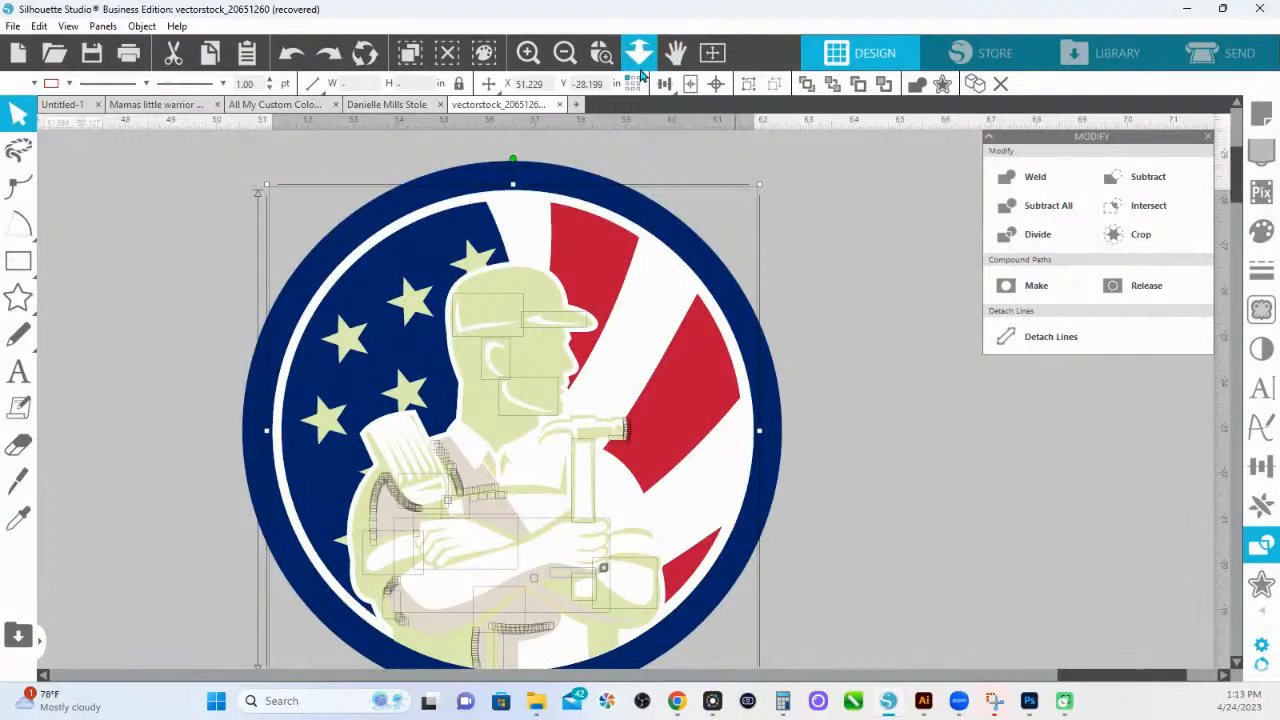
pyautogui.click(639, 60)
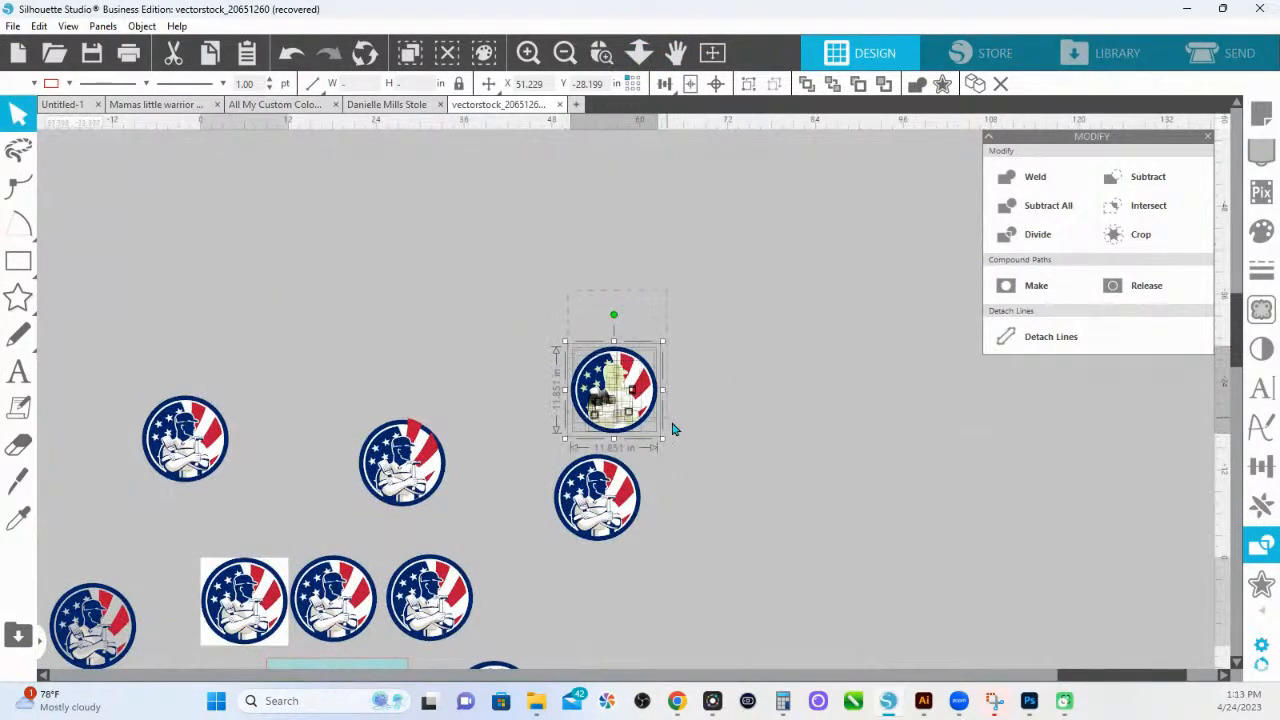
pyautogui.press('Delete')
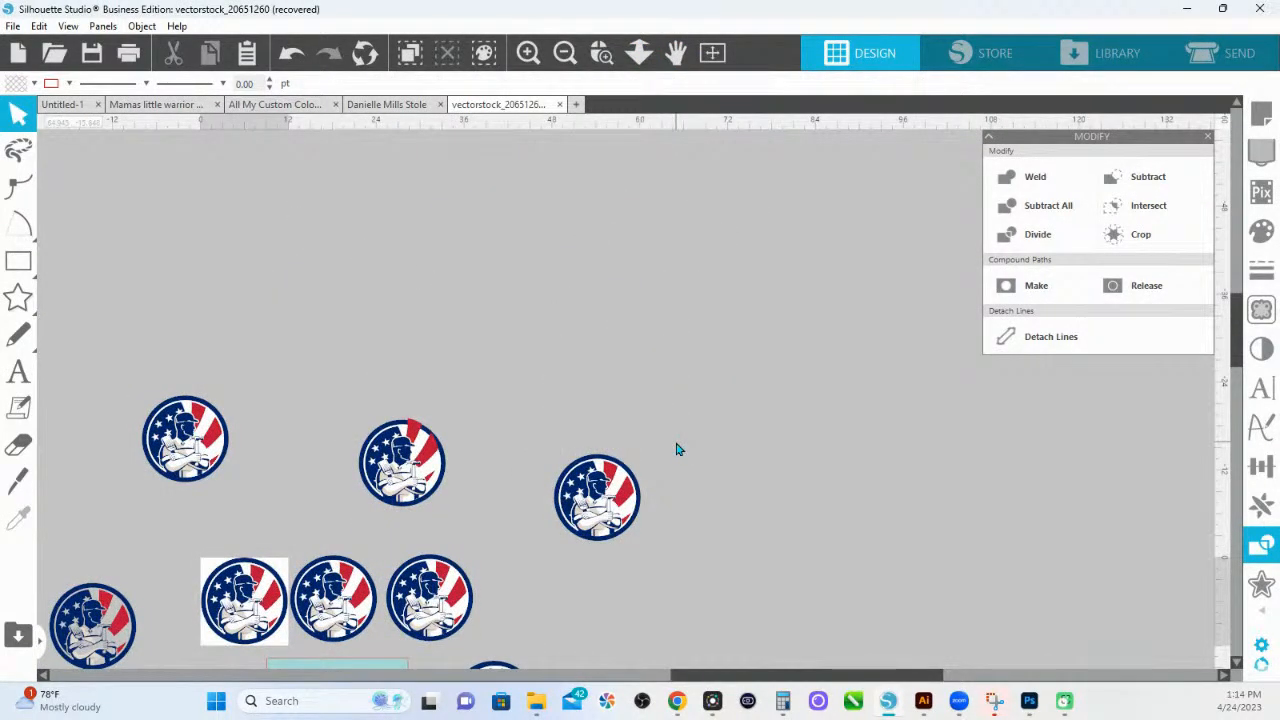
# Duplicate the layered badge that was below the deleted copy and place the duplicate above it.
pyautogui.click(606, 485)
pyautogui.moveTo(546, 432); pyautogui.dragTo(655, 576)
pyautogui.moveTo(612, 535); pyautogui.dragTo(600, 392)
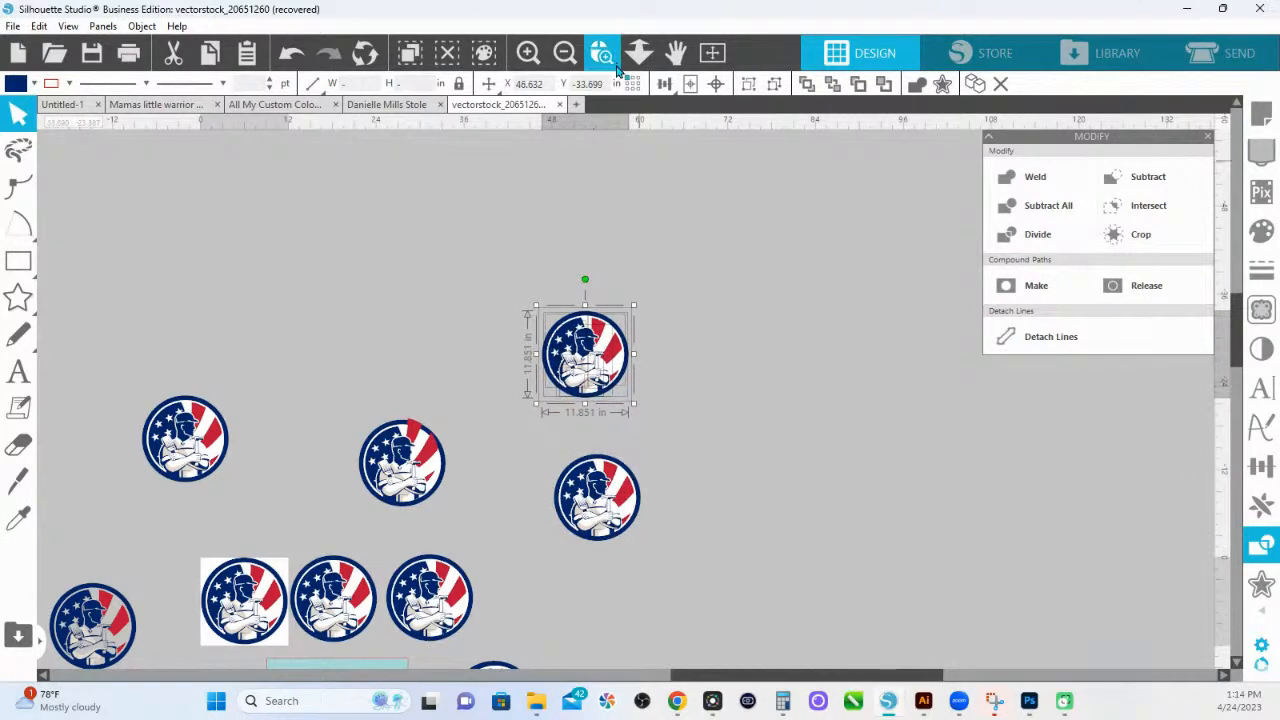
pyautogui.click(601, 52)
pyautogui.moveTo(729, 441); pyautogui.dragTo(726, 443)
pyautogui.click(600, 224)
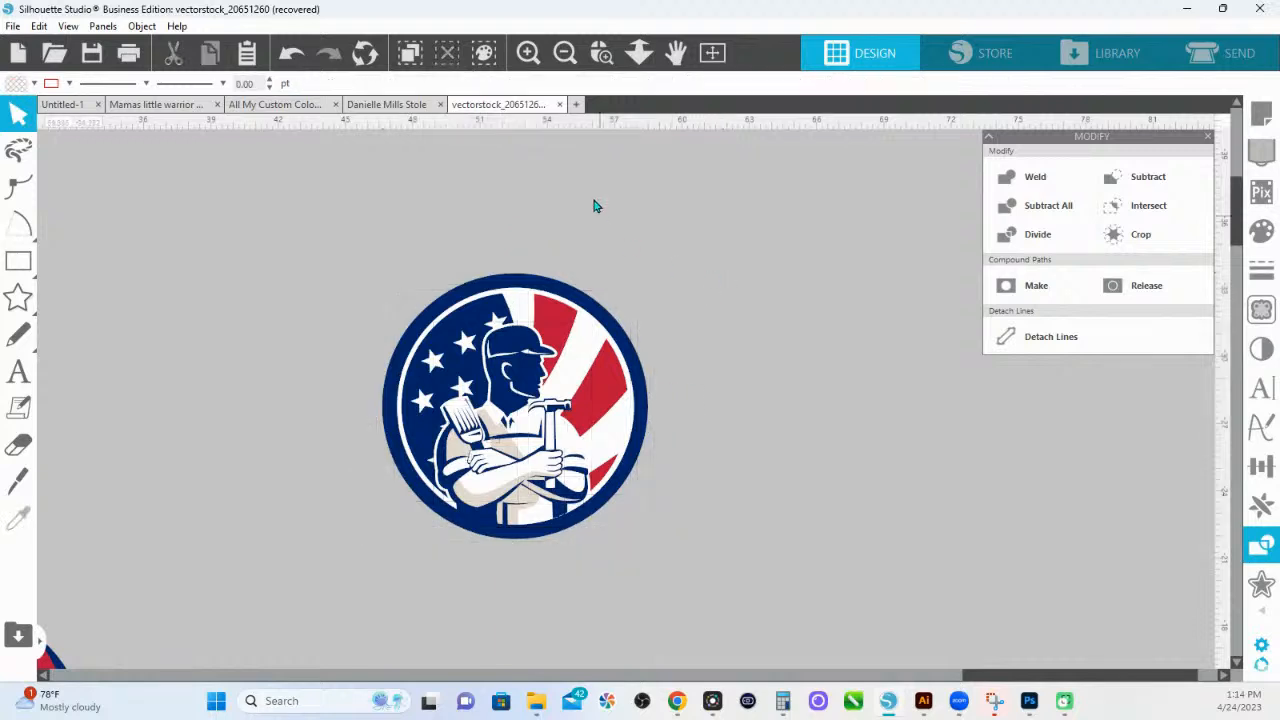
# Cut the white circle out of the outer navy circle of the new badge copy with Subtract All.
pyautogui.moveTo(576, 326); pyautogui.dragTo(620, 206)
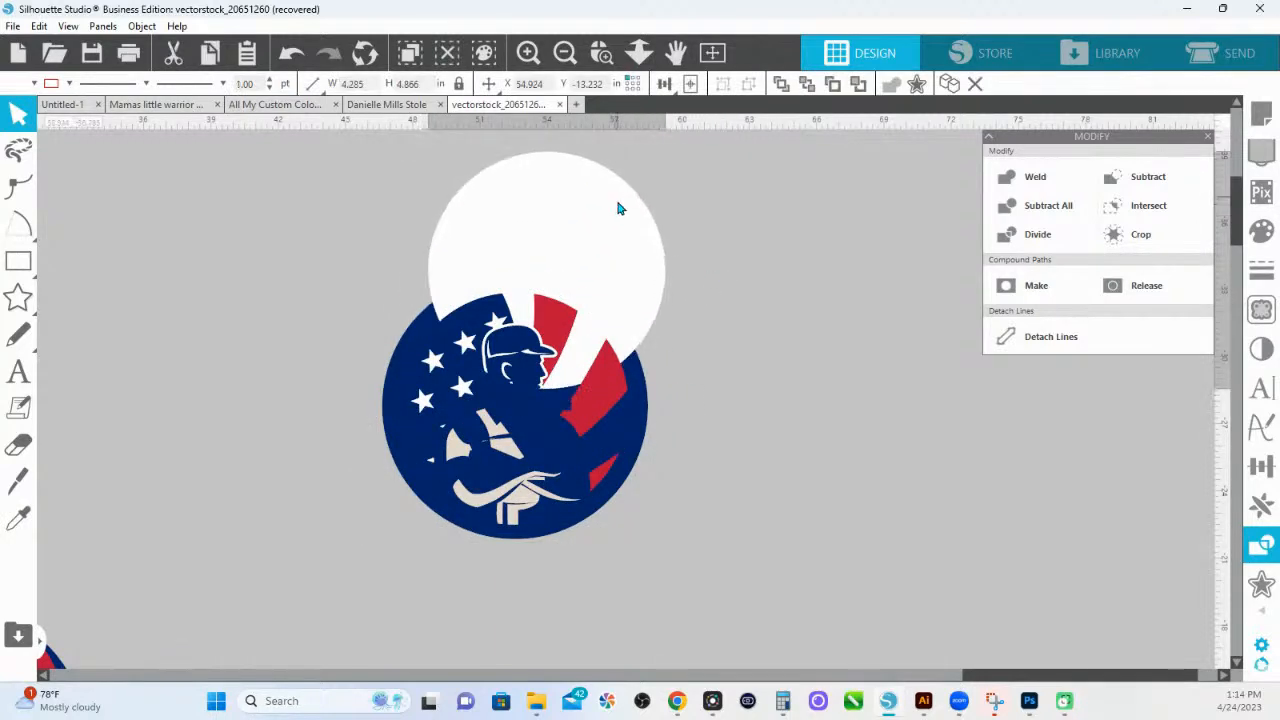
pyautogui.hotkey('ctrl', 'z')
pyautogui.click(590, 338)
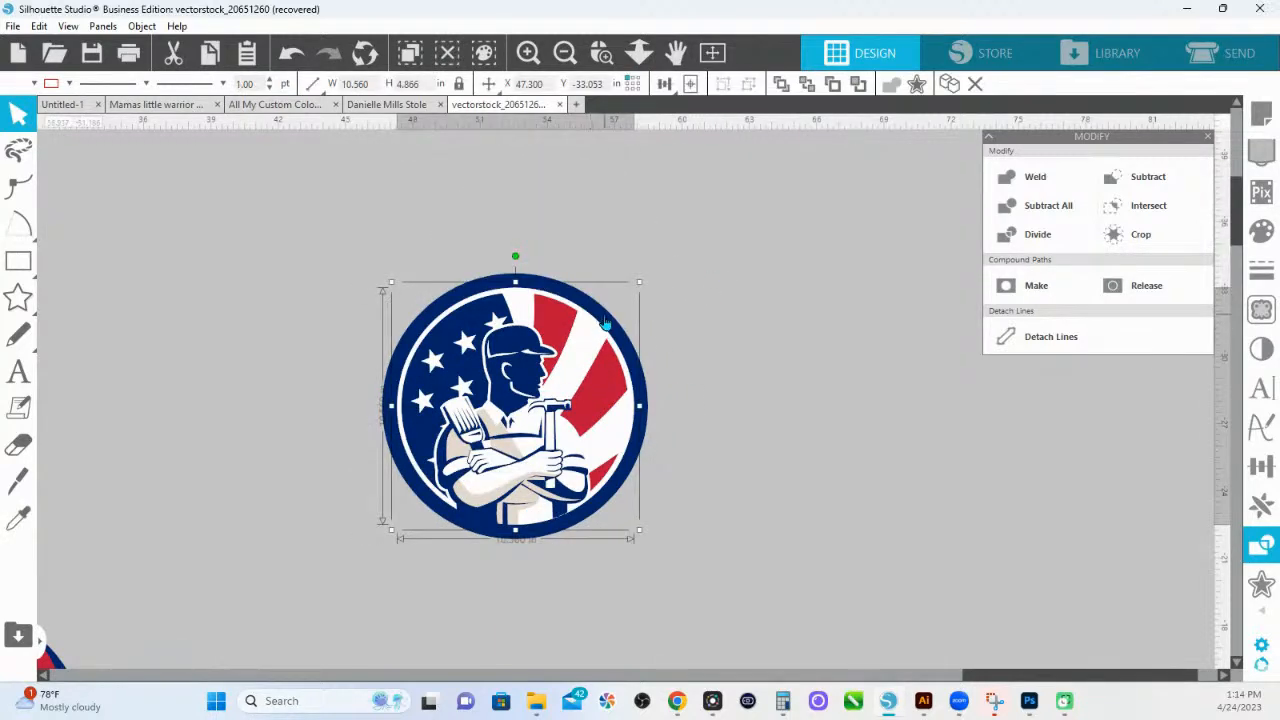
pyautogui.keyDown('shift'); pyautogui.click(605, 323); pyautogui.keyUp('shift')
pyautogui.click(1055, 214)
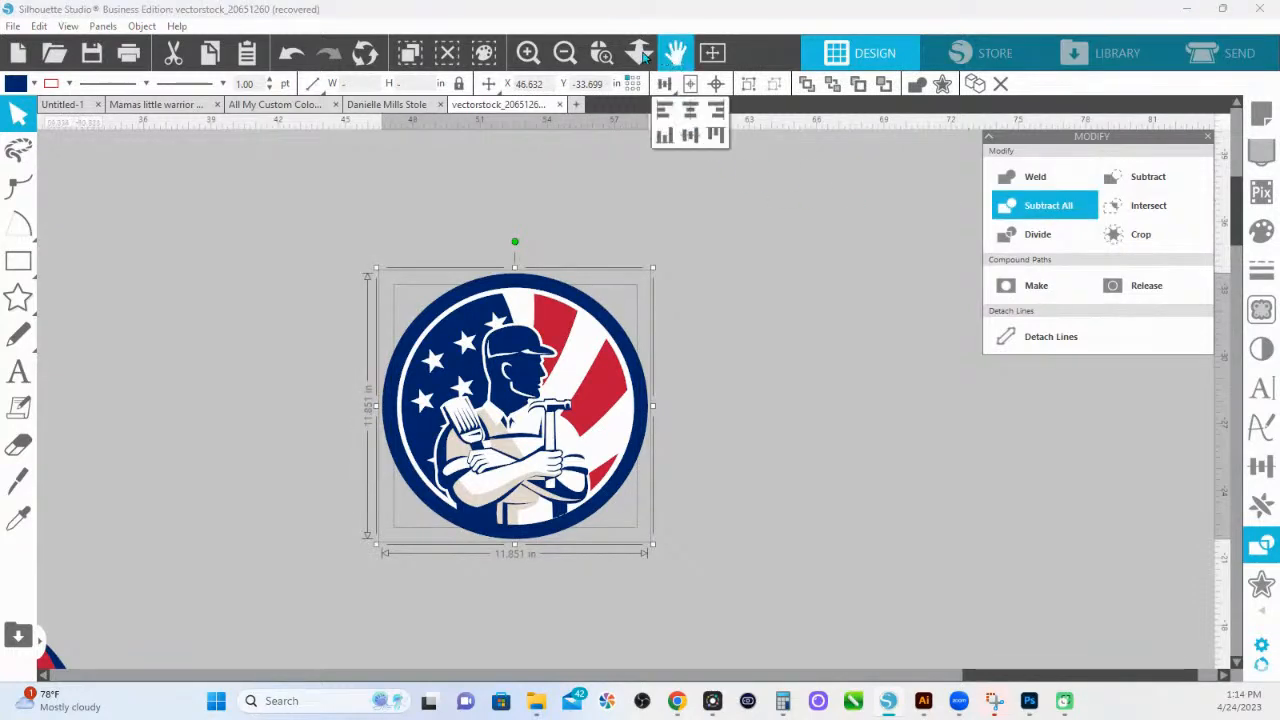
# Pull the white circle out beside the badge to check the navy ring, and undo the move.
pyautogui.click(657, 266)
pyautogui.moveTo(587, 339); pyautogui.dragTo(889, 357)
pyautogui.click(376, 541)
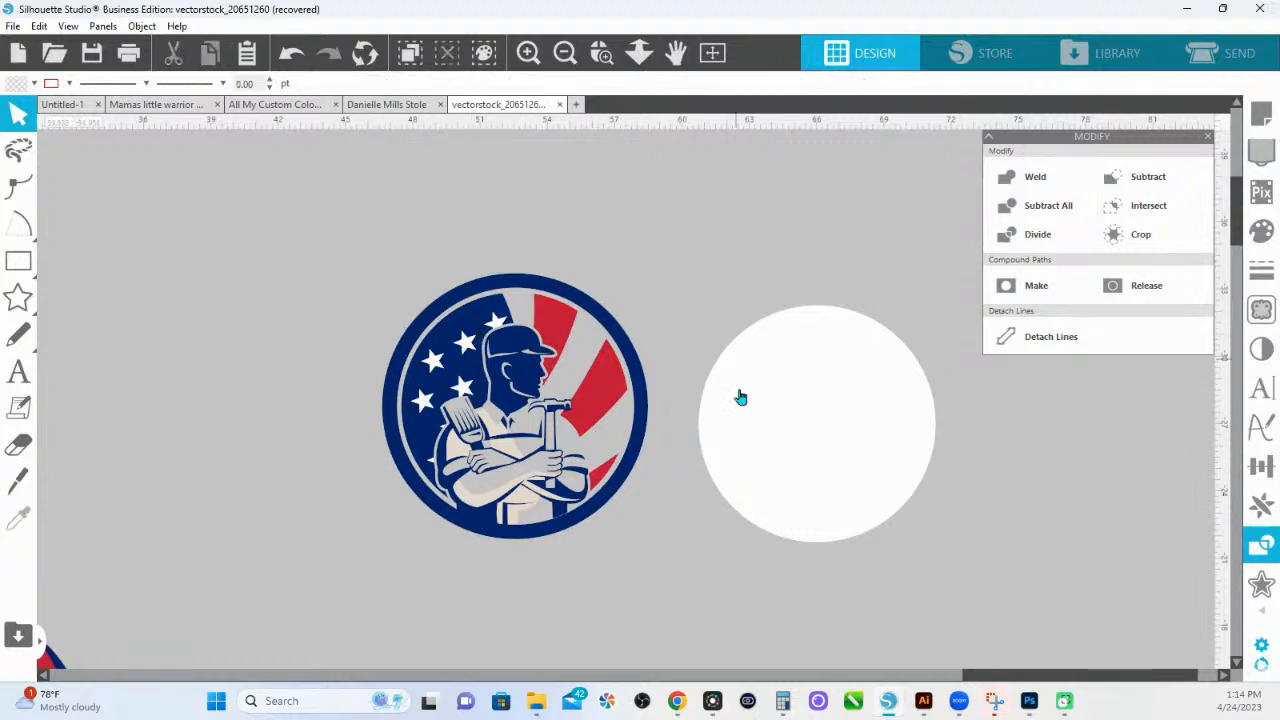
pyautogui.moveTo(555, 302); pyautogui.dragTo(576, 190)
pyautogui.hotkey('ctrl', 'z')
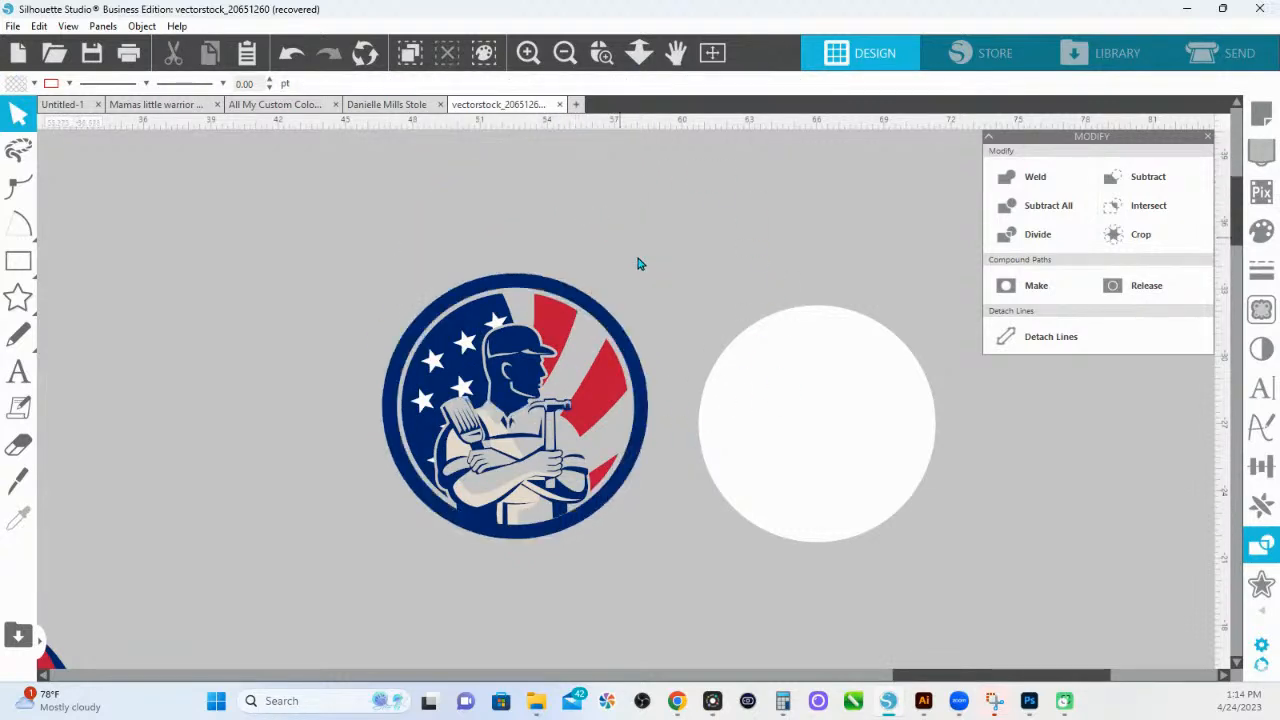
pyautogui.hotkey('ctrl', 'z')
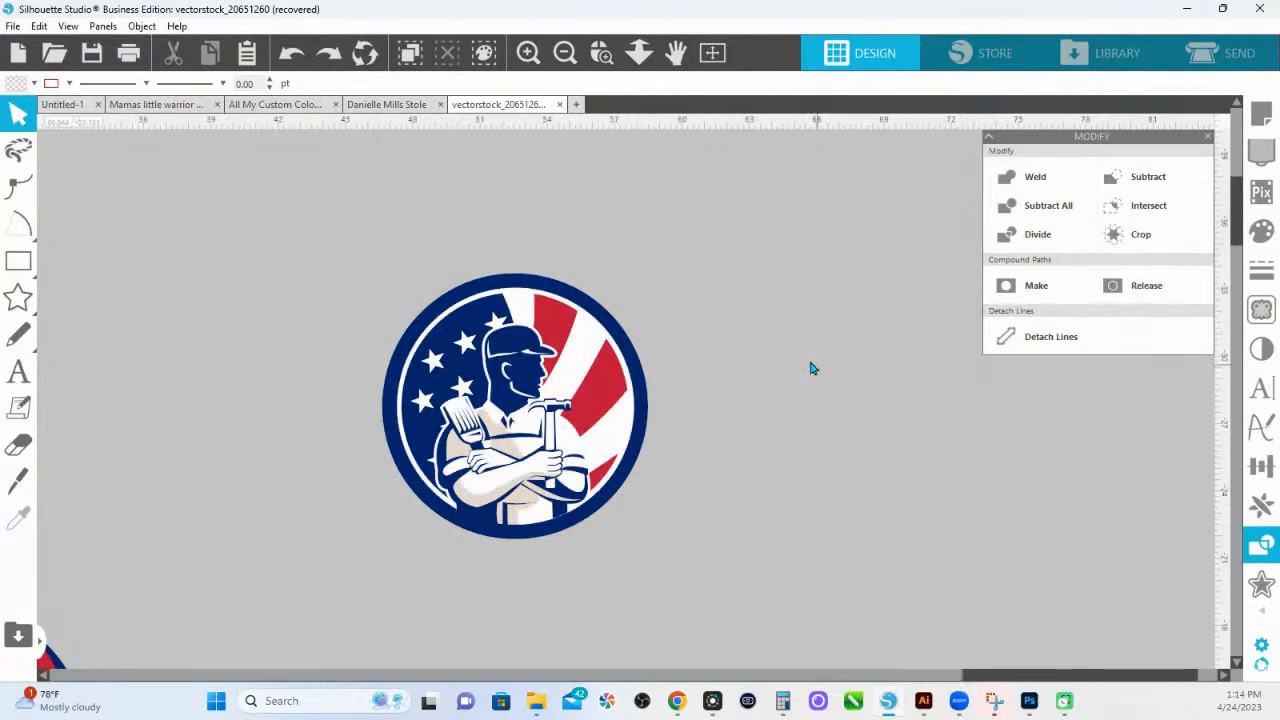
# Check the blue flag field and navy ring by moving the white circle aside, undoing each move.
pyautogui.click(601, 52)
pyautogui.moveTo(824, 551); pyautogui.dragTo(823, 557)
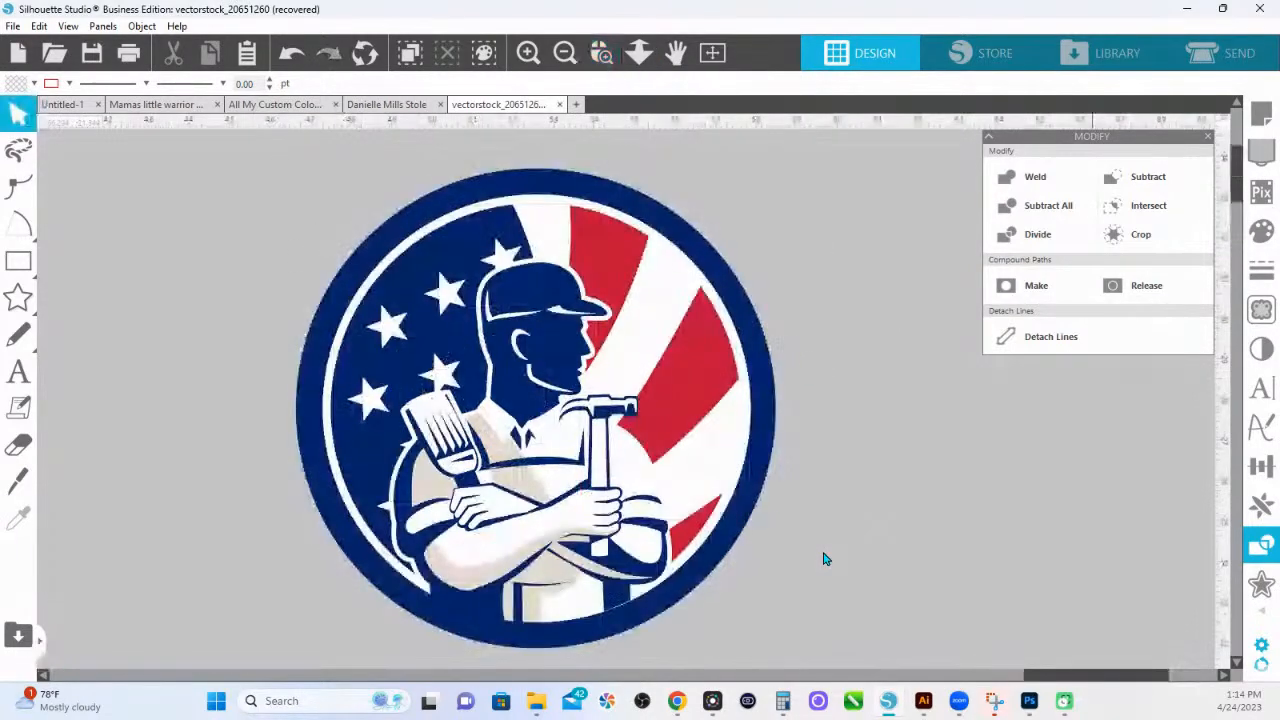
pyautogui.click(507, 255)
pyautogui.click(507, 226)
pyautogui.scroll(1, 540, 228)
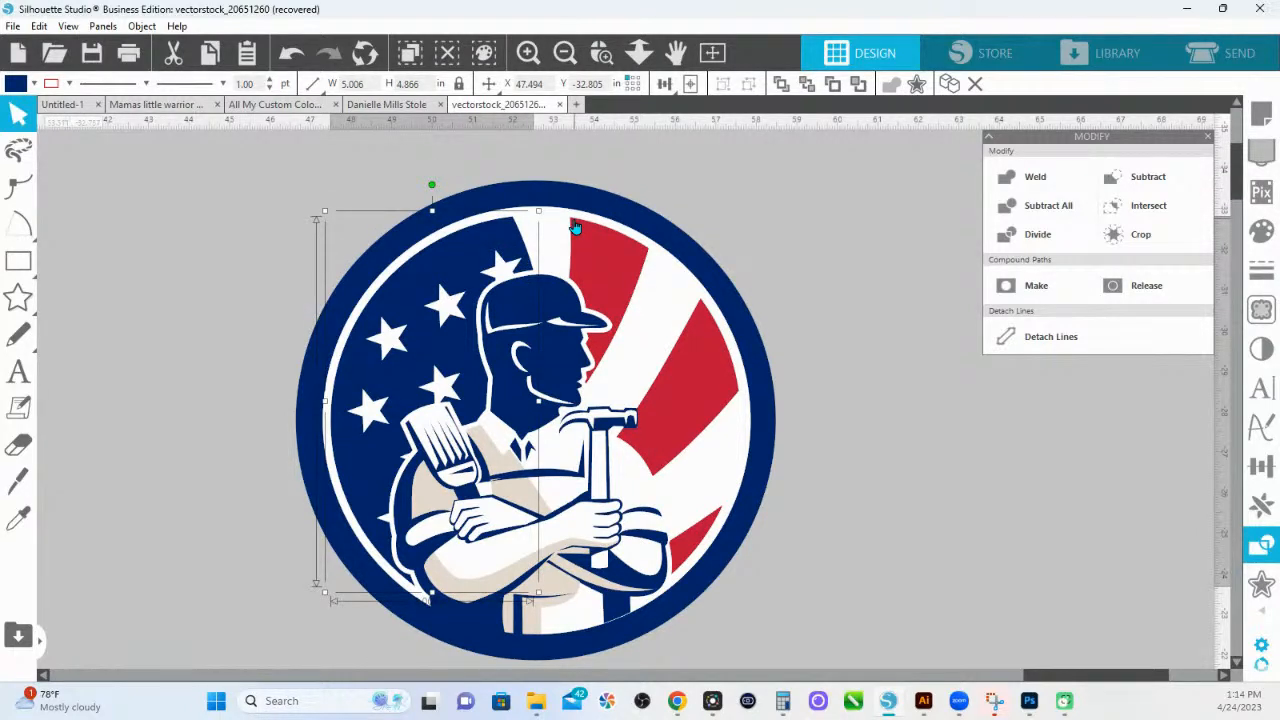
pyautogui.moveTo(540, 249); pyautogui.dragTo(909, 258)
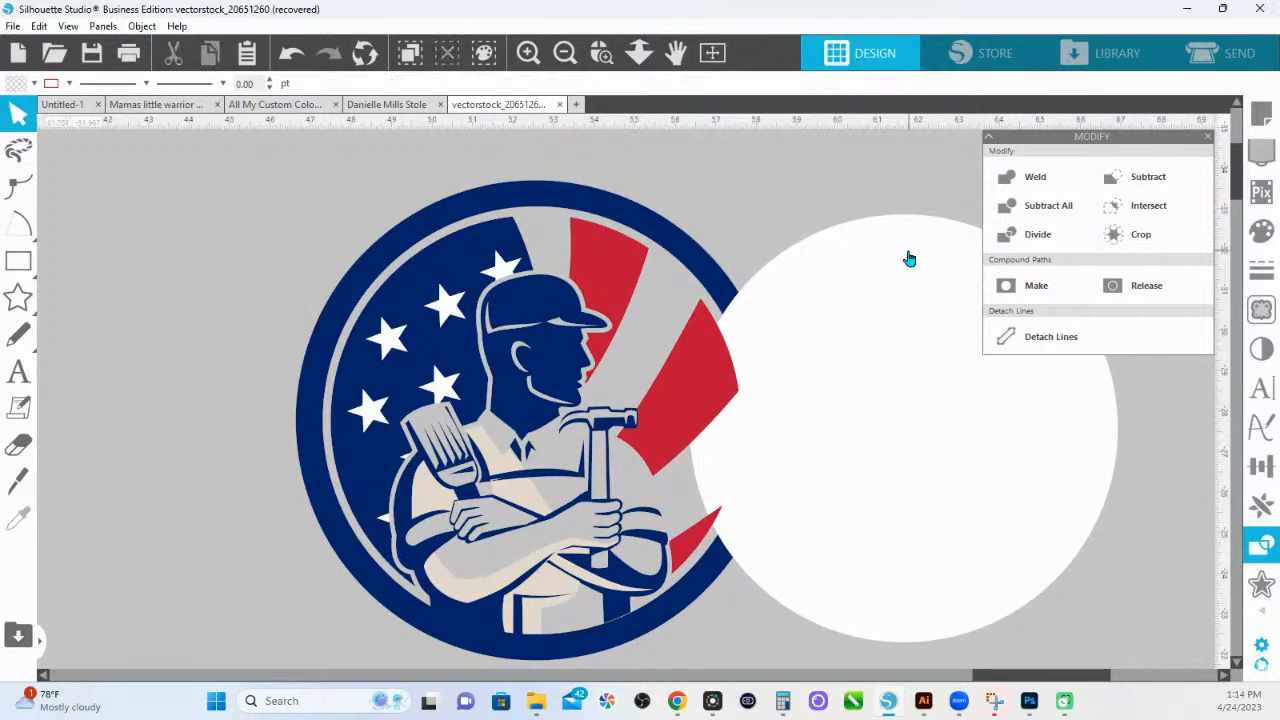
pyautogui.hotkey('ctrl', 'z')
pyautogui.hotkey('ctrl', 'z')
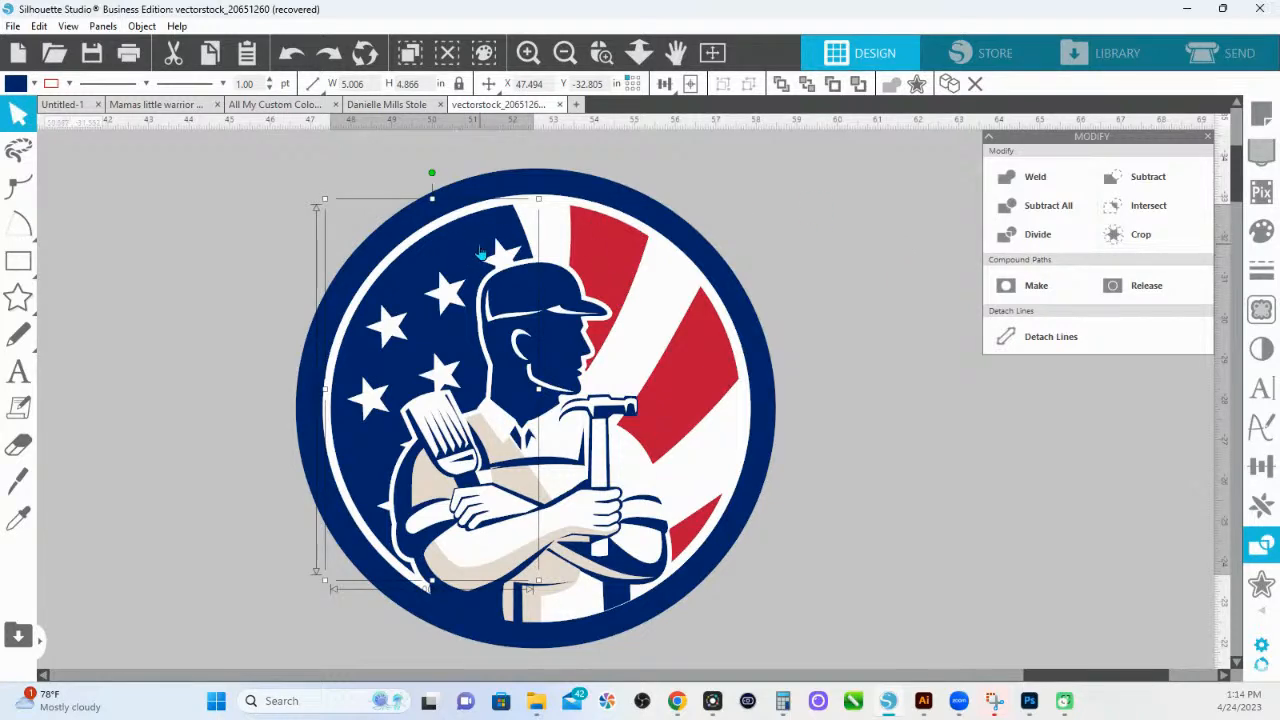
pyautogui.click(474, 204)
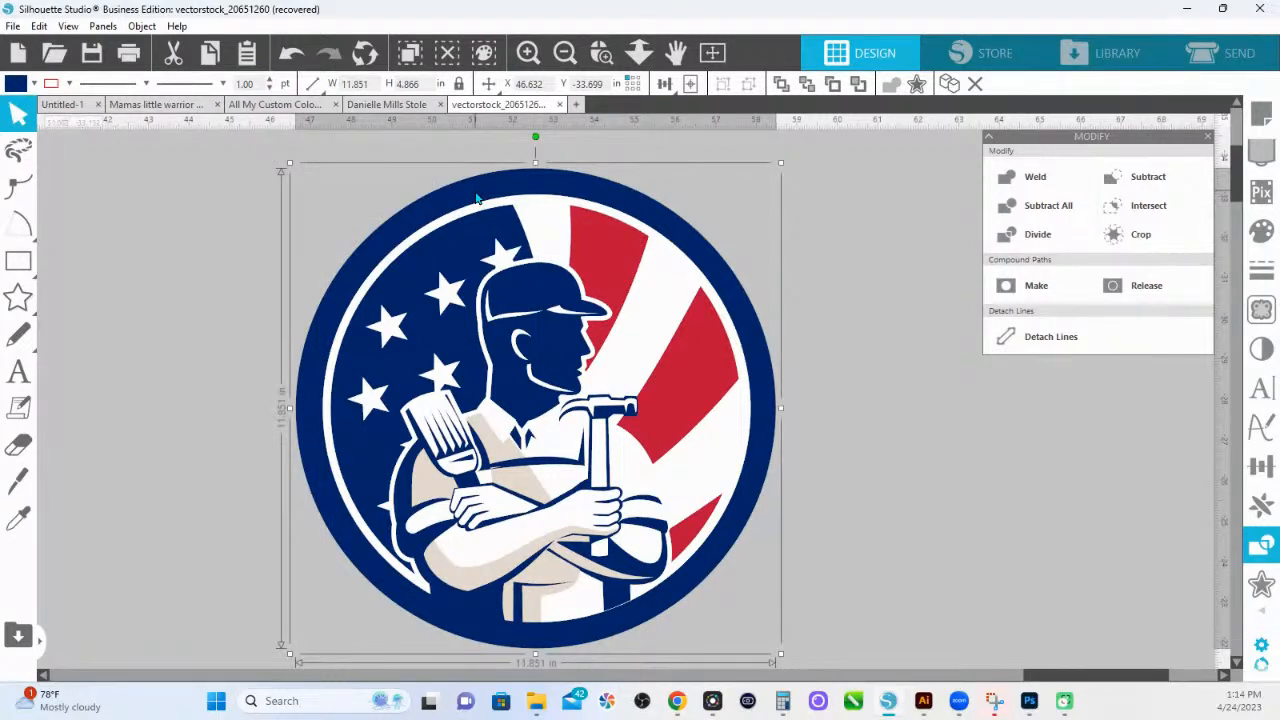
pyautogui.moveTo(537, 217); pyautogui.dragTo(920, 246)
pyautogui.hotkey('ctrl', 'z')
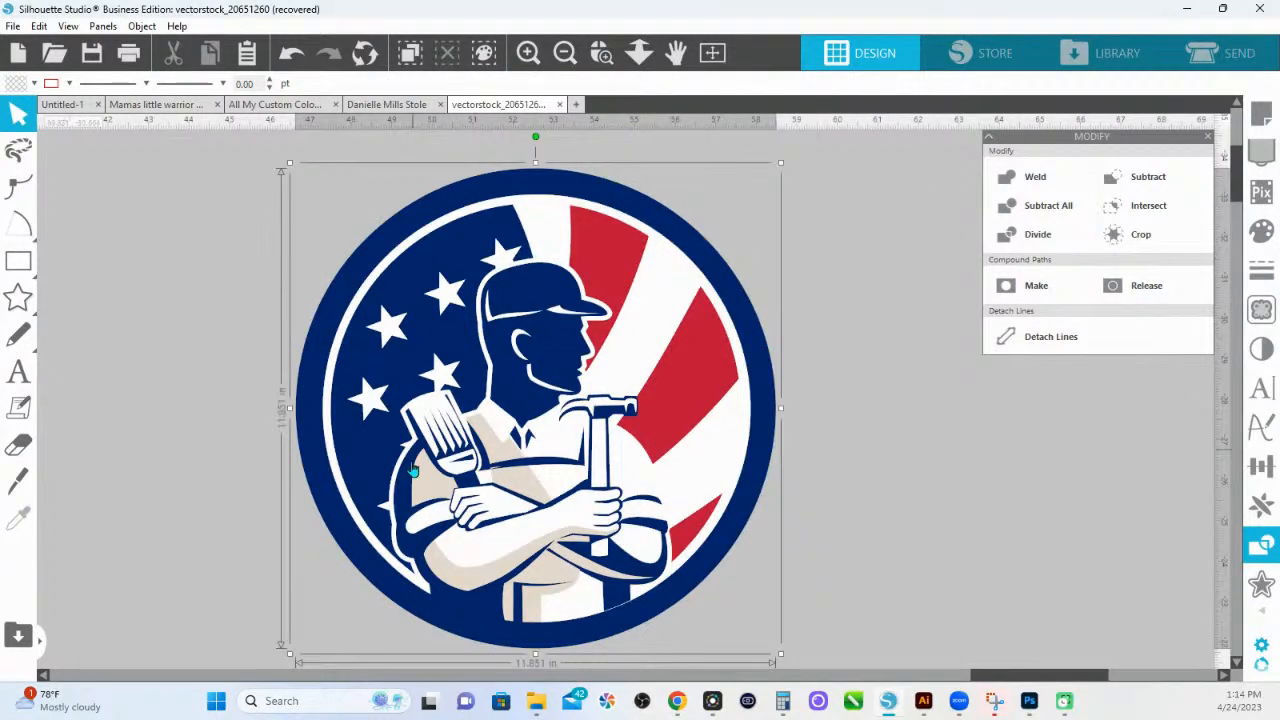
# Subtract all the white stars from the blue flag field of the new badge copy.
pyautogui.click(385, 508)
pyautogui.keyDown('shift'); pyautogui.click(367, 408); pyautogui.keyUp('shift')
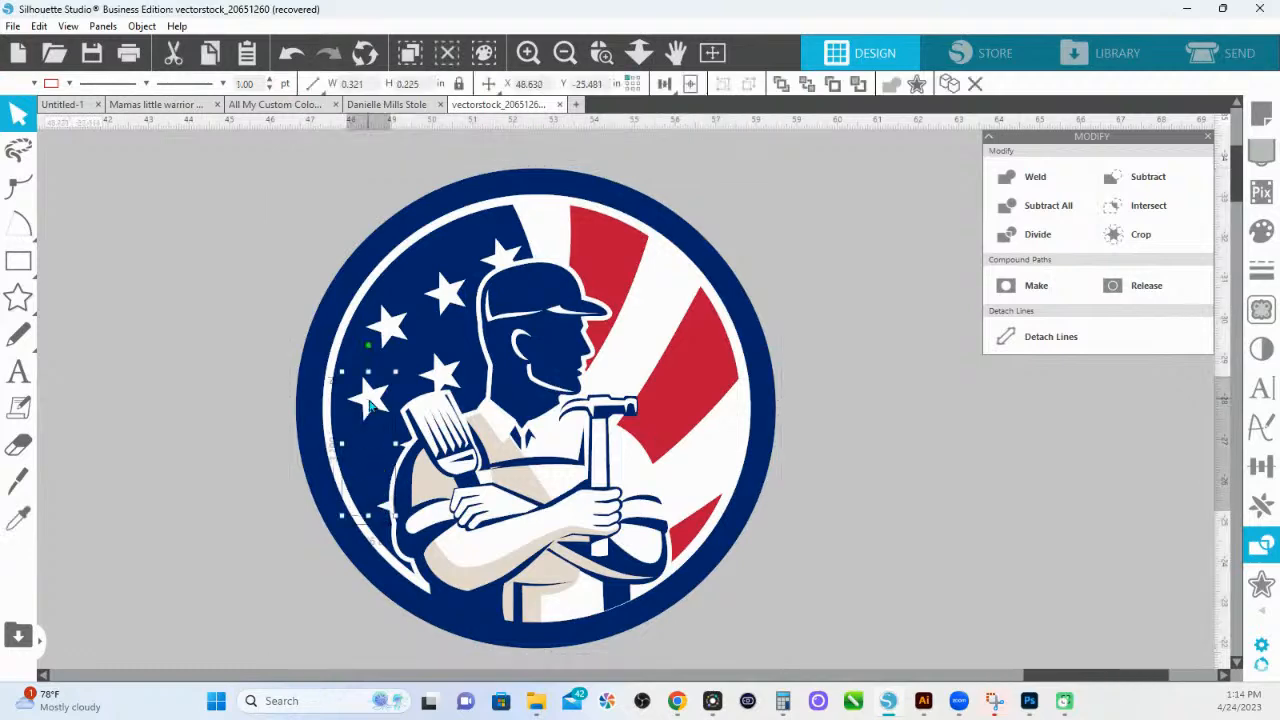
pyautogui.keyDown('shift'); pyautogui.click(449, 376); pyautogui.keyUp('shift')
pyautogui.keyDown('shift'); pyautogui.click(380, 340); pyautogui.keyUp('shift')
pyautogui.keyDown('shift'); pyautogui.click(445, 300); pyautogui.keyUp('shift')
pyautogui.keyDown('shift'); pyautogui.click(488, 262); pyautogui.keyUp('shift')
pyautogui.keyDown('shift'); pyautogui.click(455, 253); pyautogui.keyUp('shift')
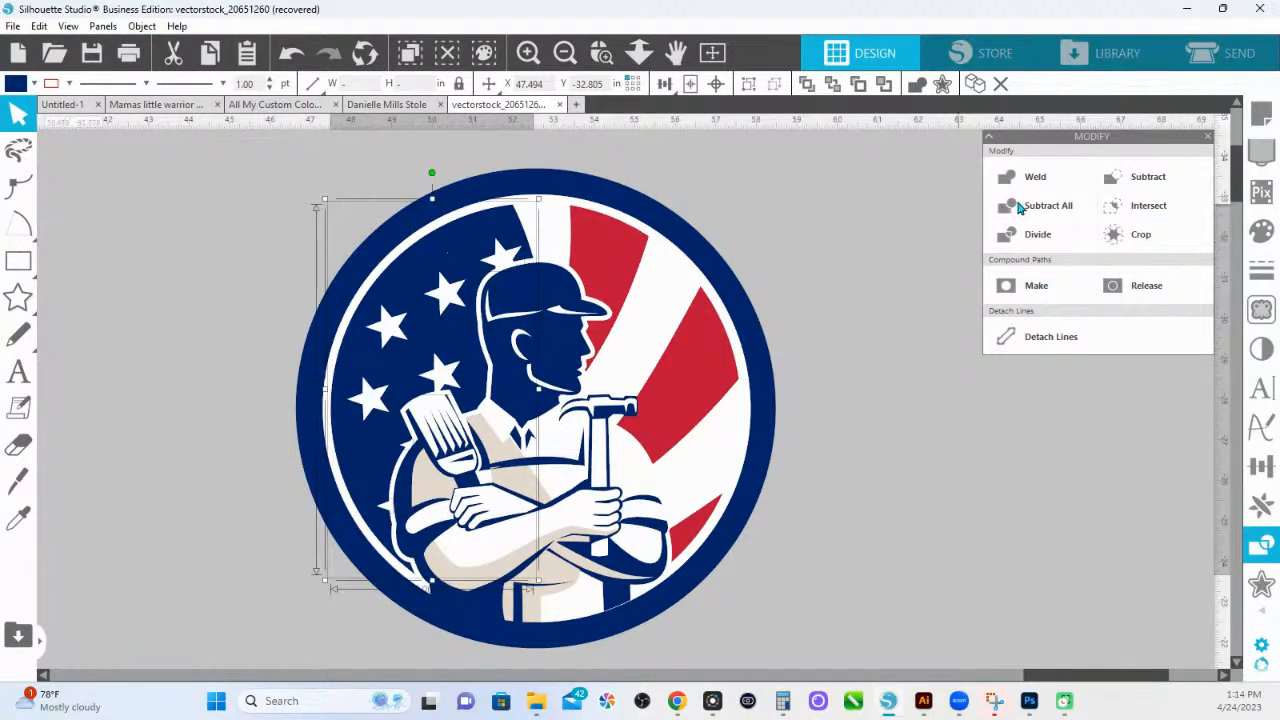
pyautogui.click(1145, 178)
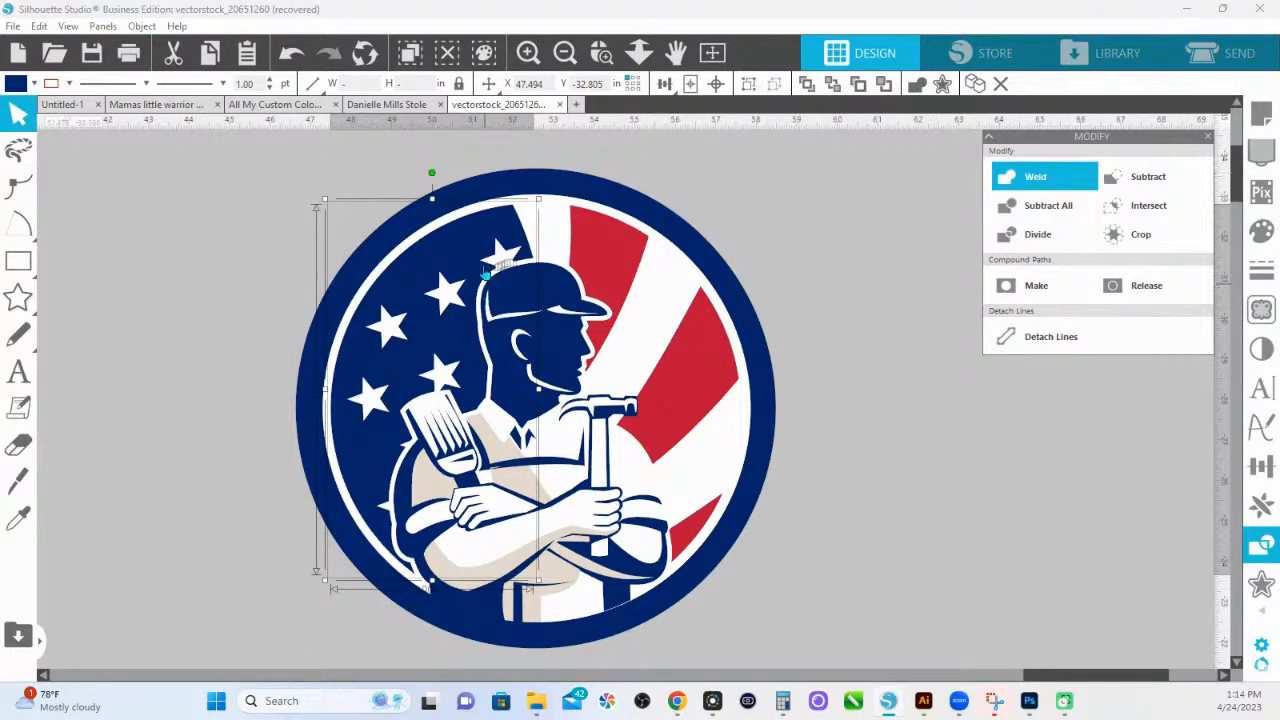
# Pull the outer navy ring, blue flag field and worker figure off the badge to check them, and move them back.
pyautogui.keyDown('shift'); pyautogui.click(470, 252); pyautogui.keyUp('shift')
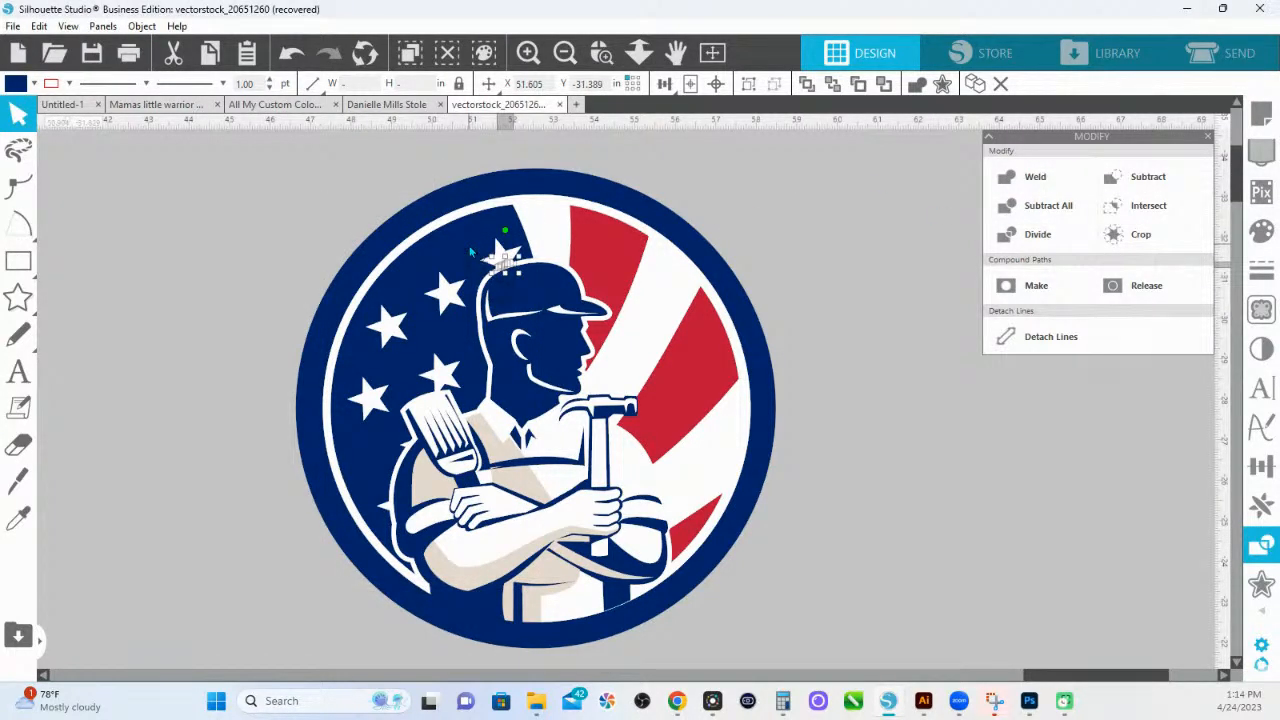
pyautogui.moveTo(529, 210); pyautogui.dragTo(543, 243)
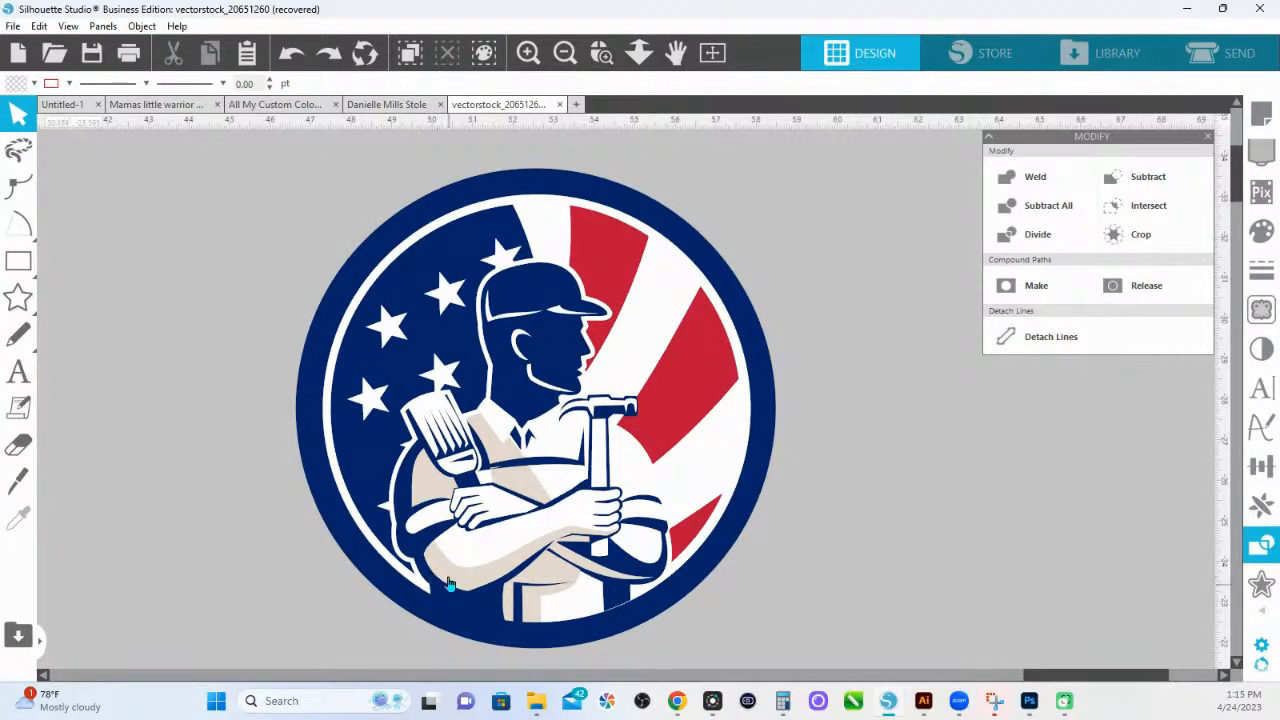
pyautogui.moveTo(633, 197); pyautogui.dragTo(594, 196)
pyautogui.keyDown('shift'); pyautogui.click(452, 284); pyautogui.keyUp('shift')
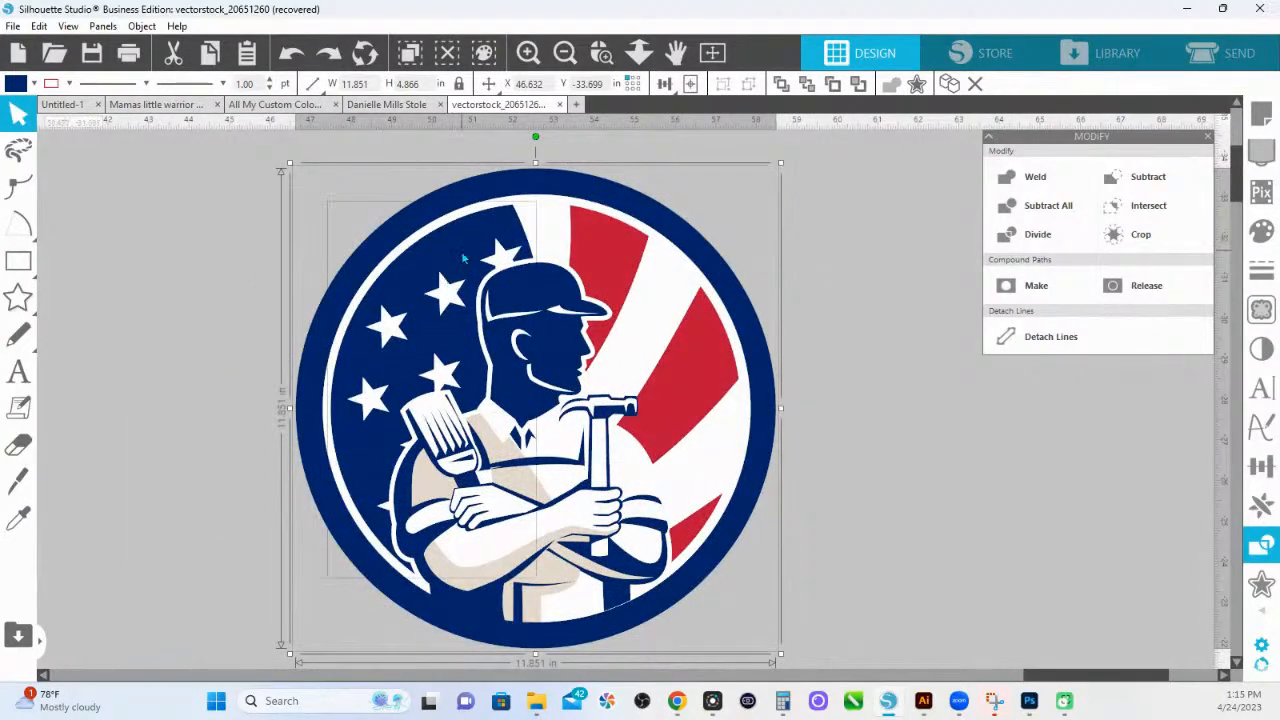
pyautogui.keyDown('shift'); pyautogui.click(519, 296); pyautogui.keyUp('shift')
pyautogui.moveTo(522, 374); pyautogui.dragTo(340, 265)
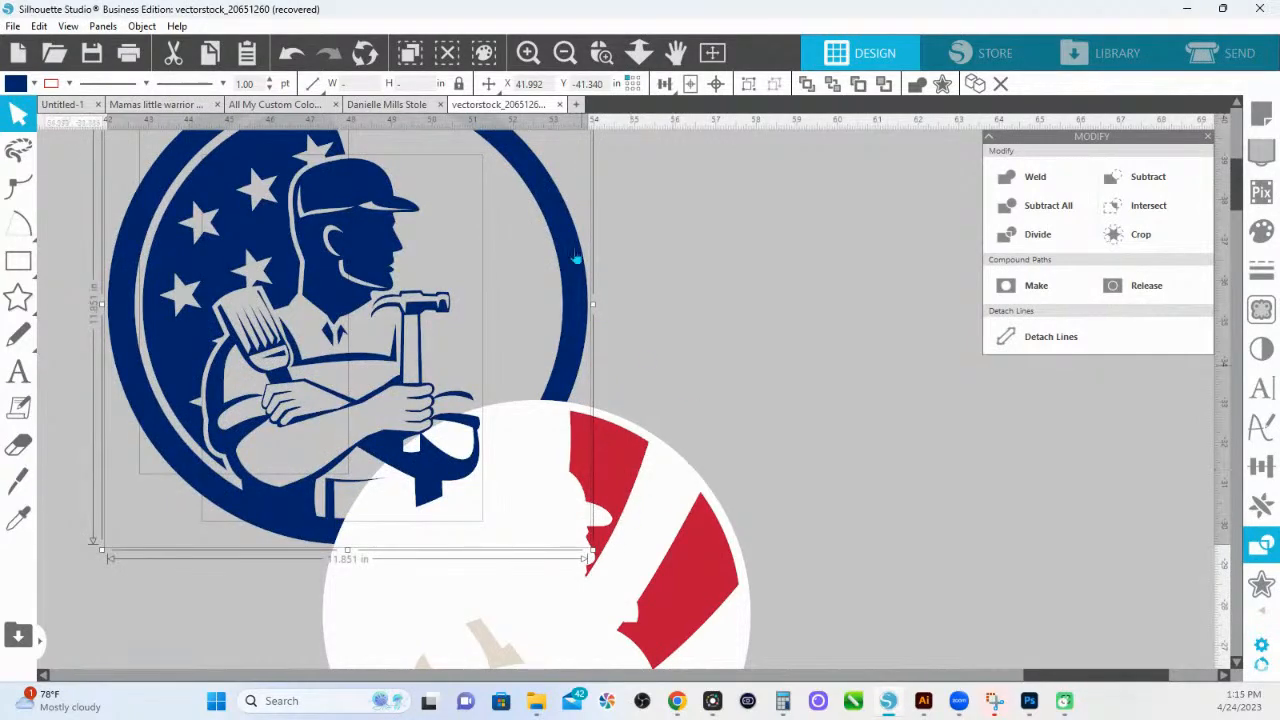
pyautogui.moveTo(549, 193); pyautogui.dragTo(716, 425)
pyautogui.scroll(-3, 716, 425)
pyautogui.hscroll(1, 716, 425)
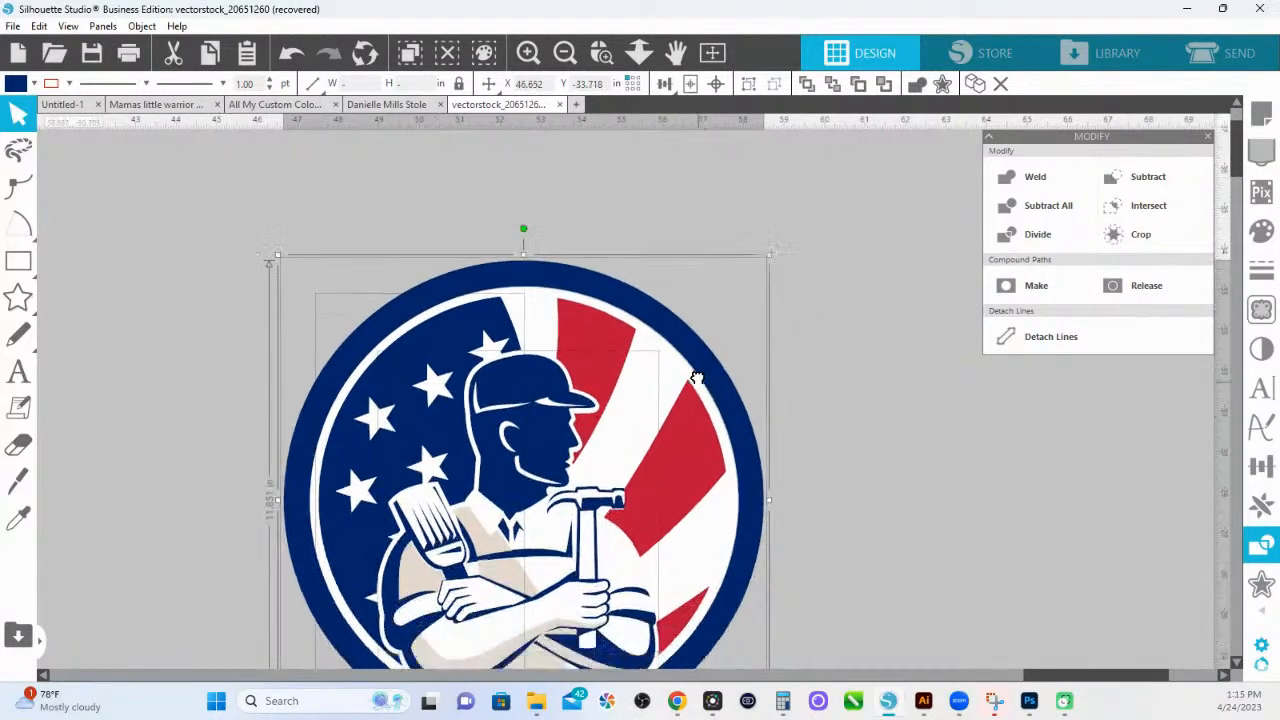
# Select the red stripes, deselect them, and undo the recent moves of the badge layers.
pyautogui.click(560, 210)
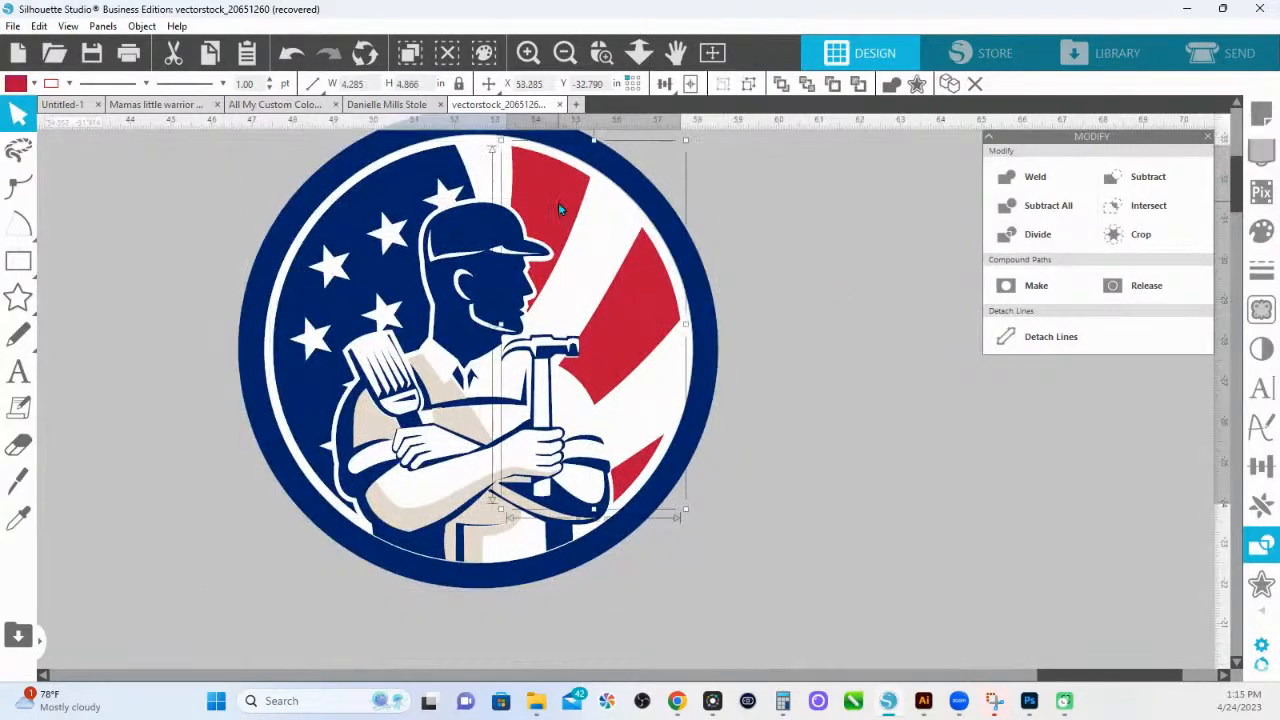
pyautogui.moveTo(464, 430)
pyautogui.mouseDown()
pyautogui.moveTo(485, 423)
pyautogui.moveTo(466, 429)
pyautogui.mouseUp()
pyautogui.click(752, 386)
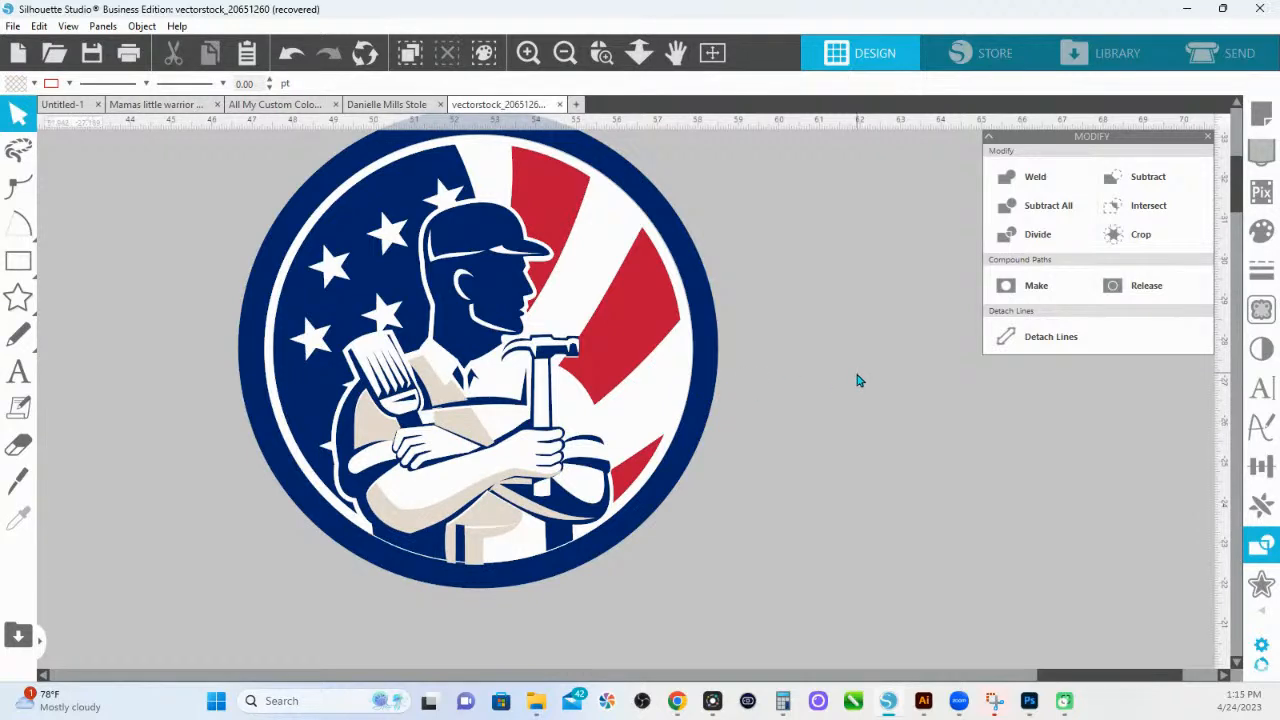
pyautogui.hotkey('ctrl', 'z')
pyautogui.hotkey('ctrl', 'z')
pyautogui.hotkey('ctrl', 'z')
pyautogui.hotkey('ctrl', 'z')
pyautogui.hotkey('ctrl', 'z')
pyautogui.hotkey('ctrl', 'z')
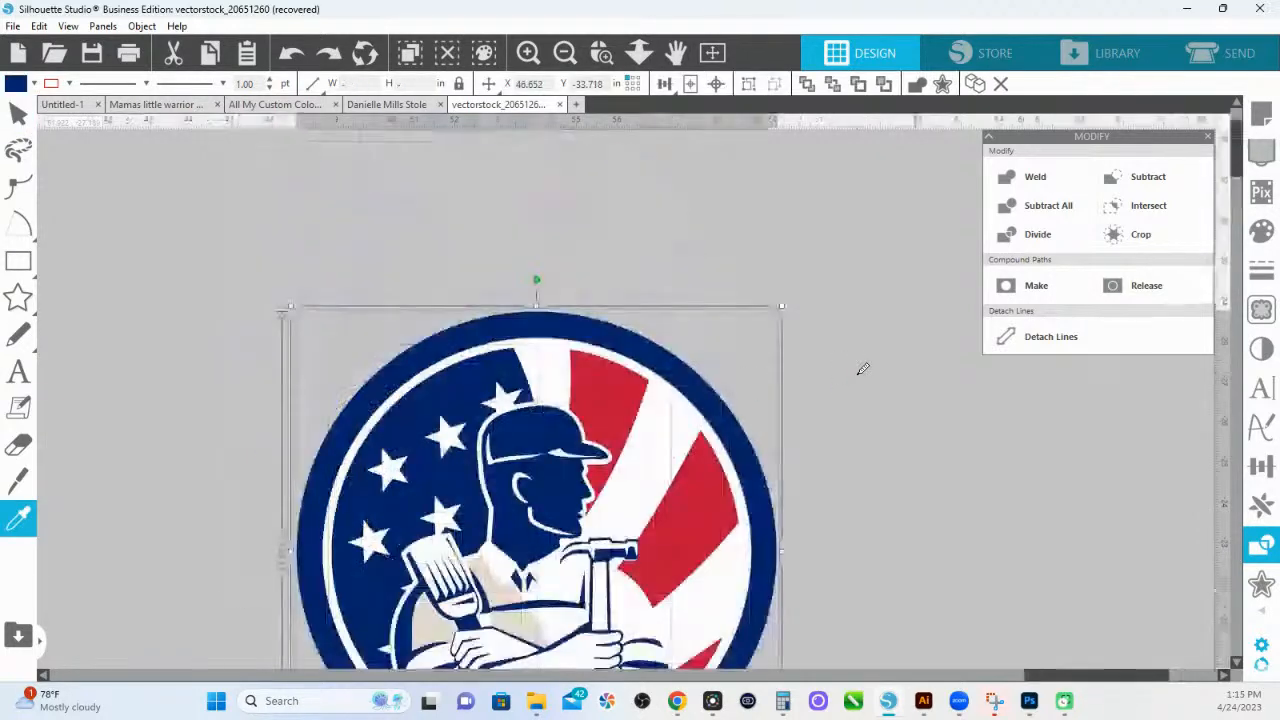
pyautogui.hotkey('ctrl', 'z')
pyautogui.hotkey('ctrl', 'z')
pyautogui.hotkey('ctrl', 'z')
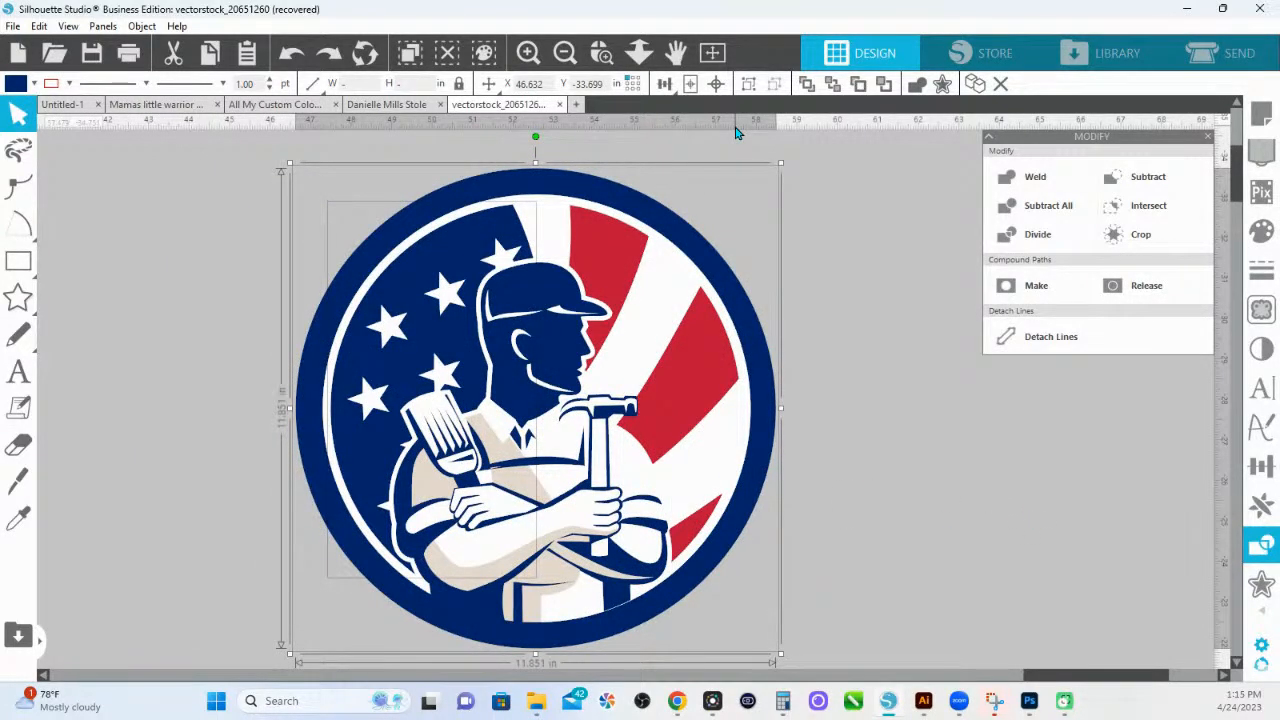
# Shift the white circle slightly within the badge, undo the move, and clear the selection.
pyautogui.click(777, 511)
pyautogui.moveTo(729, 487); pyautogui.dragTo(721, 452)
pyautogui.hotkey('ctrl', 'z')
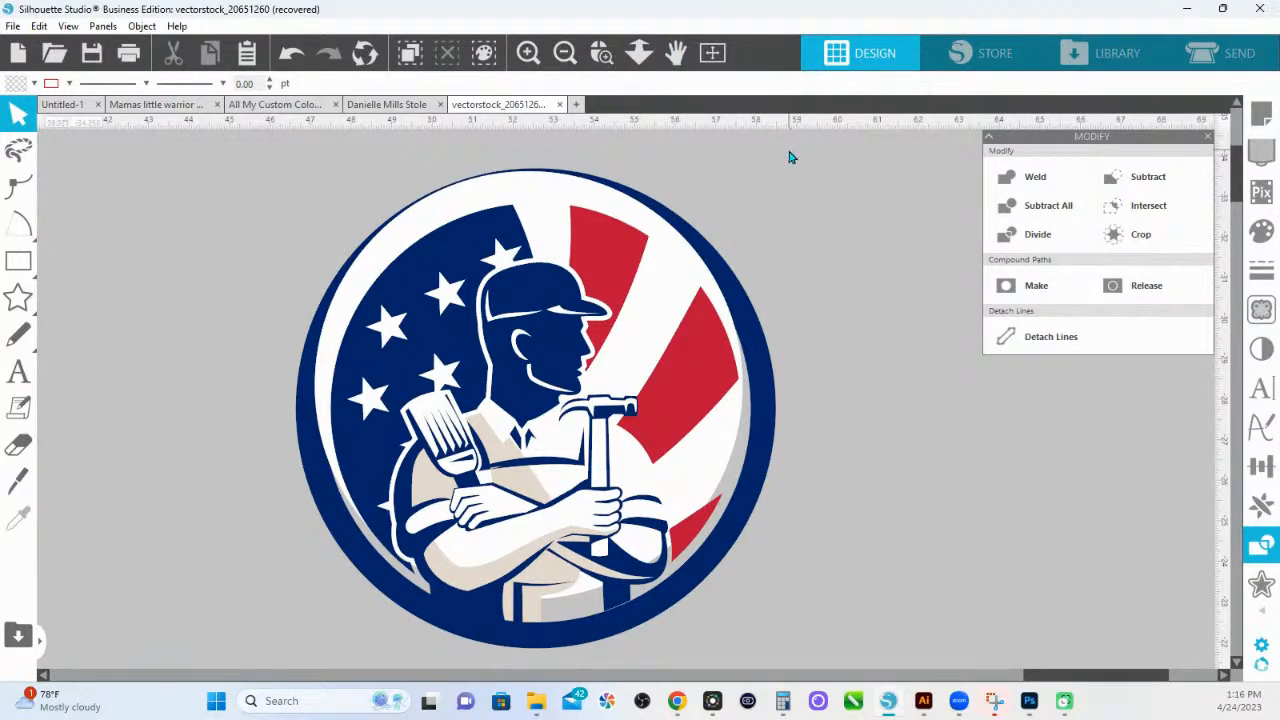
pyautogui.hotkey('ctrl', 'a')
pyautogui.press('v')
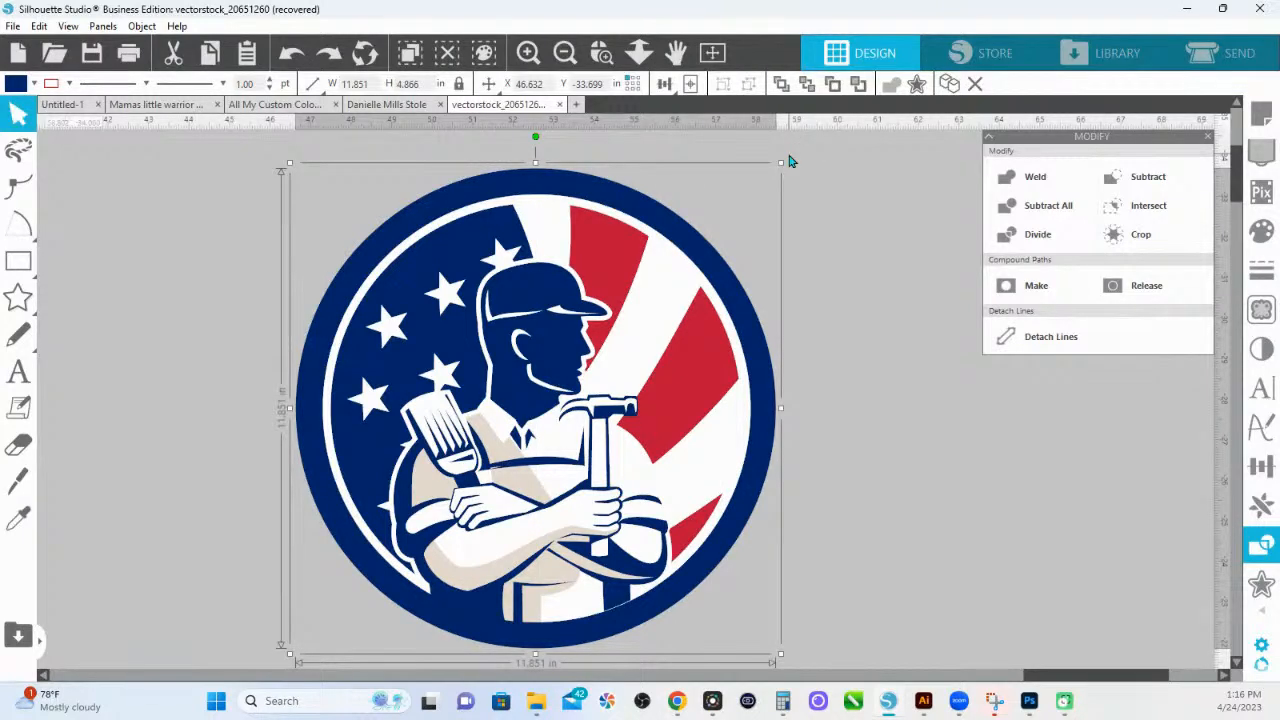
pyautogui.scroll(1, 789, 161)
pyautogui.click(837, 277)
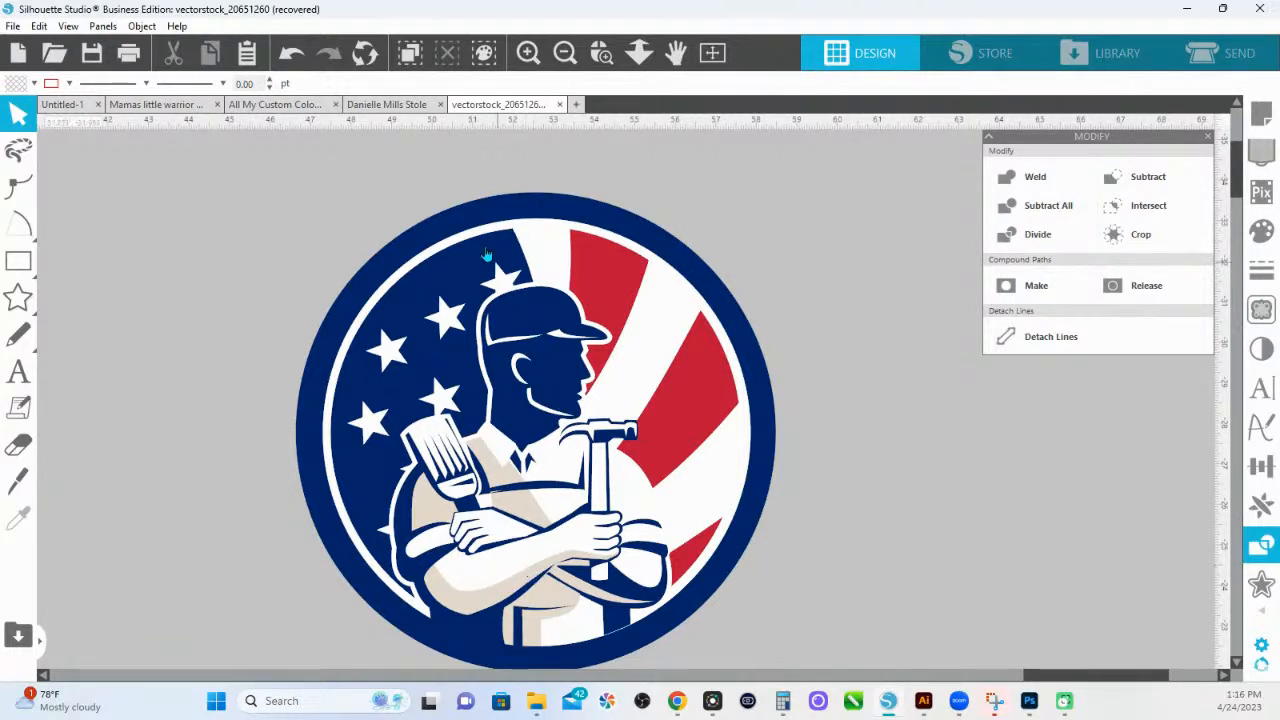
# Select the worker, blue flag field, red stripes and tan shading, and pull them off the white circle, undoing each move.
pyautogui.click(523, 317)
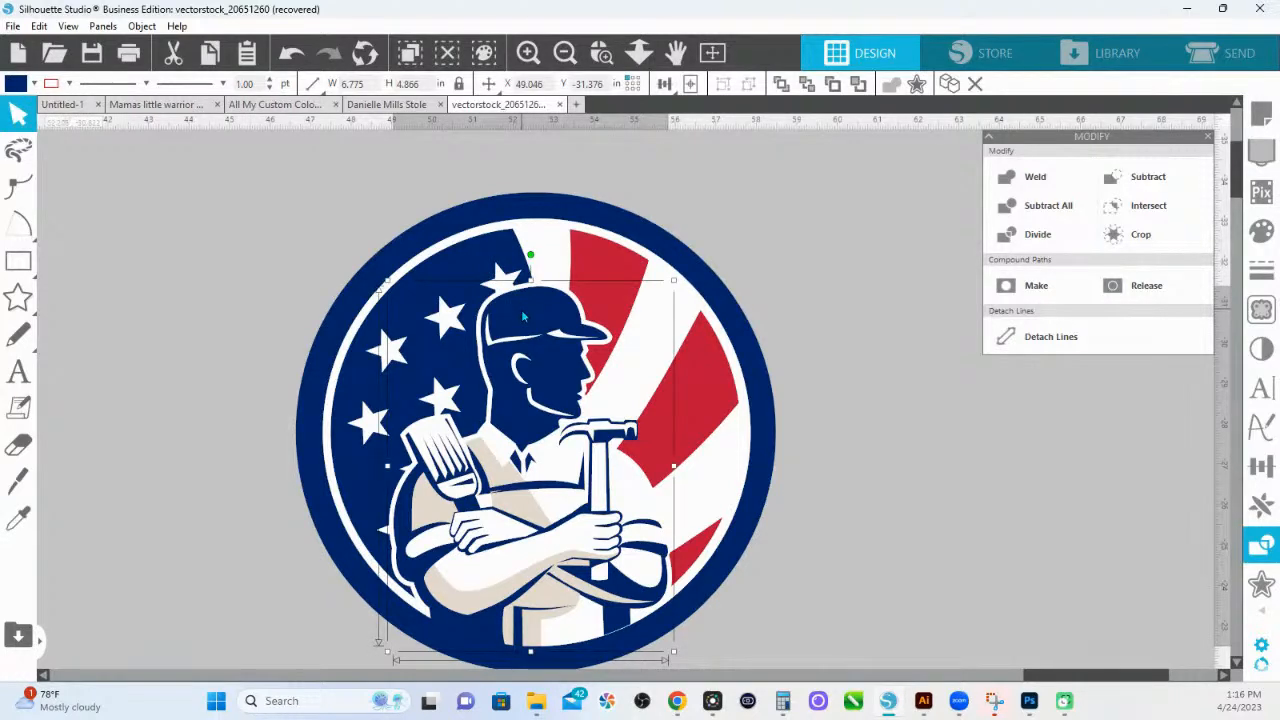
pyautogui.keyDown('shift'); pyautogui.click(484, 467); pyautogui.keyUp('shift')
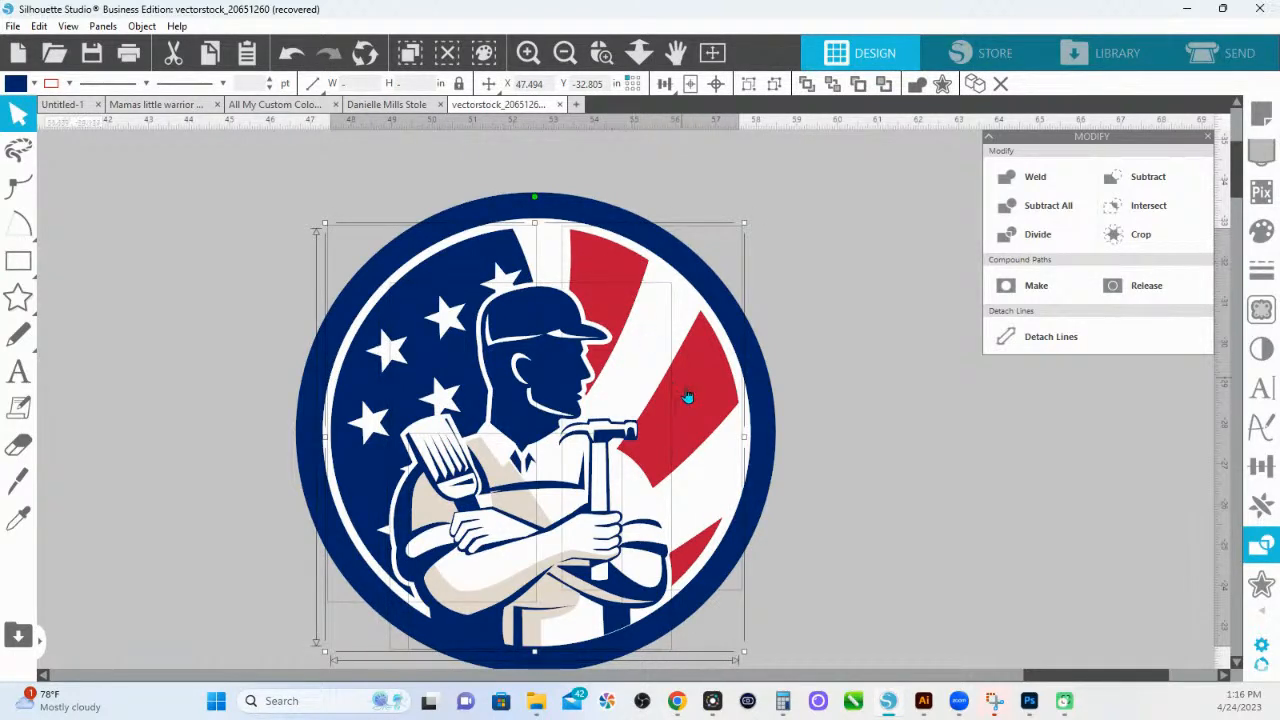
pyautogui.moveTo(683, 391); pyautogui.dragTo(1030, 445)
pyautogui.click(18, 517)
pyautogui.hotkey('ctrl', 'z')
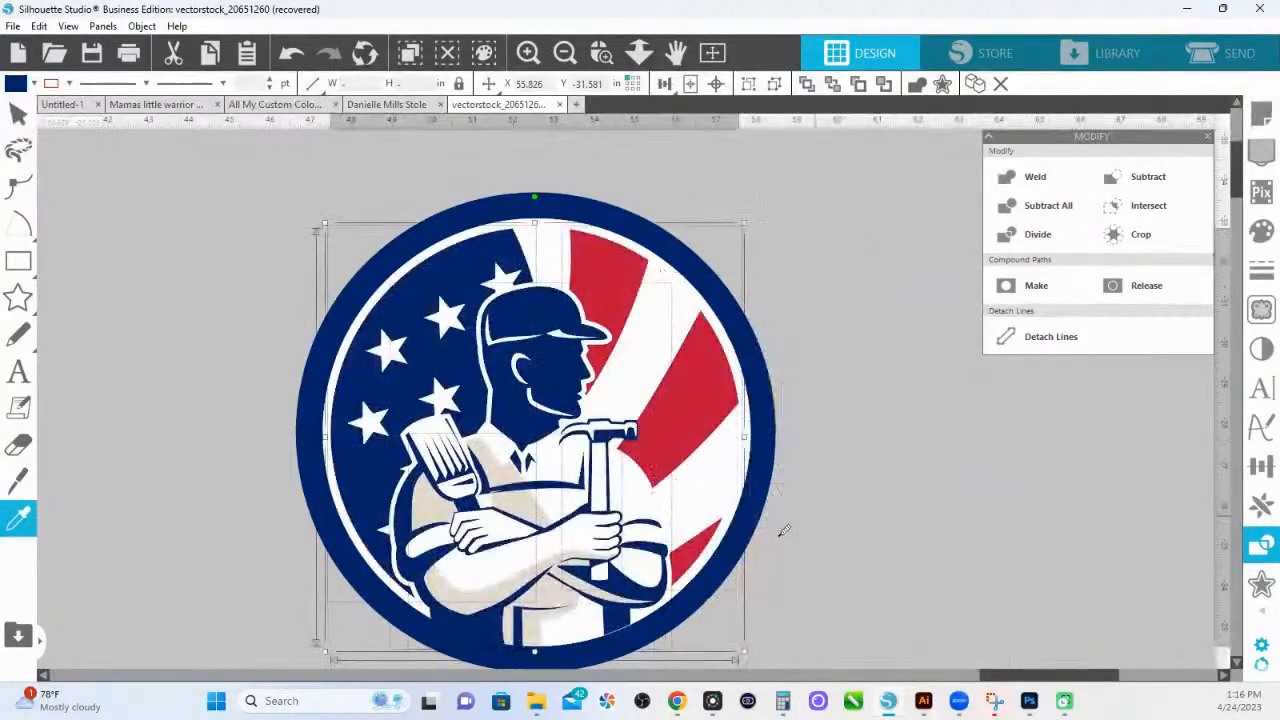
pyautogui.press('Escape')
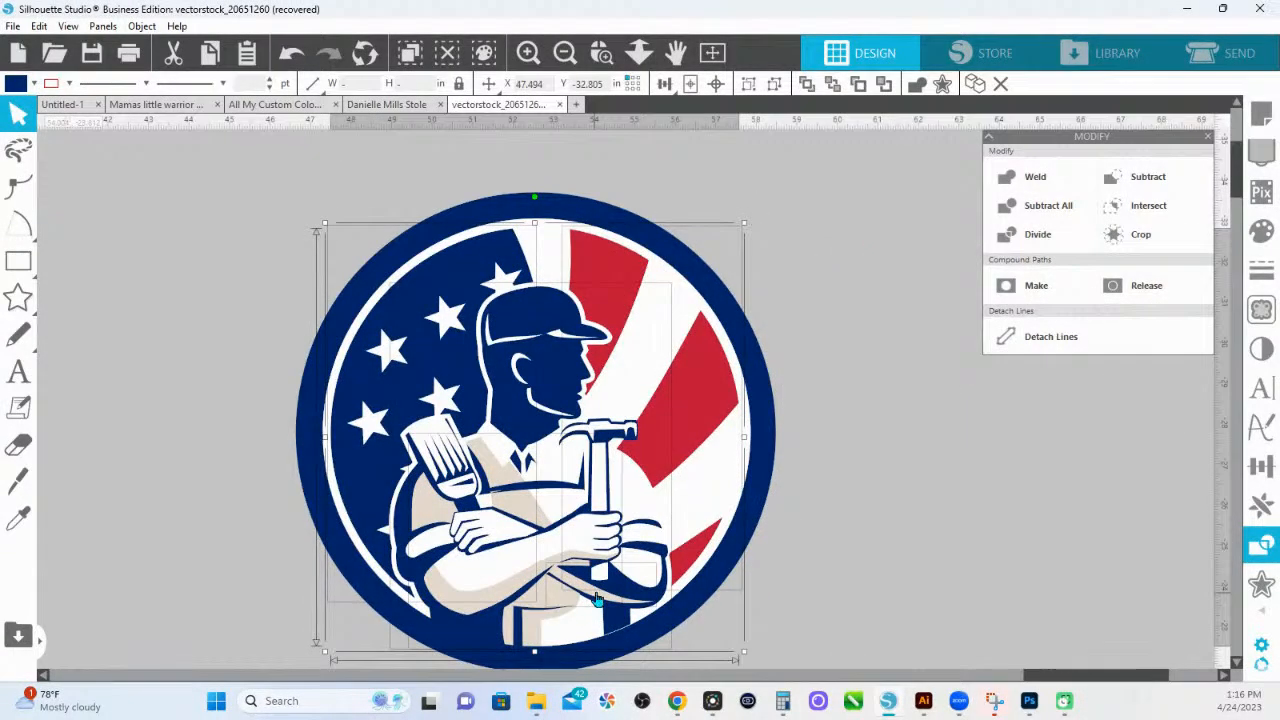
pyautogui.hotkey('ctrl', 'y')
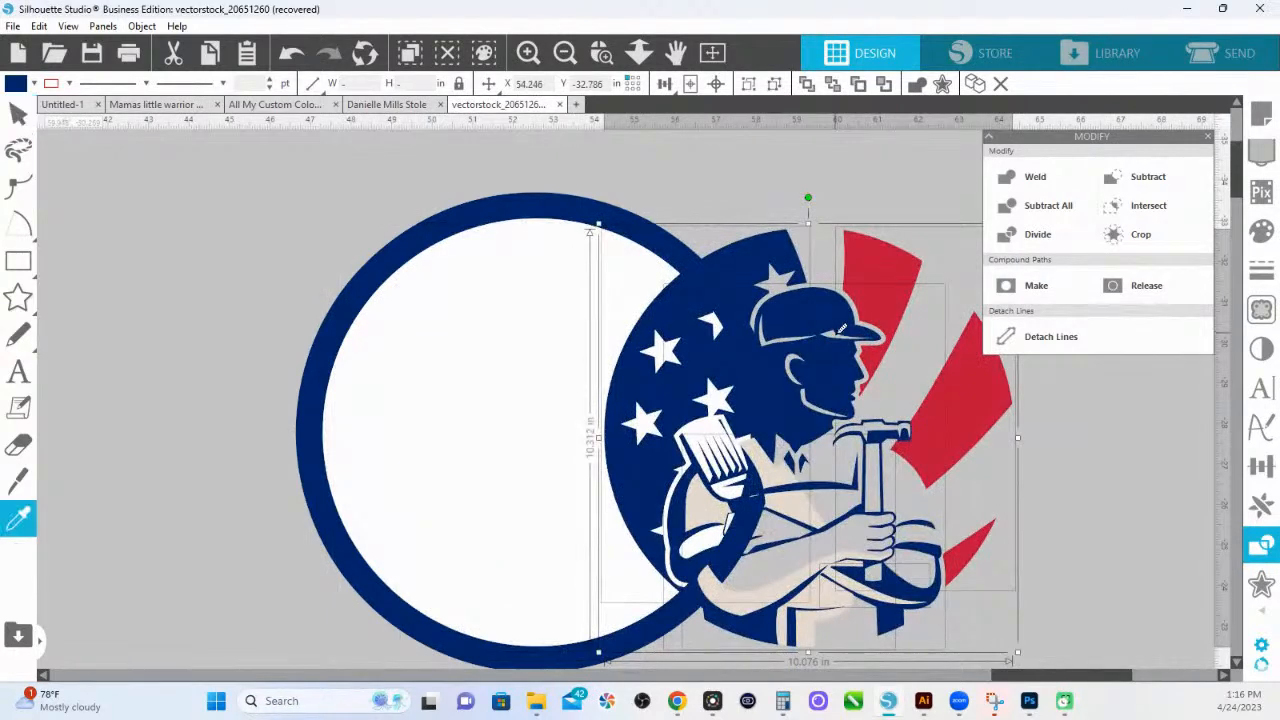
pyautogui.hotkey('ctrl', 'z')
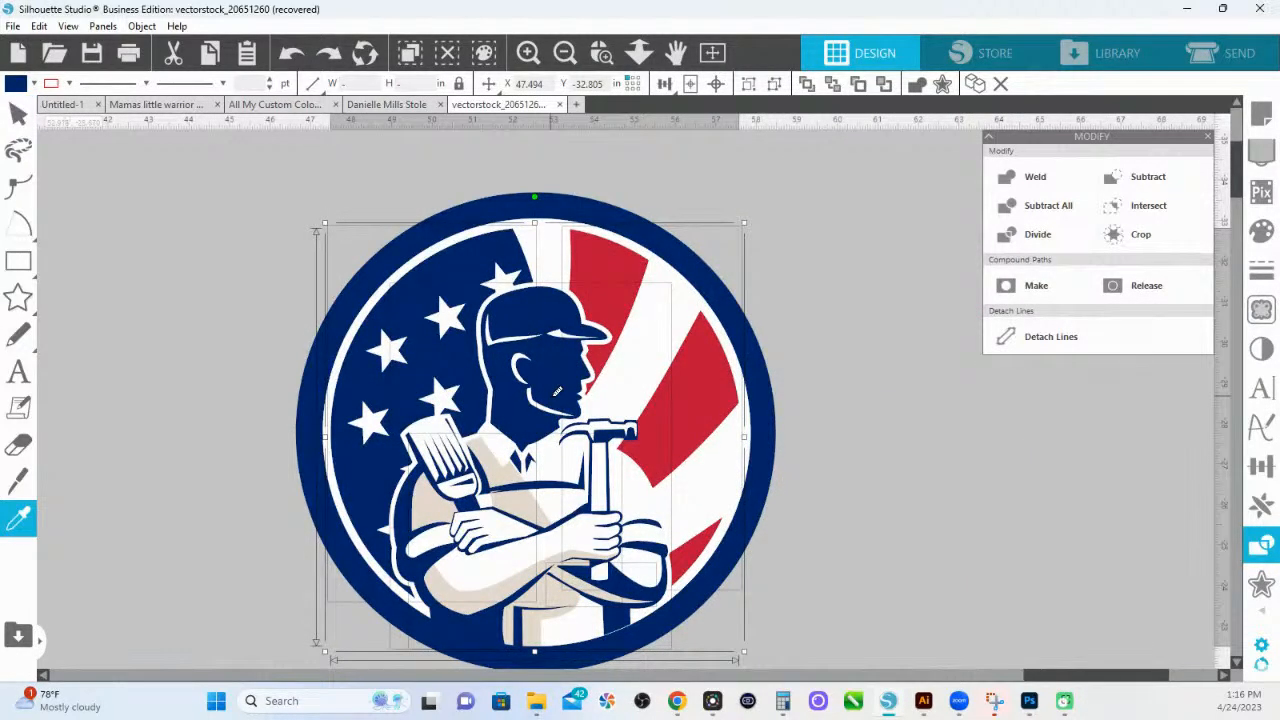
# Give the selected flag, stripes and worker shapes one green fill (33B774) and group them.
pyautogui.click(557, 391)
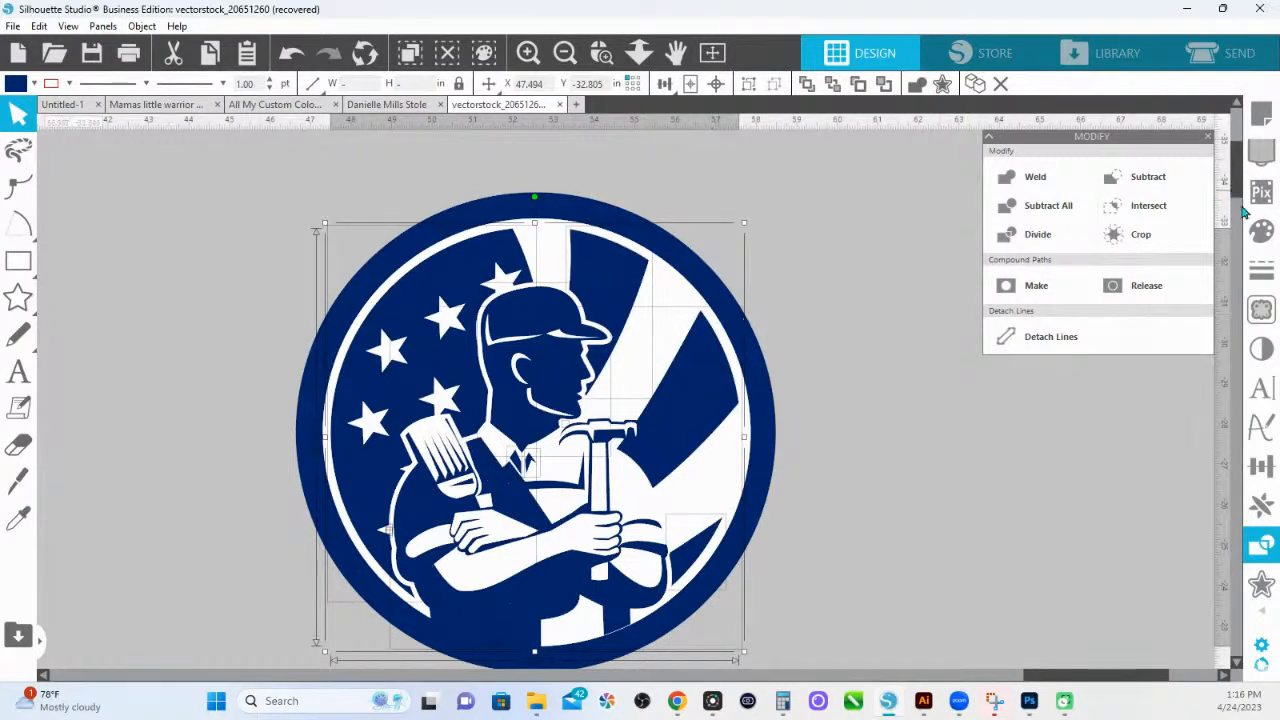
pyautogui.click(1262, 232)
pyautogui.click(1096, 280)
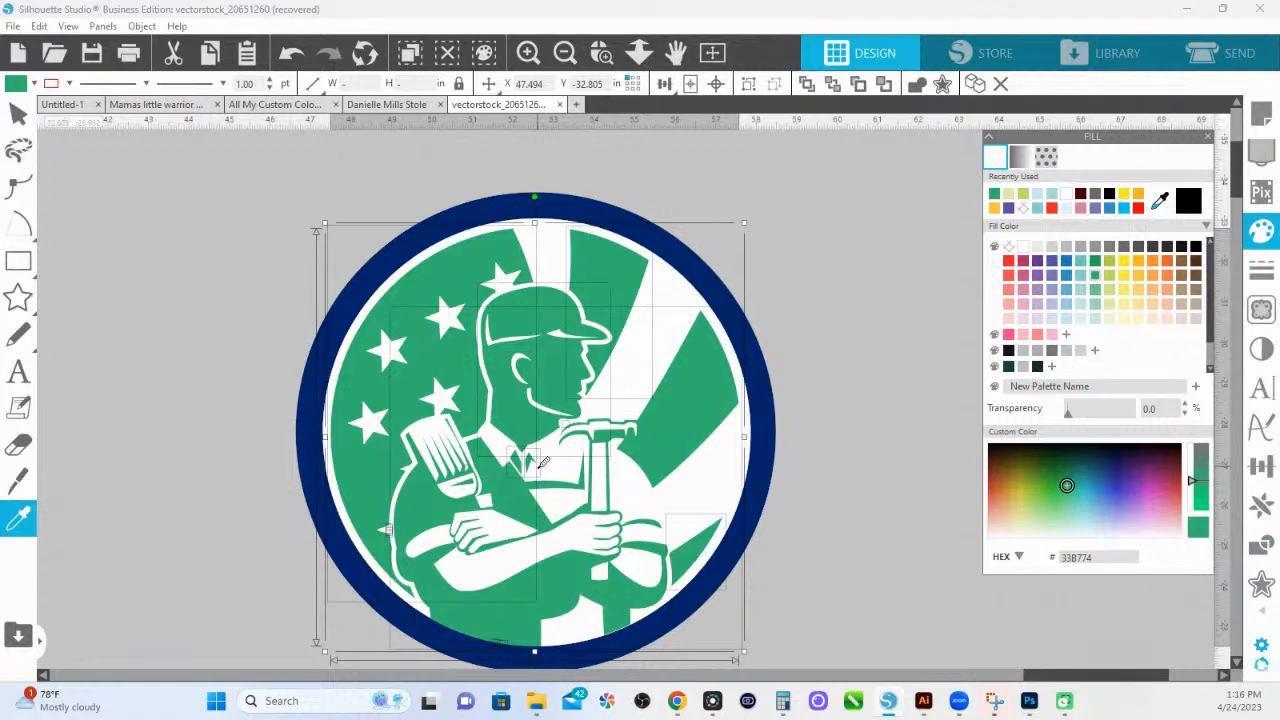
pyautogui.hotkey('ctrl', 'g')
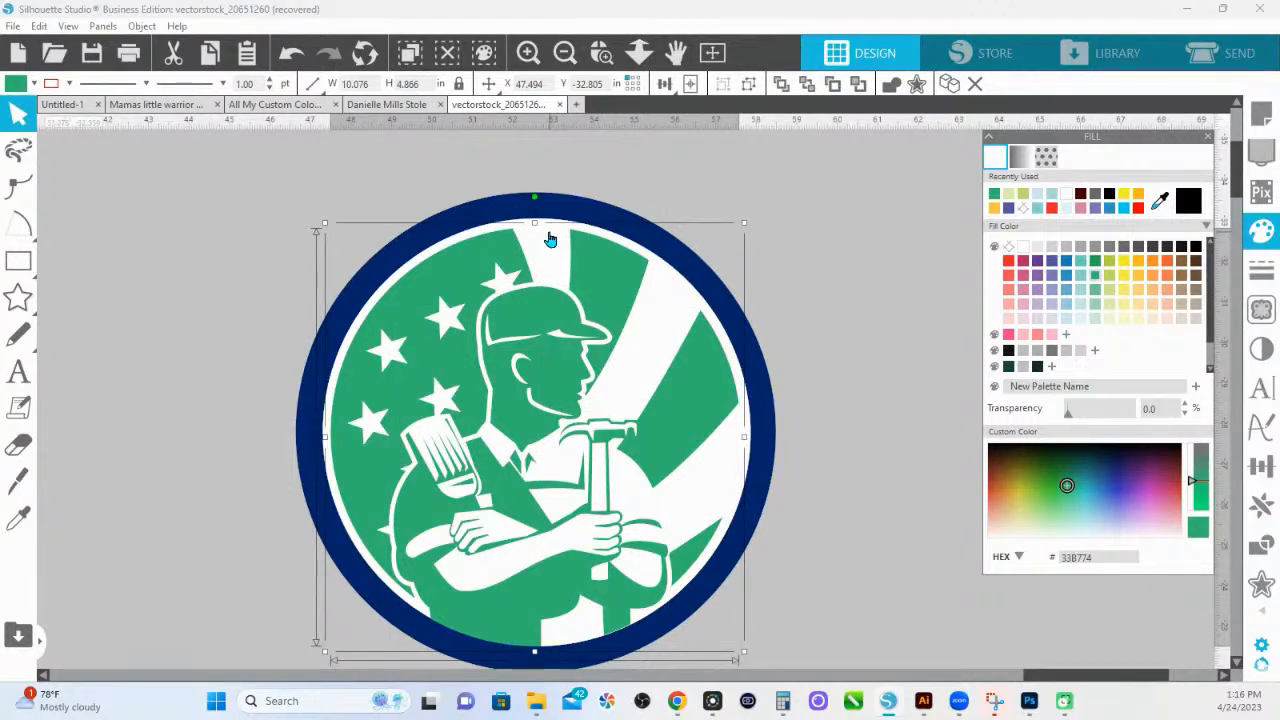
# Subtract the green group from the white circle behind it.
pyautogui.click(549, 238)
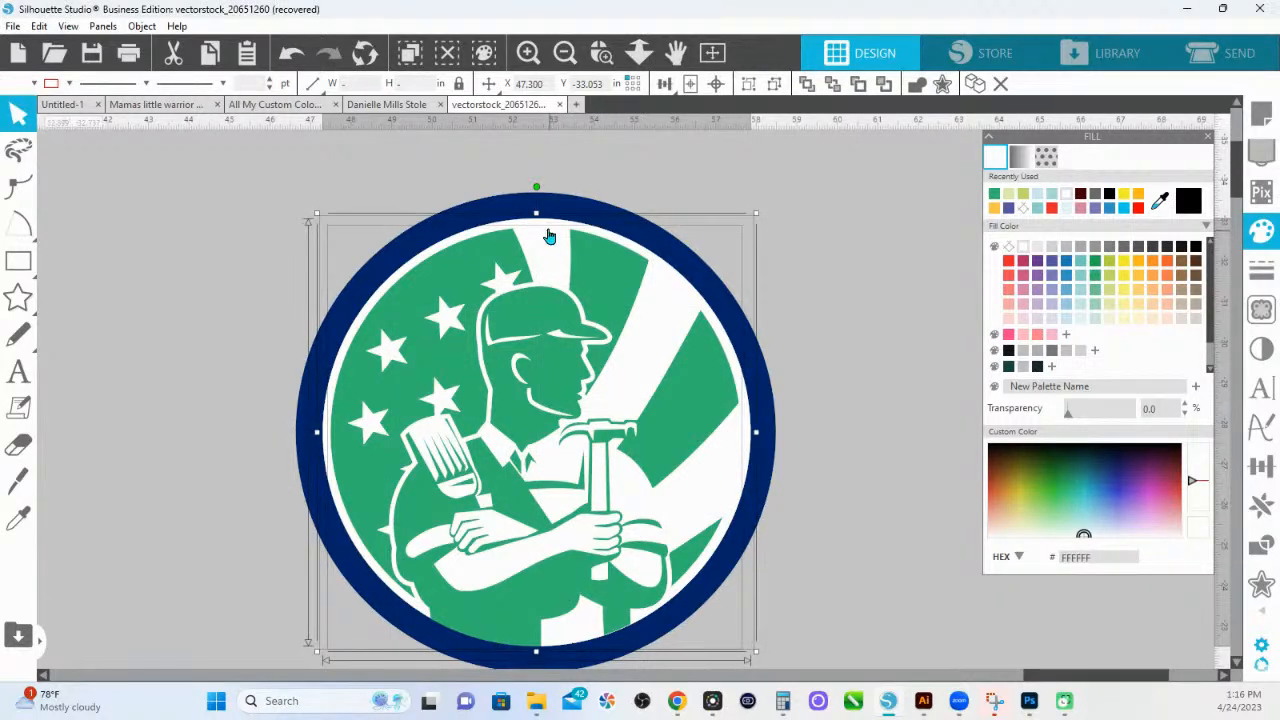
pyautogui.click(1253, 545)
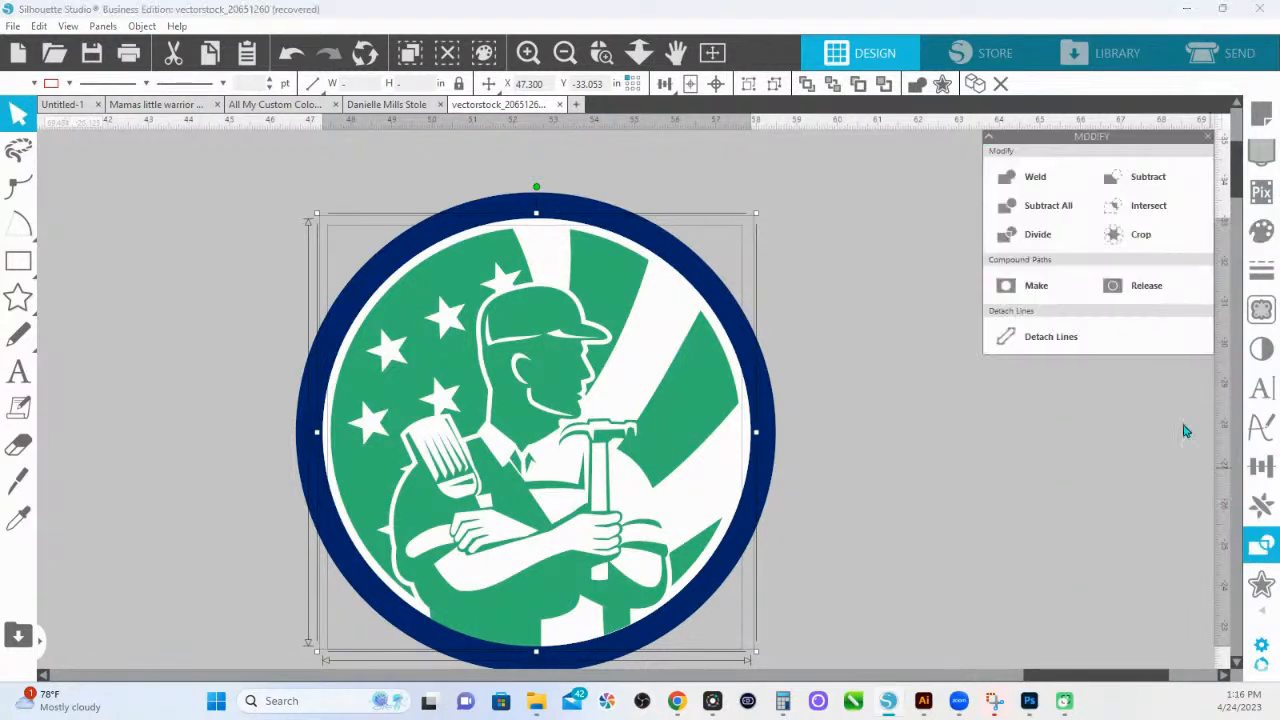
pyautogui.click(1140, 186)
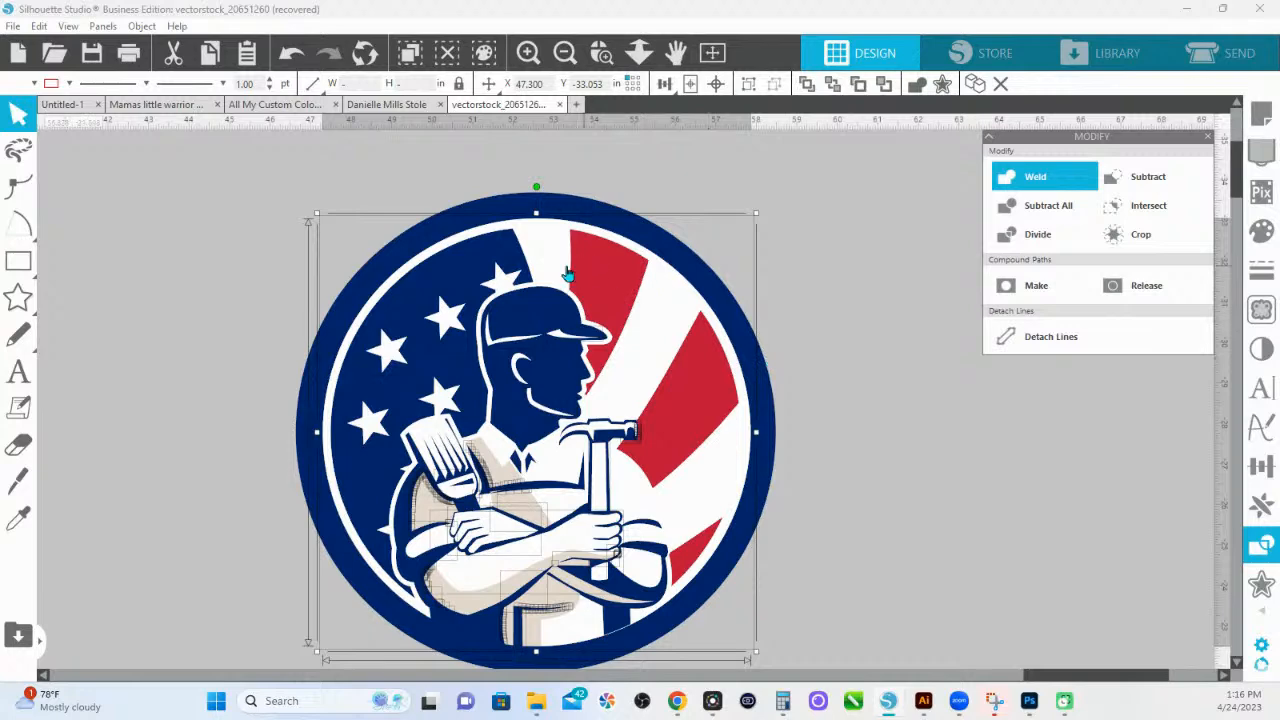
# Try deleting the loose white pieces in the stars, arms and hammer, undoing each deletion.
pyautogui.click(541, 248)
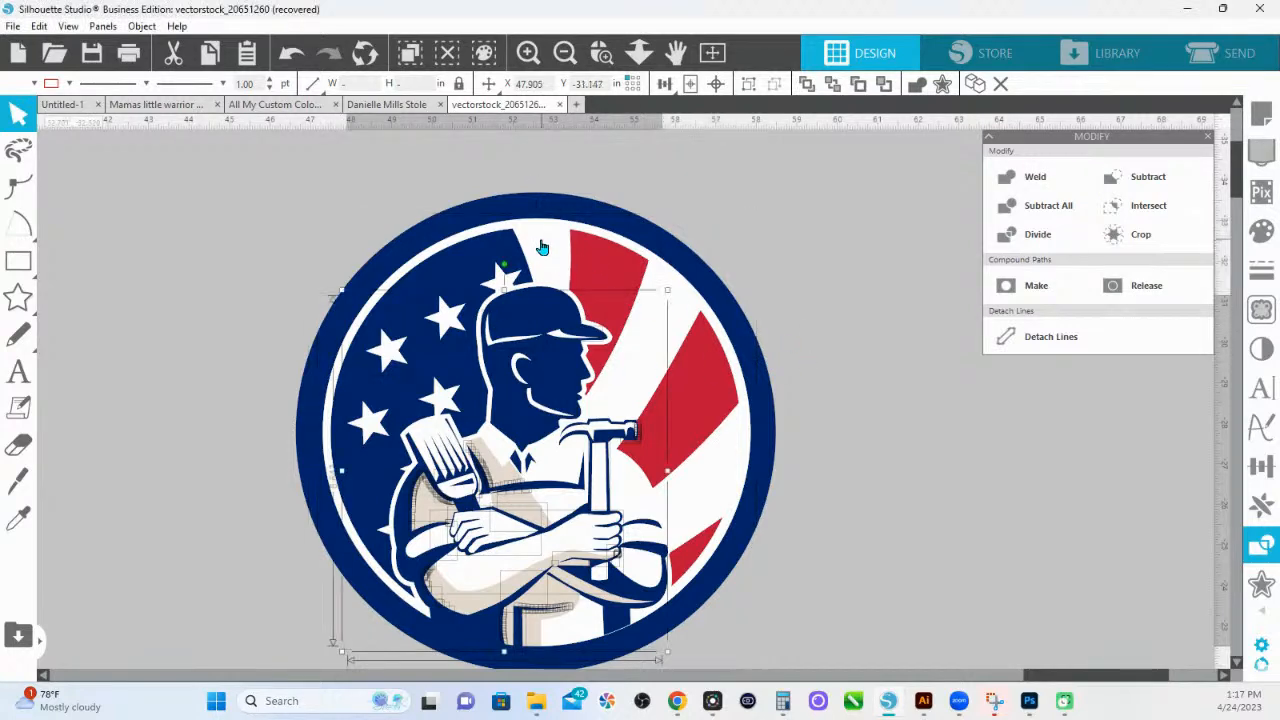
pyautogui.press('Delete')
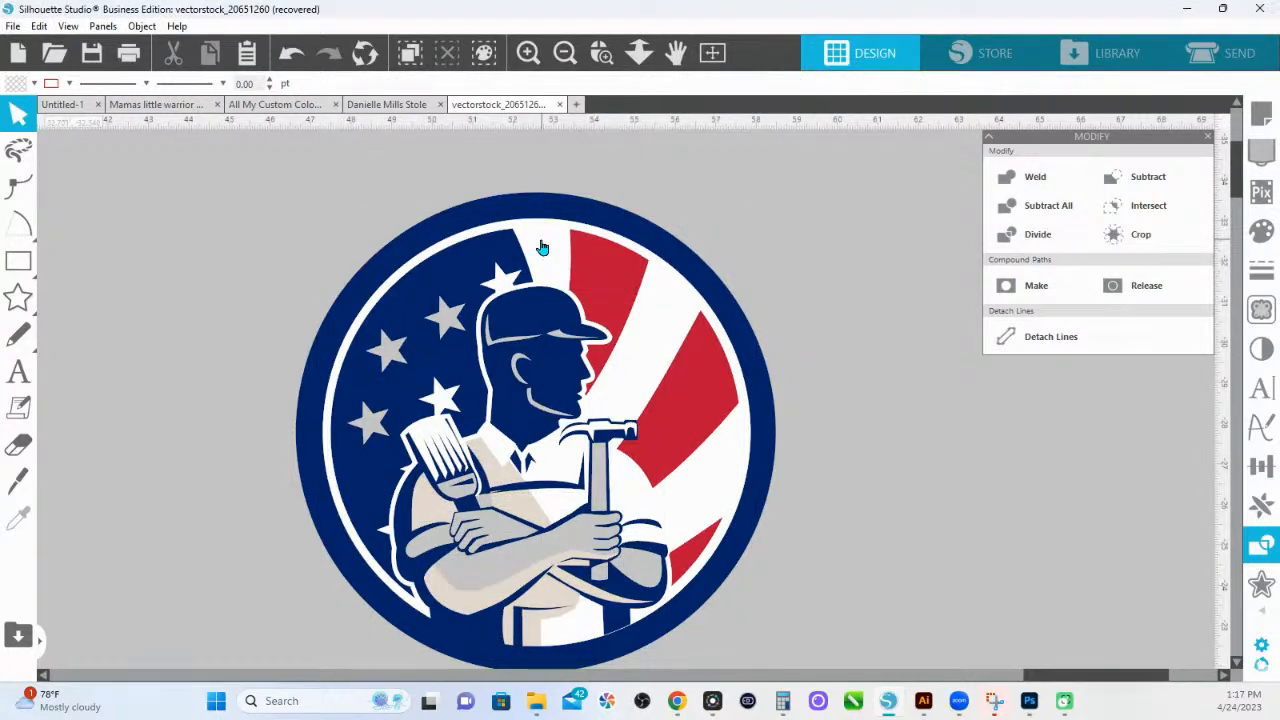
pyautogui.hotkey('ctrl', 'z')
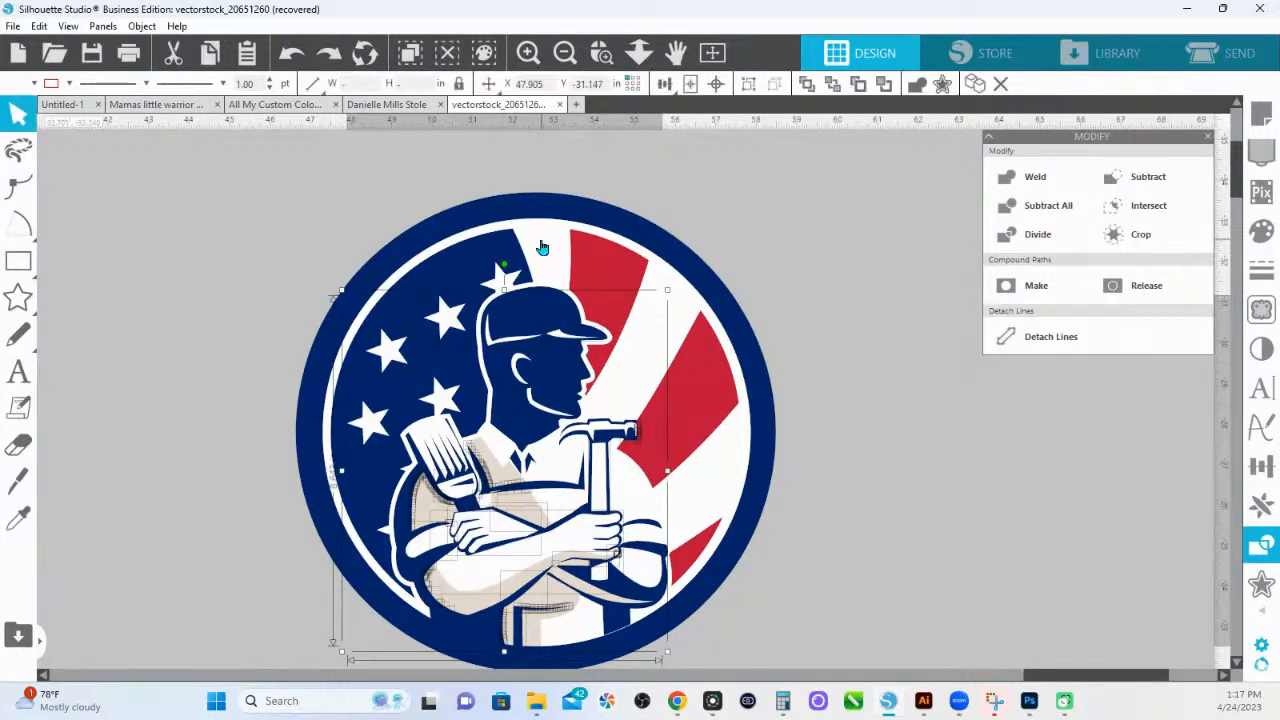
pyautogui.click(495, 573)
pyautogui.click(437, 553)
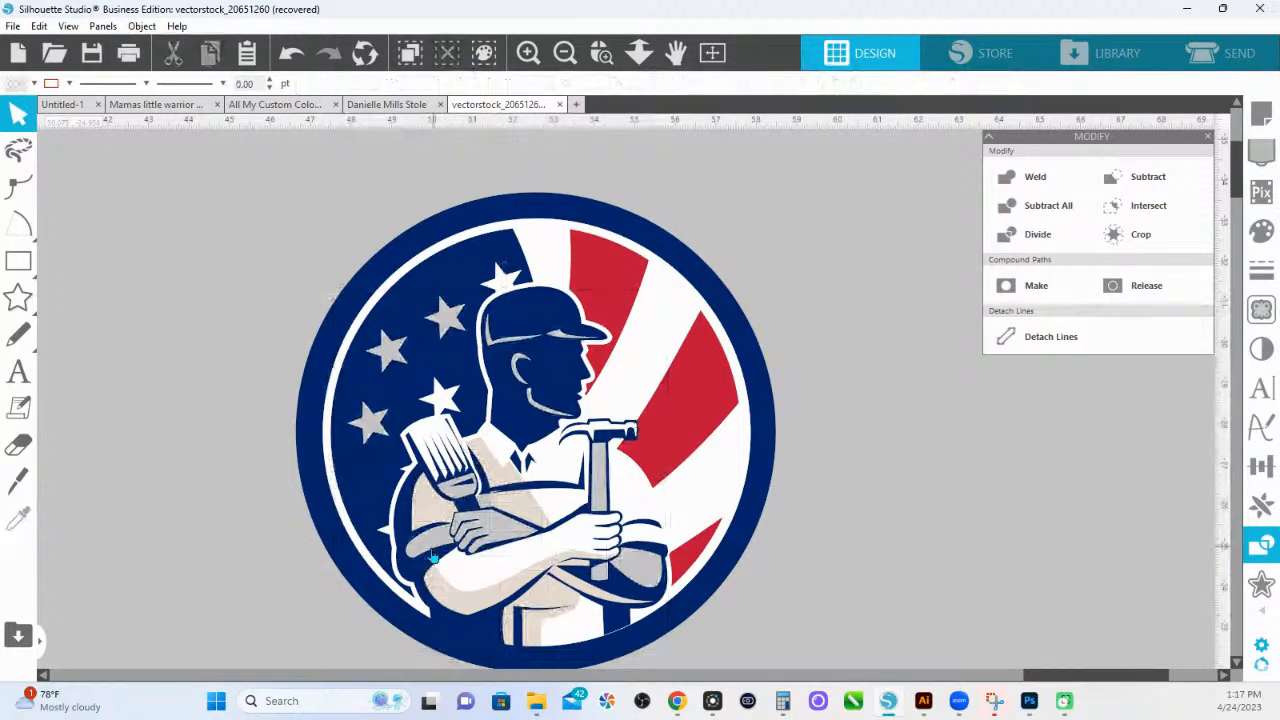
pyautogui.click(437, 553)
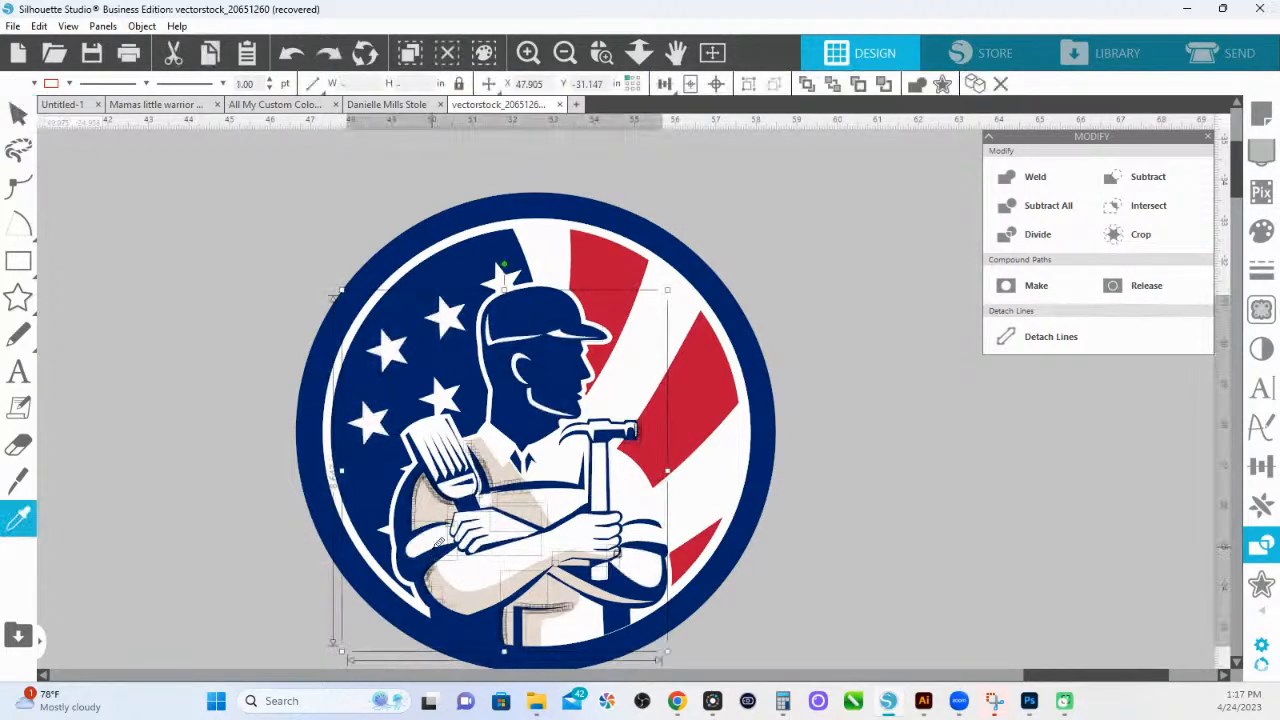
# Pull the cut white circle out above the badge twice to check its cutouts, undoing each move.
pyautogui.click(858, 340)
pyautogui.click(663, 346)
pyautogui.moveTo(663, 346); pyautogui.dragTo(586, 234)
pyautogui.press('i')
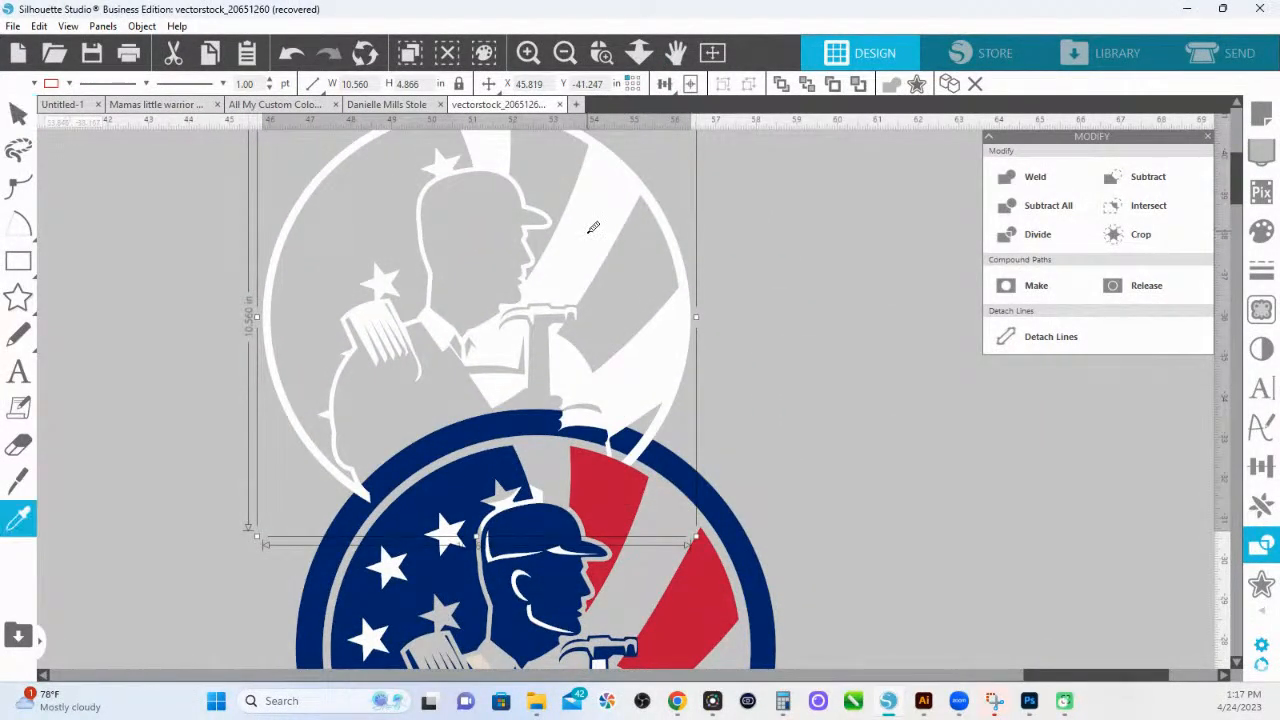
pyautogui.hotkey('ctrl', 'z')
pyautogui.press('v')
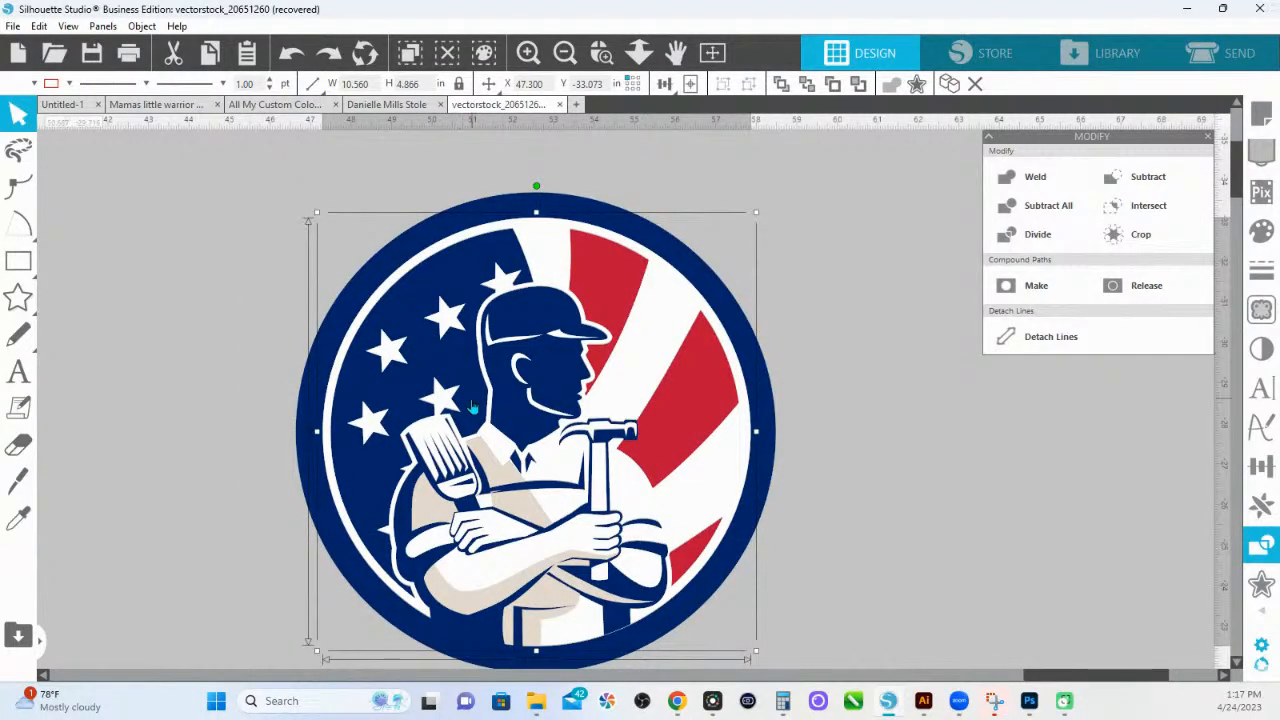
pyautogui.moveTo(552, 275); pyautogui.dragTo(525, 152)
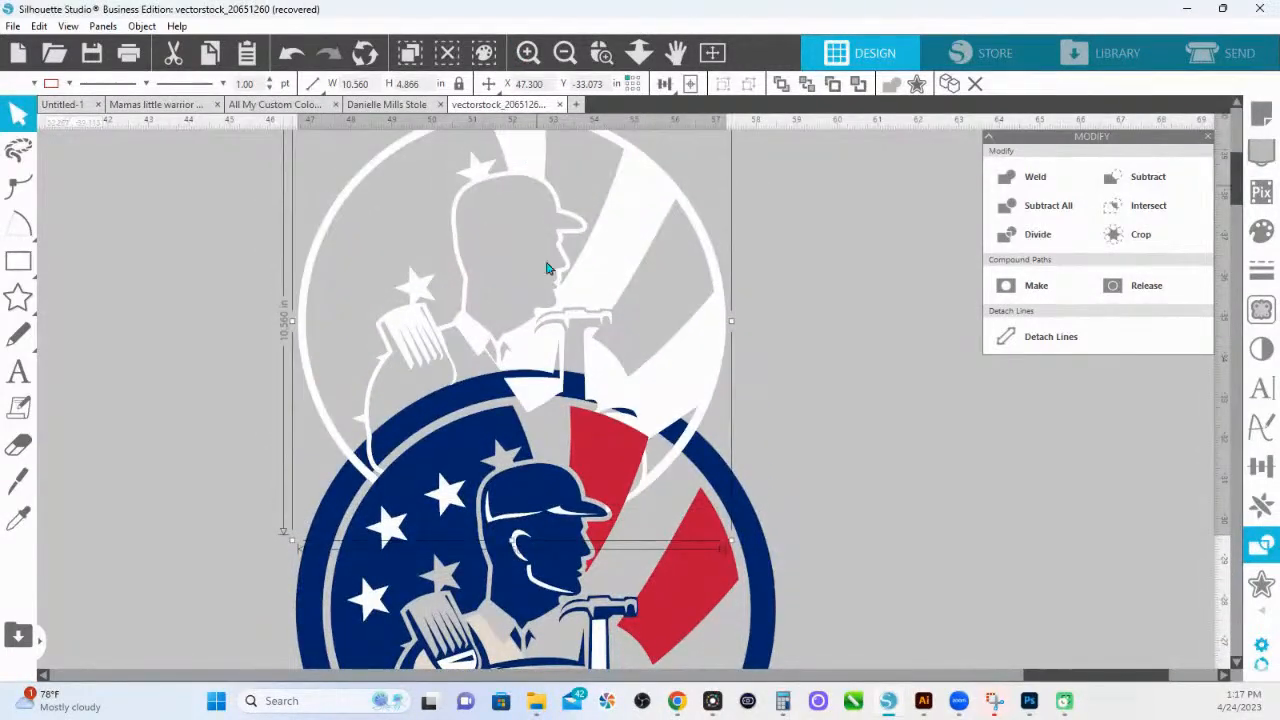
pyautogui.press('i')
pyautogui.hotkey('ctrl', 'z')
pyautogui.press('v')
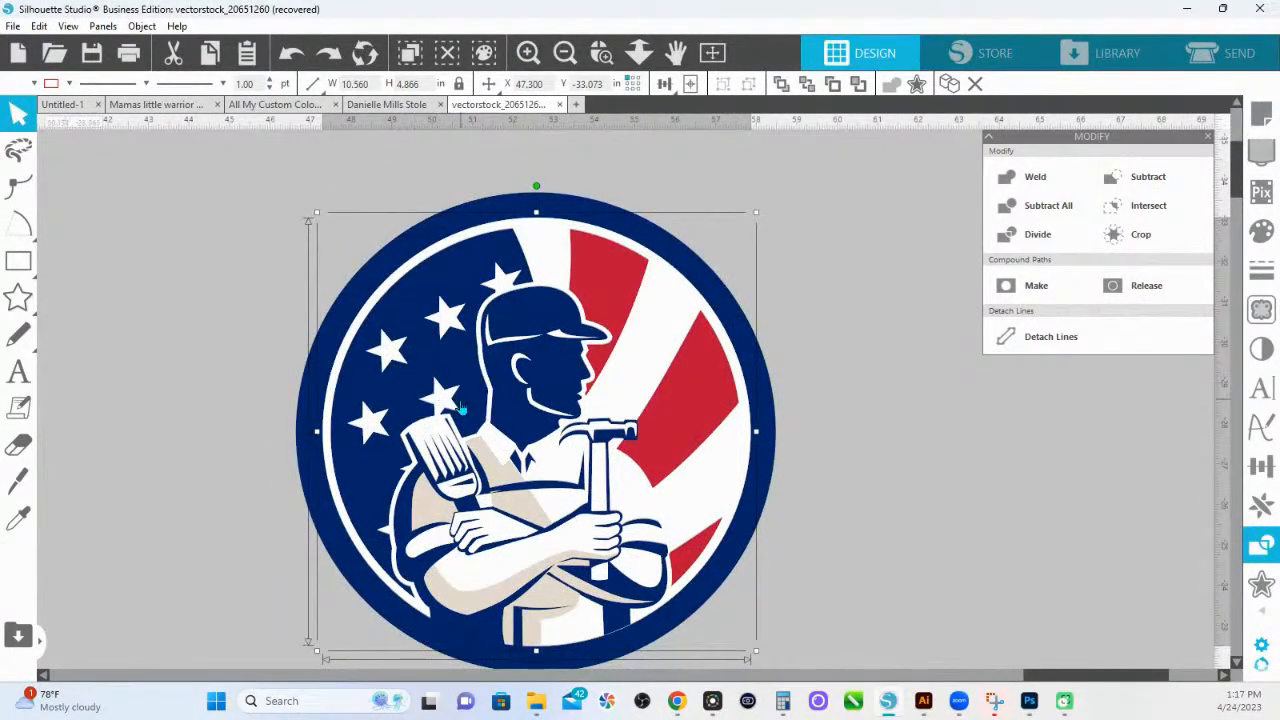
# Try a light blue fill (6AAFD3) on the white circle and the selected loose white pieces, and undo it.
pyautogui.keyDown('shift'); pyautogui.click(373, 436); pyautogui.keyUp('shift')
pyautogui.keyDown('shift'); pyautogui.click(385, 346); pyautogui.keyUp('shift')
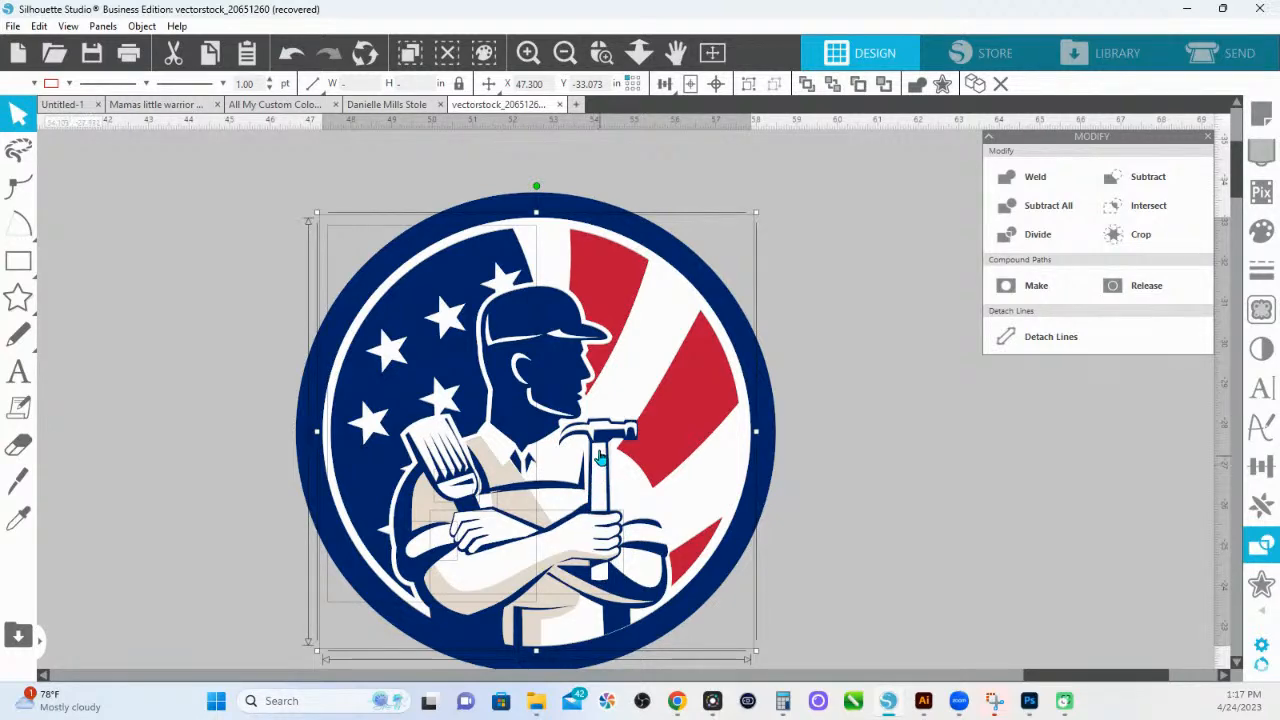
pyautogui.click(1261, 231)
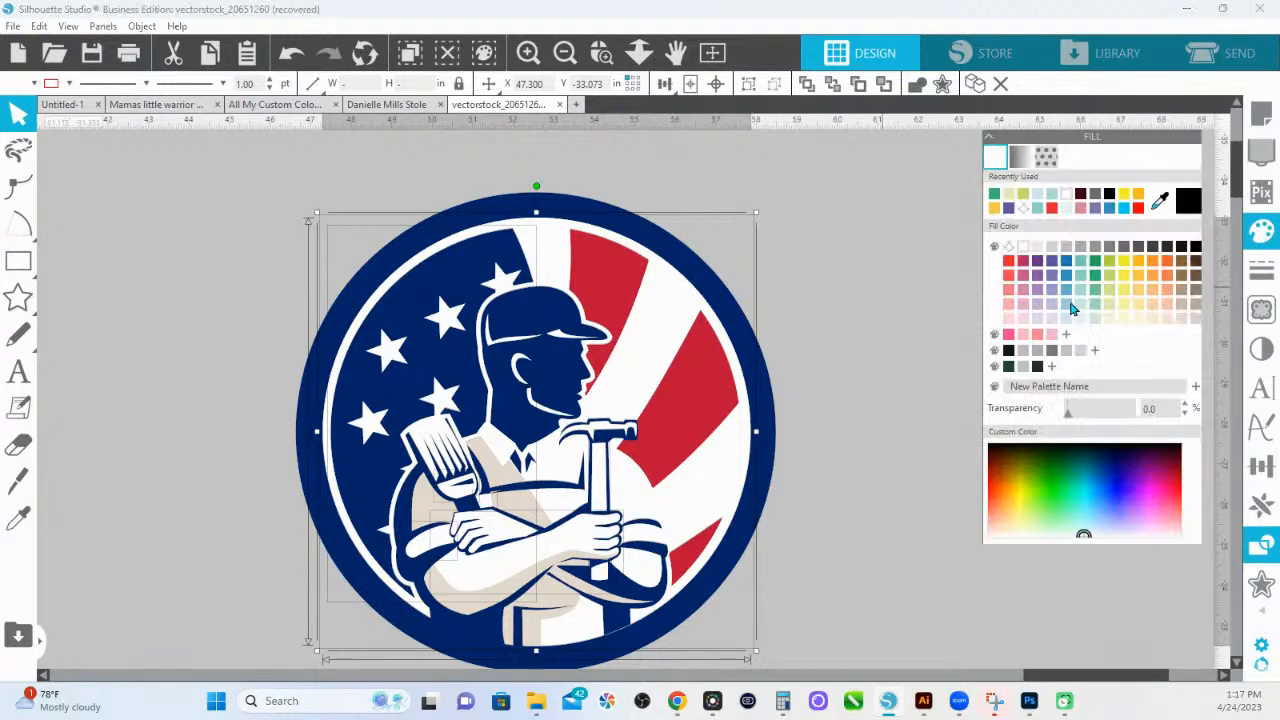
pyautogui.click(1072, 294)
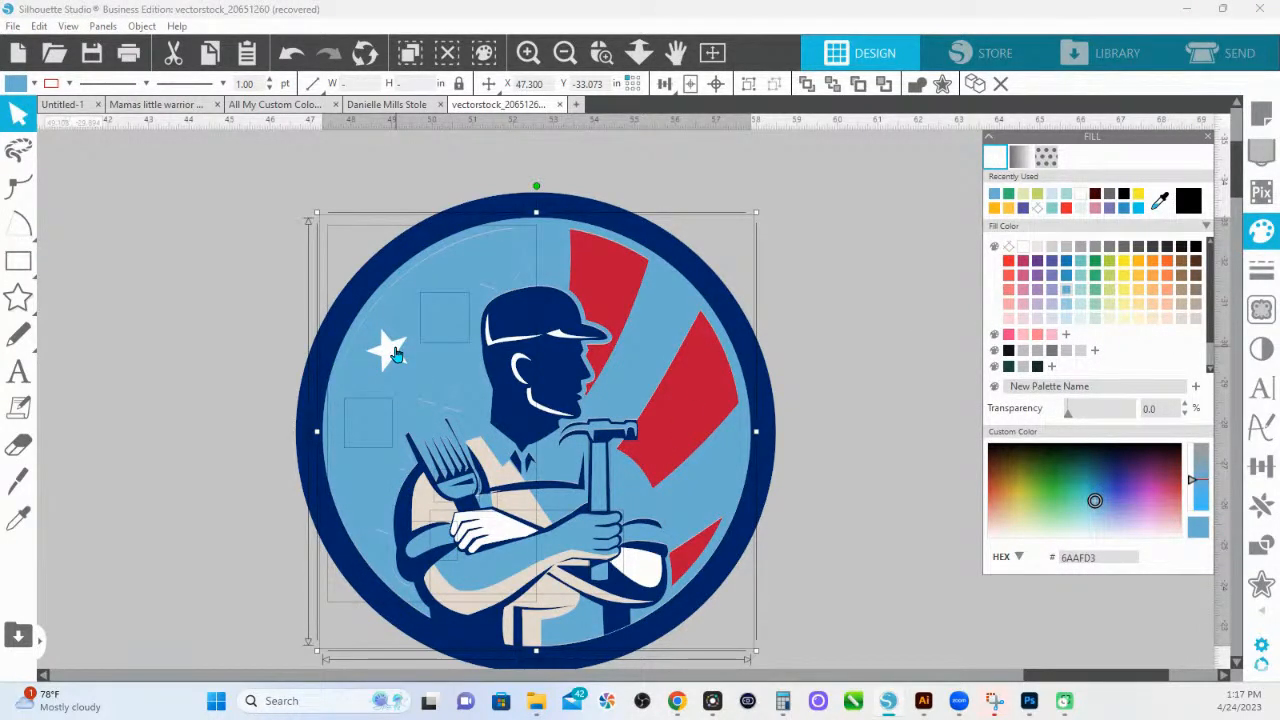
pyautogui.hotkey('ctrl', 'z')
# Add the missed star to the selected white pieces, fill them all salmon (F2777D) and group them.
pyautogui.keyDown('shift'); pyautogui.click(418, 320); pyautogui.keyUp('shift')
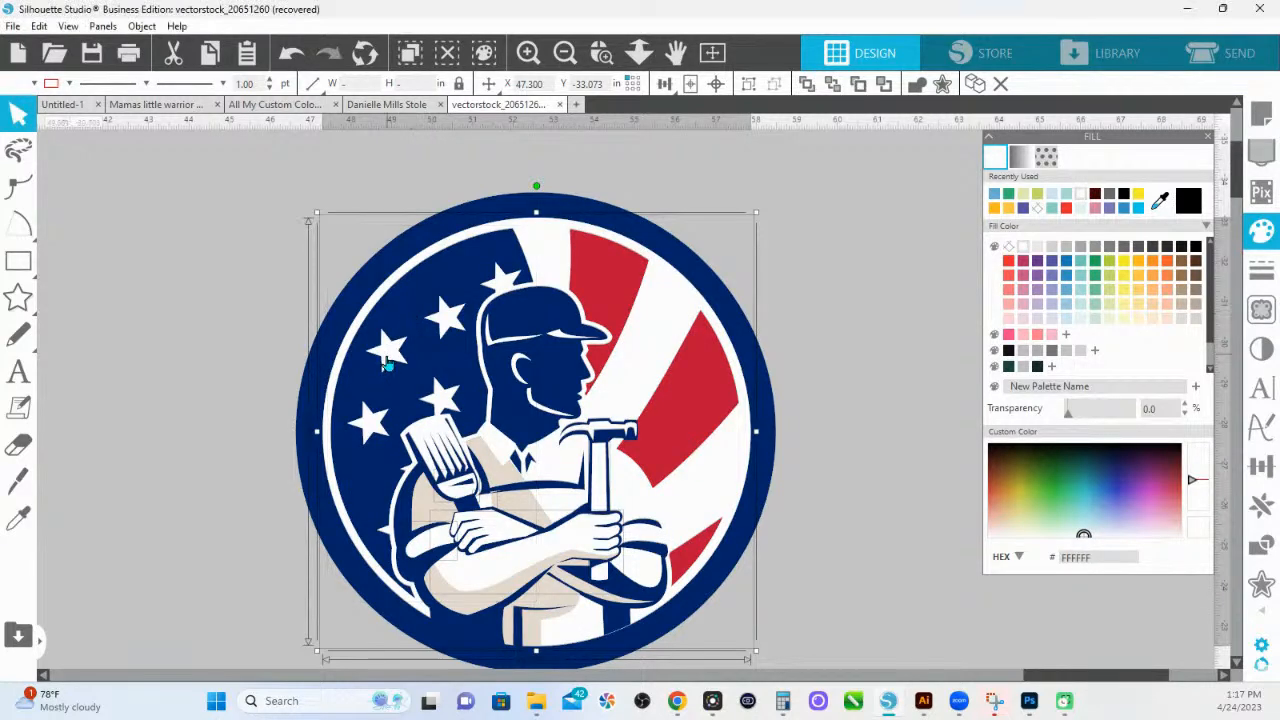
pyautogui.click(1132, 276)
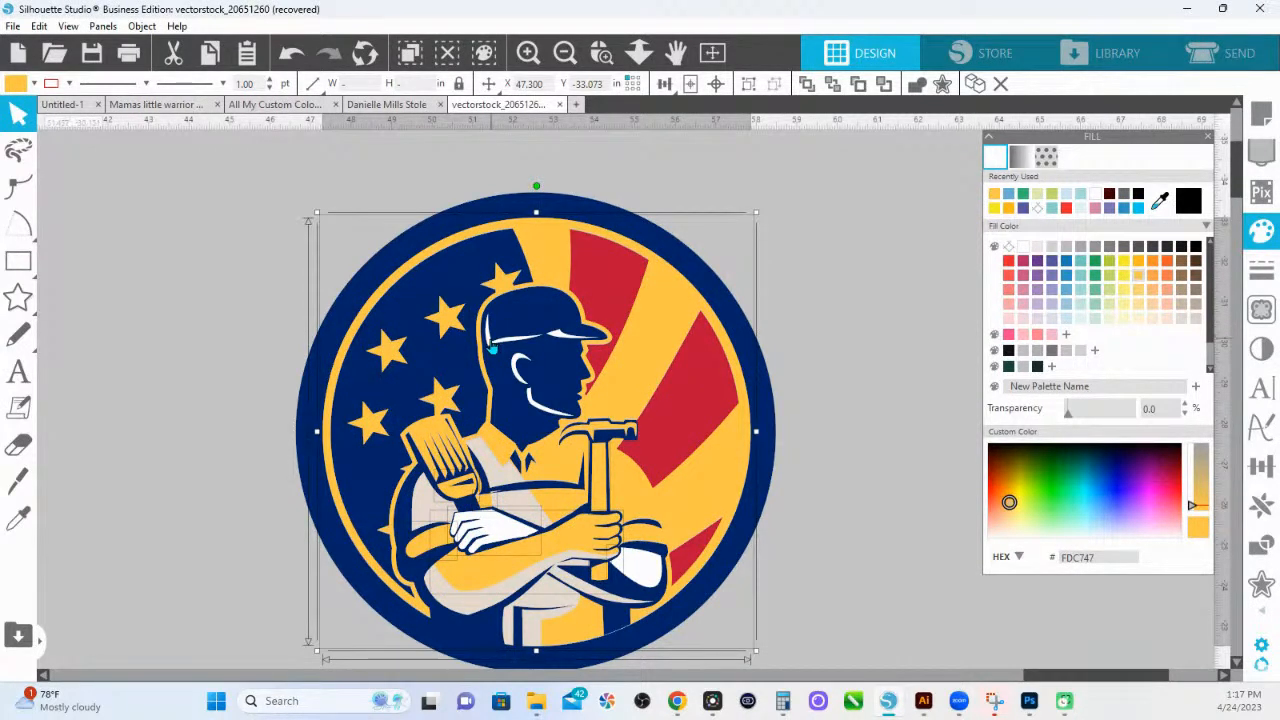
pyautogui.click(1008, 290)
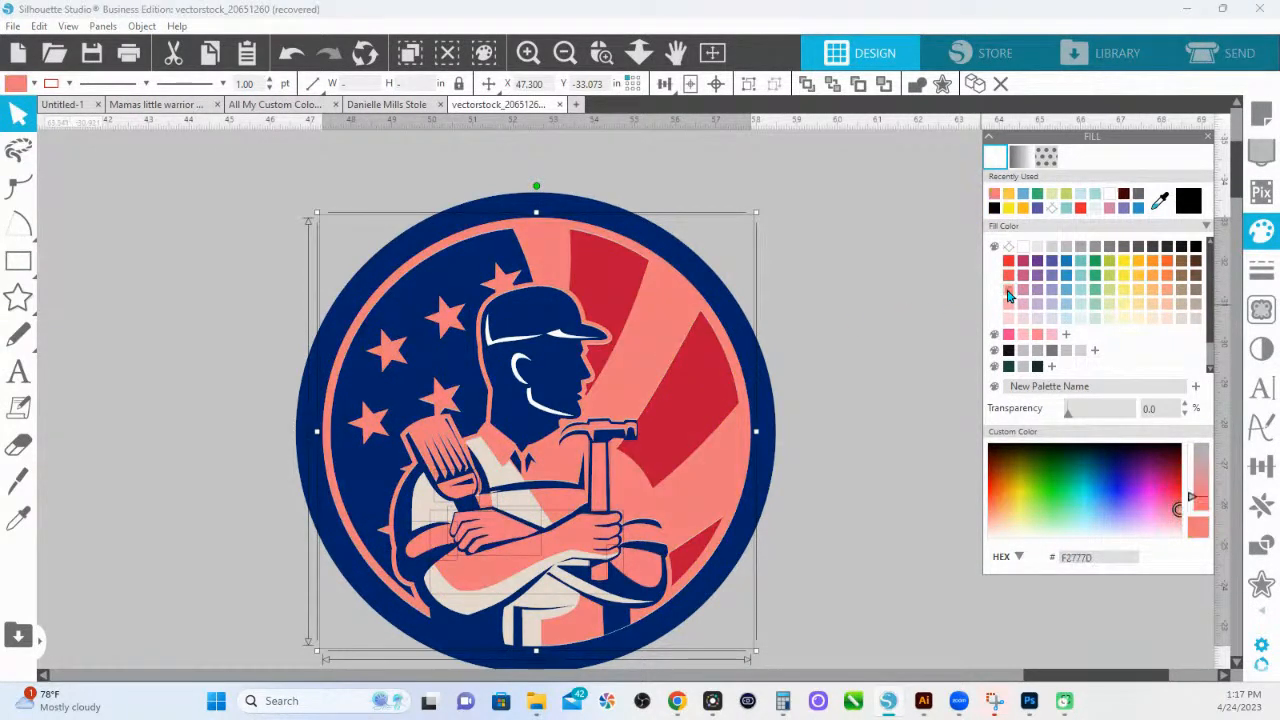
pyautogui.rightClick(632, 365)
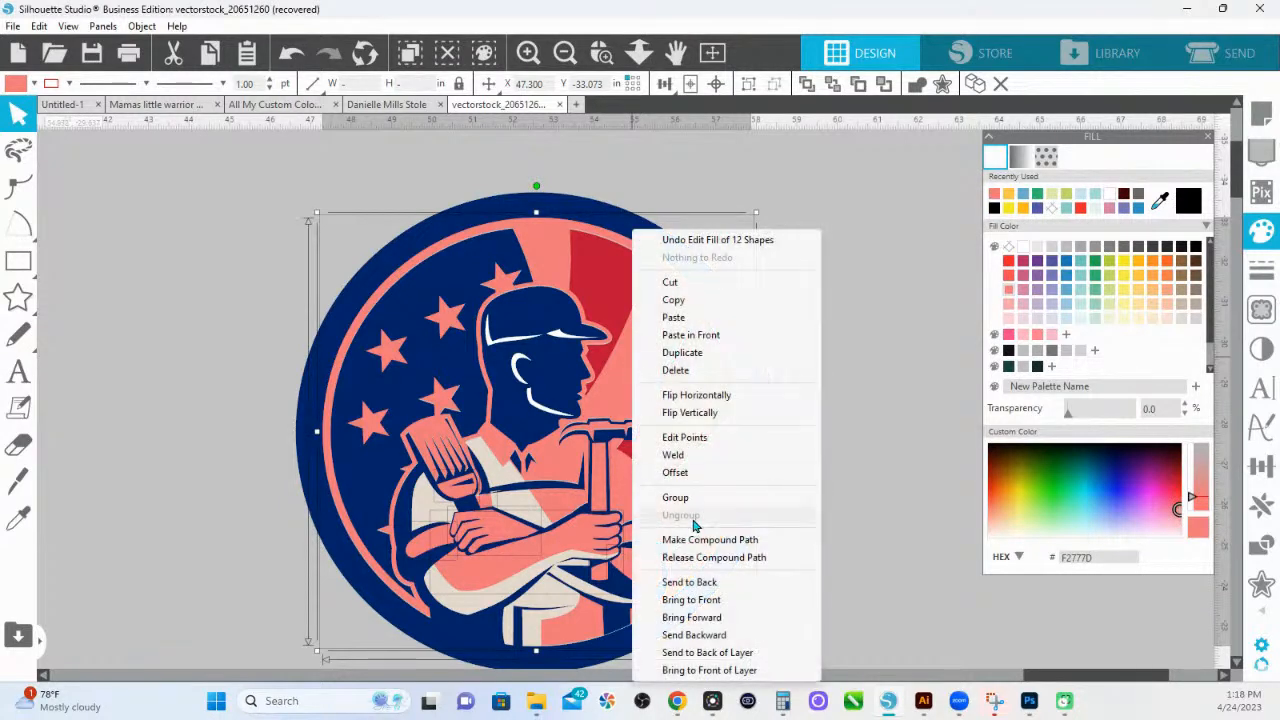
pyautogui.click(688, 497)
pyautogui.click(778, 474)
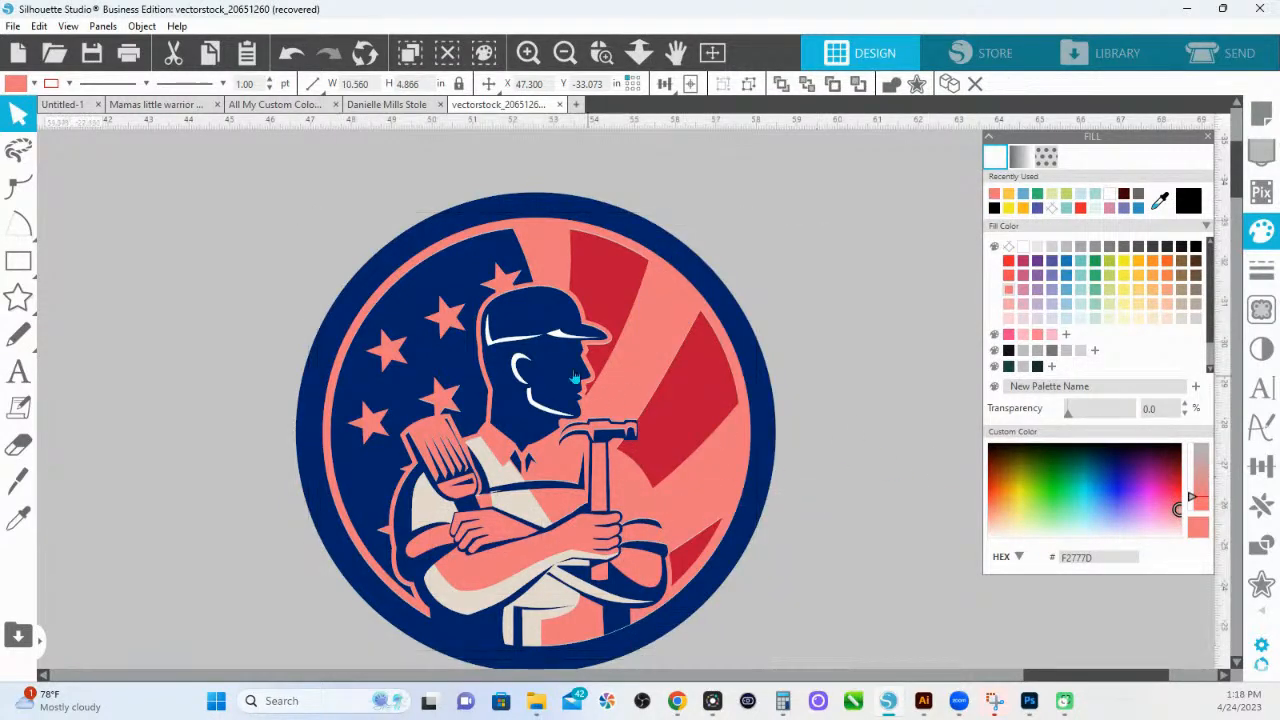
pyautogui.click(560, 347)
pyautogui.click(563, 338)
pyautogui.doubleClick(563, 340)
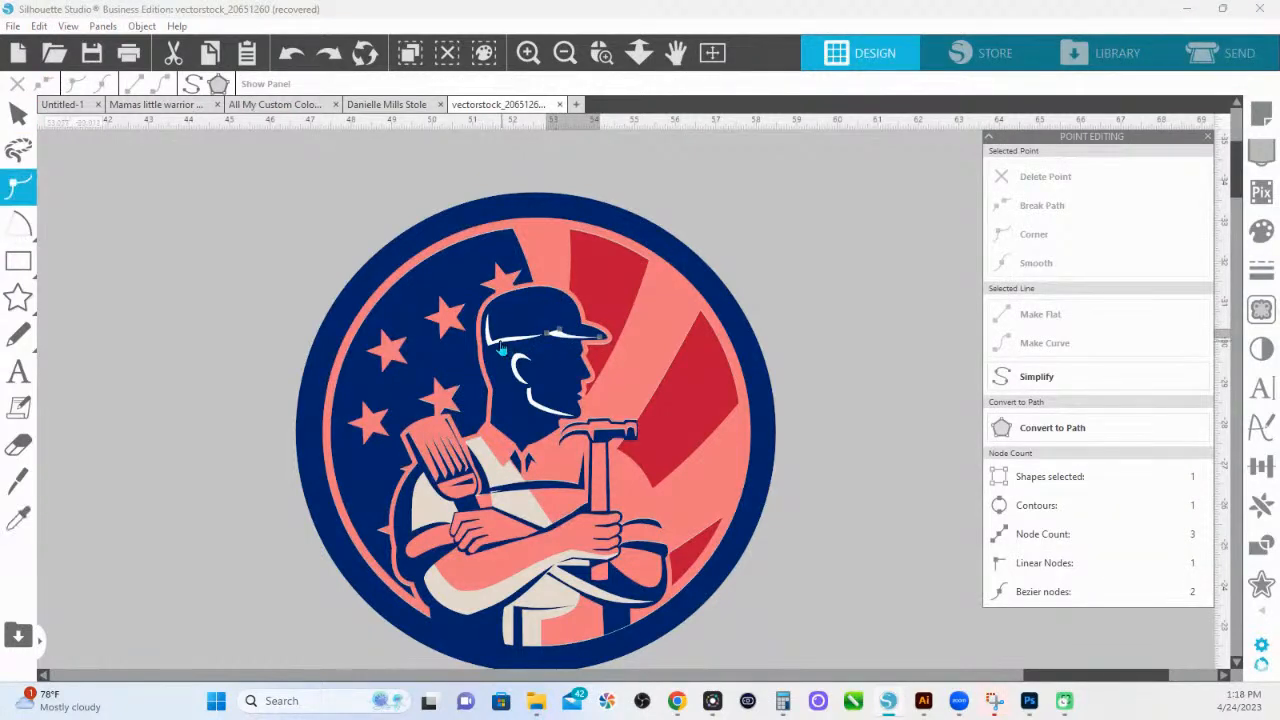
pyautogui.doubleClick(561, 342)
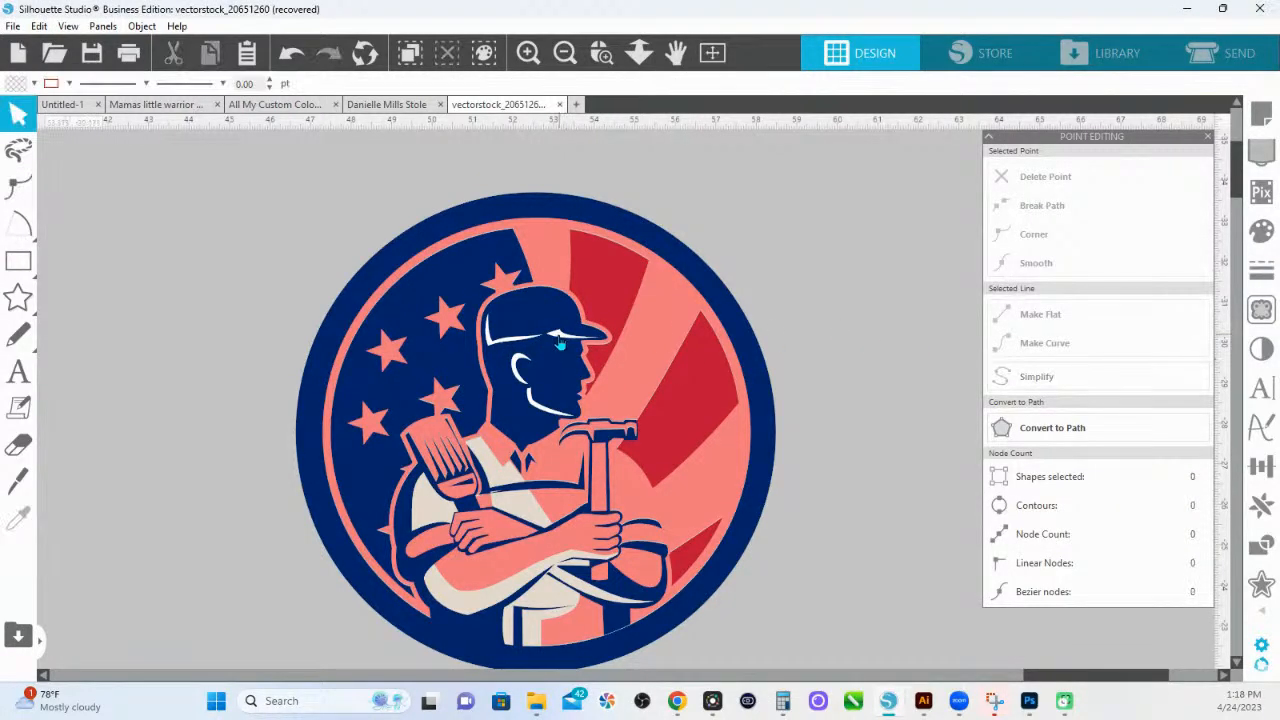
# Select the white highlights on the worker's cap, ear and jaw and fill them yellow (F7F071).
pyautogui.click(500, 348)
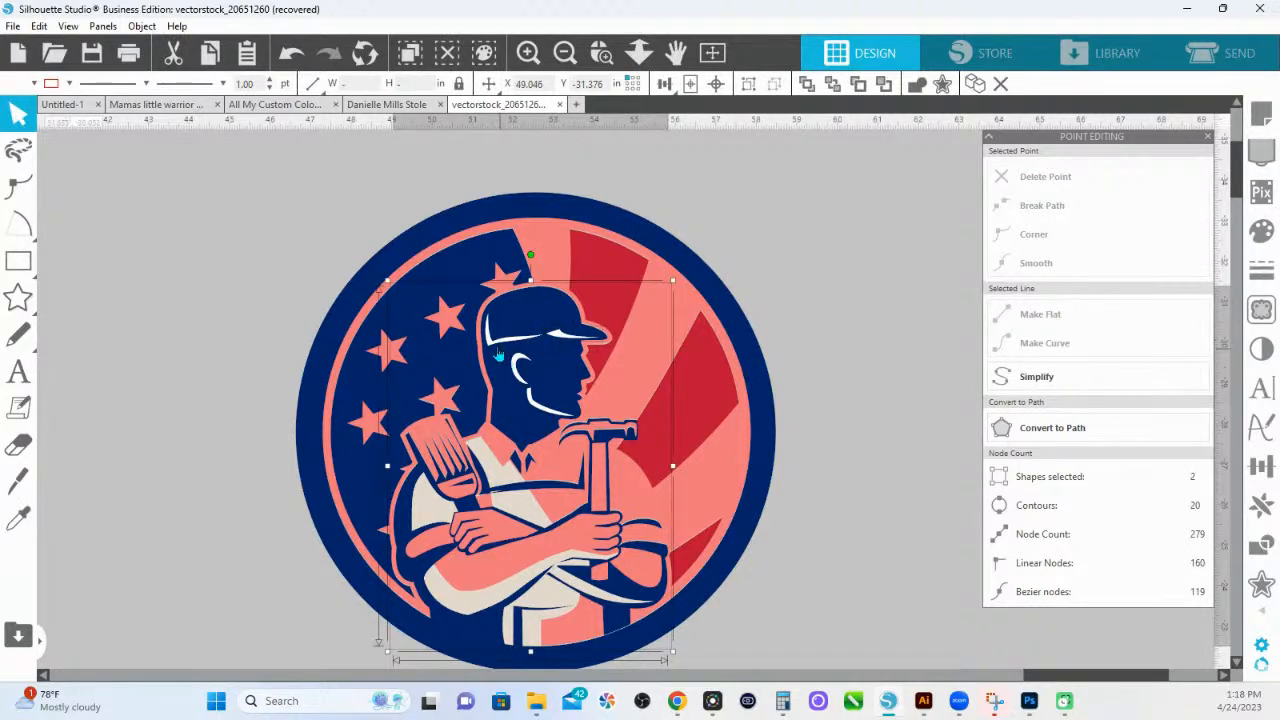
pyautogui.click(494, 348)
pyautogui.keyDown('shift'); pyautogui.click(524, 392); pyautogui.keyUp('shift')
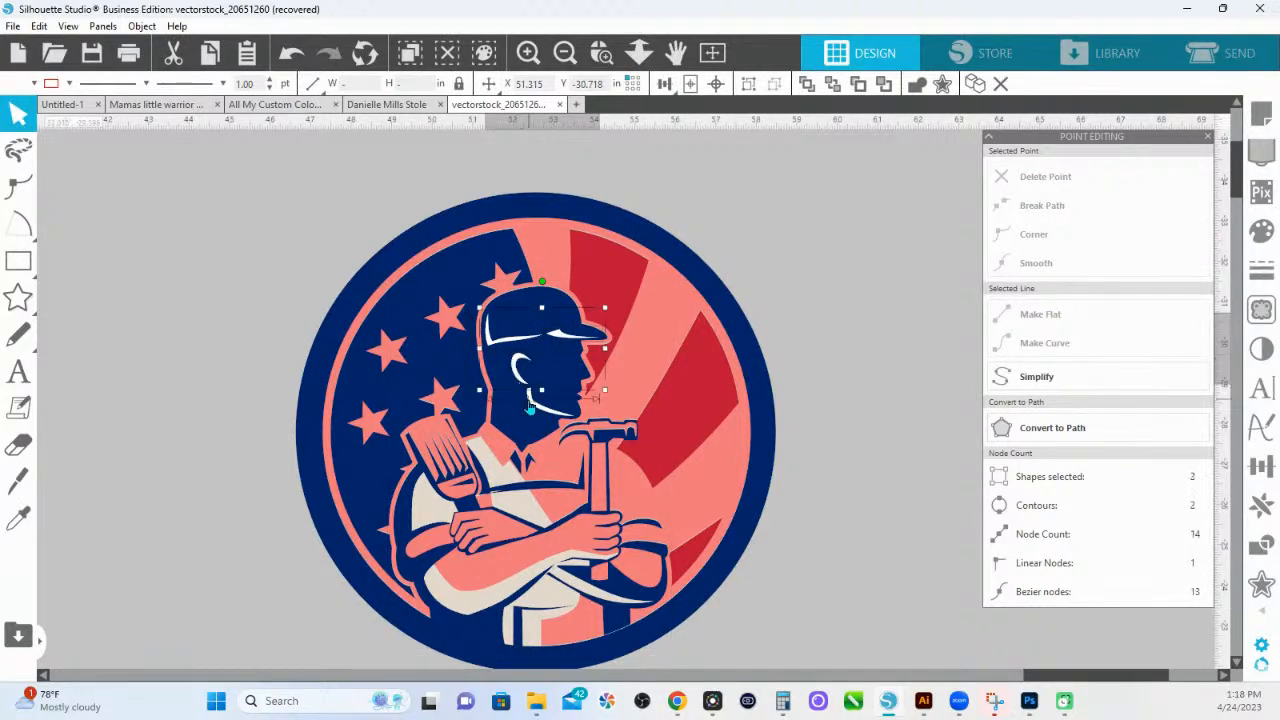
pyautogui.keyDown('shift'); pyautogui.click(535, 405); pyautogui.keyUp('shift')
pyautogui.keyDown('shift'); pyautogui.click(547, 414); pyautogui.keyUp('shift')
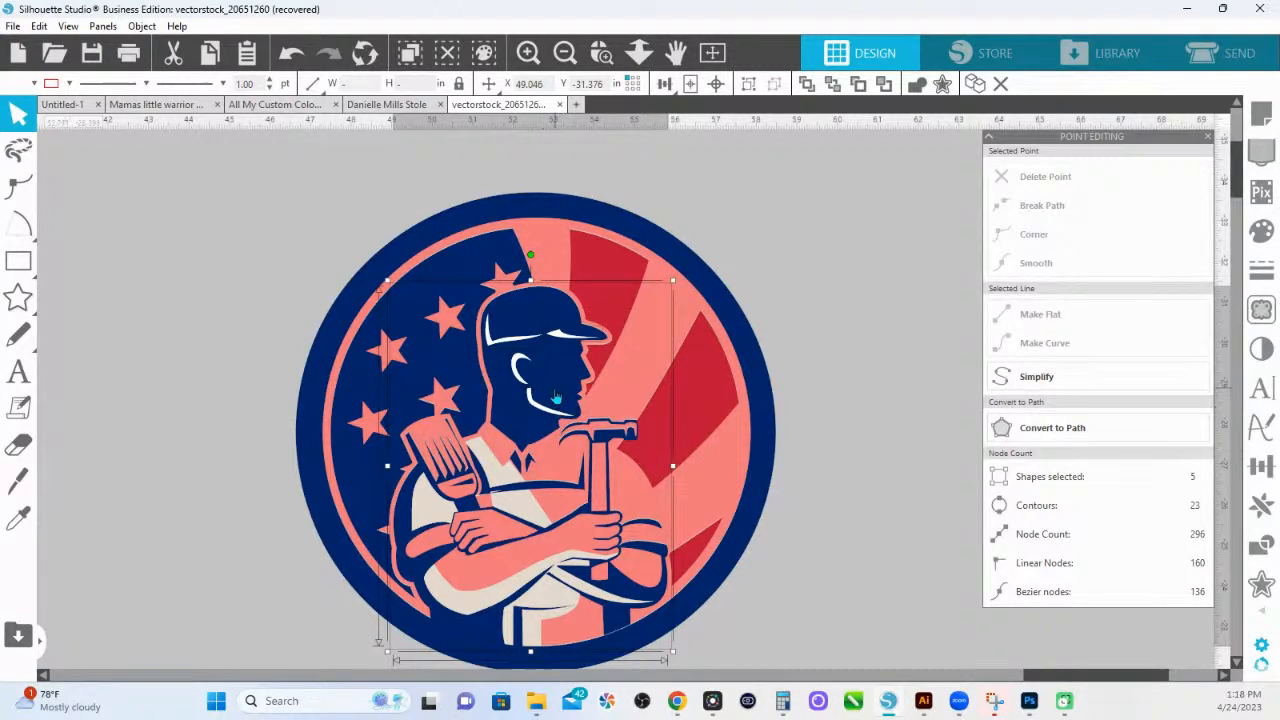
pyautogui.keyDown('shift'); pyautogui.click(557, 398); pyautogui.keyUp('shift')
pyautogui.scroll(-3, 1245, 240)
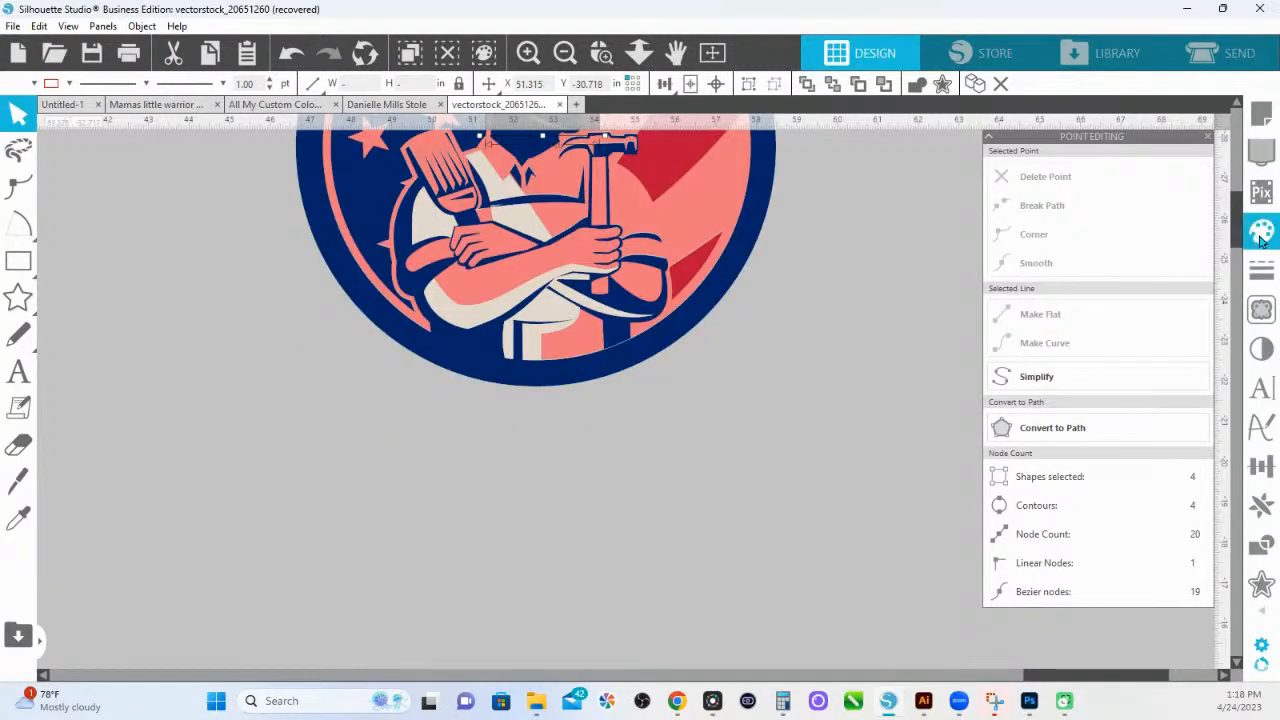
pyautogui.click(1261, 230)
pyautogui.scroll(3, 729, 363)
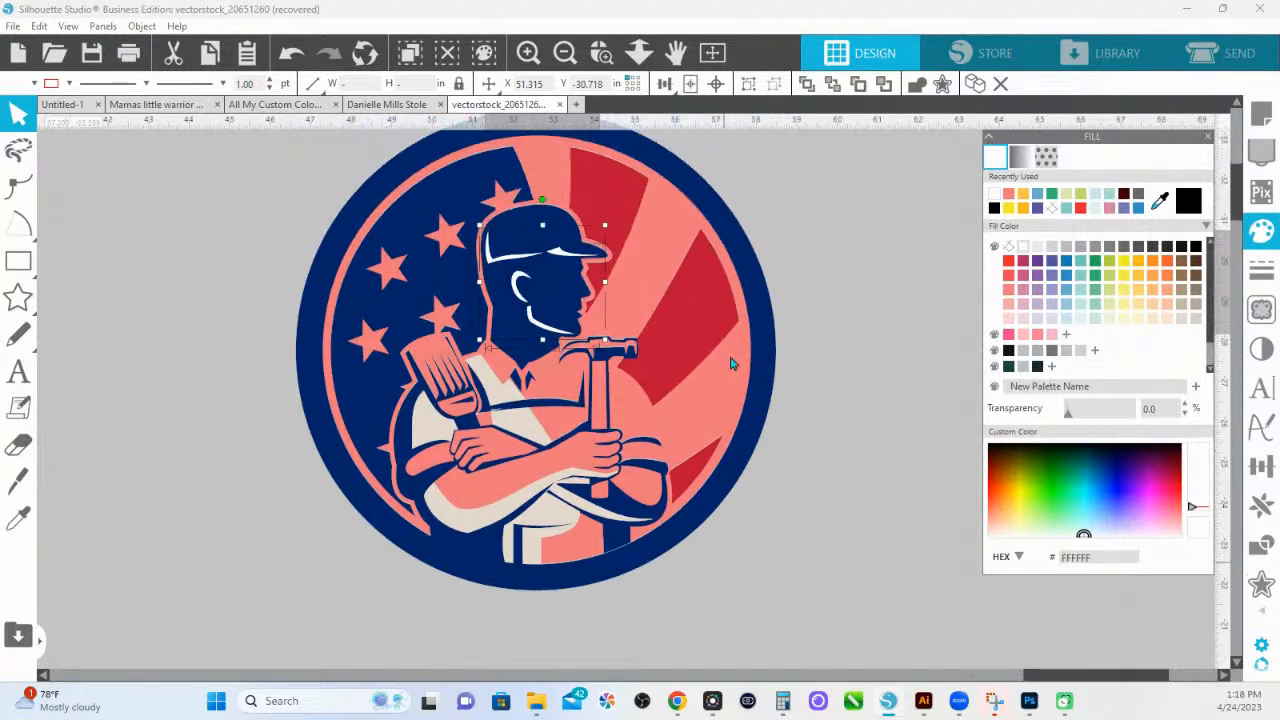
pyautogui.click(1121, 293)
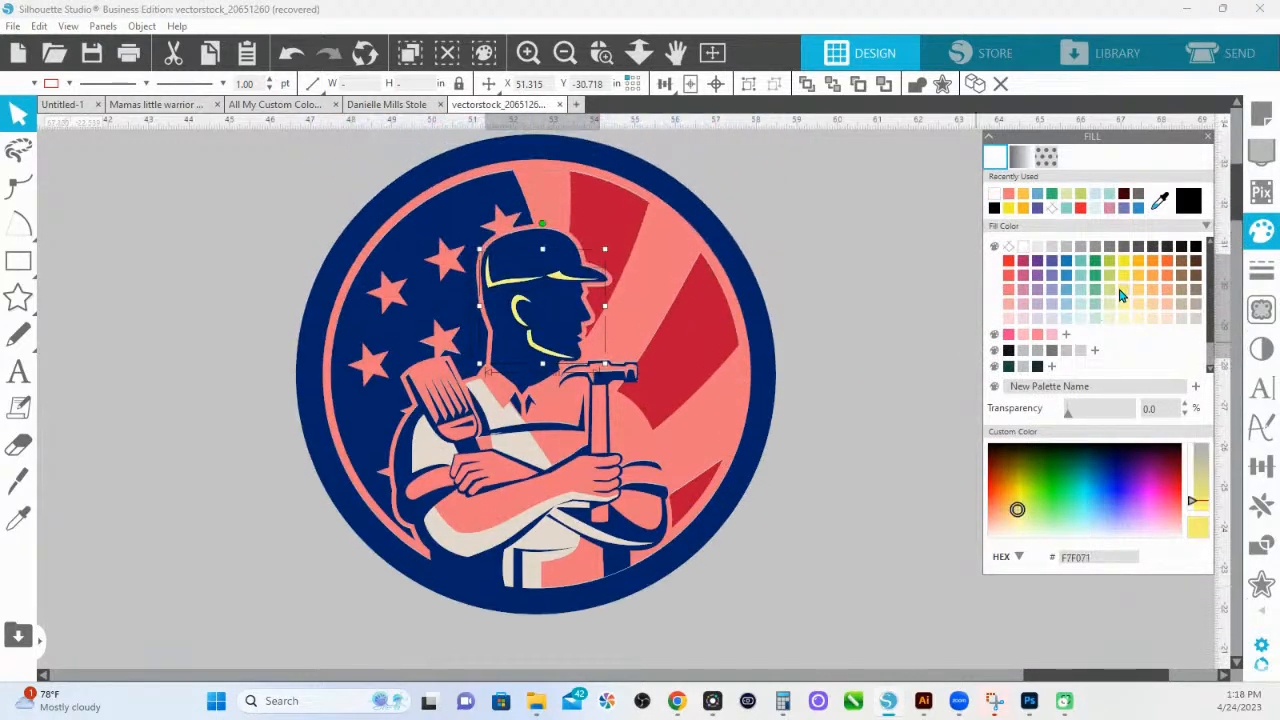
# Select the salmon group together with the yellow head highlights, fill everything white (FFFFFF) and group it.
pyautogui.click(660, 265)
pyautogui.moveTo(660, 265); pyautogui.dragTo(664, 310)
pyautogui.click(1020, 248)
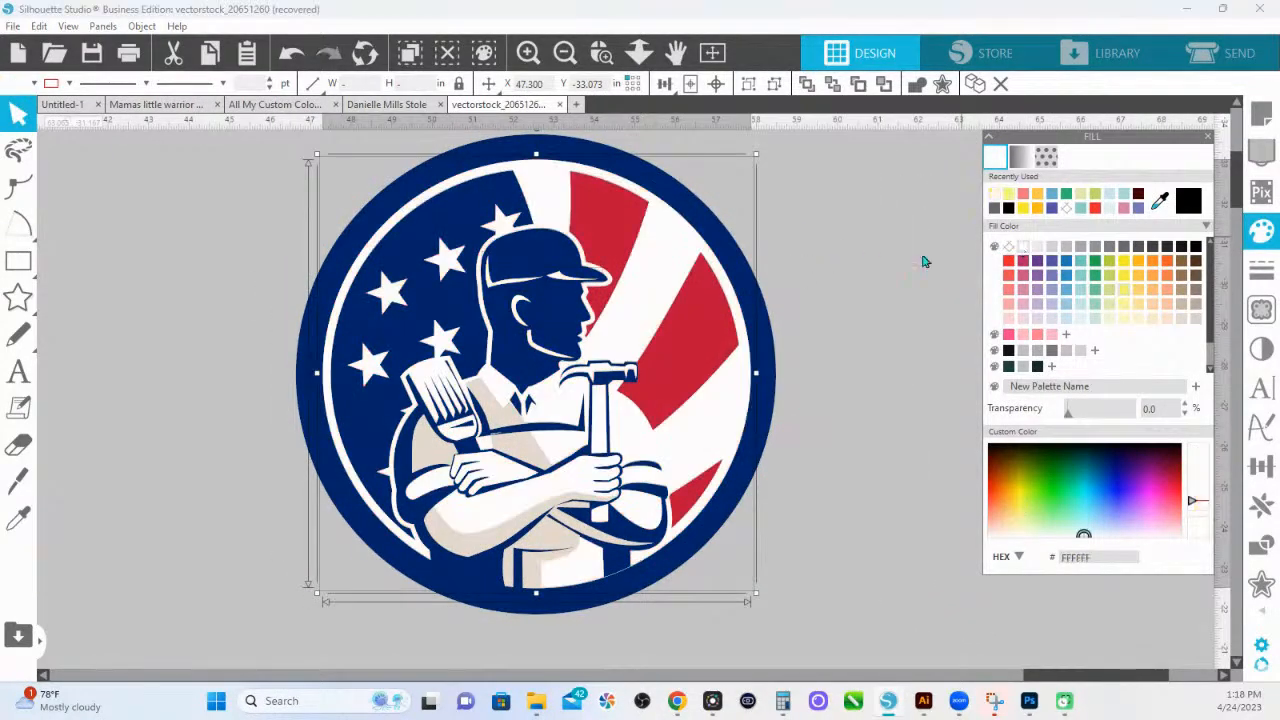
pyautogui.hotkey('ctrl', 'g')
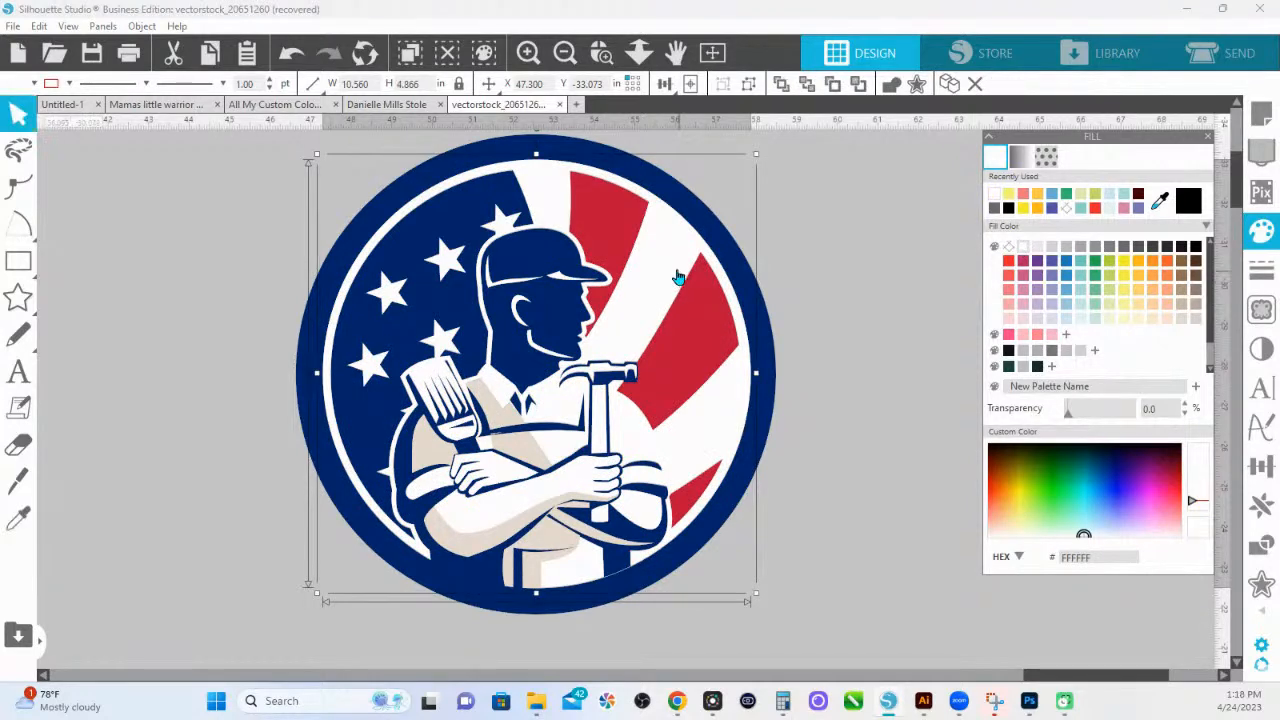
# Open the navy ring for point editing and examine the nodes along its lower inner edge, where the worker's body meets it.
pyautogui.click(405, 240)
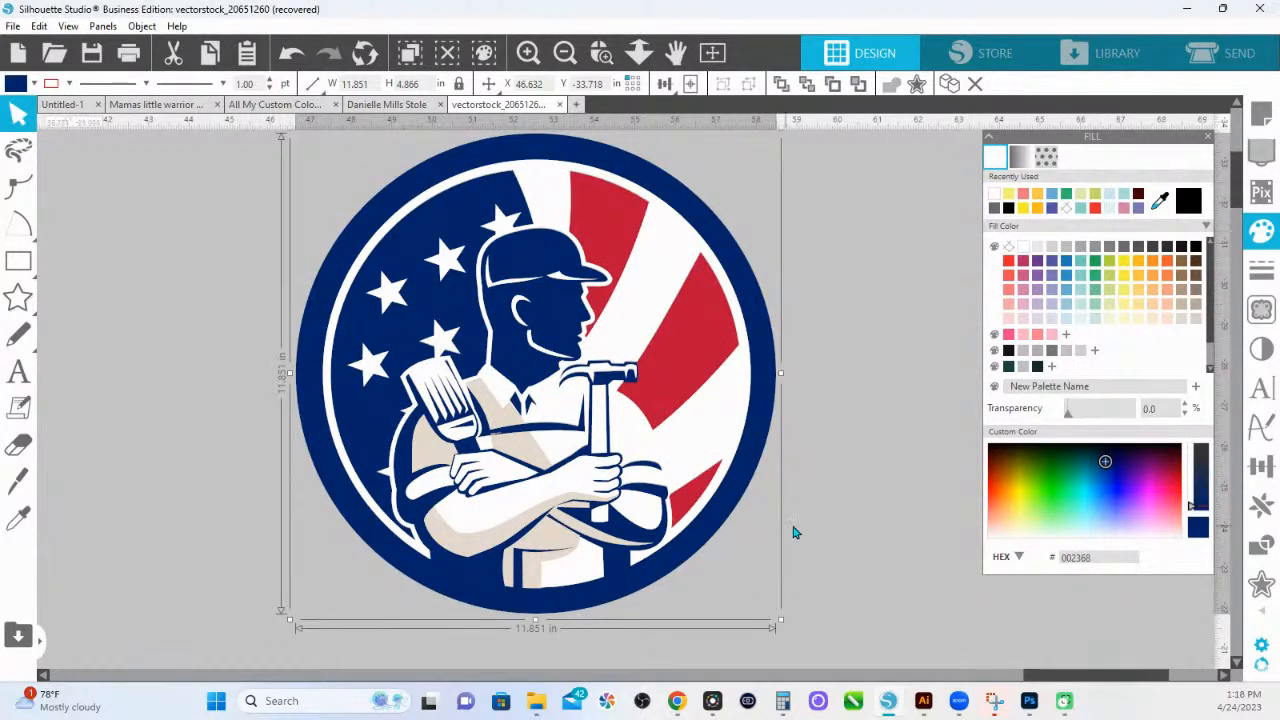
pyautogui.scroll(-1, 787, 533)
pyautogui.doubleClick(611, 556)
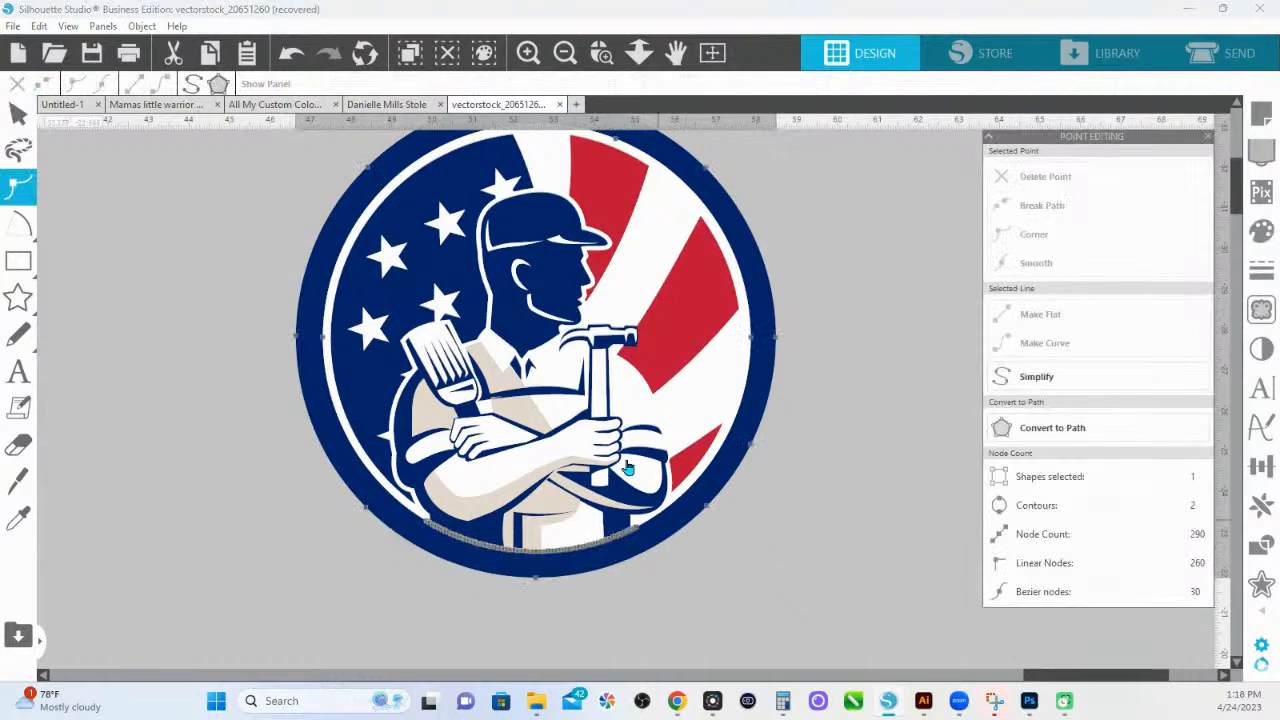
pyautogui.click(601, 52)
pyautogui.moveTo(614, 538); pyautogui.dragTo(810, 575)
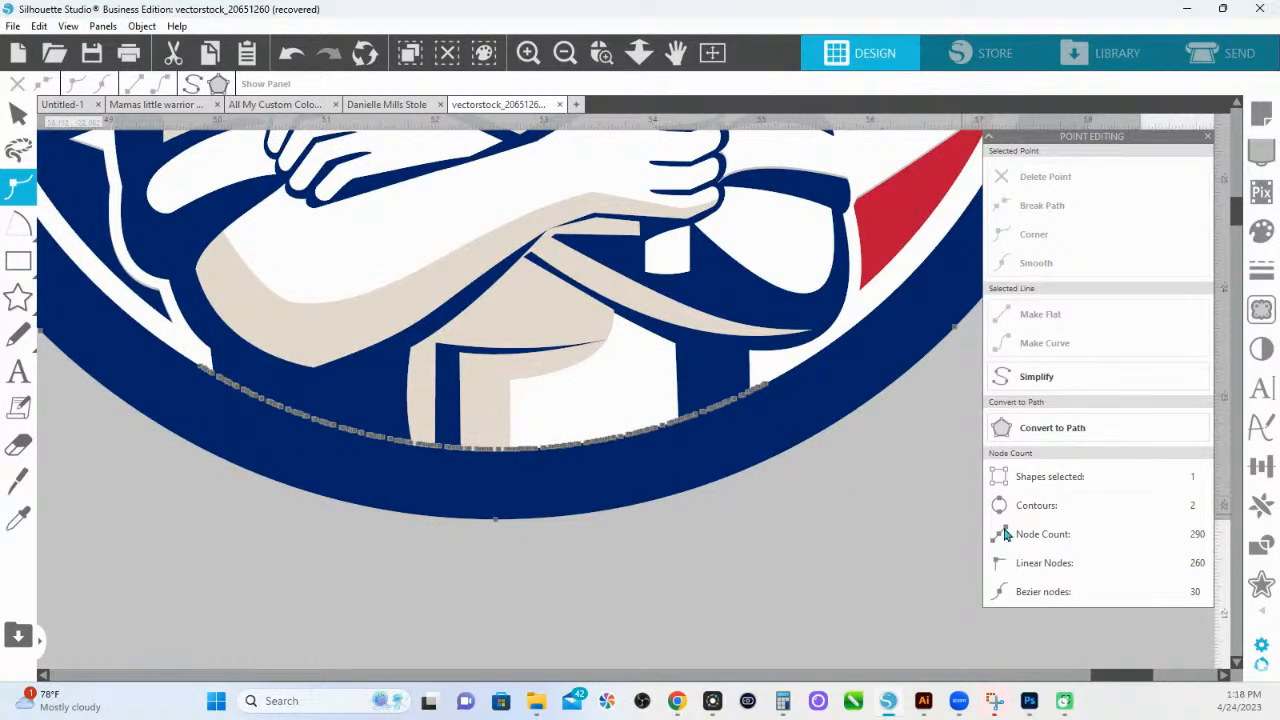
pyautogui.click(765, 559)
# Draw a polygon about 2.13 by 1.10 in over the wide navy area below the elbow, overlapping the ring.
pyautogui.moveTo(18, 261)
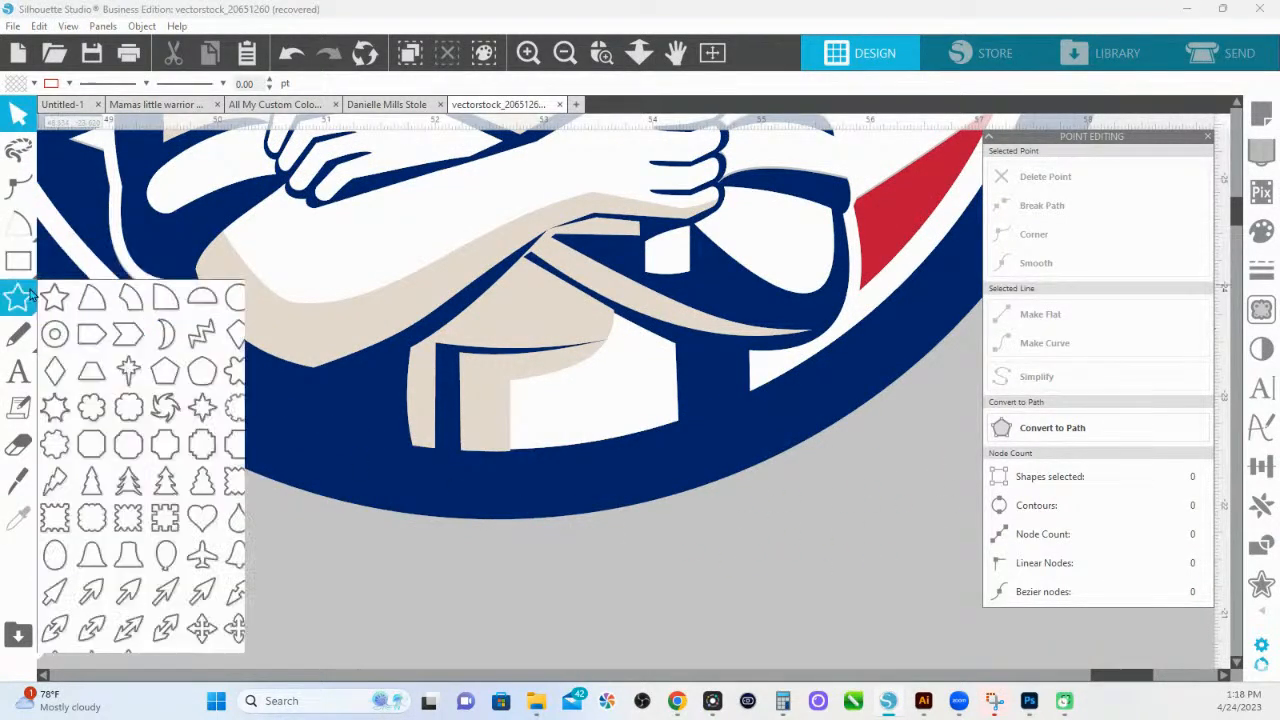
pyautogui.moveTo(18, 225)
pyautogui.click(92, 226)
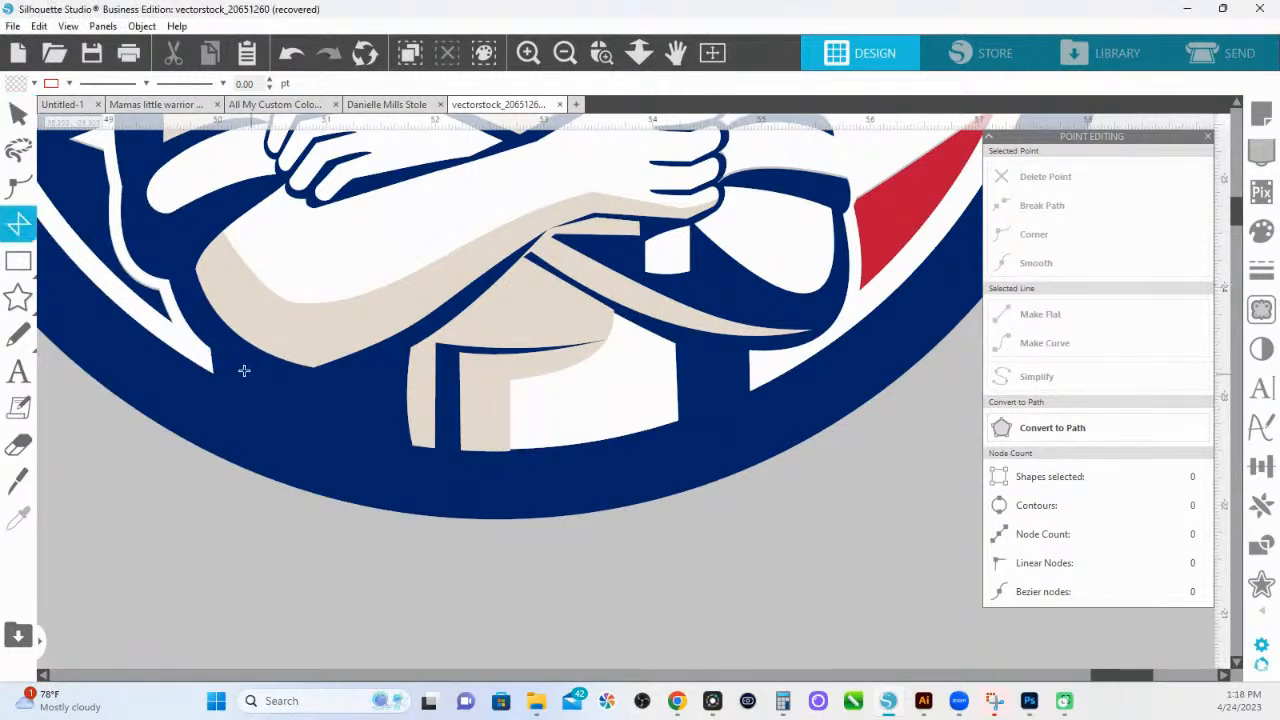
pyautogui.click(189, 389)
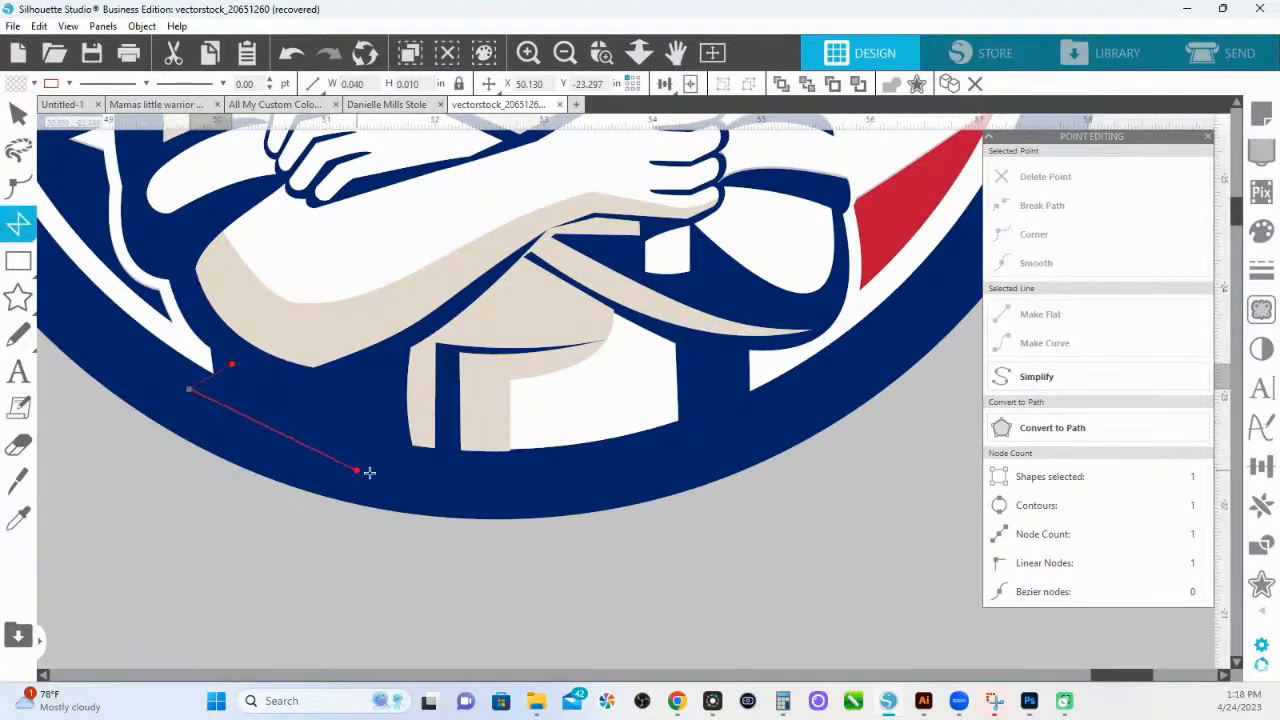
pyautogui.click(420, 480)
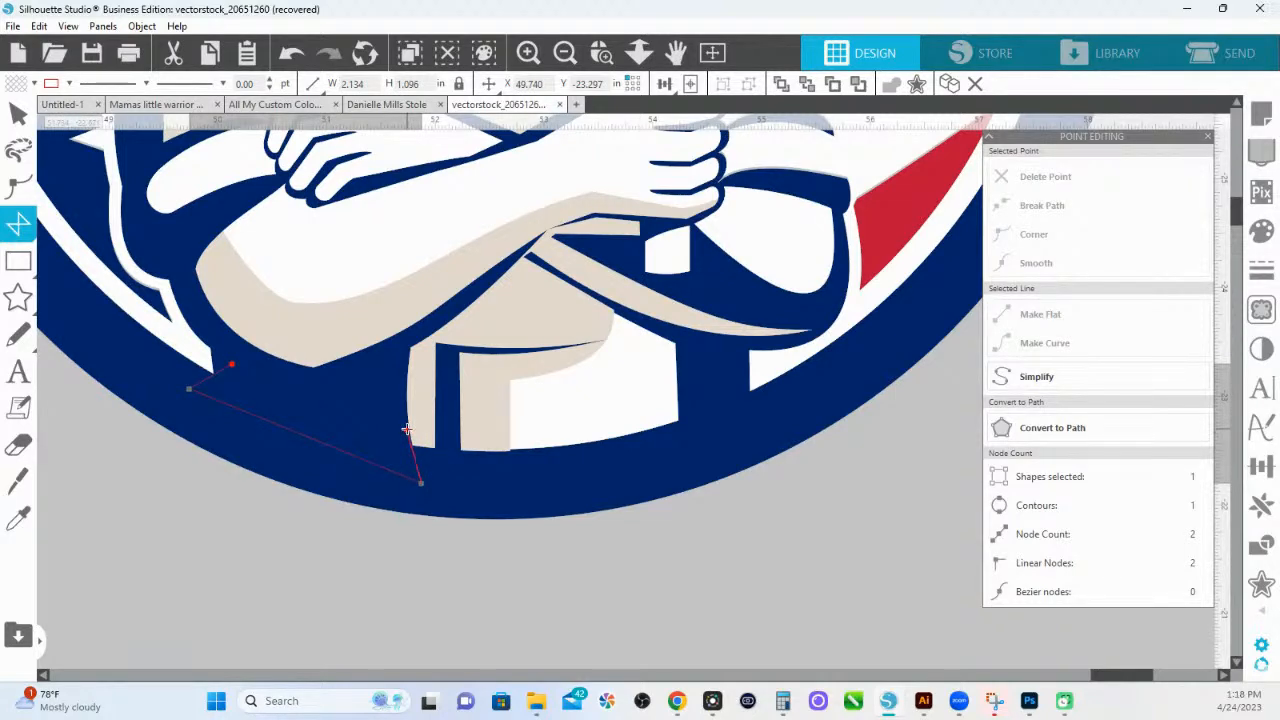
pyautogui.click(232, 365)
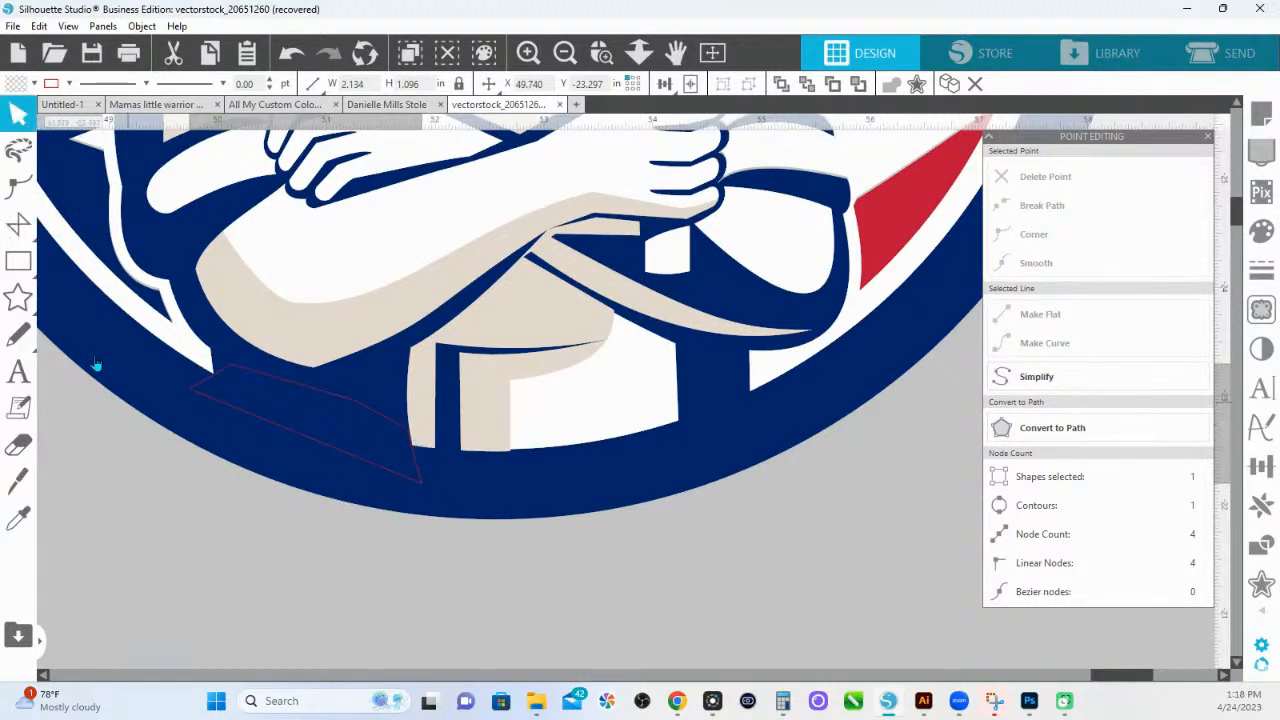
# Draw a small polygon about 0.46 by 0.32 in where the narrow navy strip between the beige shapes meets the ring.
pyautogui.click(18, 226)
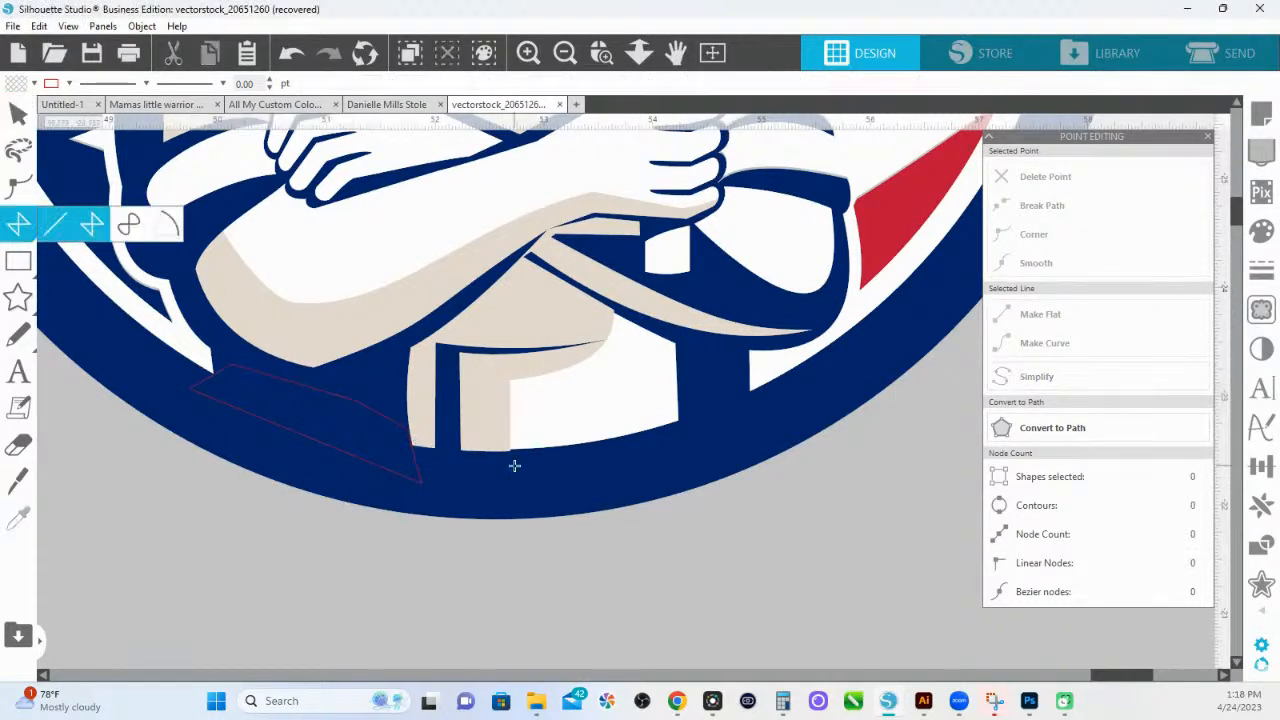
pyautogui.click(439, 436)
pyautogui.click(427, 467)
pyautogui.click(477, 470)
pyautogui.click(464, 451)
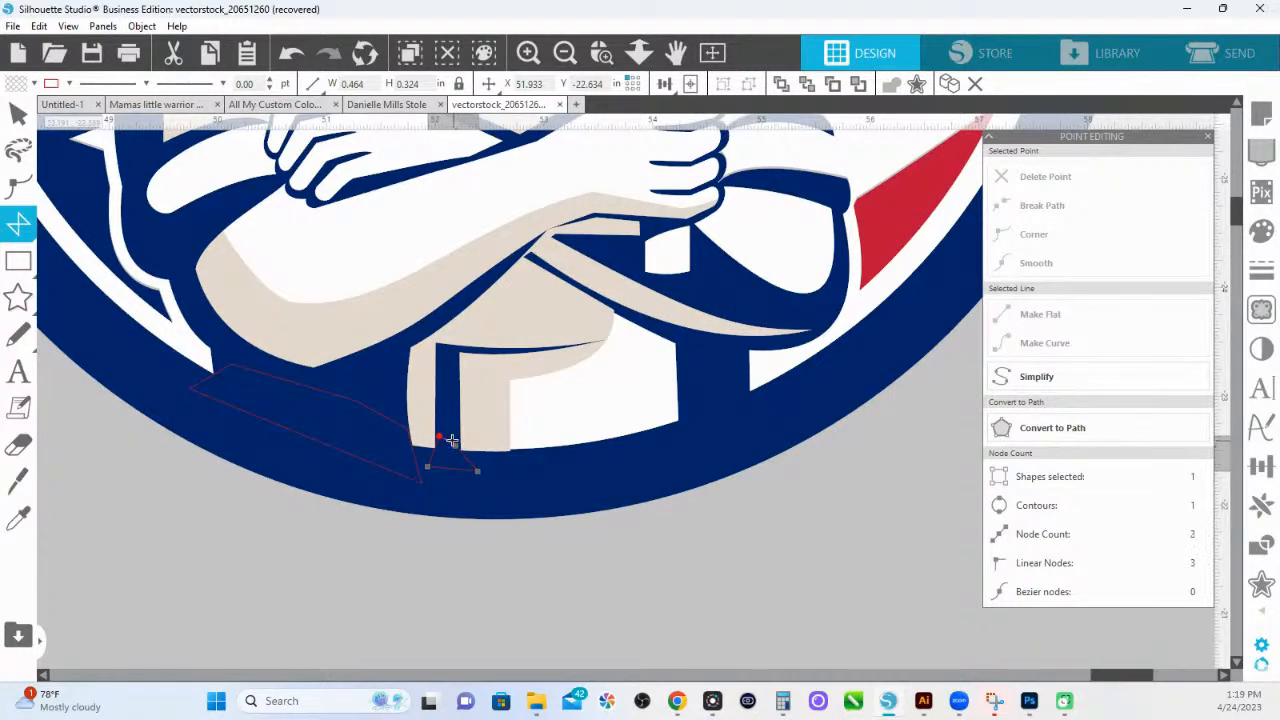
pyautogui.click(440, 438)
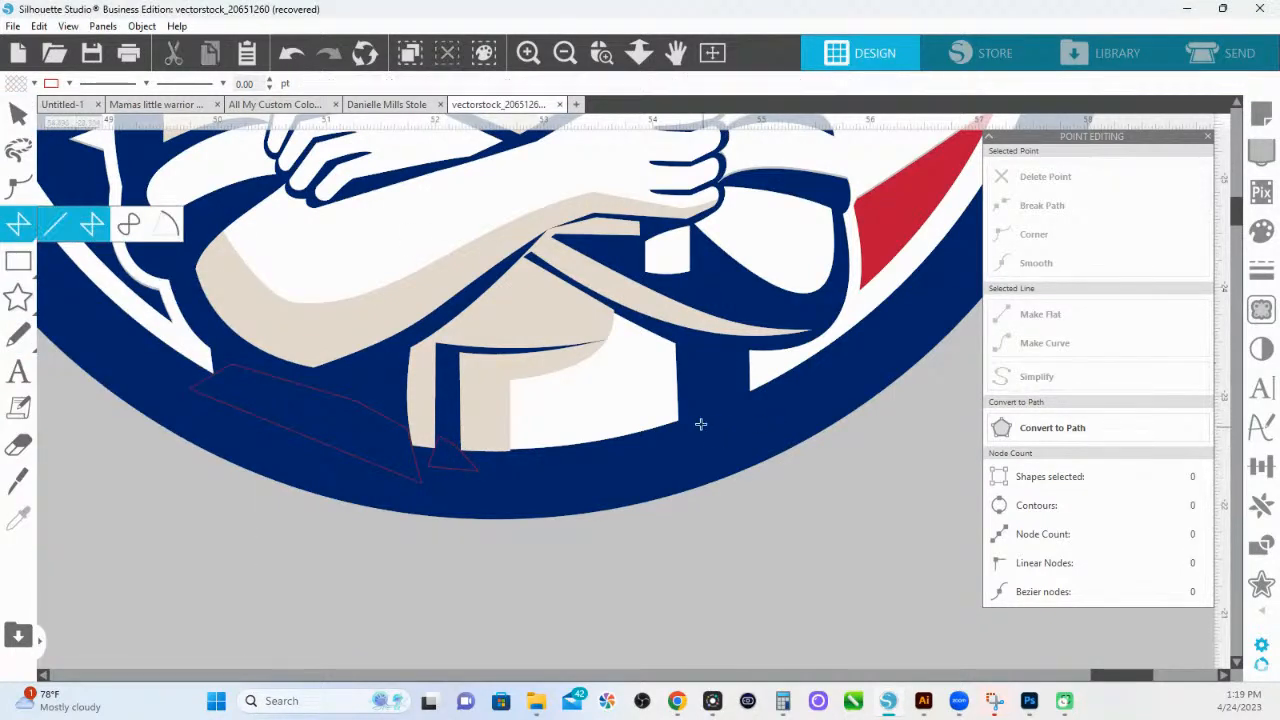
# Draw a polygon about 1.20 by 0.60 in where the navy strip beside the white trouser area meets the ring.
pyautogui.click(685, 396)
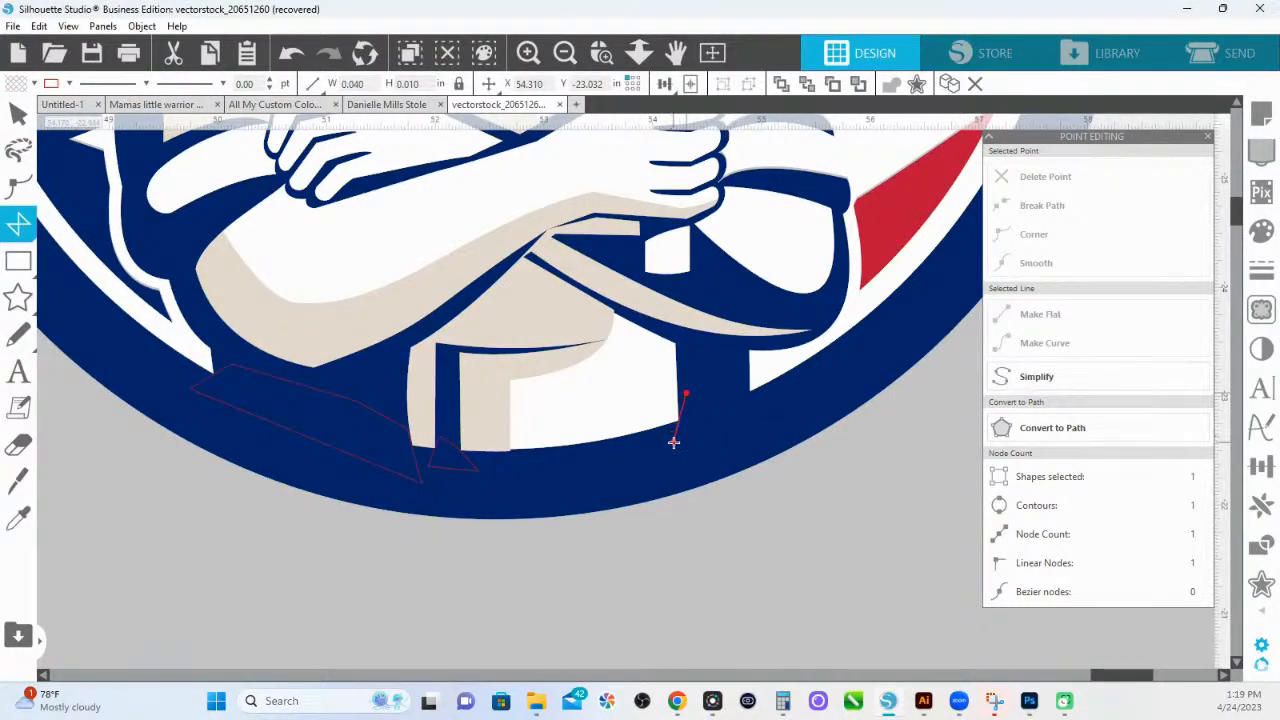
pyautogui.click(673, 442)
pyautogui.click(803, 432)
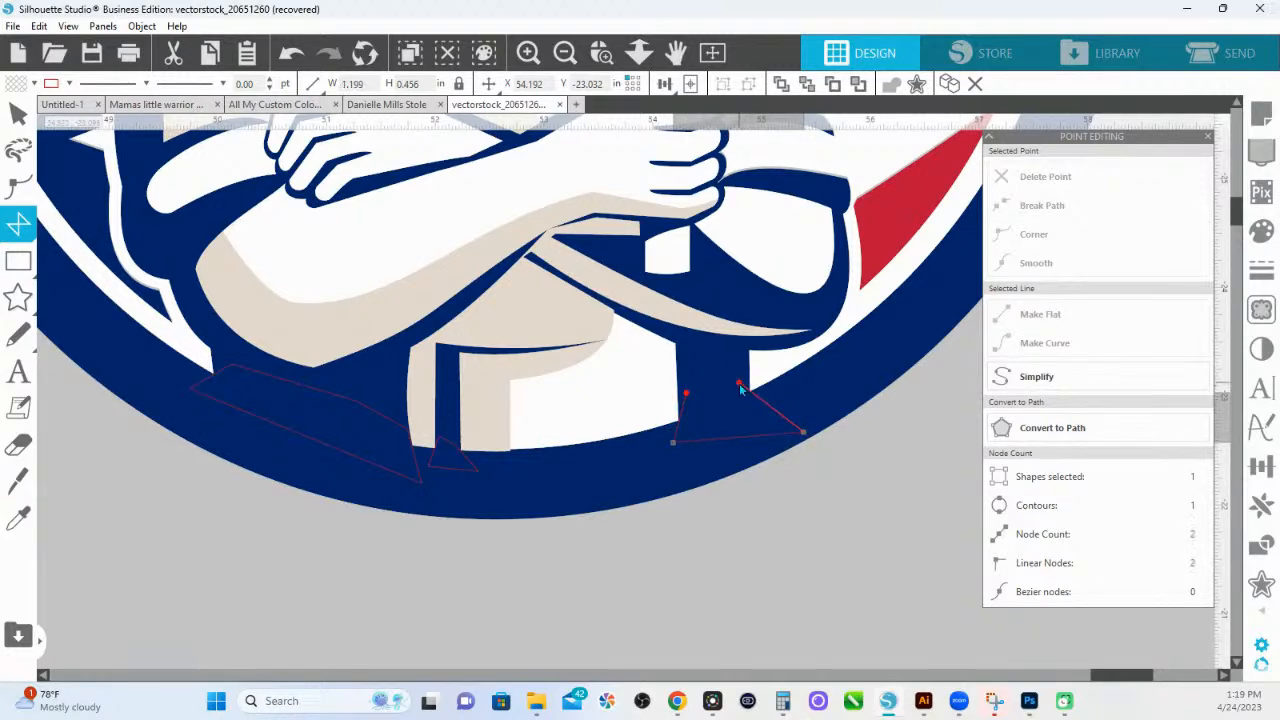
pyautogui.click(712, 378)
pyautogui.click(685, 395)
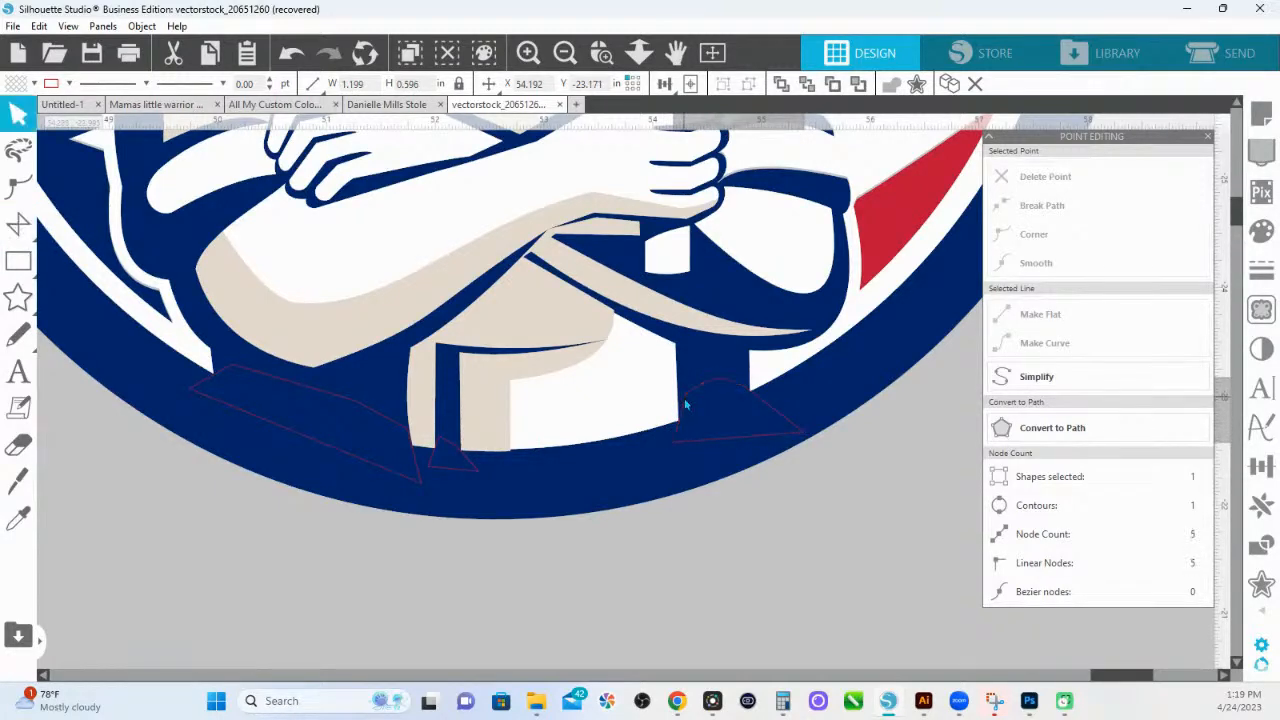
# Weld the three drawn polygons to the navy ring so it extends under the worker's body.
pyautogui.moveTo(496, 440)
pyautogui.mouseDown()
pyautogui.moveTo(498, 427)
pyautogui.moveTo(498, 438)
pyautogui.mouseUp()
pyautogui.click(494, 487)
pyautogui.click(355, 424)
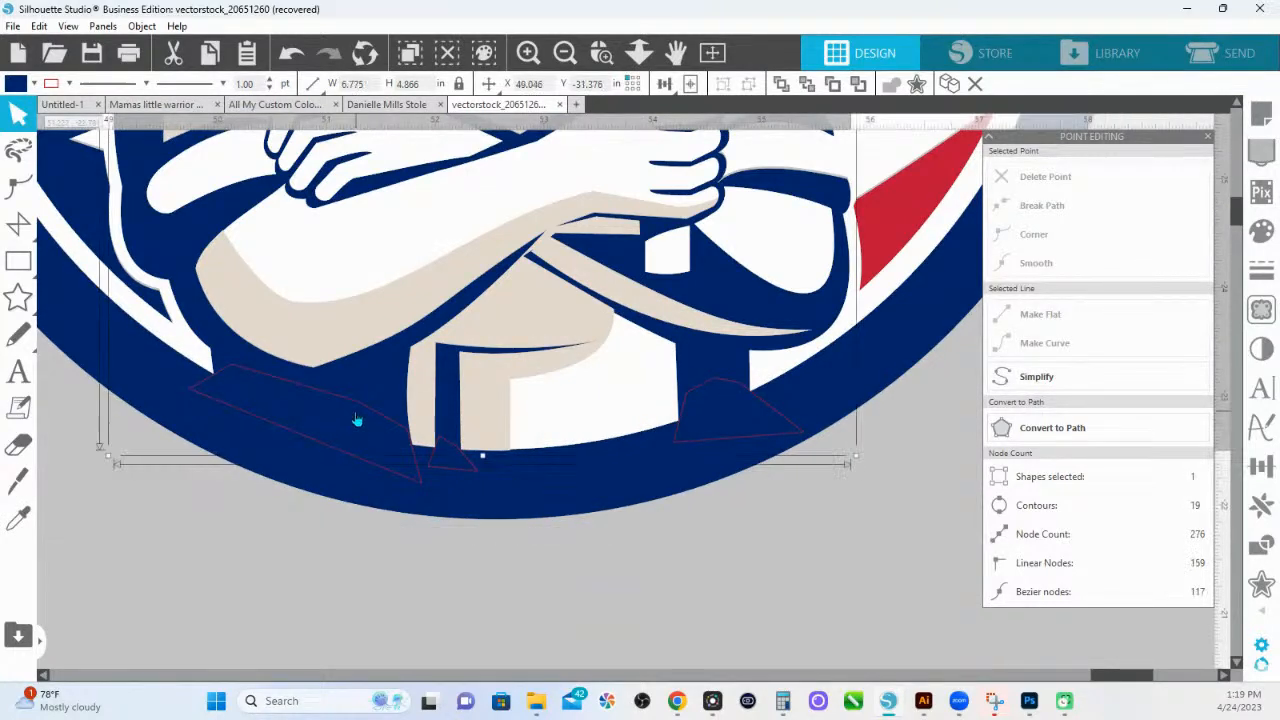
pyautogui.click(356, 410)
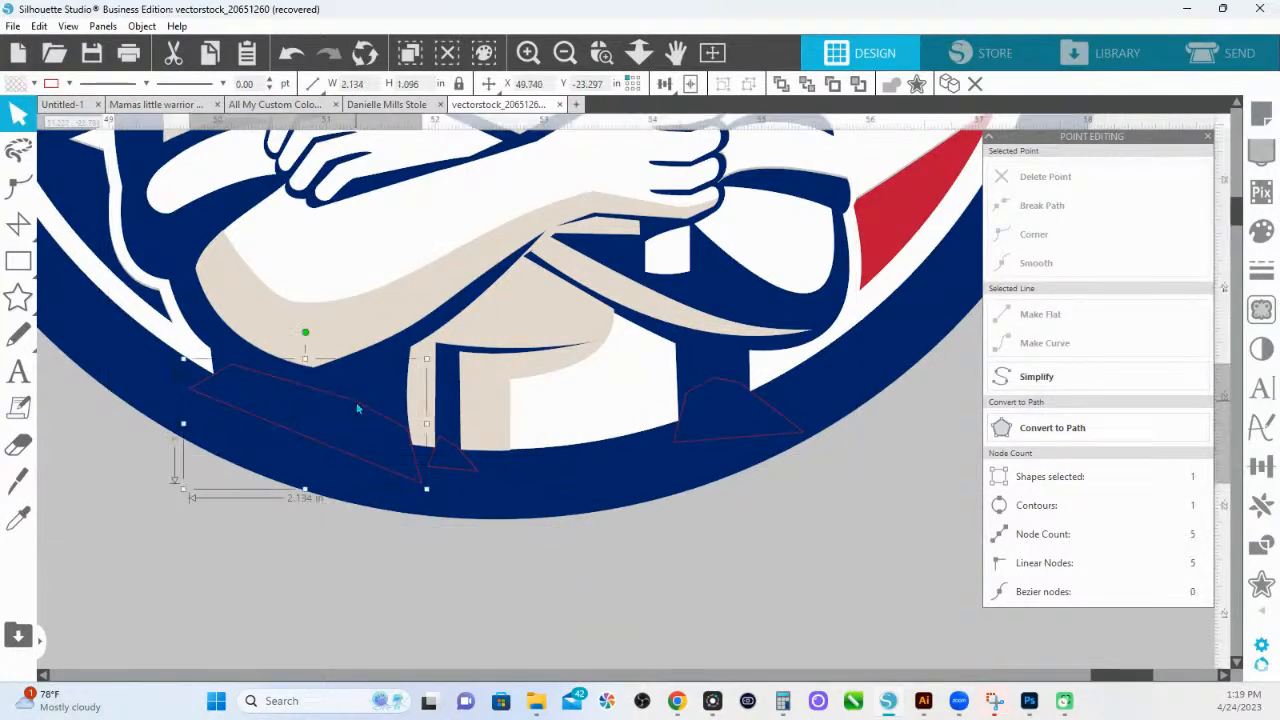
pyautogui.keyDown('shift'); pyautogui.click(462, 477); pyautogui.keyUp('shift')
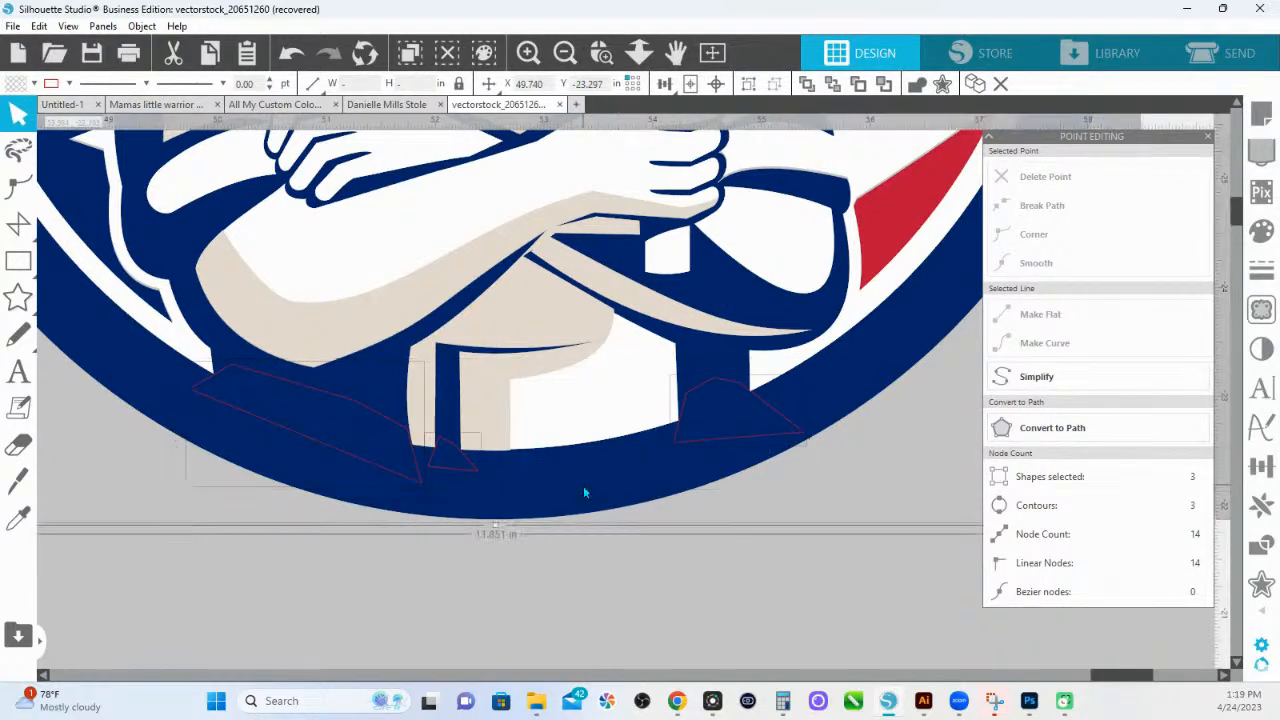
pyautogui.click(914, 86)
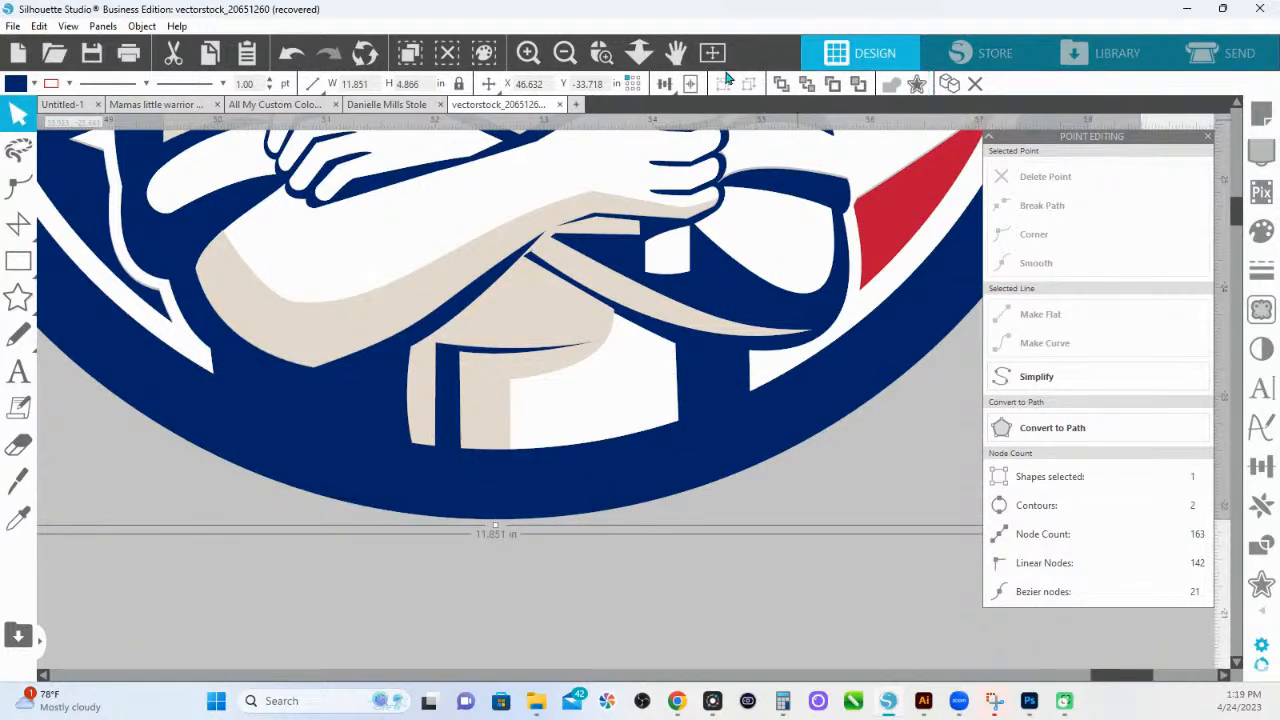
# Weld the navy ring, the worker's navy body and the starred flag field into one shape and send it to the back.
pyautogui.click(639, 53)
pyautogui.click(623, 423)
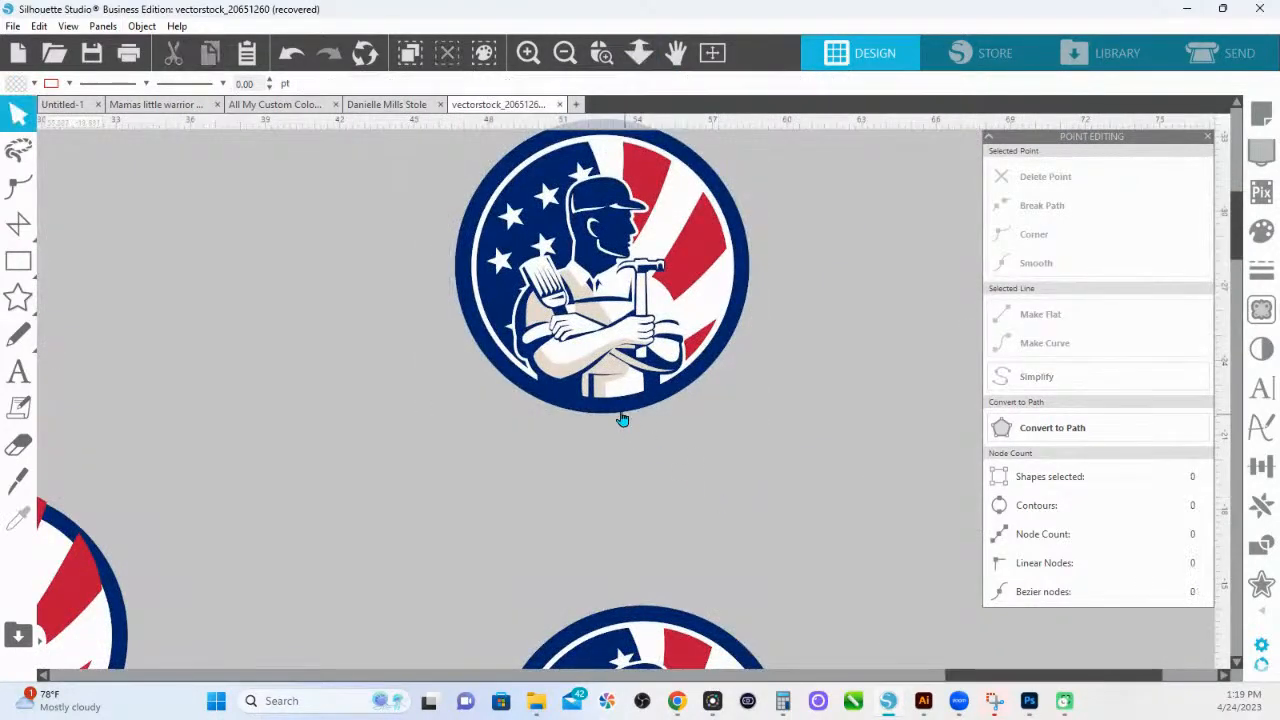
pyautogui.click(626, 424)
pyautogui.keyDown('shift'); pyautogui.click(578, 410); pyautogui.keyUp('shift')
pyautogui.keyDown('shift'); pyautogui.click(503, 296); pyautogui.keyUp('shift')
pyautogui.click(916, 84)
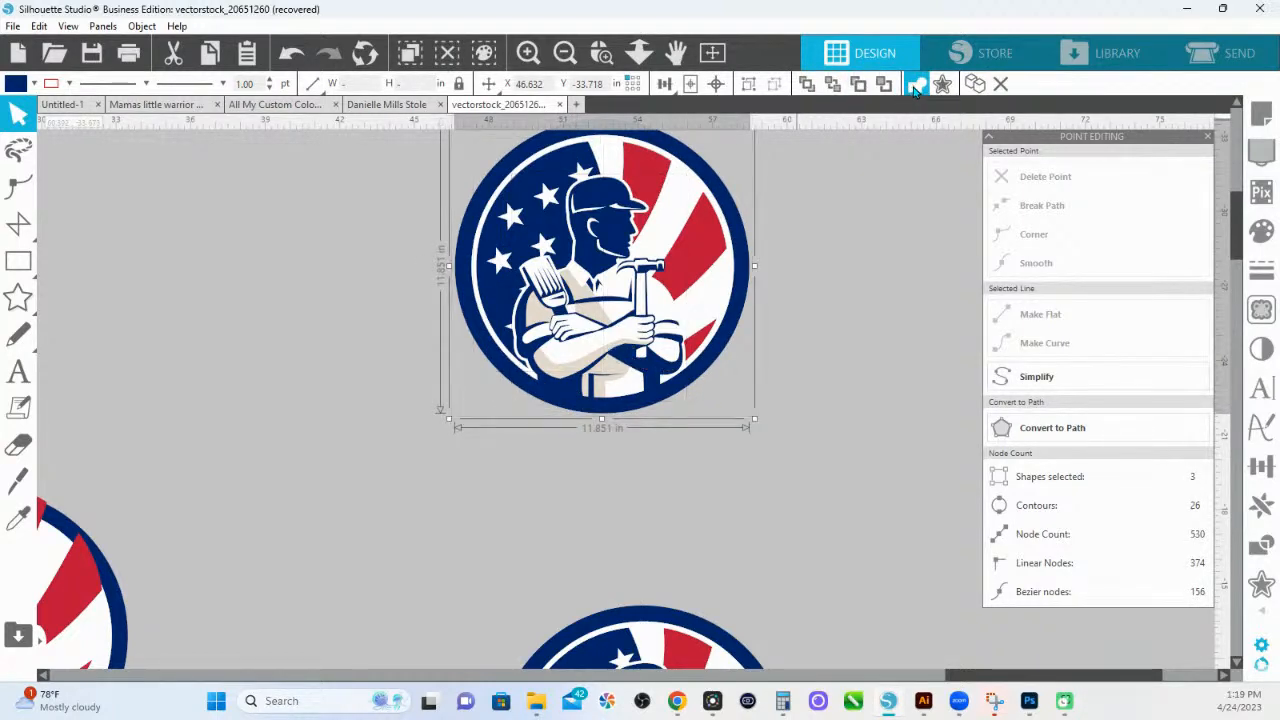
pyautogui.rightClick(687, 390)
pyautogui.click(748, 582)
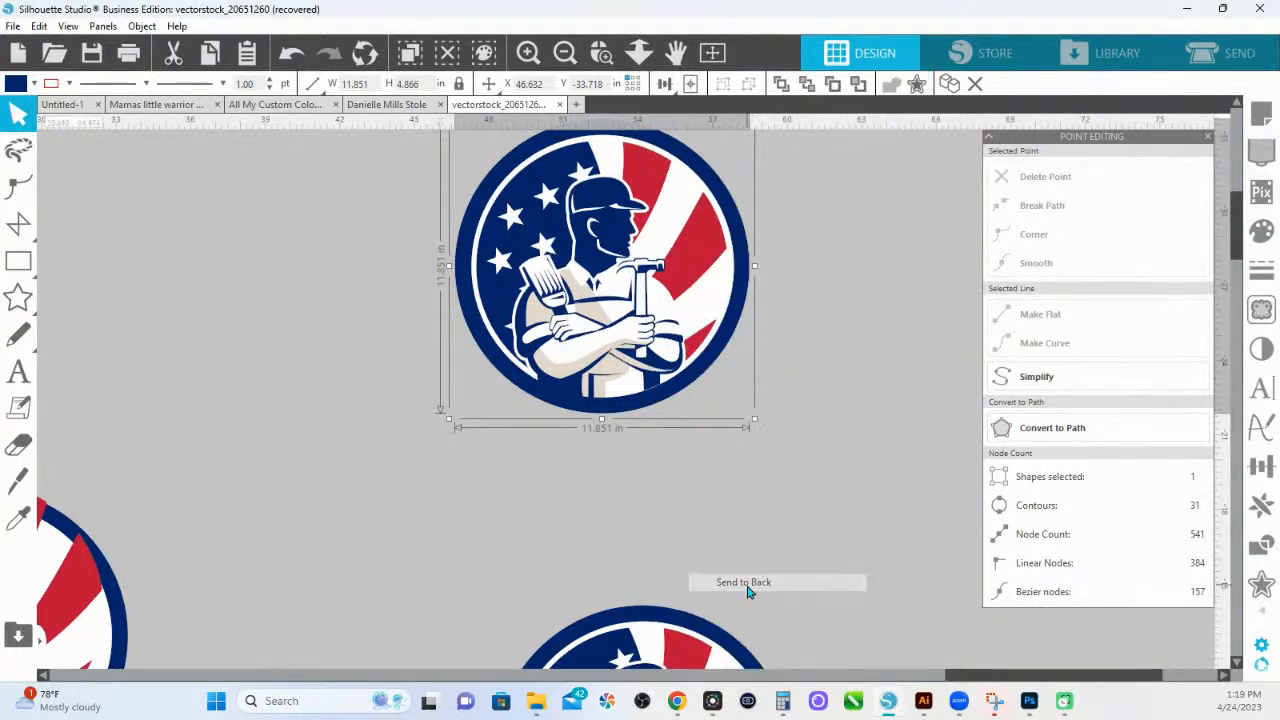
pyautogui.click(680, 424)
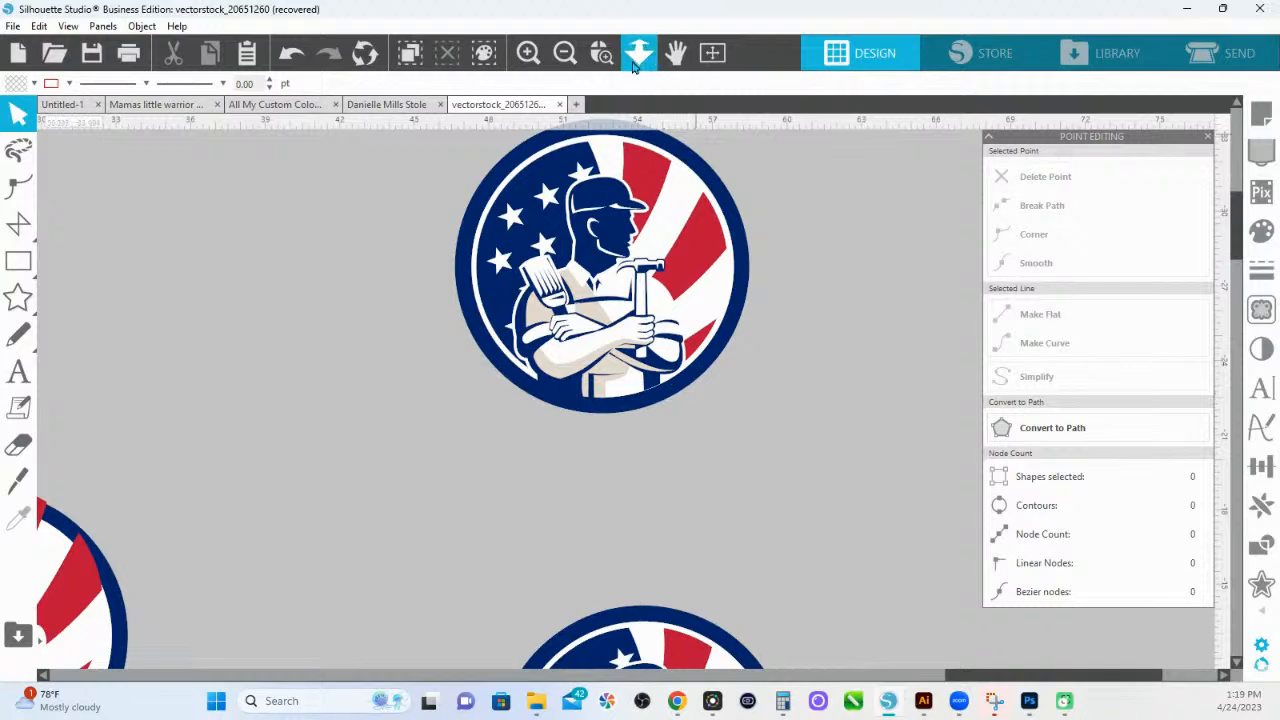
# Draw a polygon about 1.09 by 0.79 in over the thin gap where the navy strip beside the white trouser area meets the ring.
pyautogui.click(672, 403)
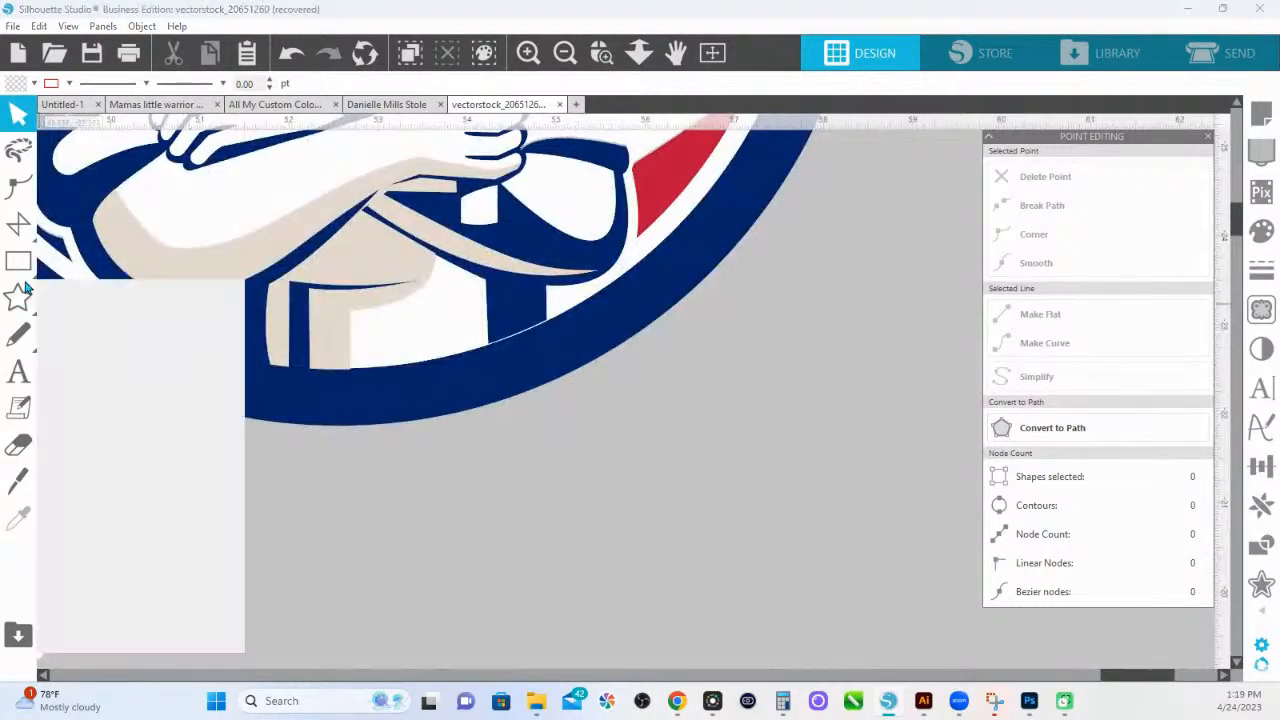
pyautogui.click(18, 222)
pyautogui.moveTo(493, 356); pyautogui.dragTo(482, 377)
pyautogui.click(478, 380)
pyautogui.click(575, 337)
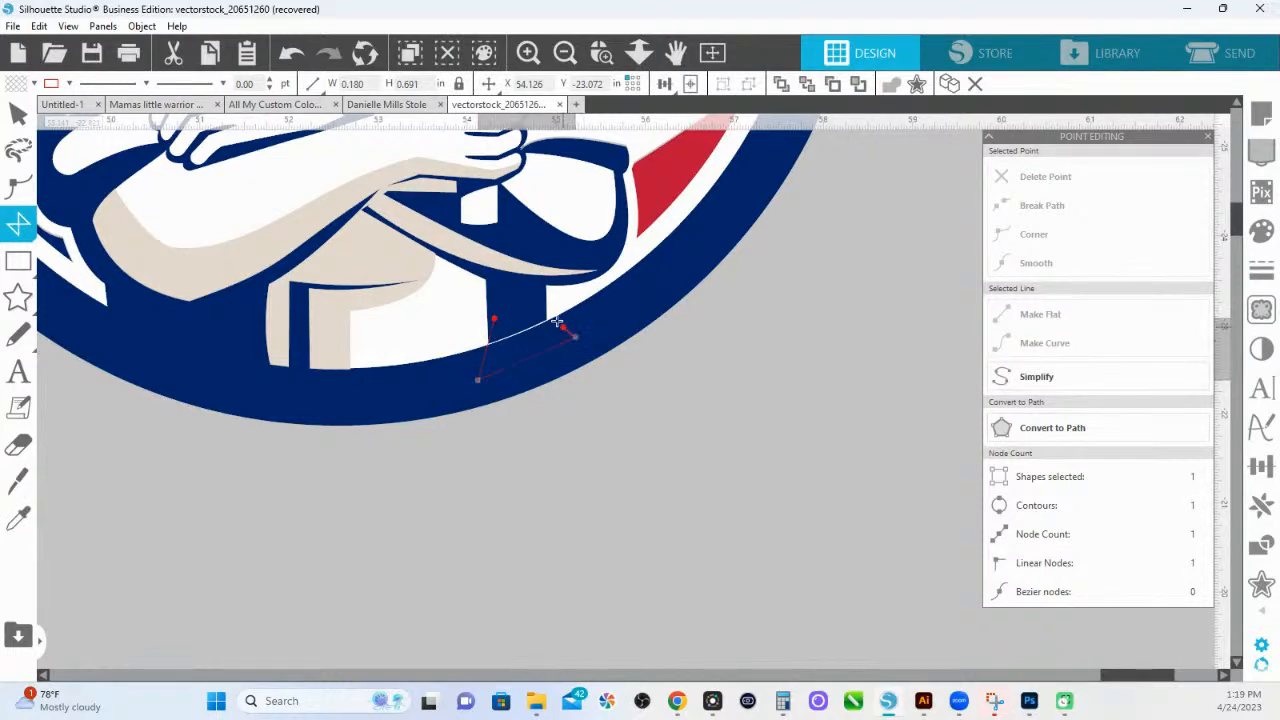
pyautogui.click(495, 318)
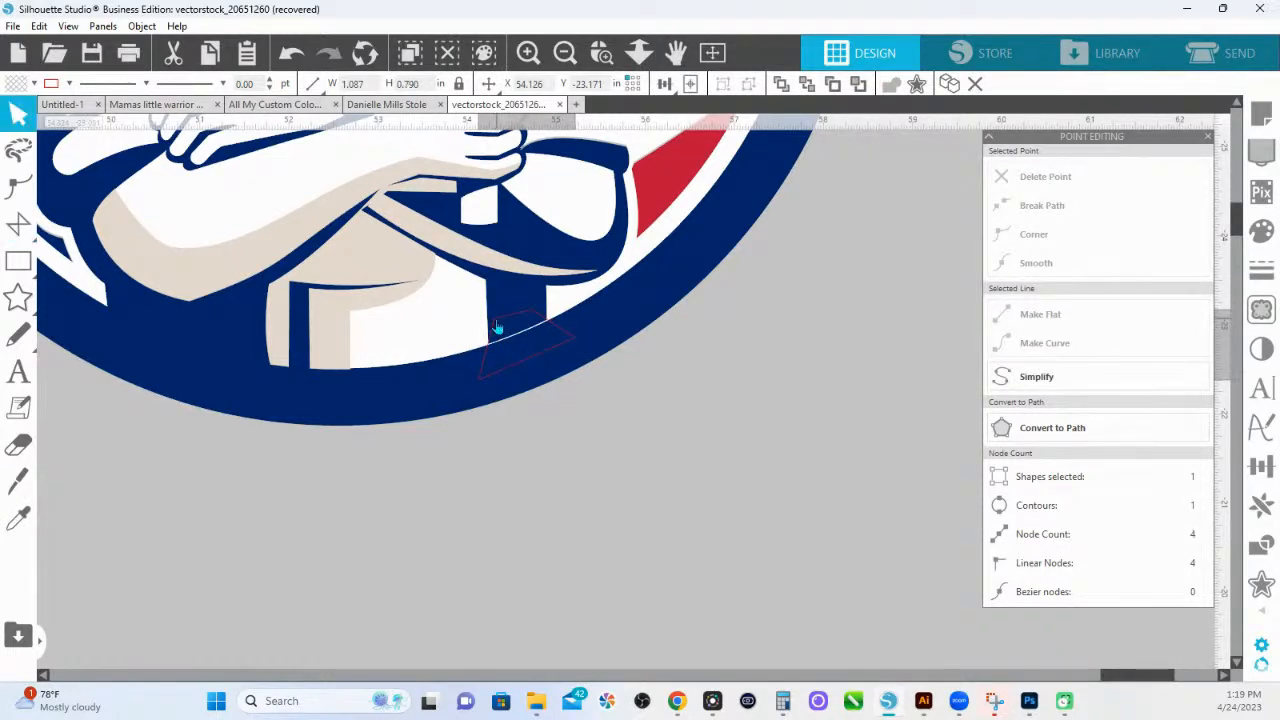
# Weld the gap-covering polygon to the navy shape and send the welded shape to the back.
pyautogui.keyDown('shift'); pyautogui.click(506, 317); pyautogui.keyUp('shift')
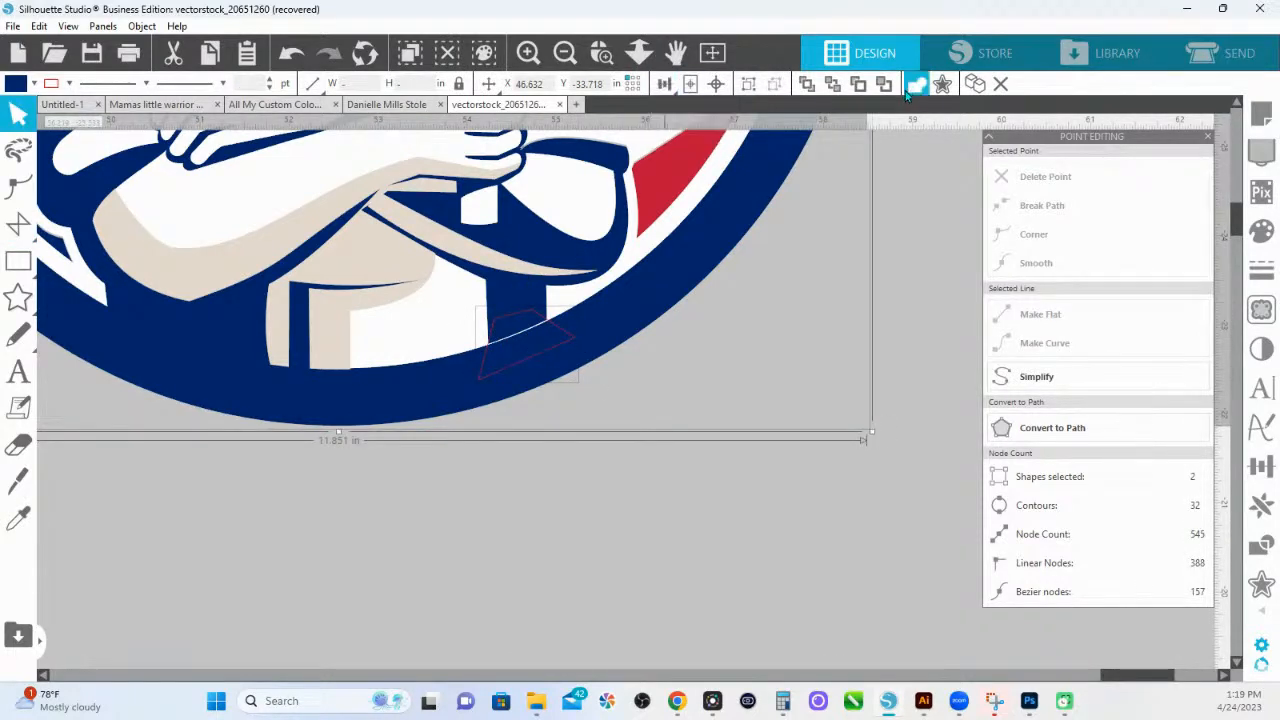
pyautogui.click(914, 89)
pyautogui.rightClick(554, 366)
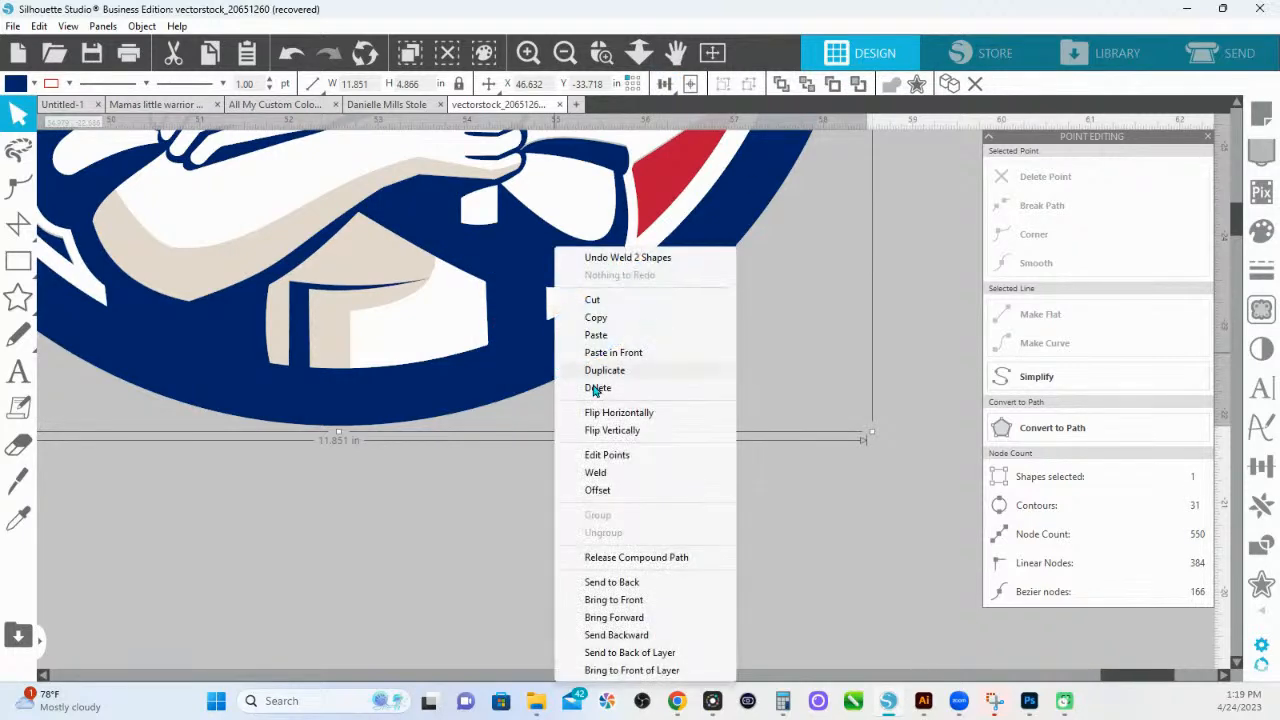
pyautogui.click(624, 589)
pyautogui.click(445, 238)
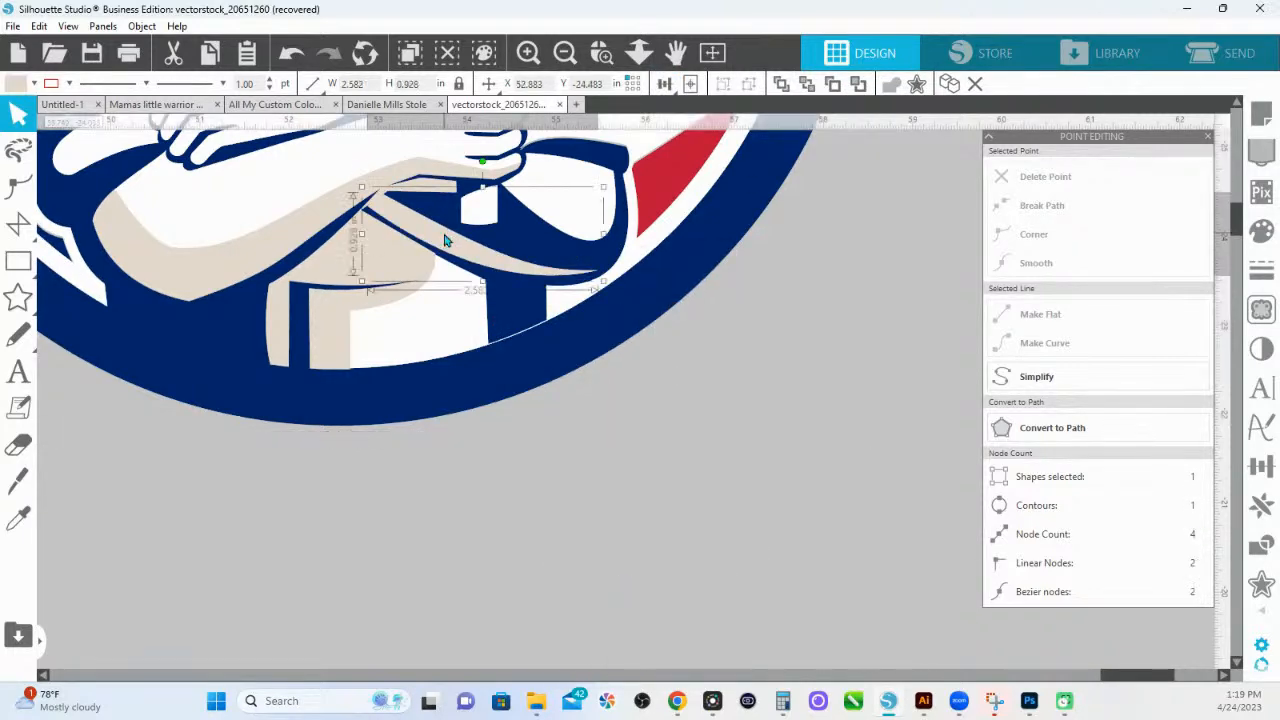
pyautogui.keyDown('shift'); pyautogui.click(555, 338); pyautogui.keyUp('shift')
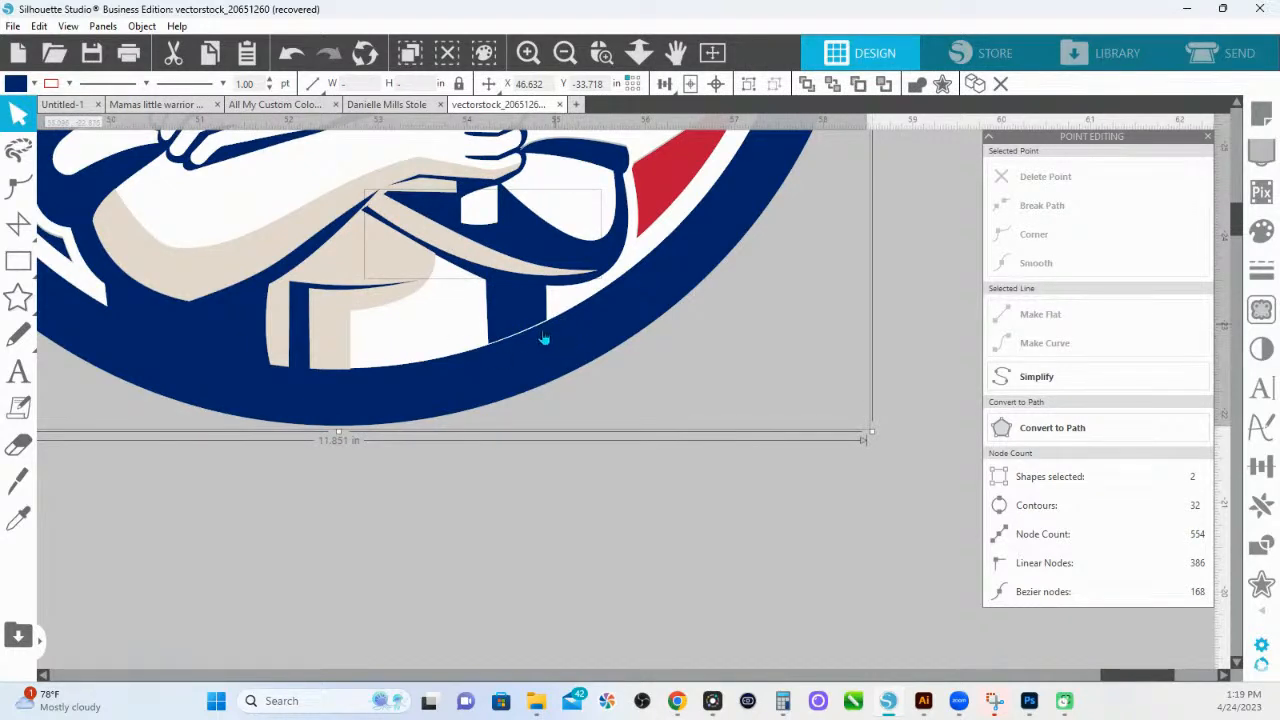
pyautogui.moveTo(516, 328); pyautogui.dragTo(523, 320)
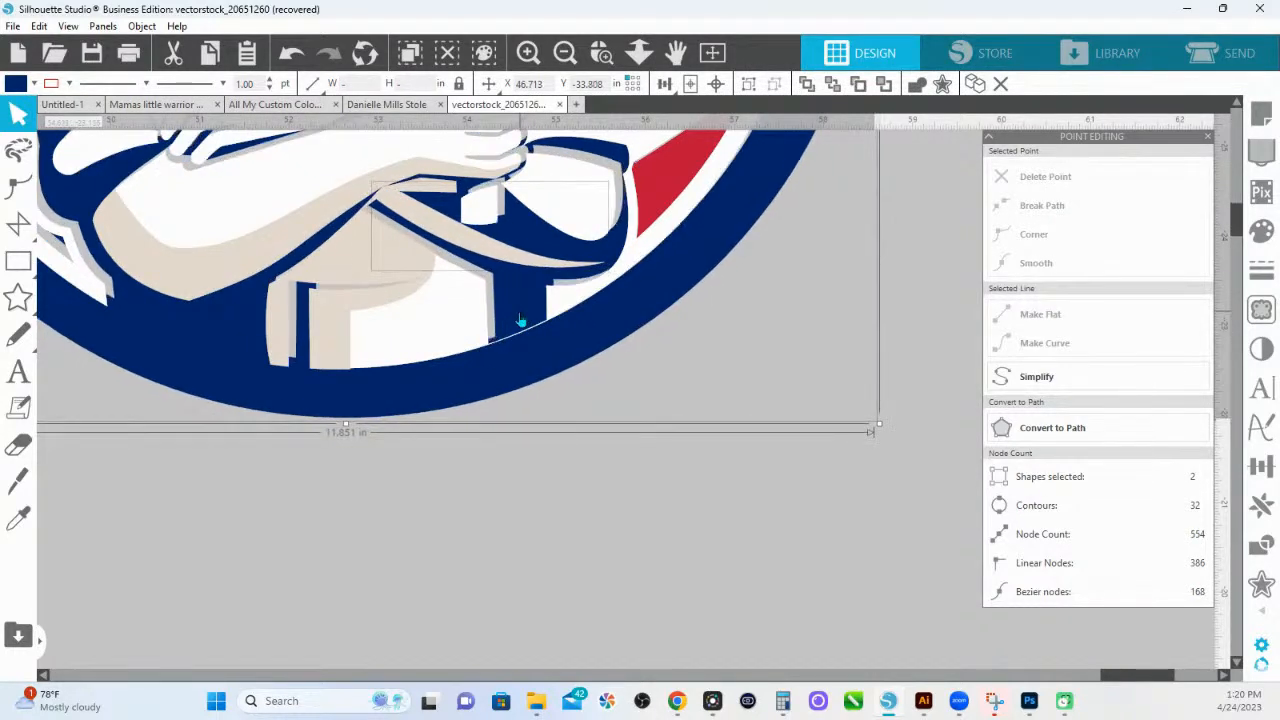
pyautogui.press('i')
pyautogui.hotkey('ctrl', 'z')
pyautogui.press('Escape')
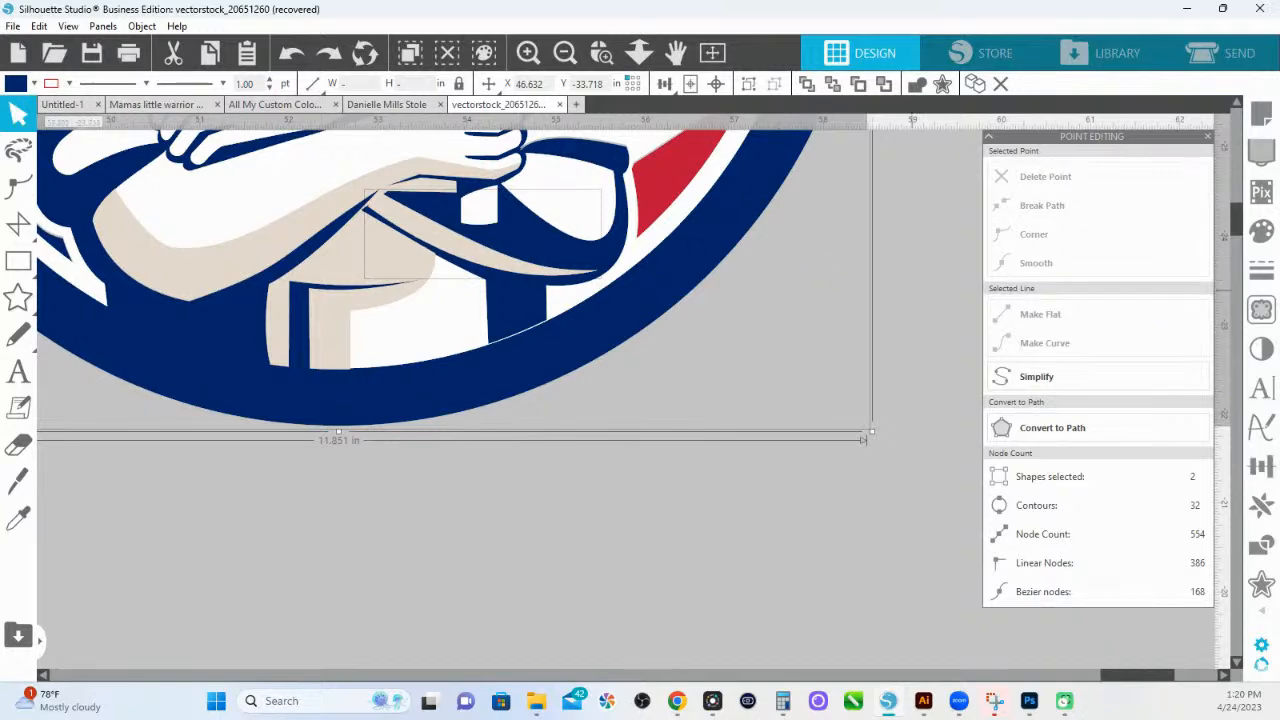
# Apply Subtract All to the badge's stacked layers to remove the overlaps between colors.
pyautogui.click(1261, 543)
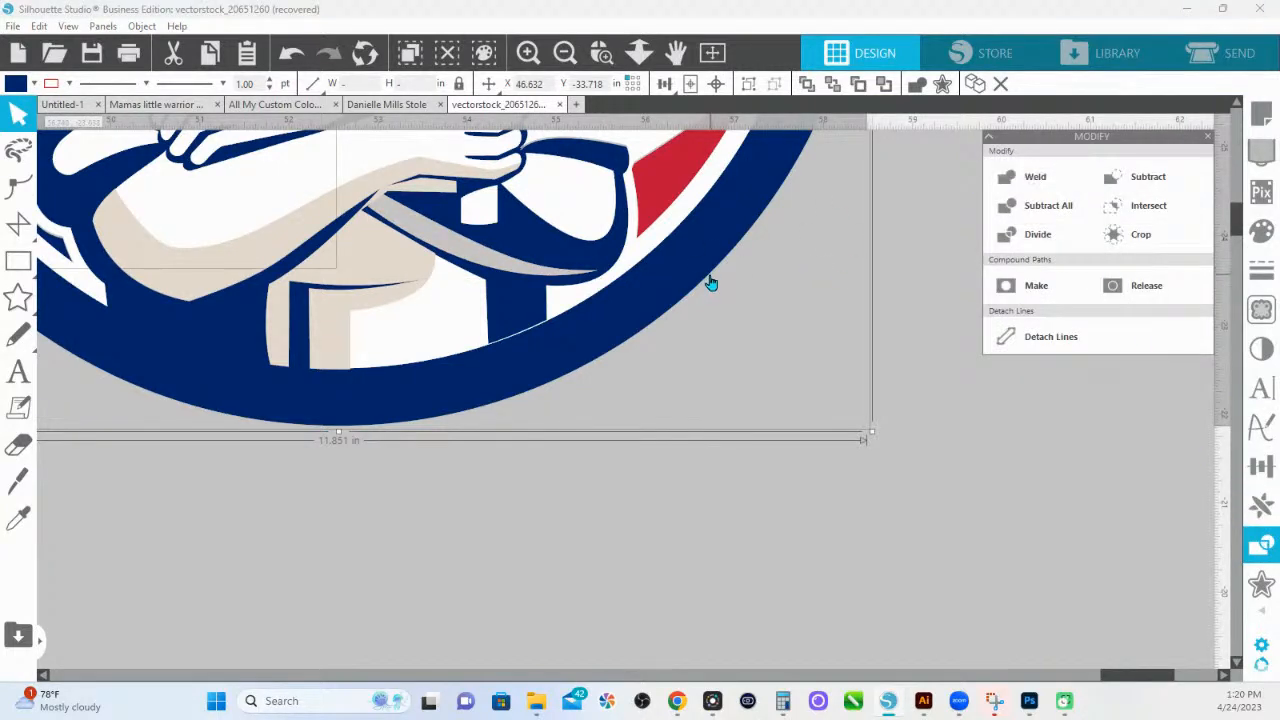
pyautogui.press('i')
pyautogui.click(1048, 205)
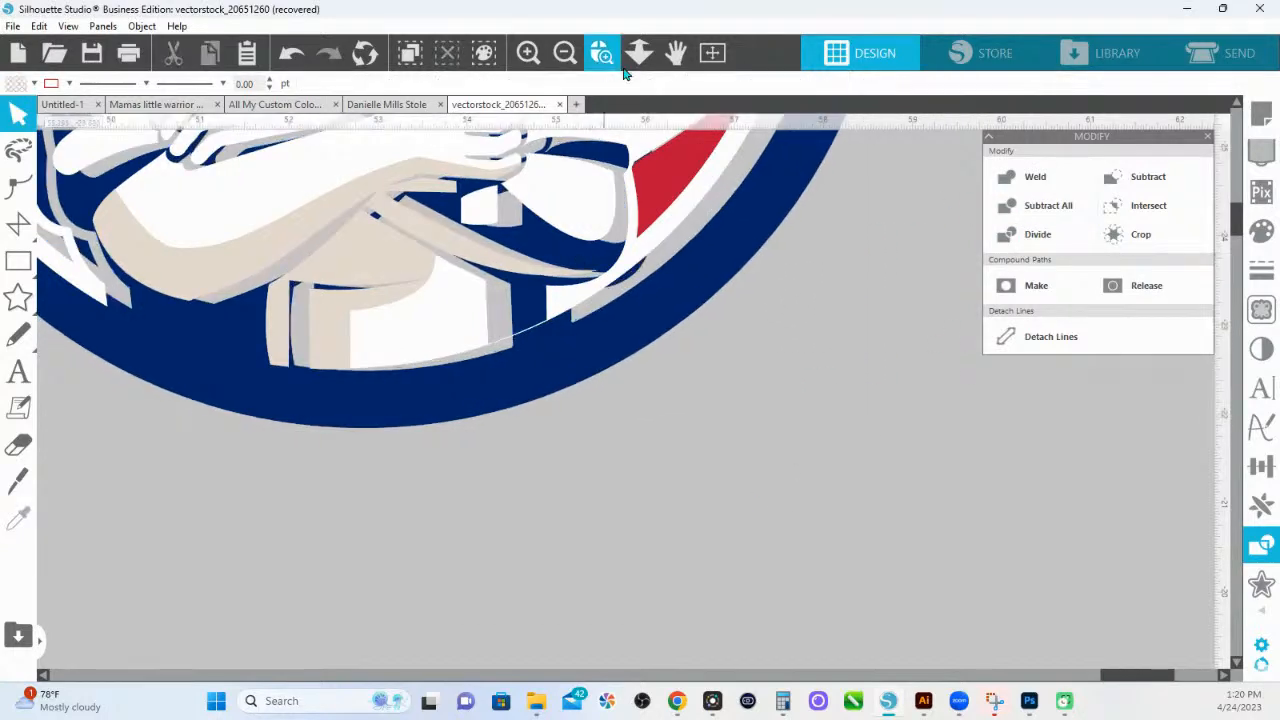
# Move the navy layer off the badge, placing it beside the white, red and beige pieces.
pyautogui.click(639, 60)
pyautogui.moveTo(634, 237); pyautogui.dragTo(542, 161)
pyautogui.moveTo(654, 366); pyautogui.dragTo(877, 369)
pyautogui.click(837, 419)
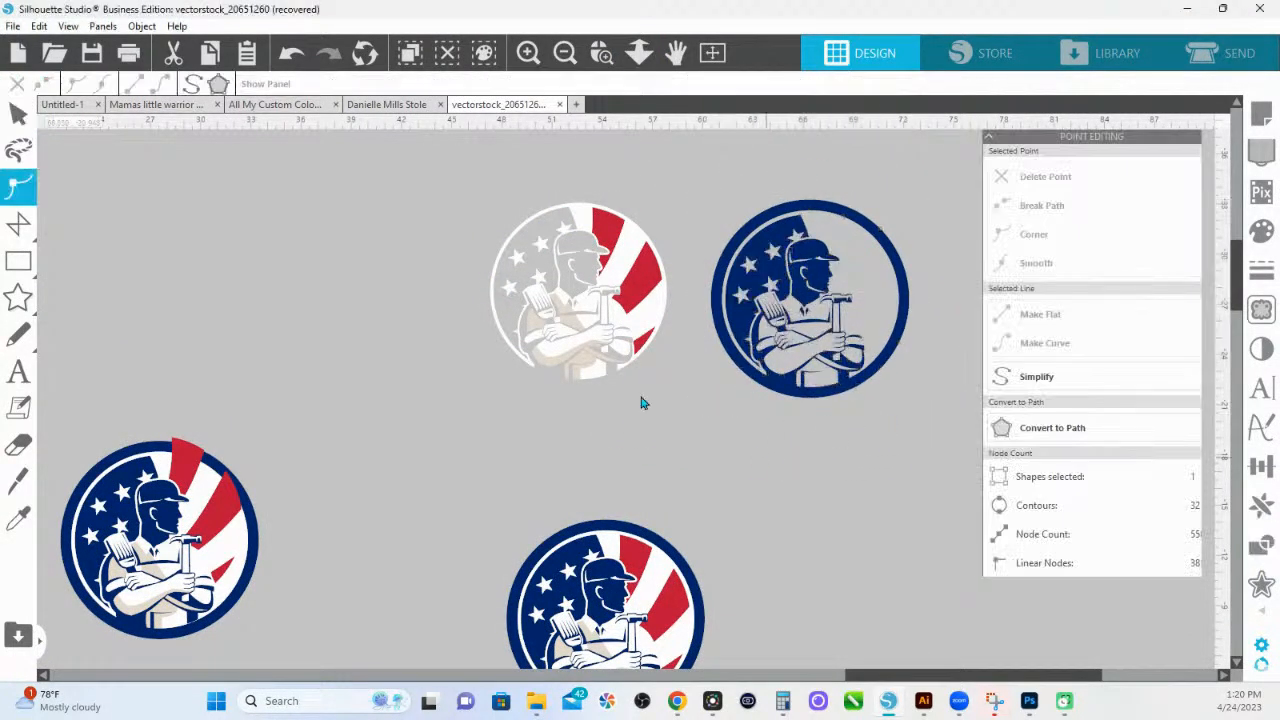
# Move the white pieces onto the navy layer so they fill its openings, and send them to the back.
pyautogui.moveTo(648, 323); pyautogui.dragTo(572, 169)
pyautogui.scroll(2, 630, 213)
pyautogui.moveTo(572, 278); pyautogui.dragTo(874, 441)
pyautogui.rightClick(874, 441)
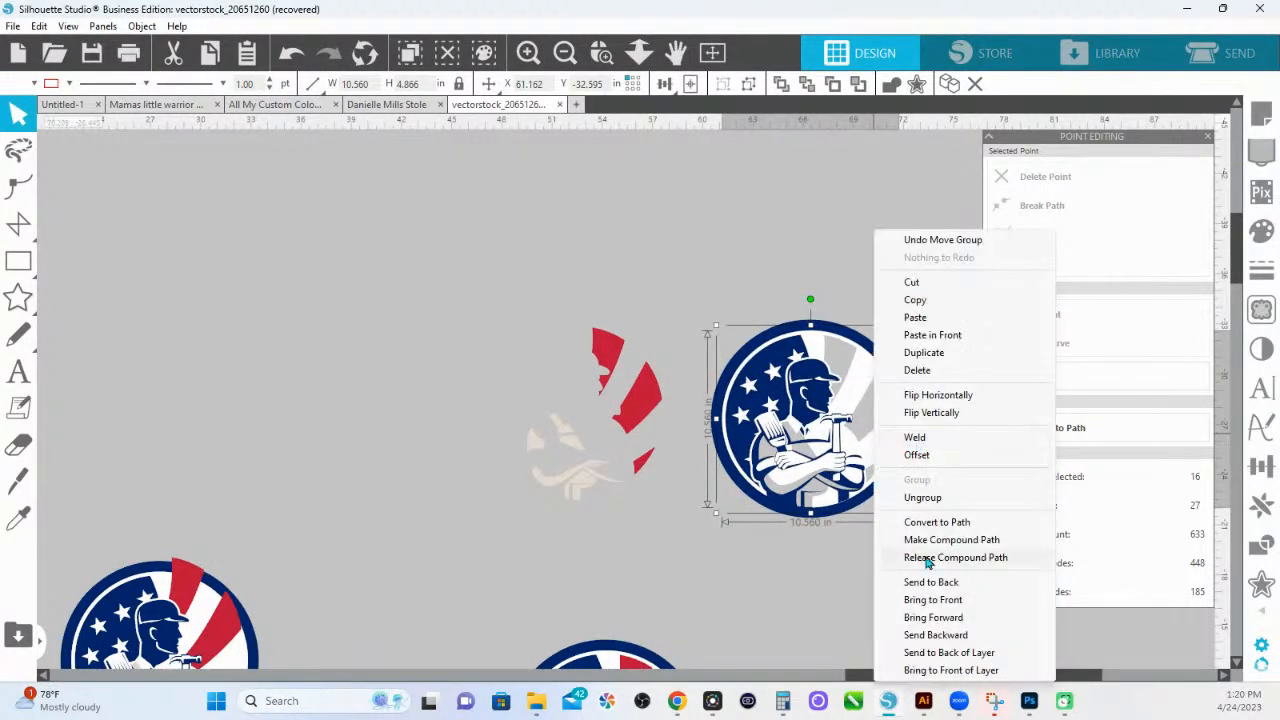
pyautogui.click(931, 581)
pyautogui.moveTo(883, 454); pyautogui.dragTo(882, 455)
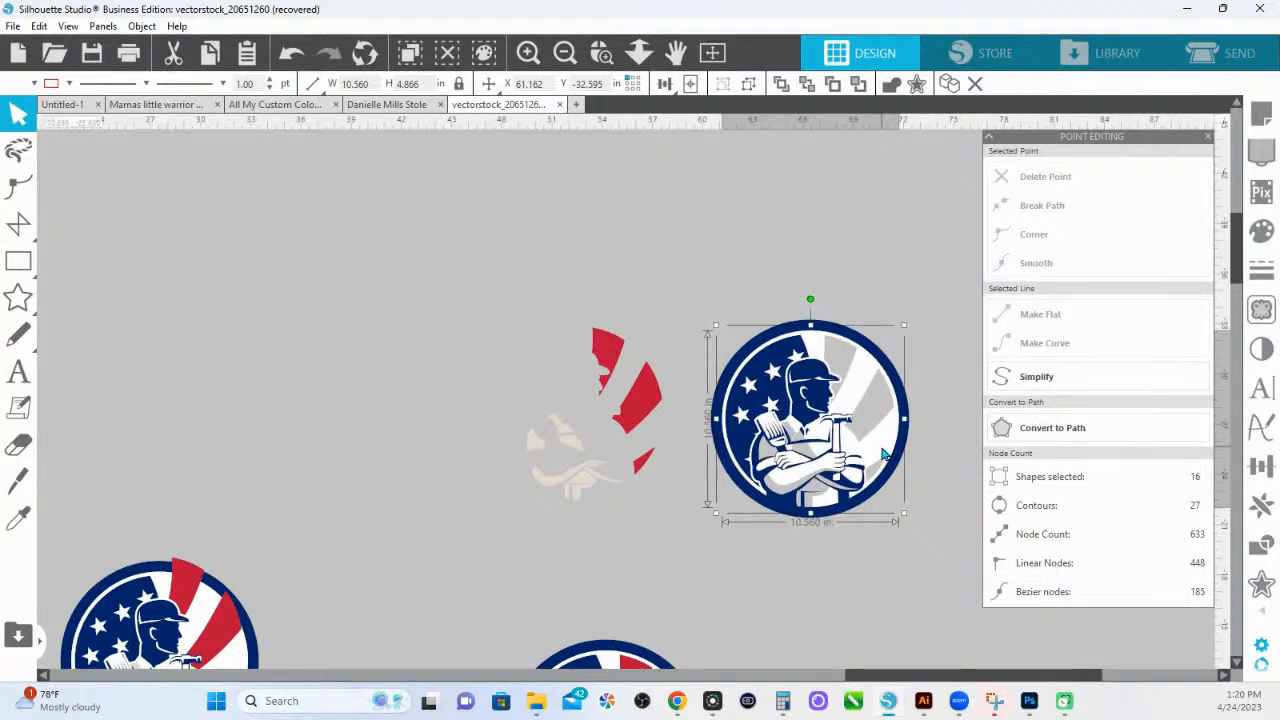
# Move the red flag stripes into their place on the reassembled navy and white badge.
pyautogui.click(639, 398)
pyautogui.moveTo(639, 398); pyautogui.dragTo(877, 402)
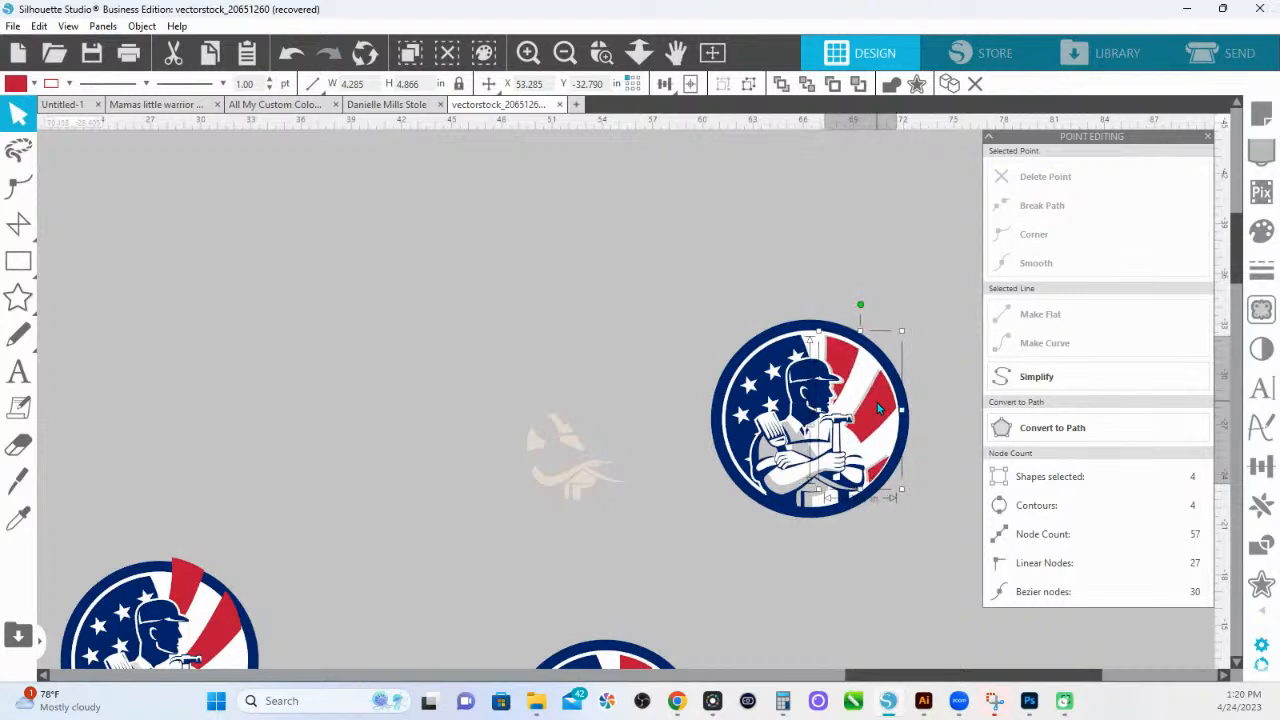
# Gather all the beige shading pieces into one selection and move them away from the tiny leftover fragments.
pyautogui.click(568, 480)
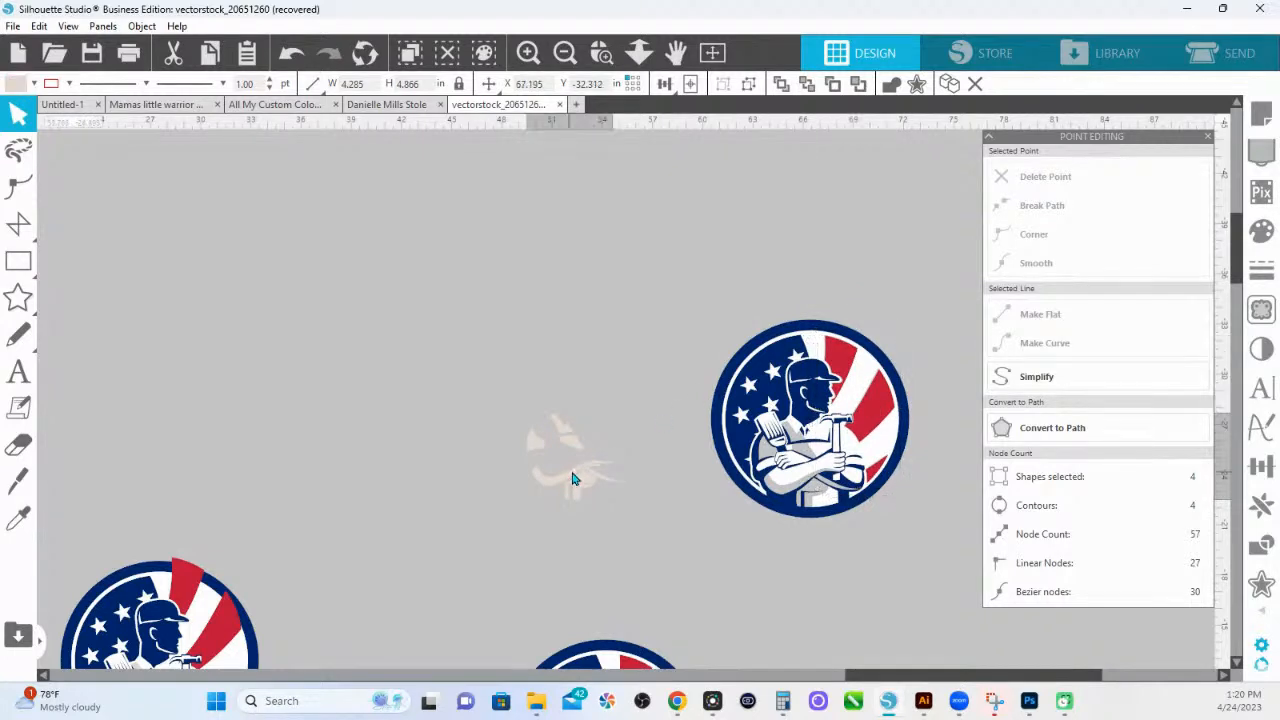
pyautogui.moveTo(514, 343); pyautogui.dragTo(628, 532)
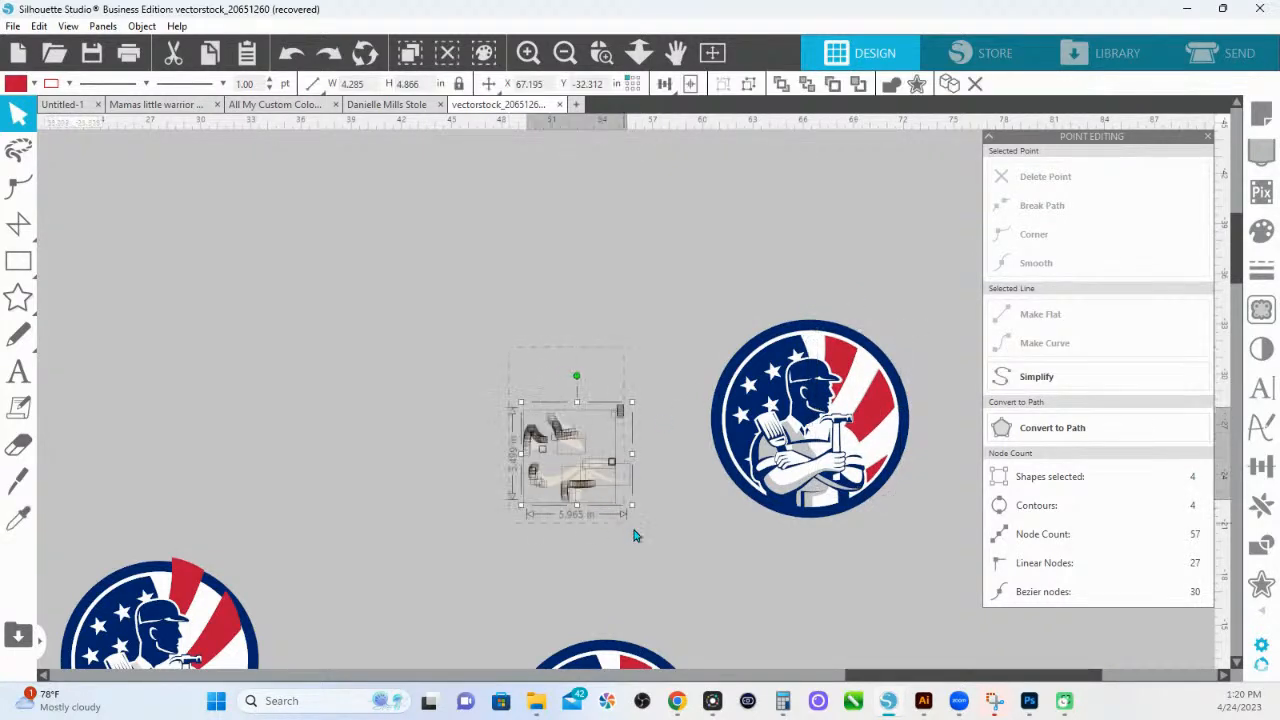
pyautogui.click(646, 286)
pyautogui.click(601, 52)
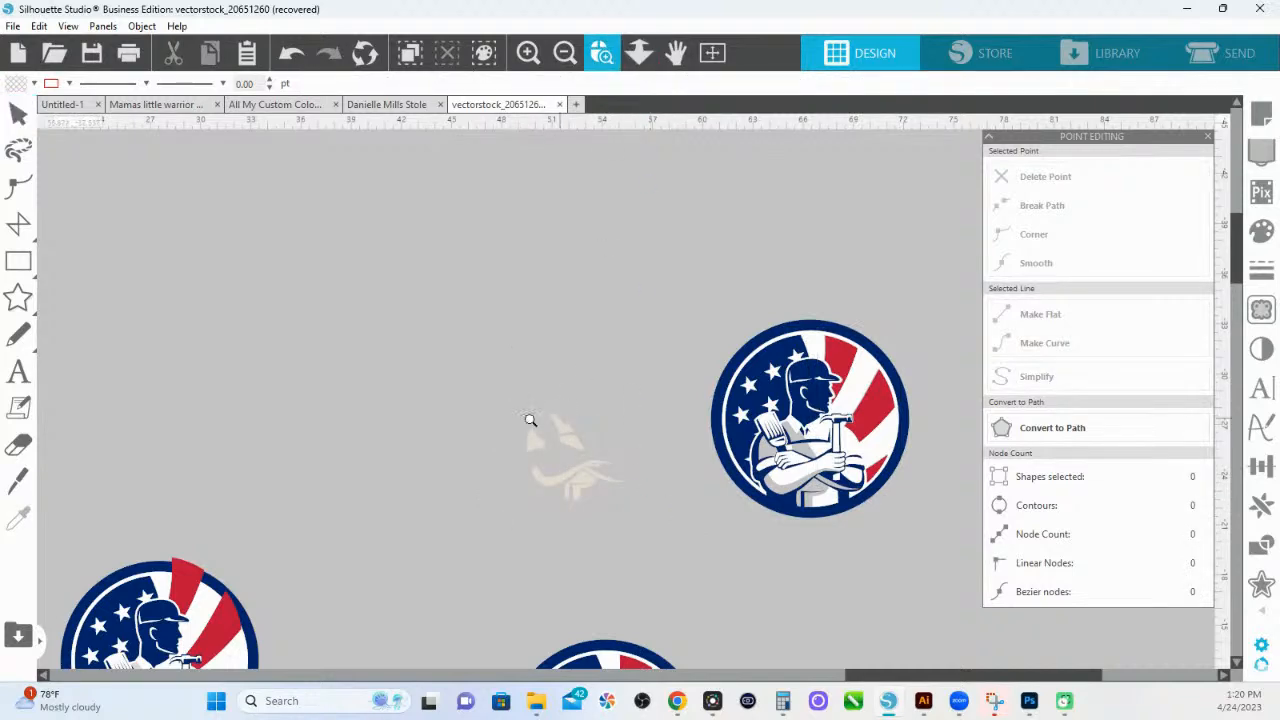
pyautogui.moveTo(530, 420); pyautogui.dragTo(625, 535)
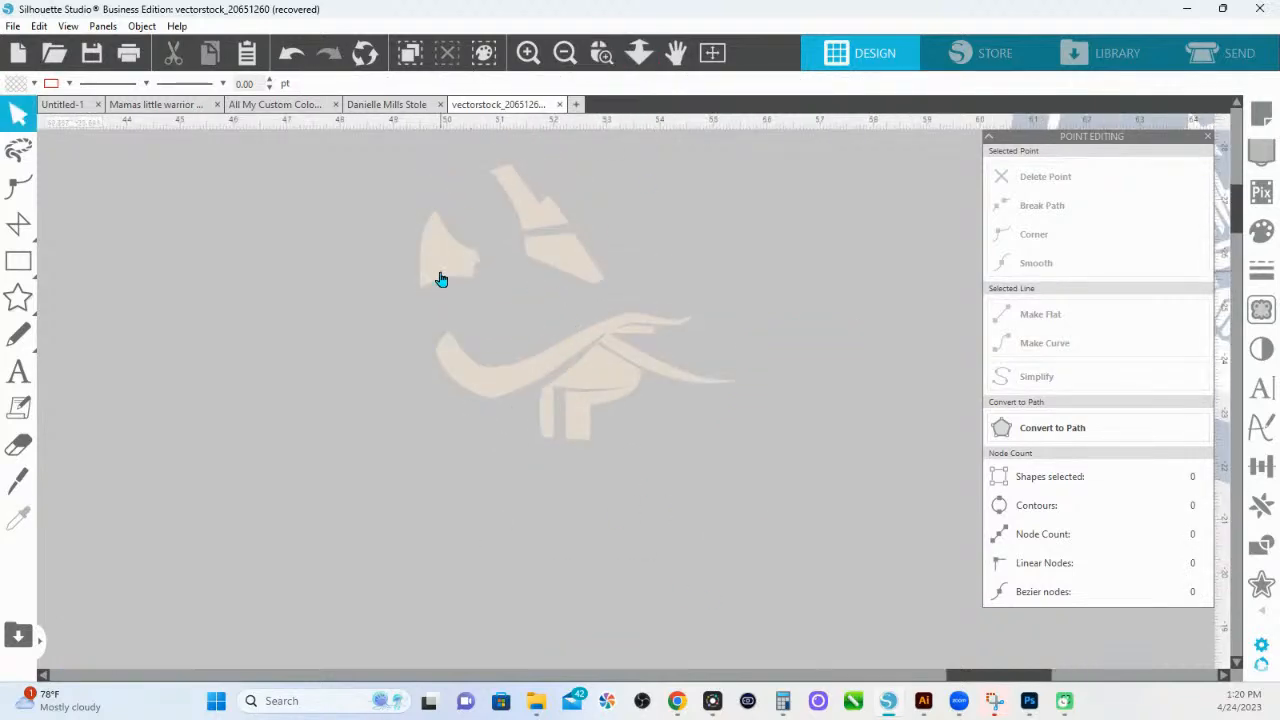
pyautogui.click(441, 279)
pyautogui.rightClick(441, 279)
pyautogui.click(431, 274)
pyautogui.moveTo(431, 274); pyautogui.dragTo(449, 293)
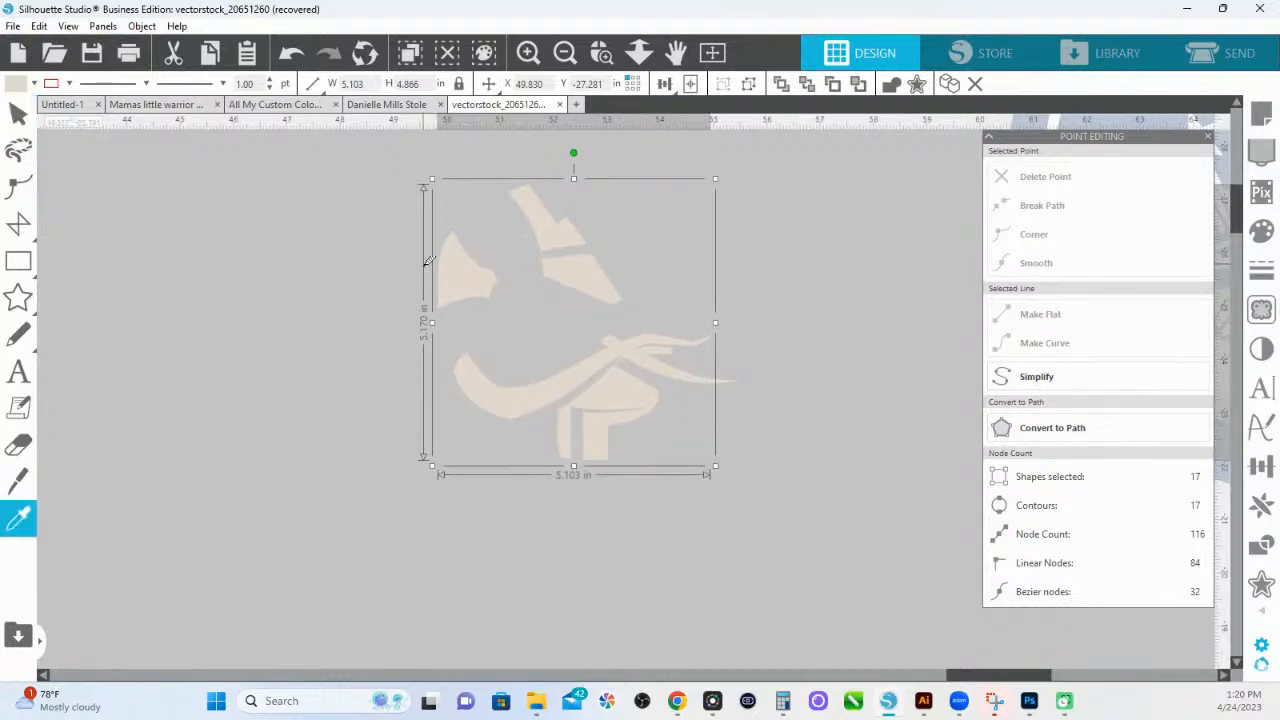
pyautogui.hotkey('ctrl', 'z')
pyautogui.keyDown('shift'); pyautogui.click(643, 369); pyautogui.keyUp('shift')
pyautogui.moveTo(643, 369); pyautogui.dragTo(1020, 666)
# Group the beige shading pieces and move the group into place on the worker in the reassembled badge.
pyautogui.click(640, 57)
pyautogui.moveTo(680, 303); pyautogui.dragTo(641, 246)
pyautogui.rightClick(730, 471)
pyautogui.rightClick(730, 468)
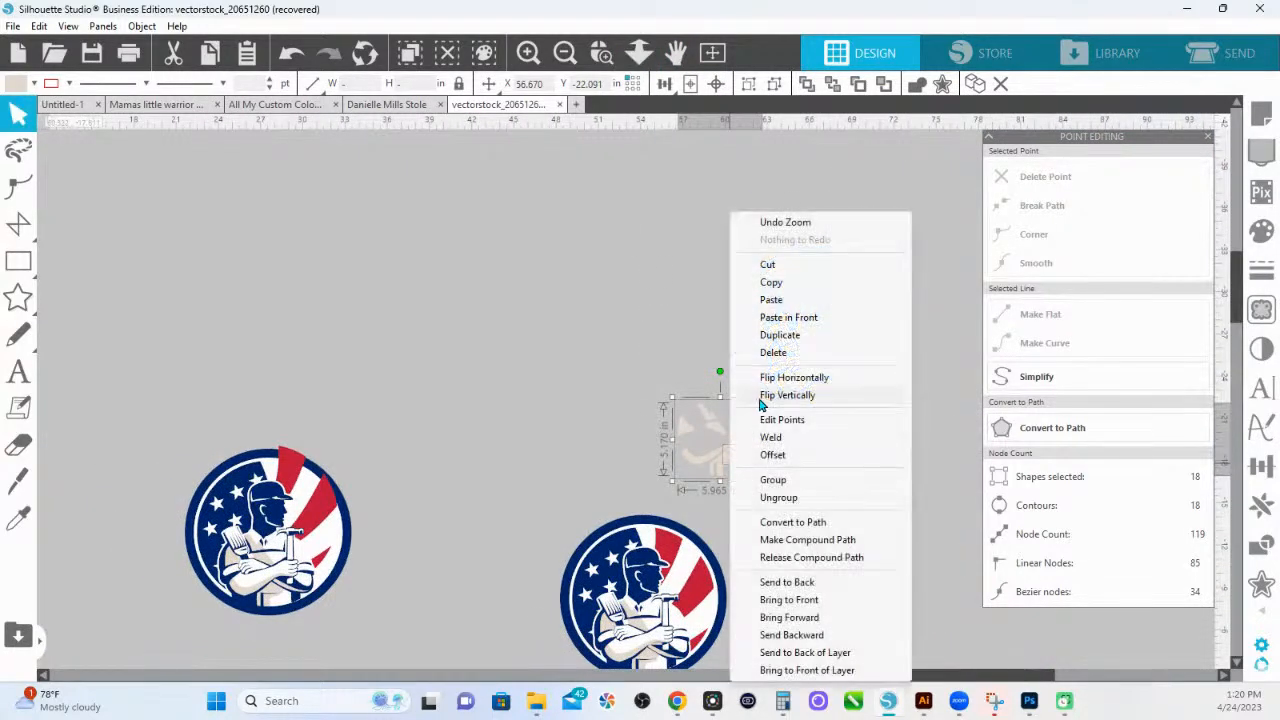
pyautogui.click(774, 480)
pyautogui.moveTo(741, 440); pyautogui.dragTo(832, 365)
# Delete all the tiny leftover fragments beside the reassembled badge.
pyautogui.moveTo(344, 190); pyautogui.dragTo(678, 467)
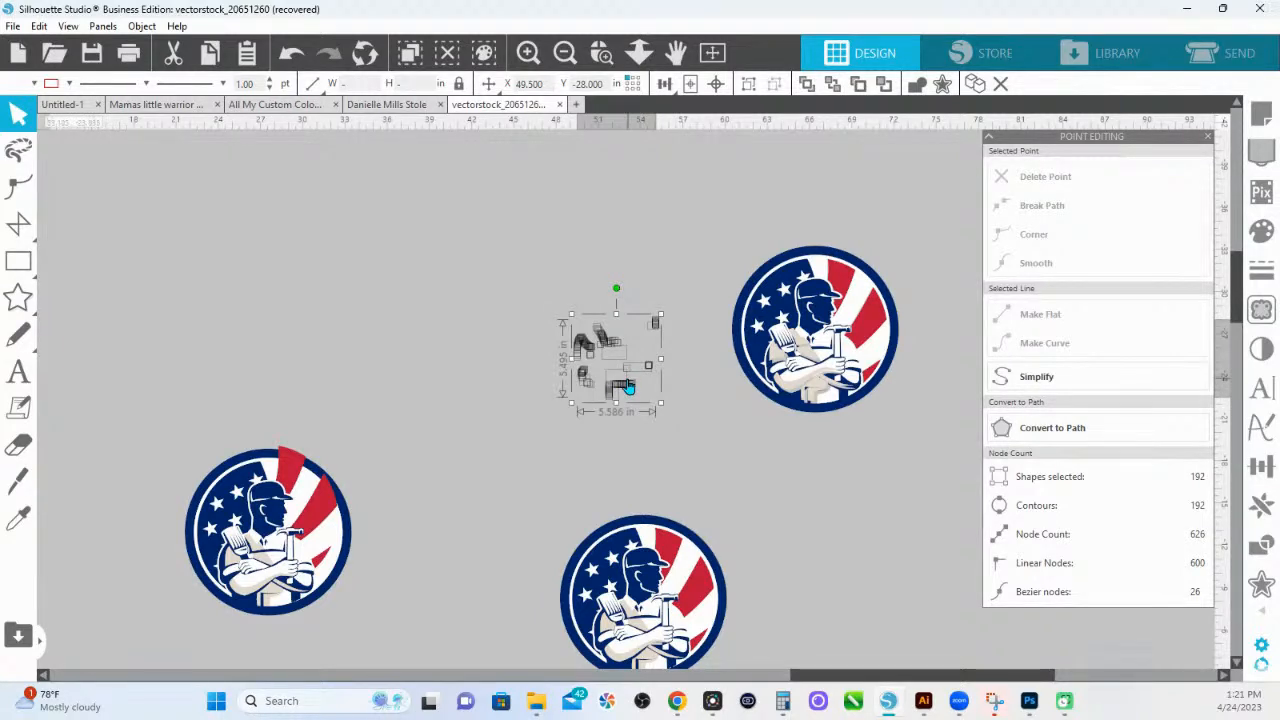
pyautogui.scroll(1, 628, 388)
pyautogui.press('Delete')
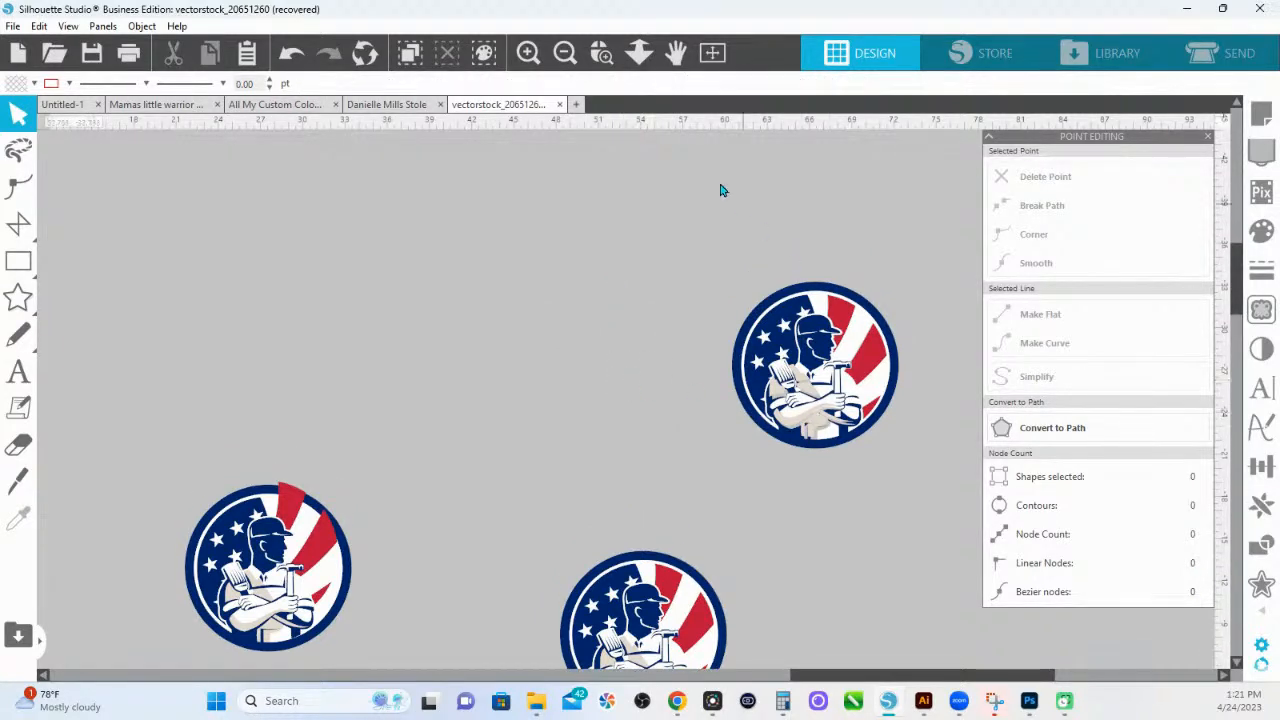
# Pull the beige, white and navy layers of the reassembled badge apart, leaving the red stripes in place.
pyautogui.click(603, 54)
pyautogui.moveTo(887, 507); pyautogui.dragTo(640, 255)
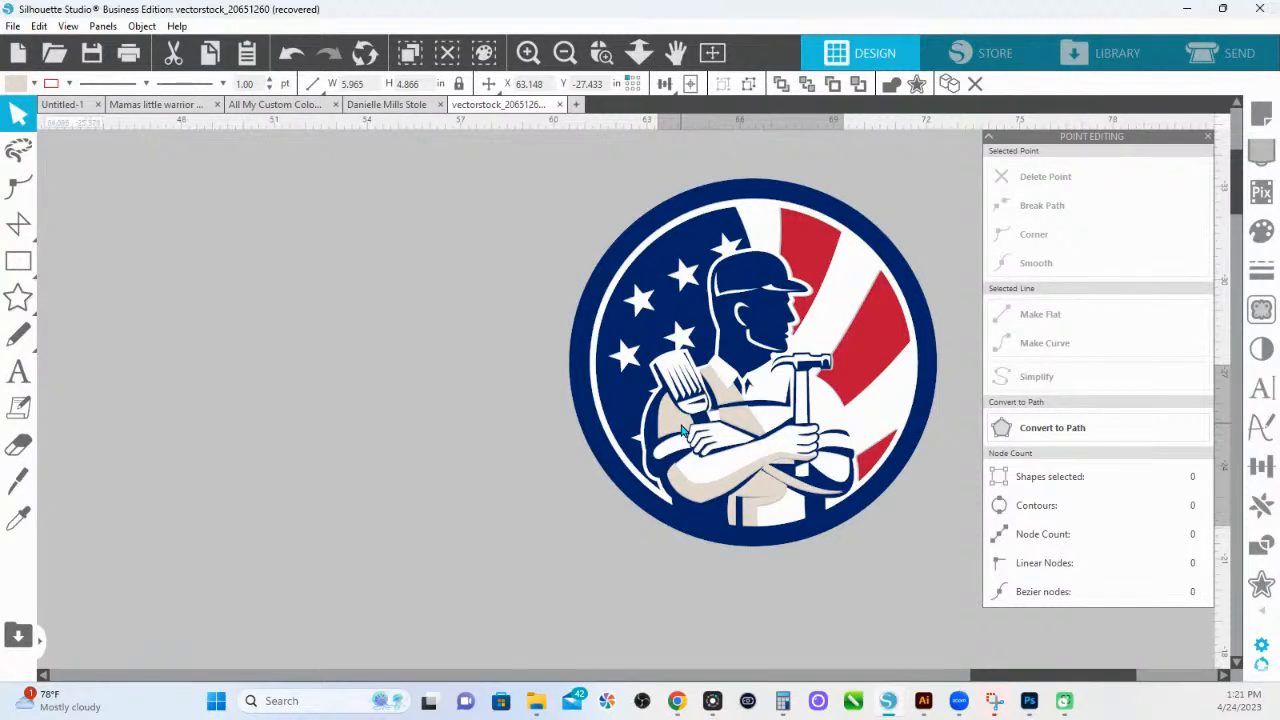
pyautogui.moveTo(744, 426)
pyautogui.mouseDown()
pyautogui.moveTo(440, 345)
pyautogui.moveTo(432, 384)
pyautogui.mouseUp()
pyautogui.moveTo(773, 390); pyautogui.dragTo(402, 204)
pyautogui.moveTo(710, 305); pyautogui.dragTo(598, 468)
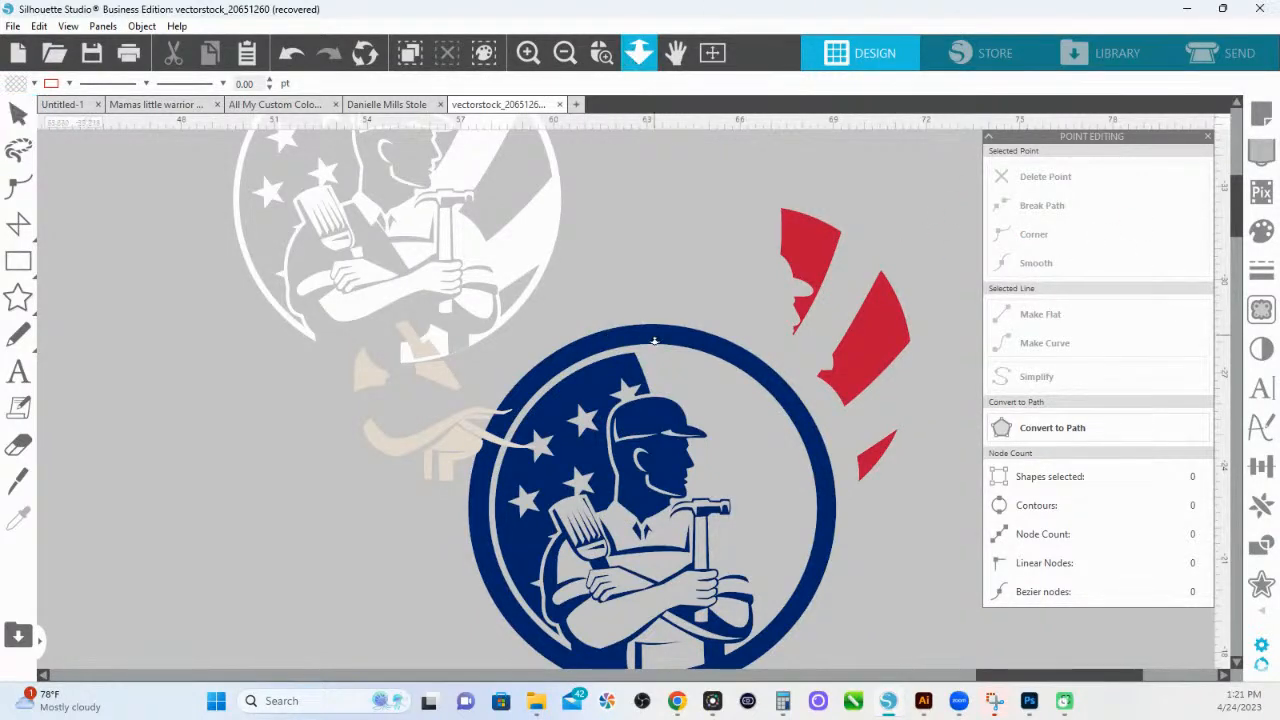
pyautogui.click(632, 60)
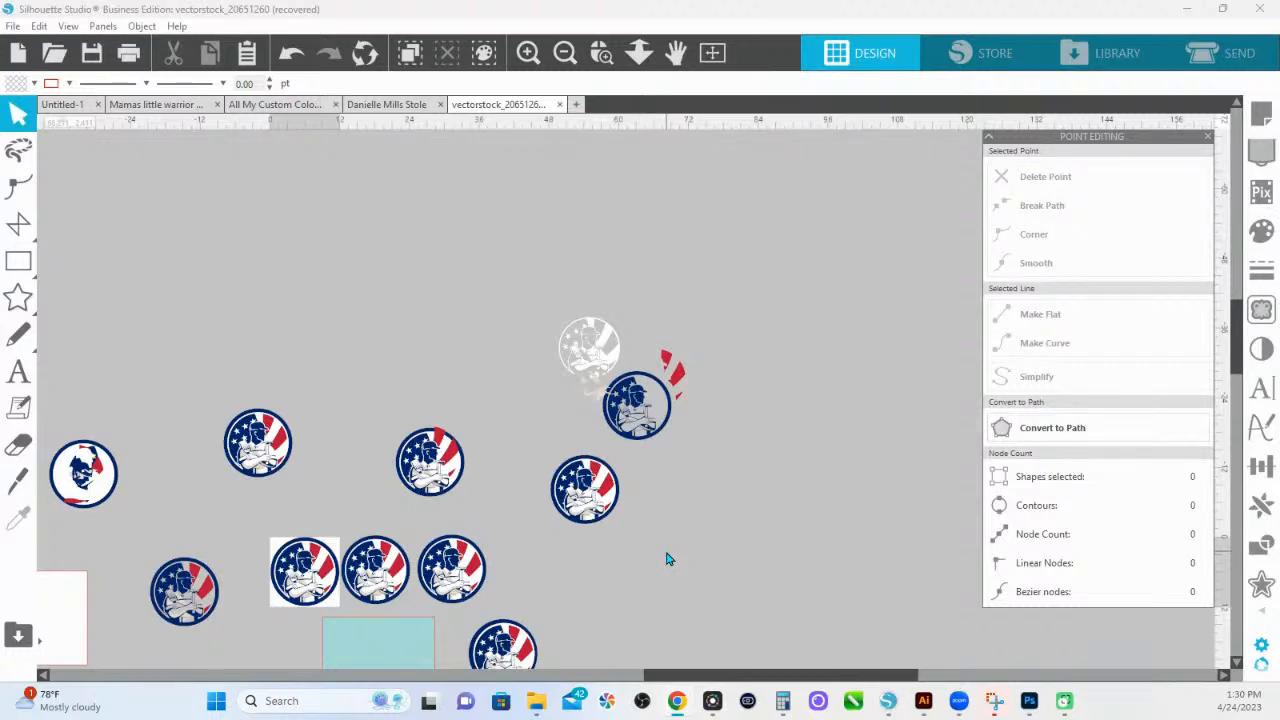
pyautogui.scroll(1, 663, 549)
pyautogui.click(601, 52)
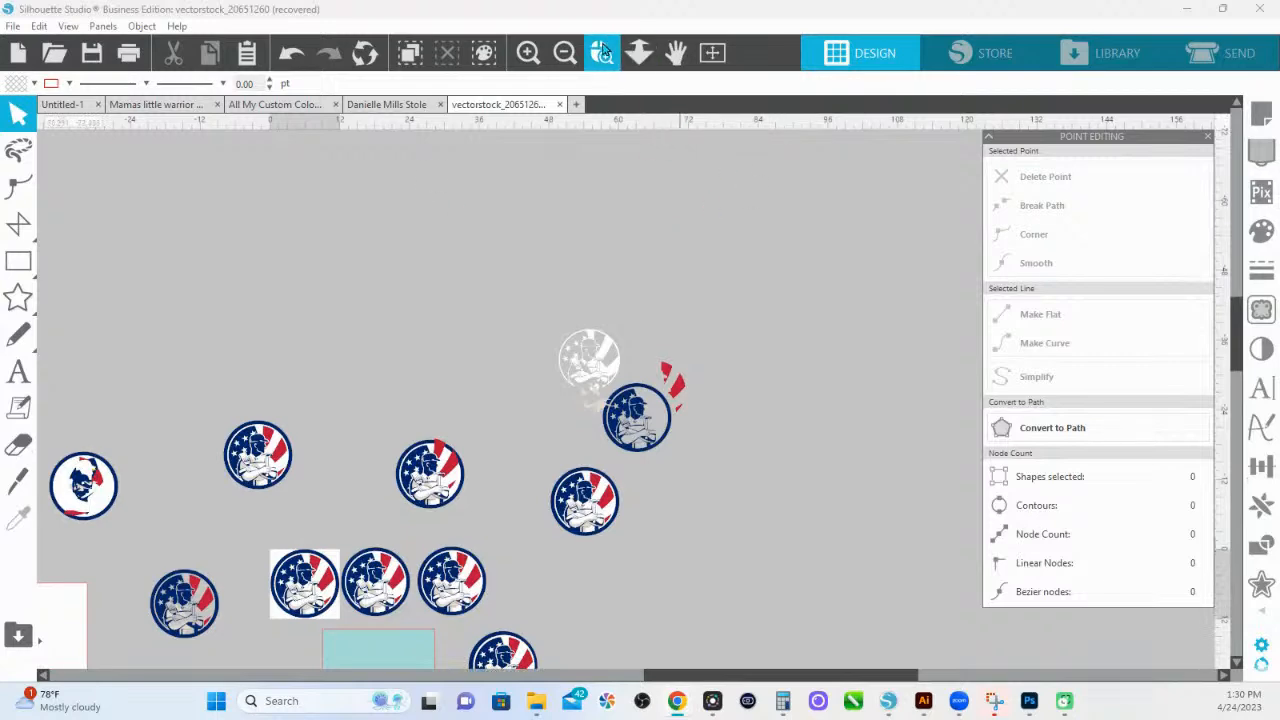
# Ungroup the red stripes and move the individual pieces apart from one another.
pyautogui.click(566, 452)
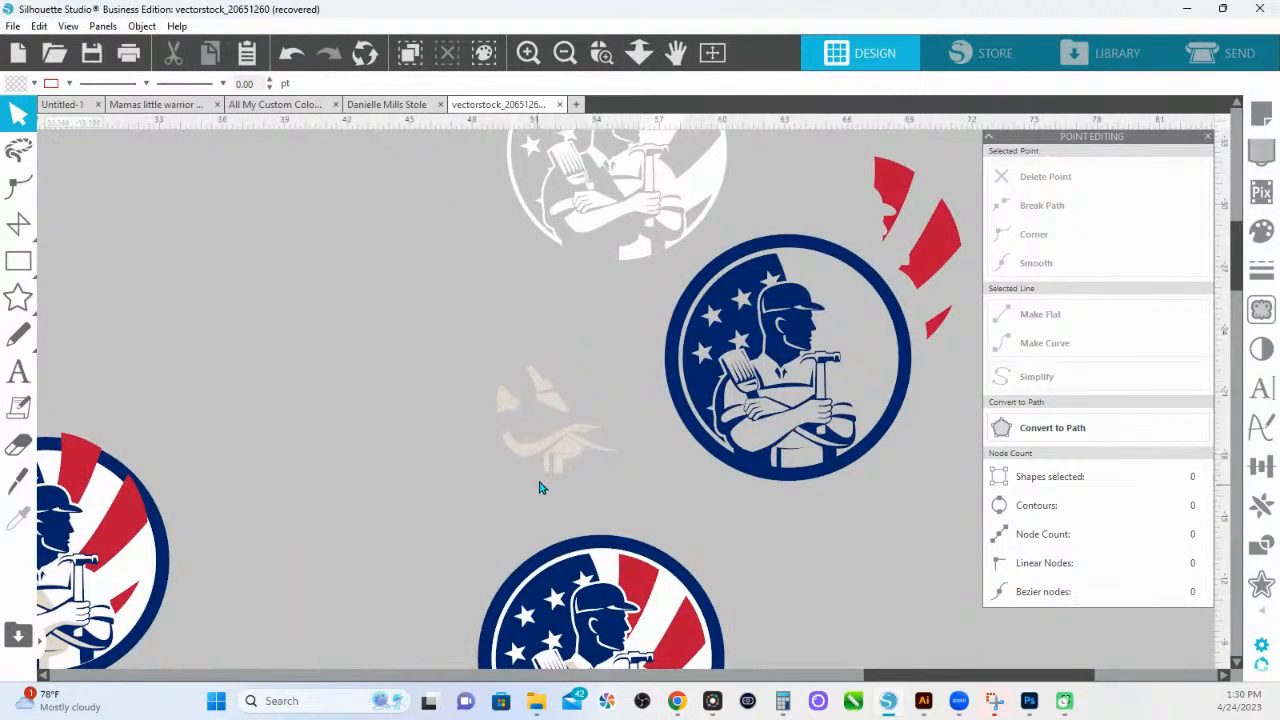
pyautogui.click(601, 52)
pyautogui.moveTo(435, 418); pyautogui.dragTo(653, 525)
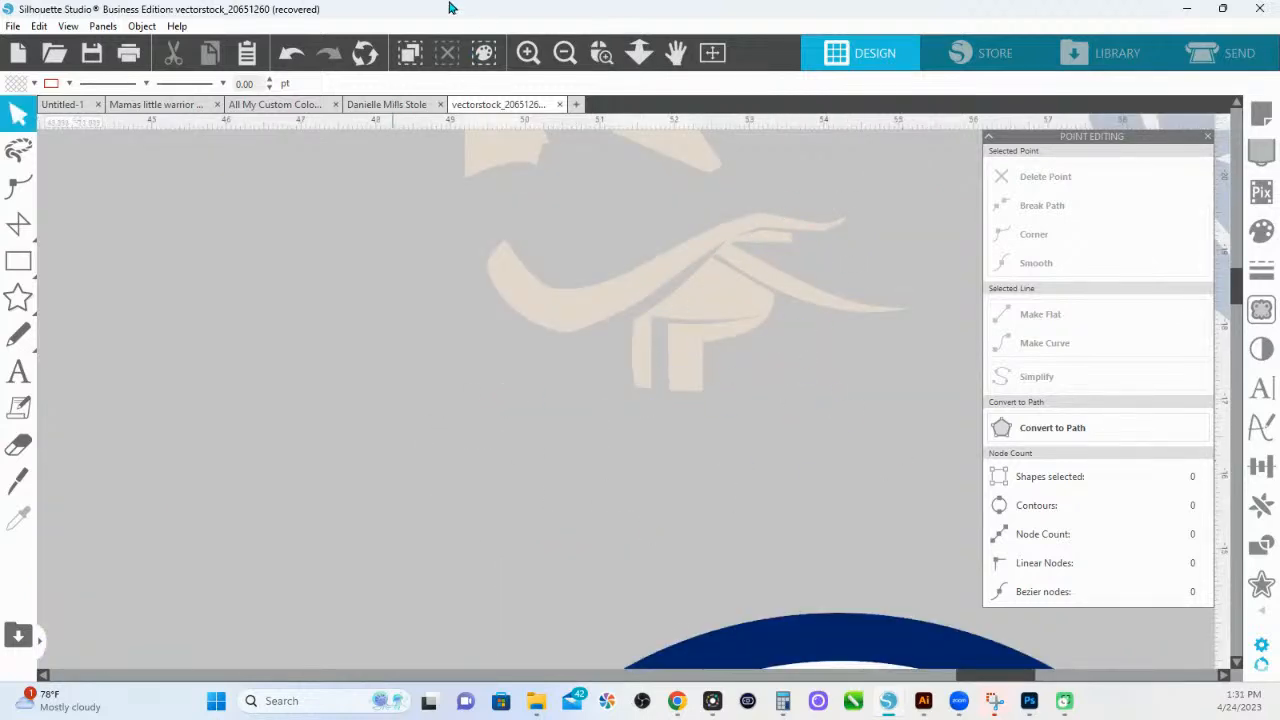
pyautogui.click(639, 52)
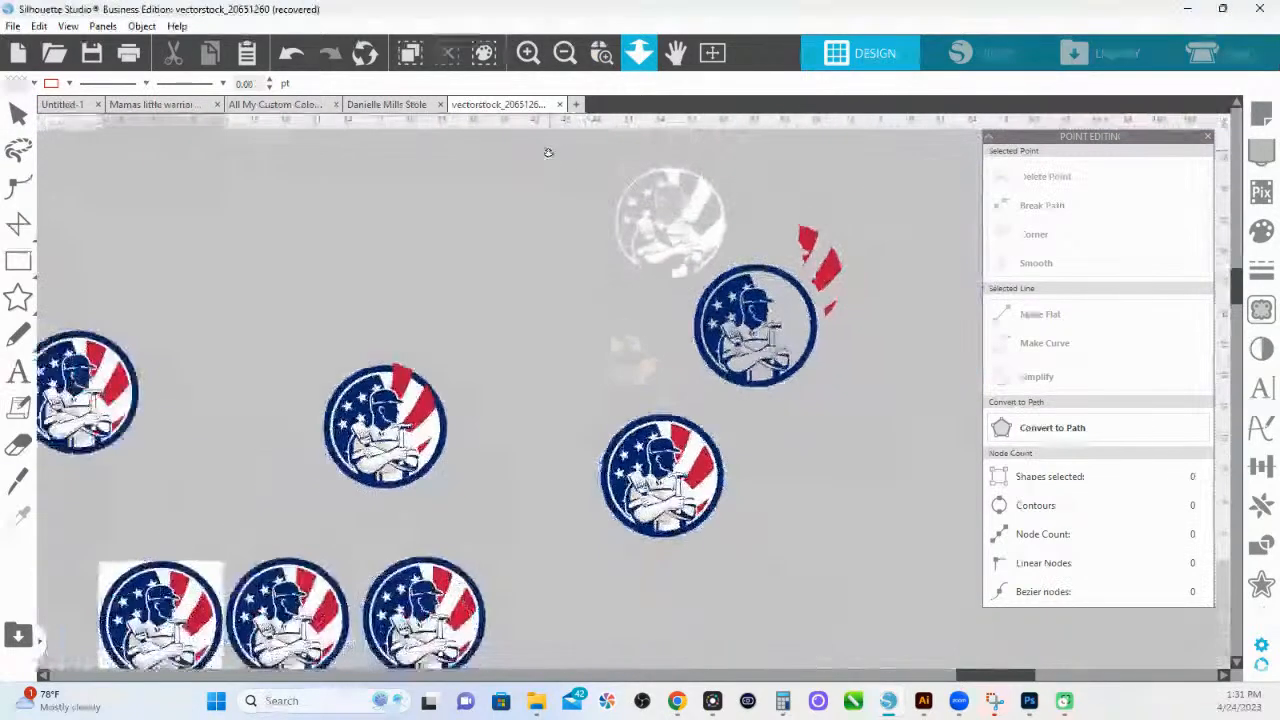
pyautogui.click(820, 250)
pyautogui.rightClick(840, 232)
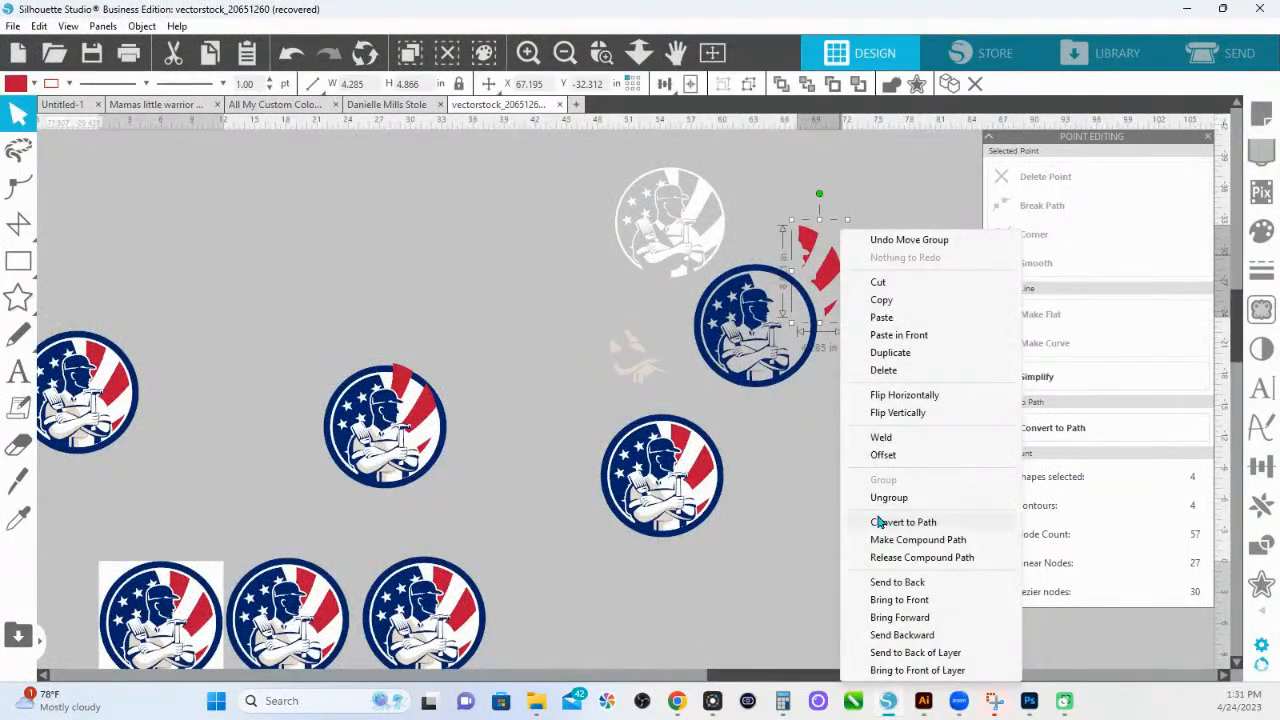
pyautogui.click(876, 498)
pyautogui.click(859, 532)
pyautogui.moveTo(808, 249); pyautogui.dragTo(845, 218)
pyautogui.moveTo(828, 311); pyautogui.dragTo(901, 301)
# Move the navy layer into the clear space beside the white layer and release its compound path.
pyautogui.moveTo(739, 309); pyautogui.dragTo(459, 216)
pyautogui.doubleClick(757, 297)
pyautogui.click(834, 536)
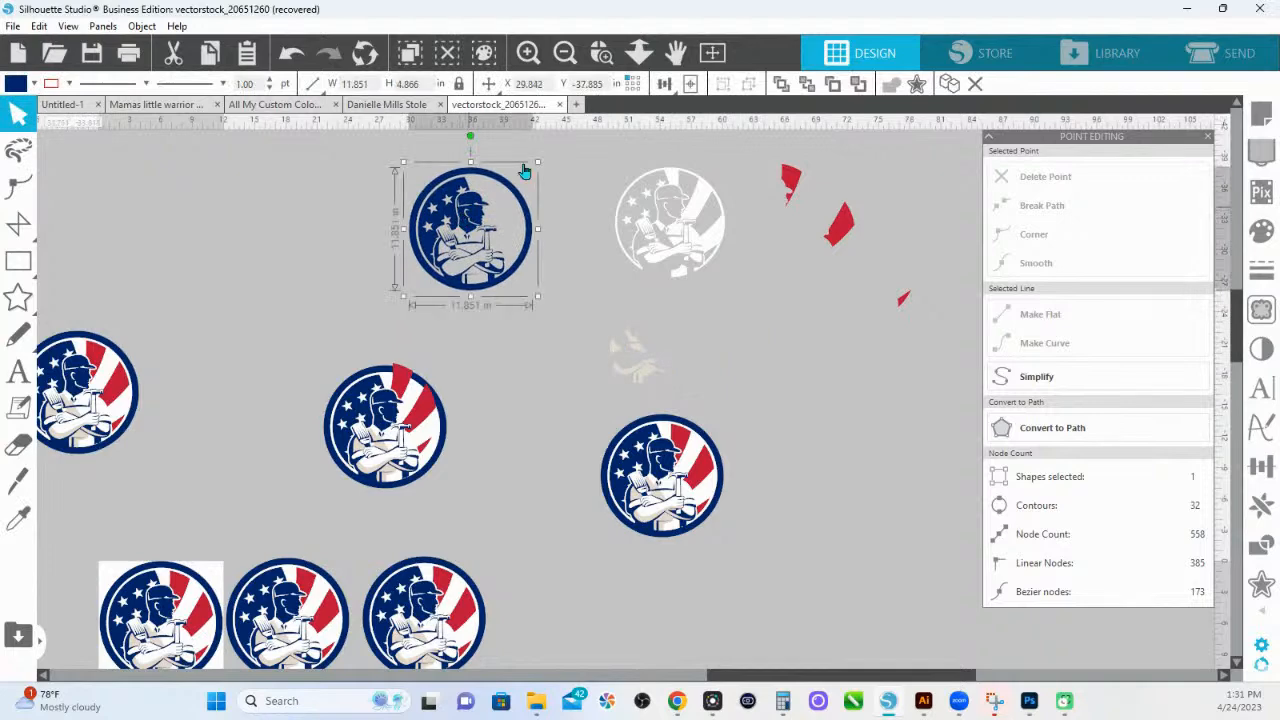
pyautogui.click(601, 52)
pyautogui.rightClick(398, 468)
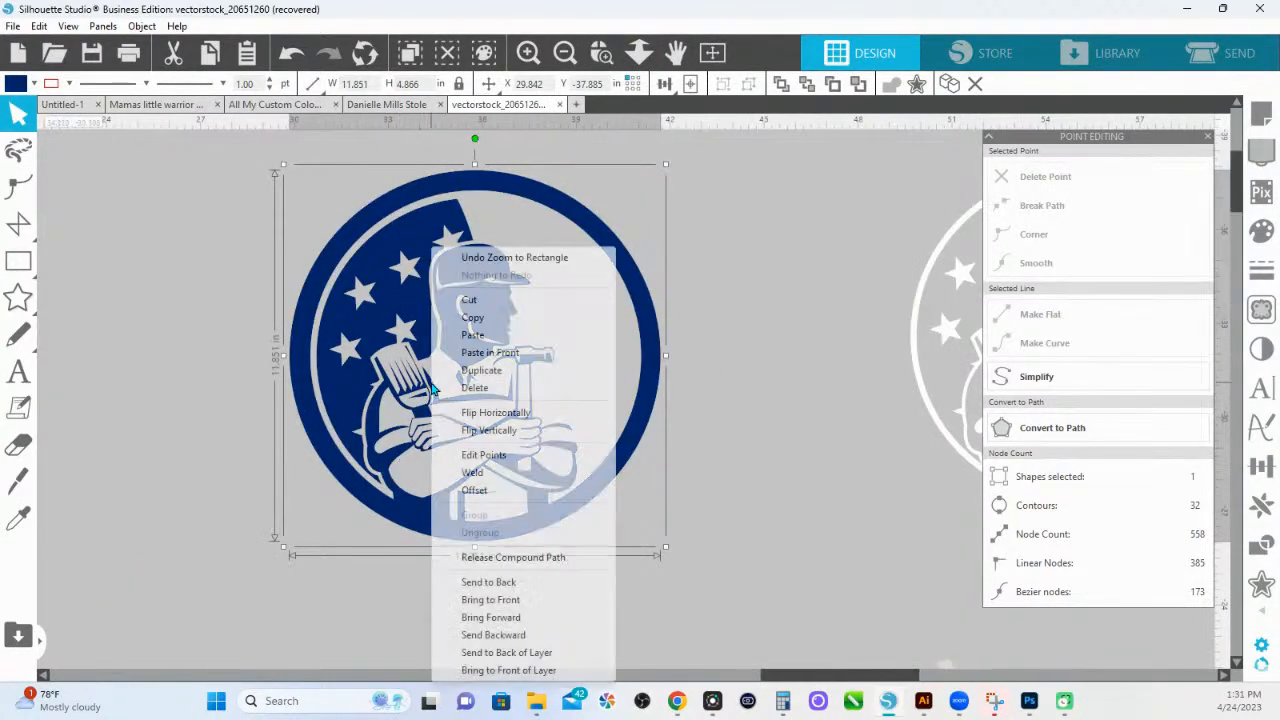
pyautogui.click(503, 557)
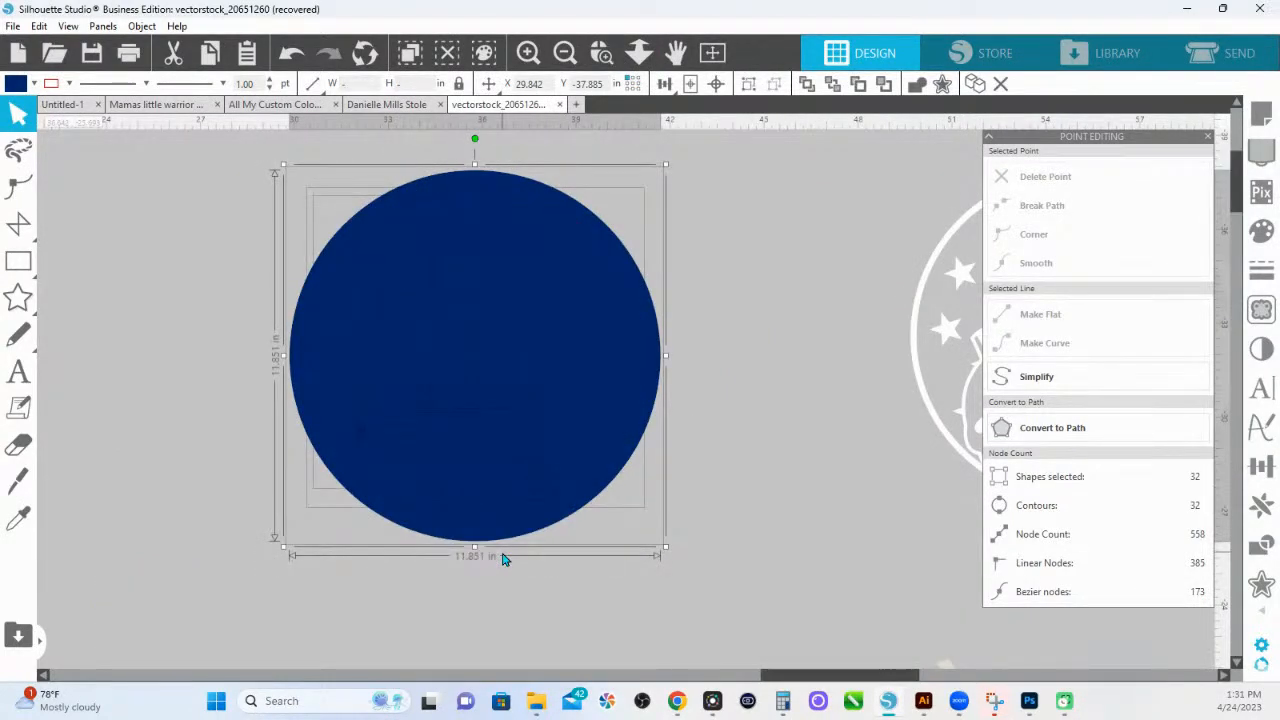
# Give the released navy shapes a red outline and a light orange fill, FBD2A7.
pyautogui.click(68, 83)
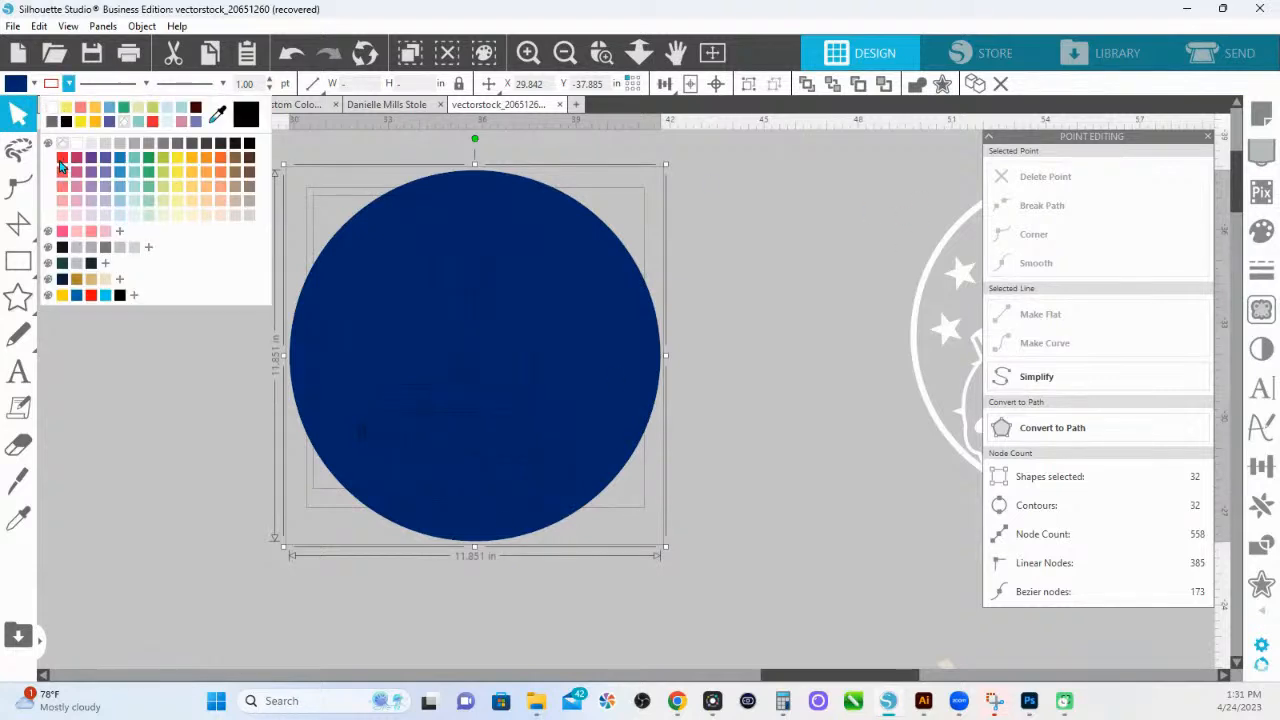
pyautogui.click(63, 158)
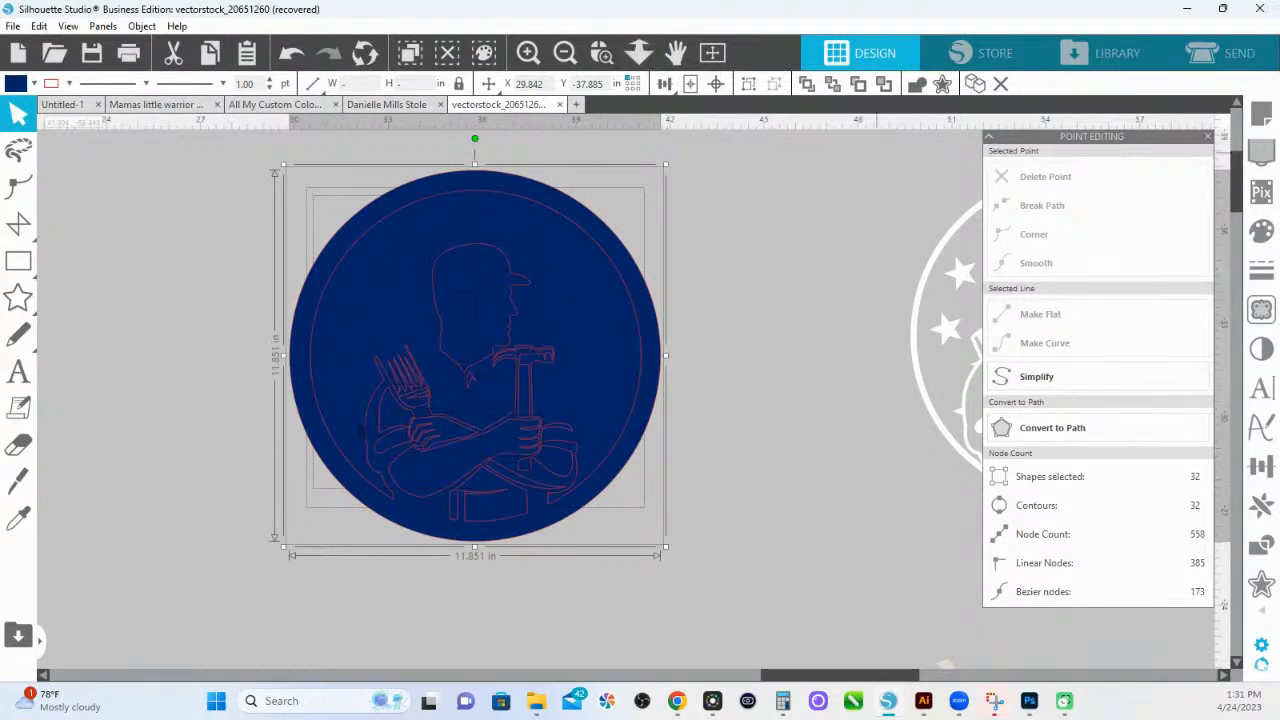
pyautogui.click(1261, 230)
pyautogui.click(1158, 303)
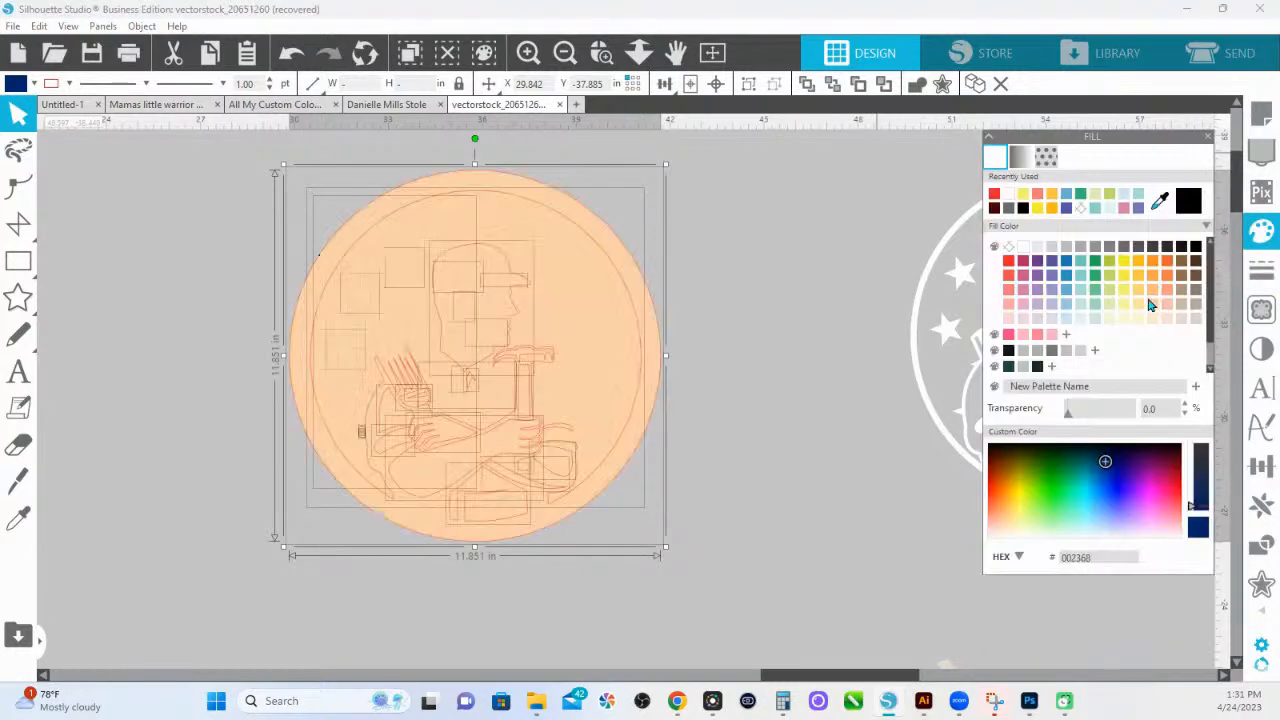
# Send the outer circle, the inner ring contour and the worker's head outline to the back of the released shapes.
pyautogui.click(601, 53)
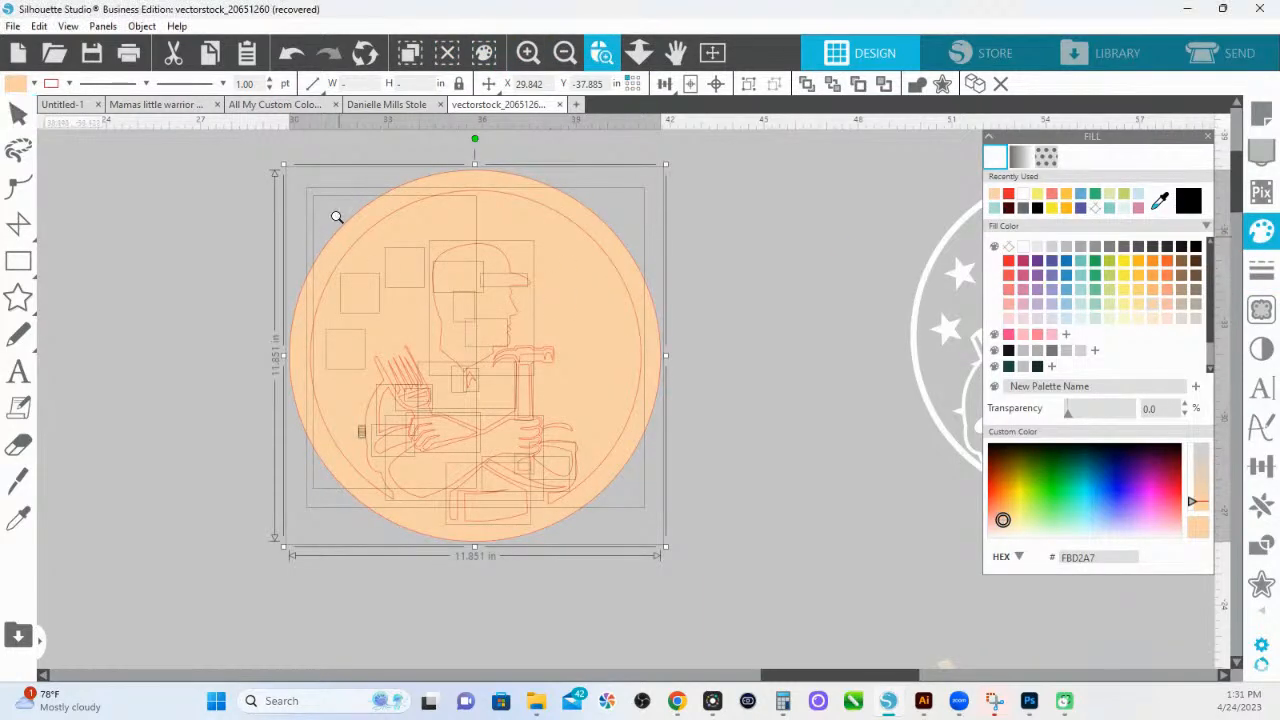
pyautogui.moveTo(337, 226); pyautogui.dragTo(711, 362)
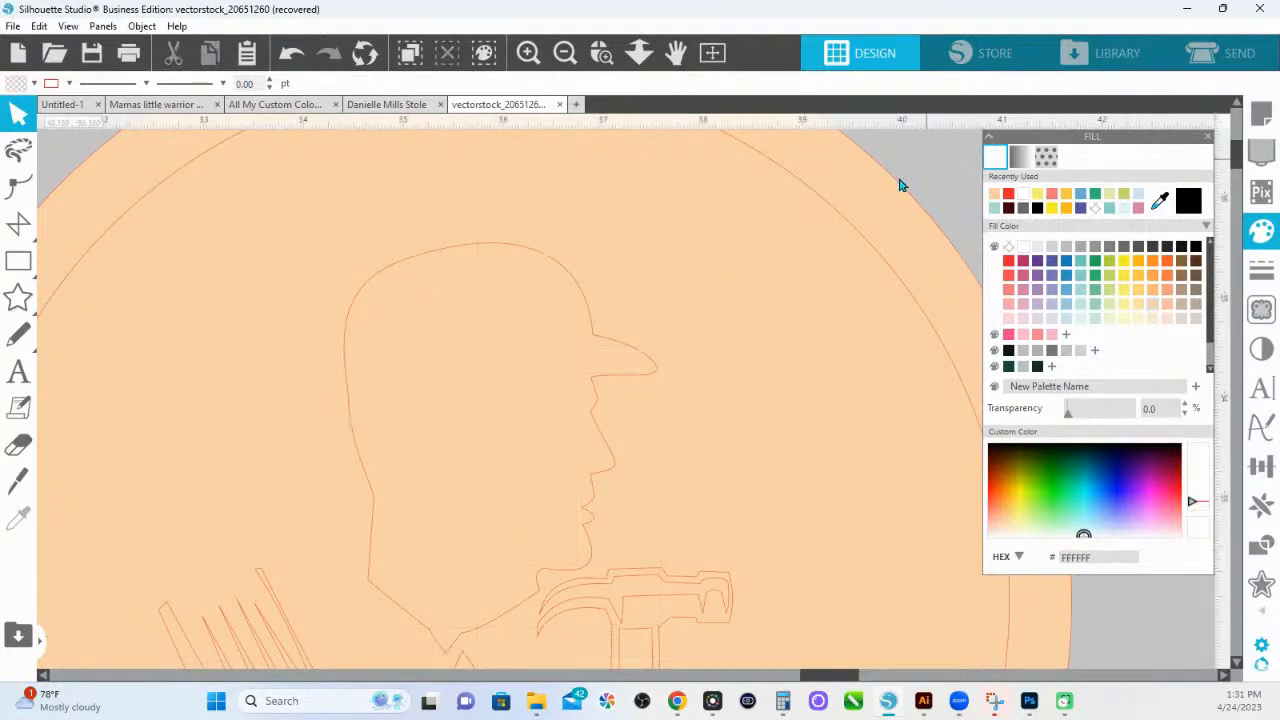
pyautogui.rightClick(580, 310)
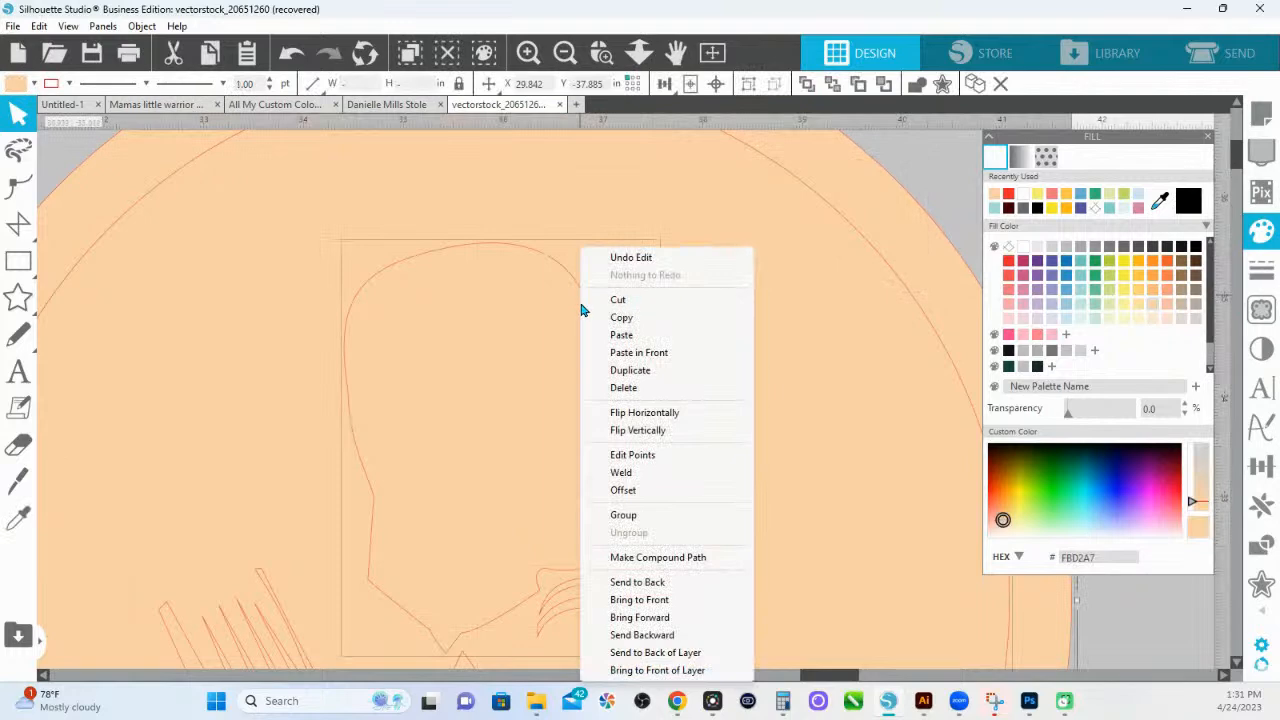
pyautogui.click(657, 582)
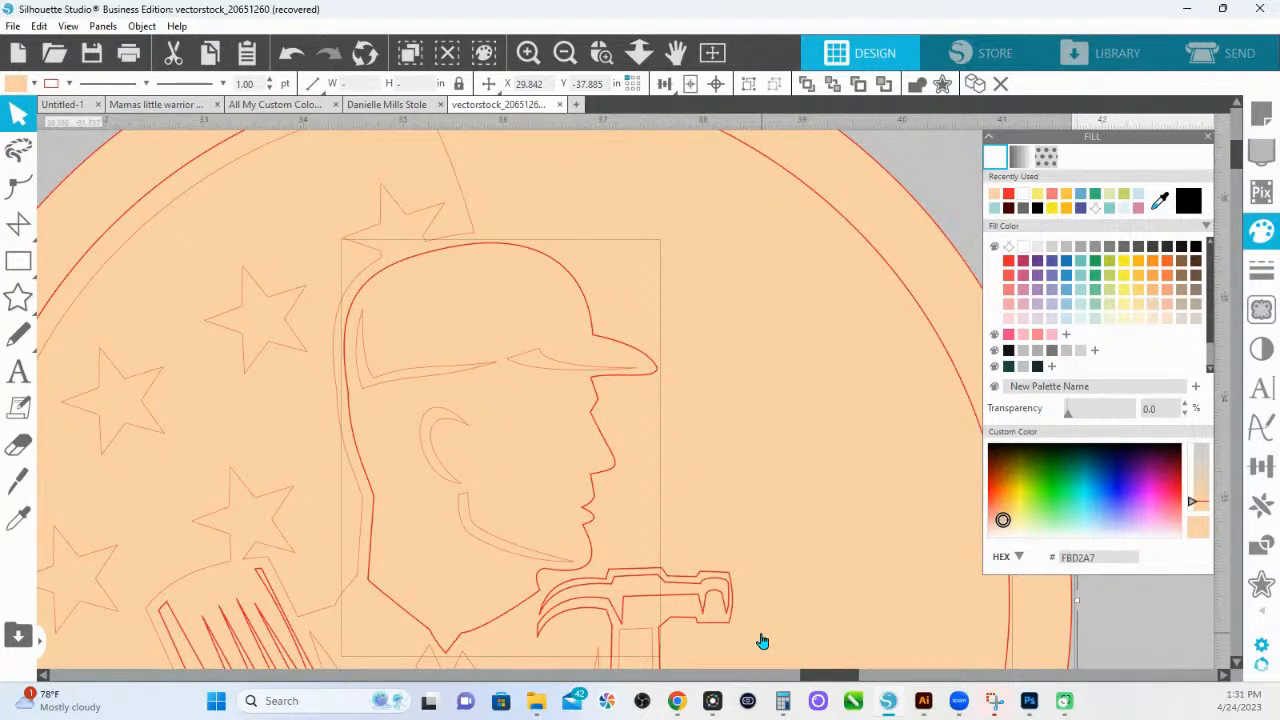
# Switch to the web browser showing the 365 Creative Academy Silhouette Studio for Beginners product page.
pyautogui.click(639, 52)
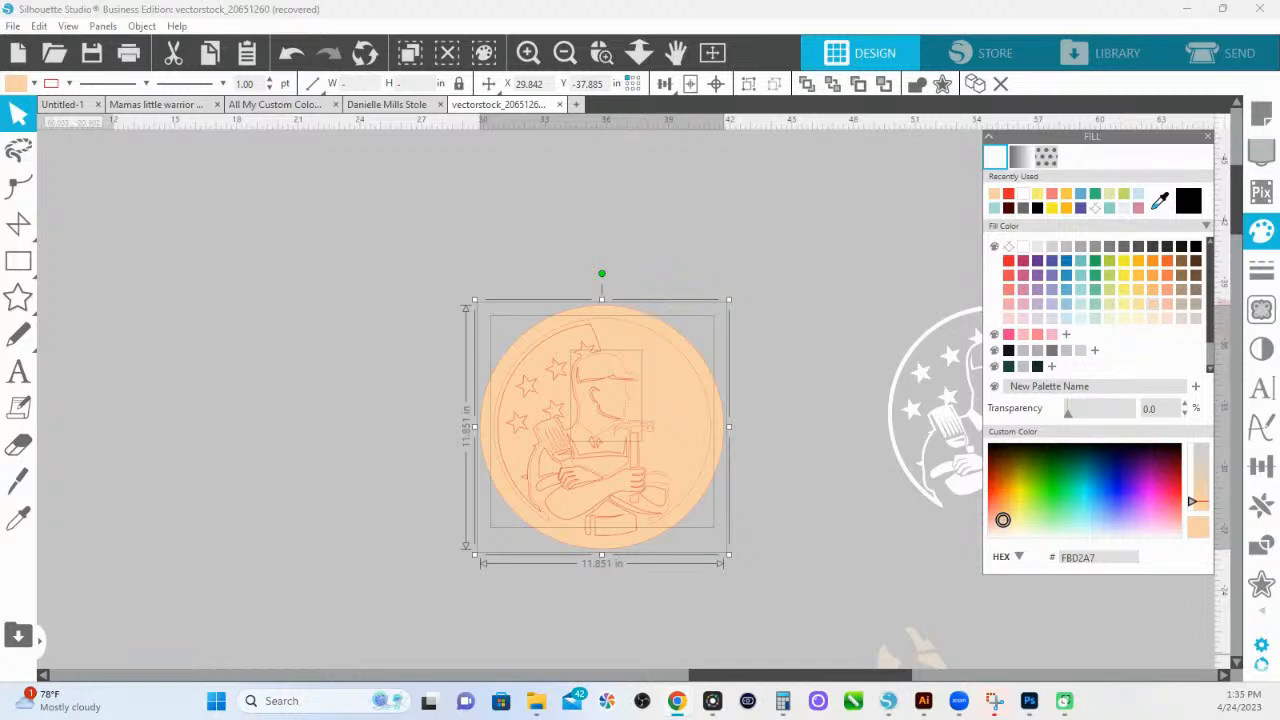
pyautogui.hotkey('alt', 'Tab')
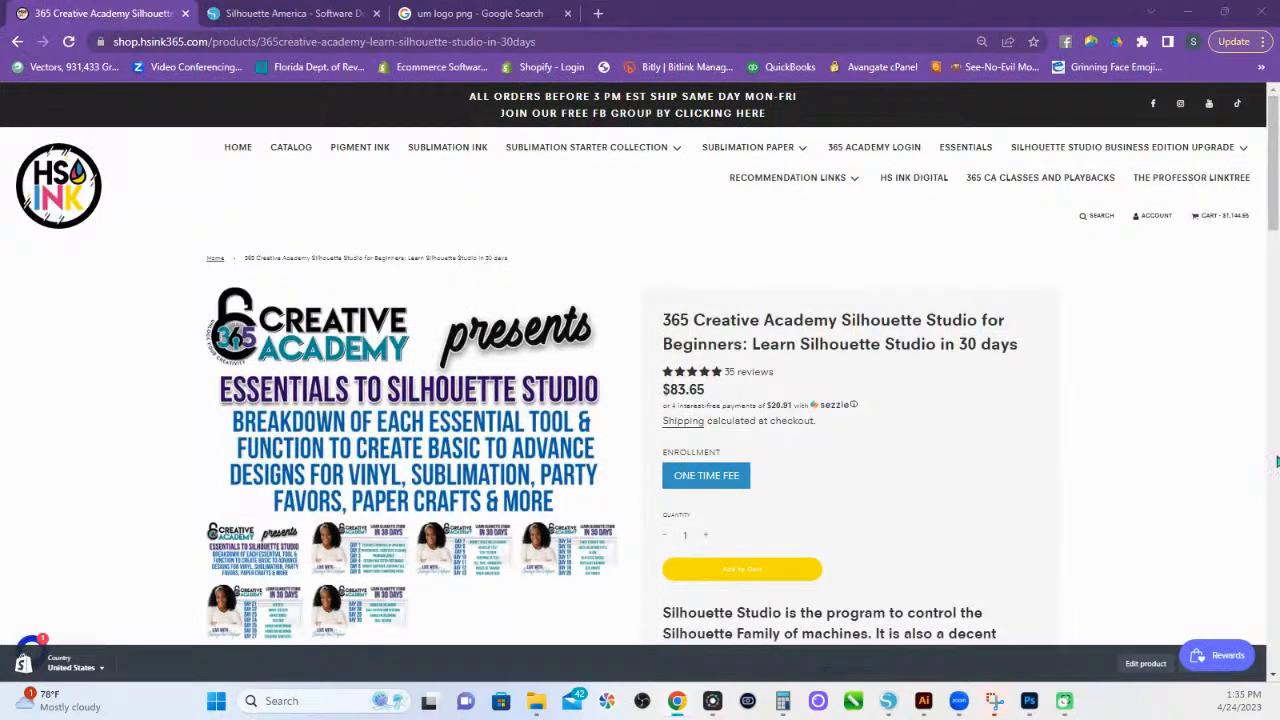